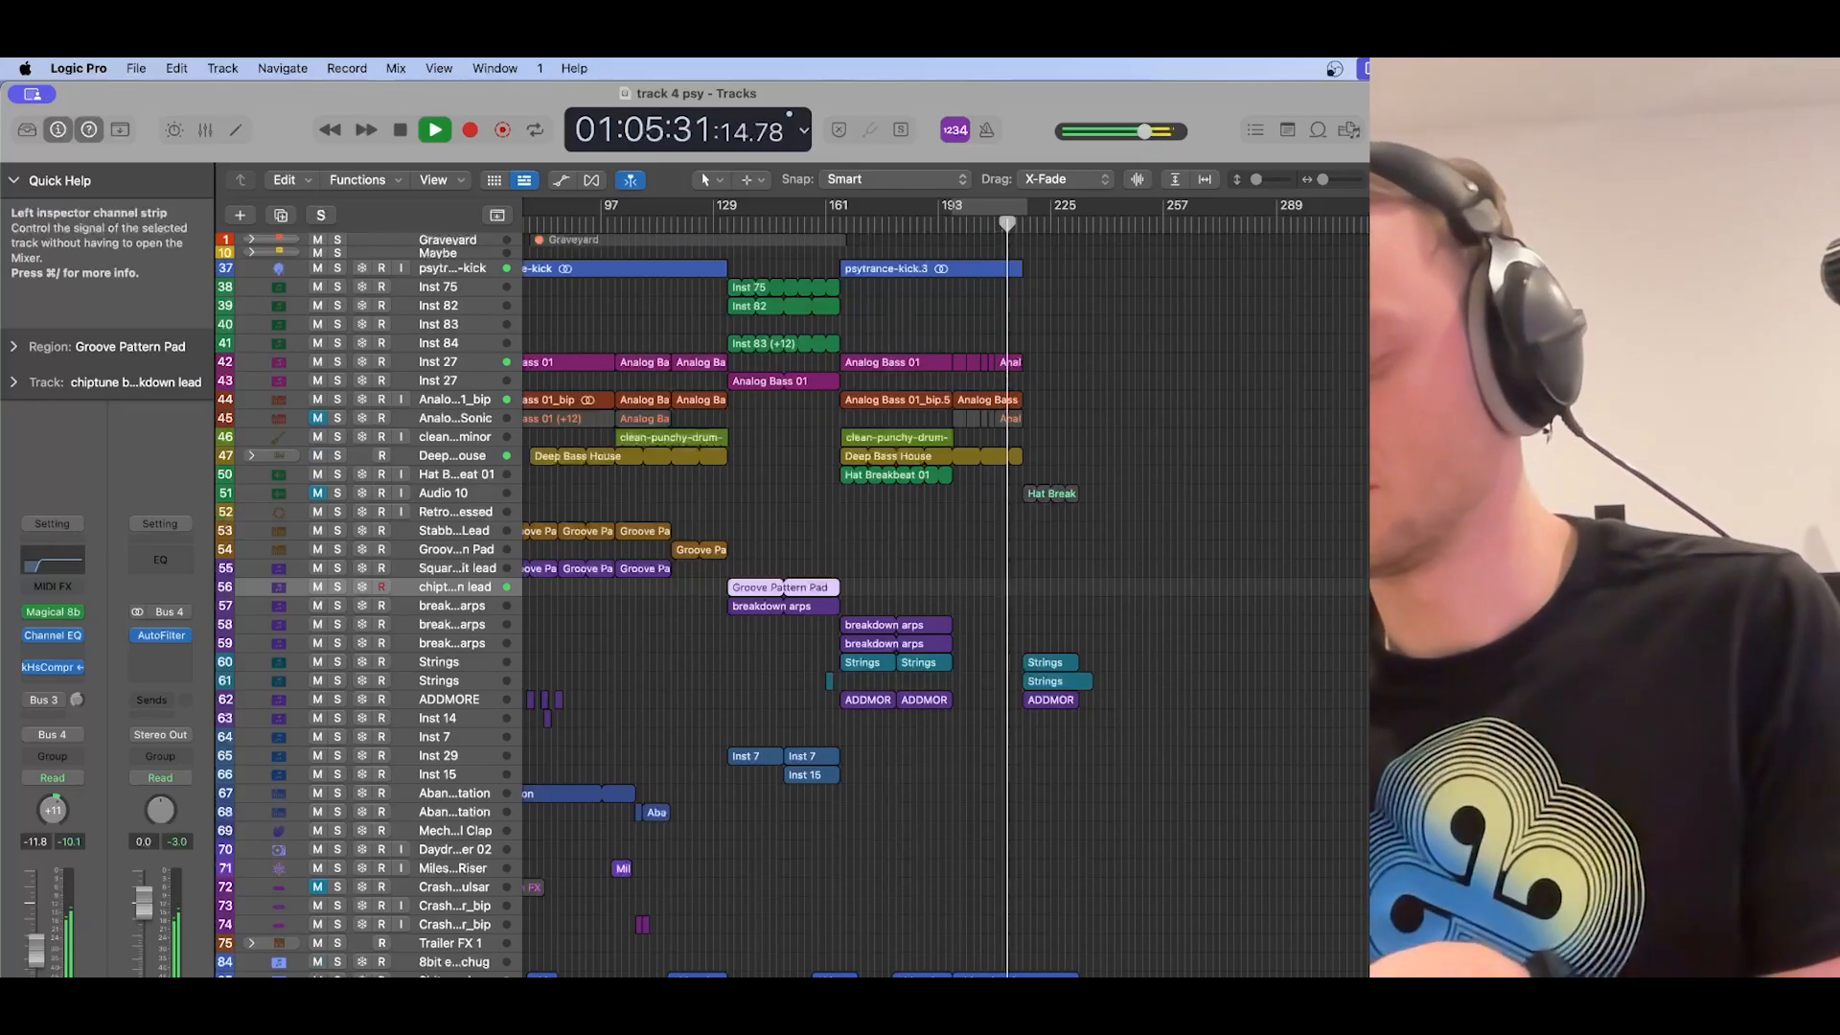
Step: Record a new take on breakdown arps track 58 from bar 197 and open the recorded region in the Piano Roll
key("space")
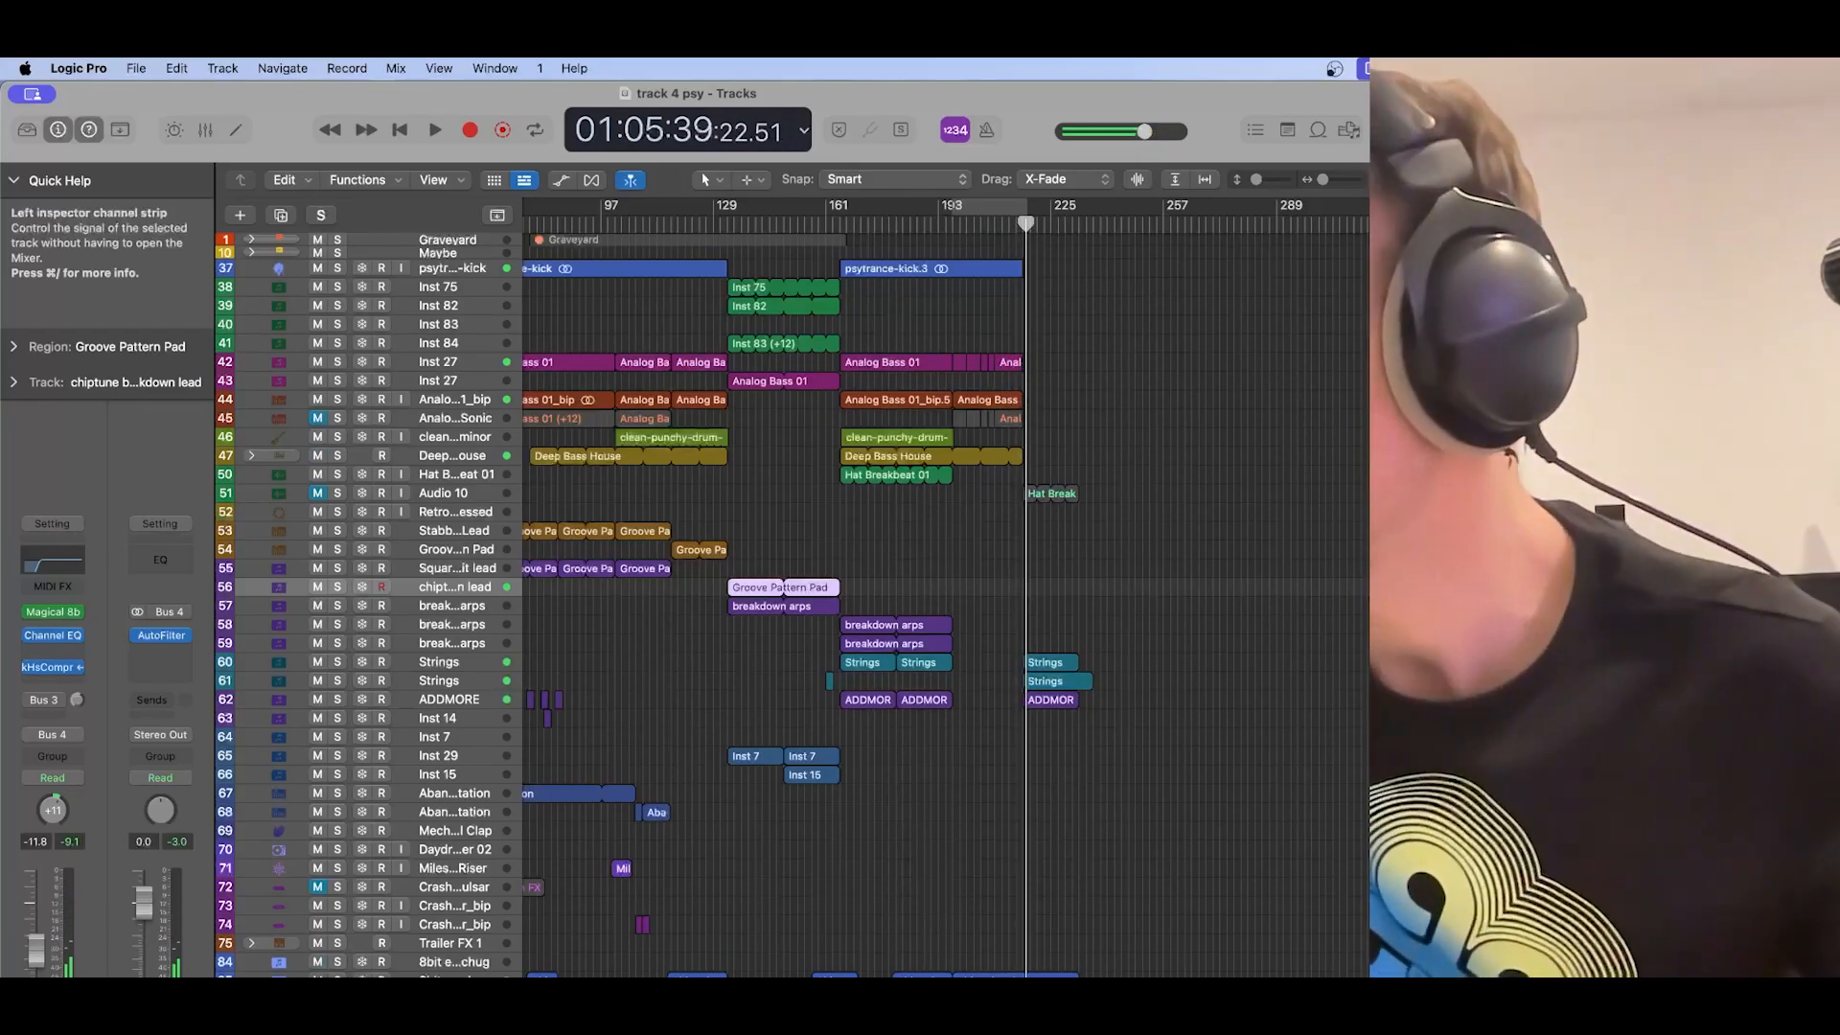
scroll(844, 618, "right", 3)
left_click(734, 625)
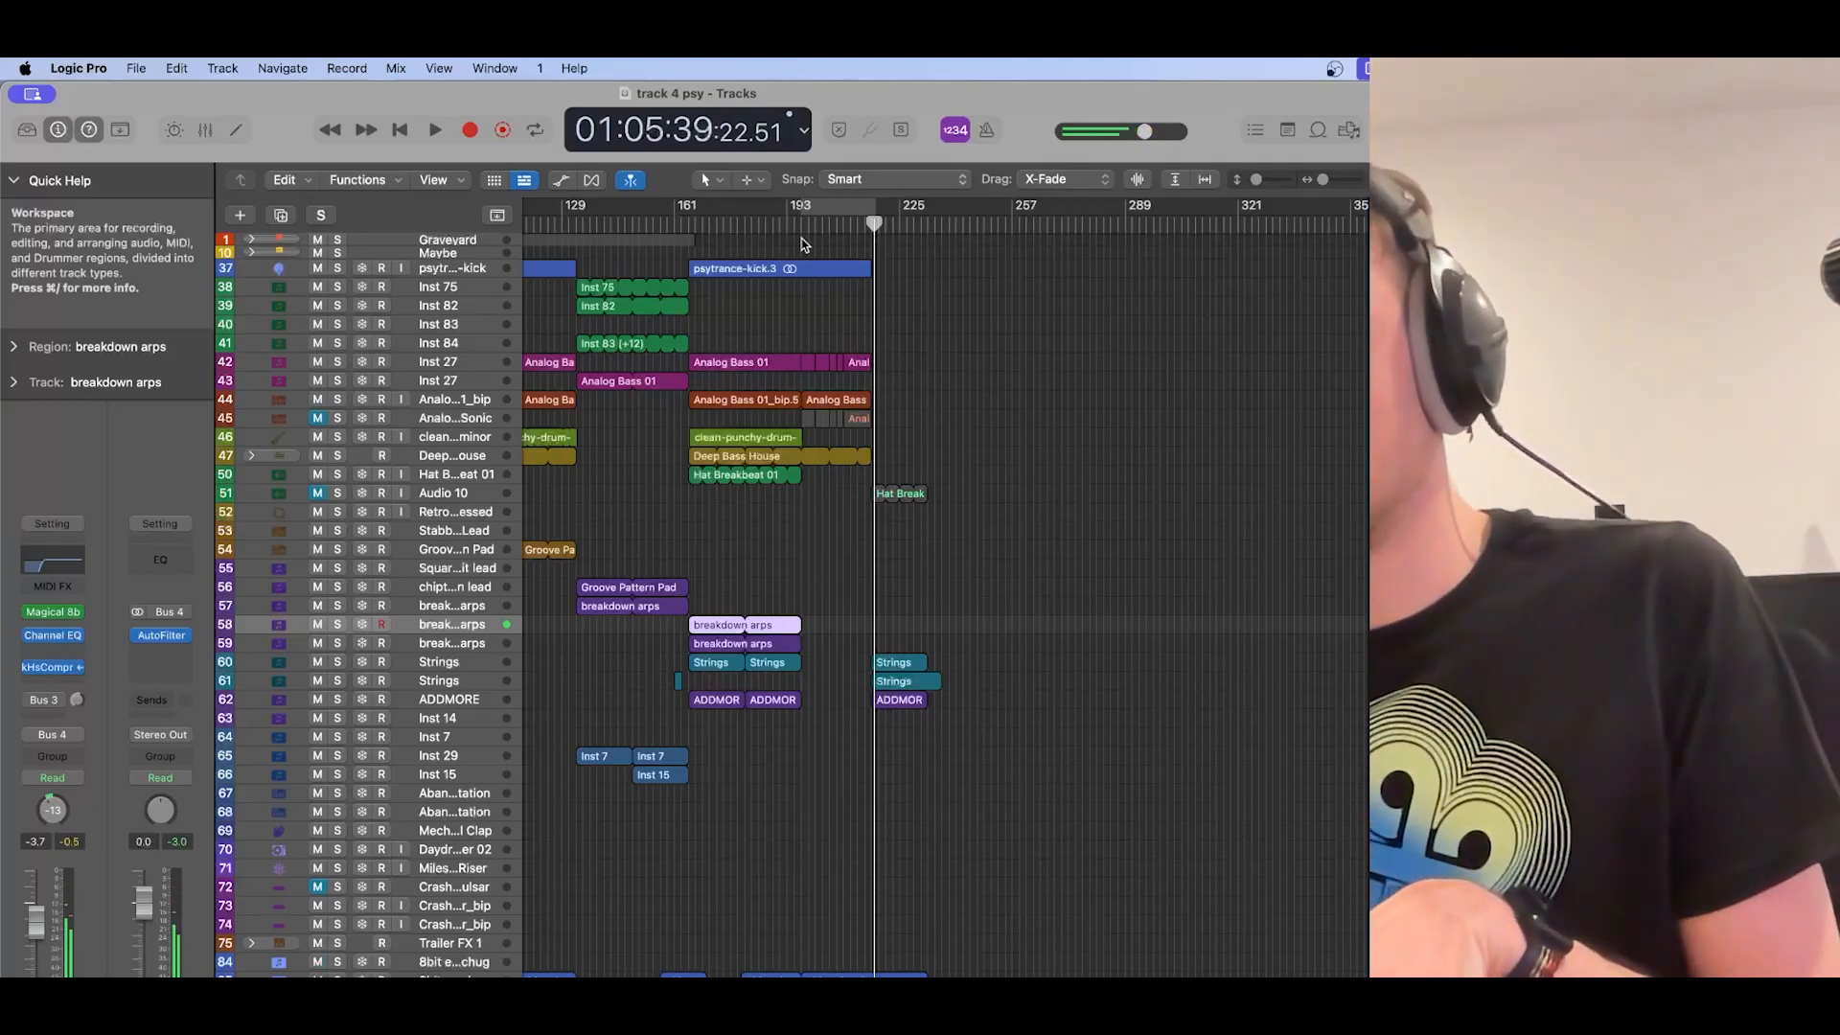
left_click(799, 225)
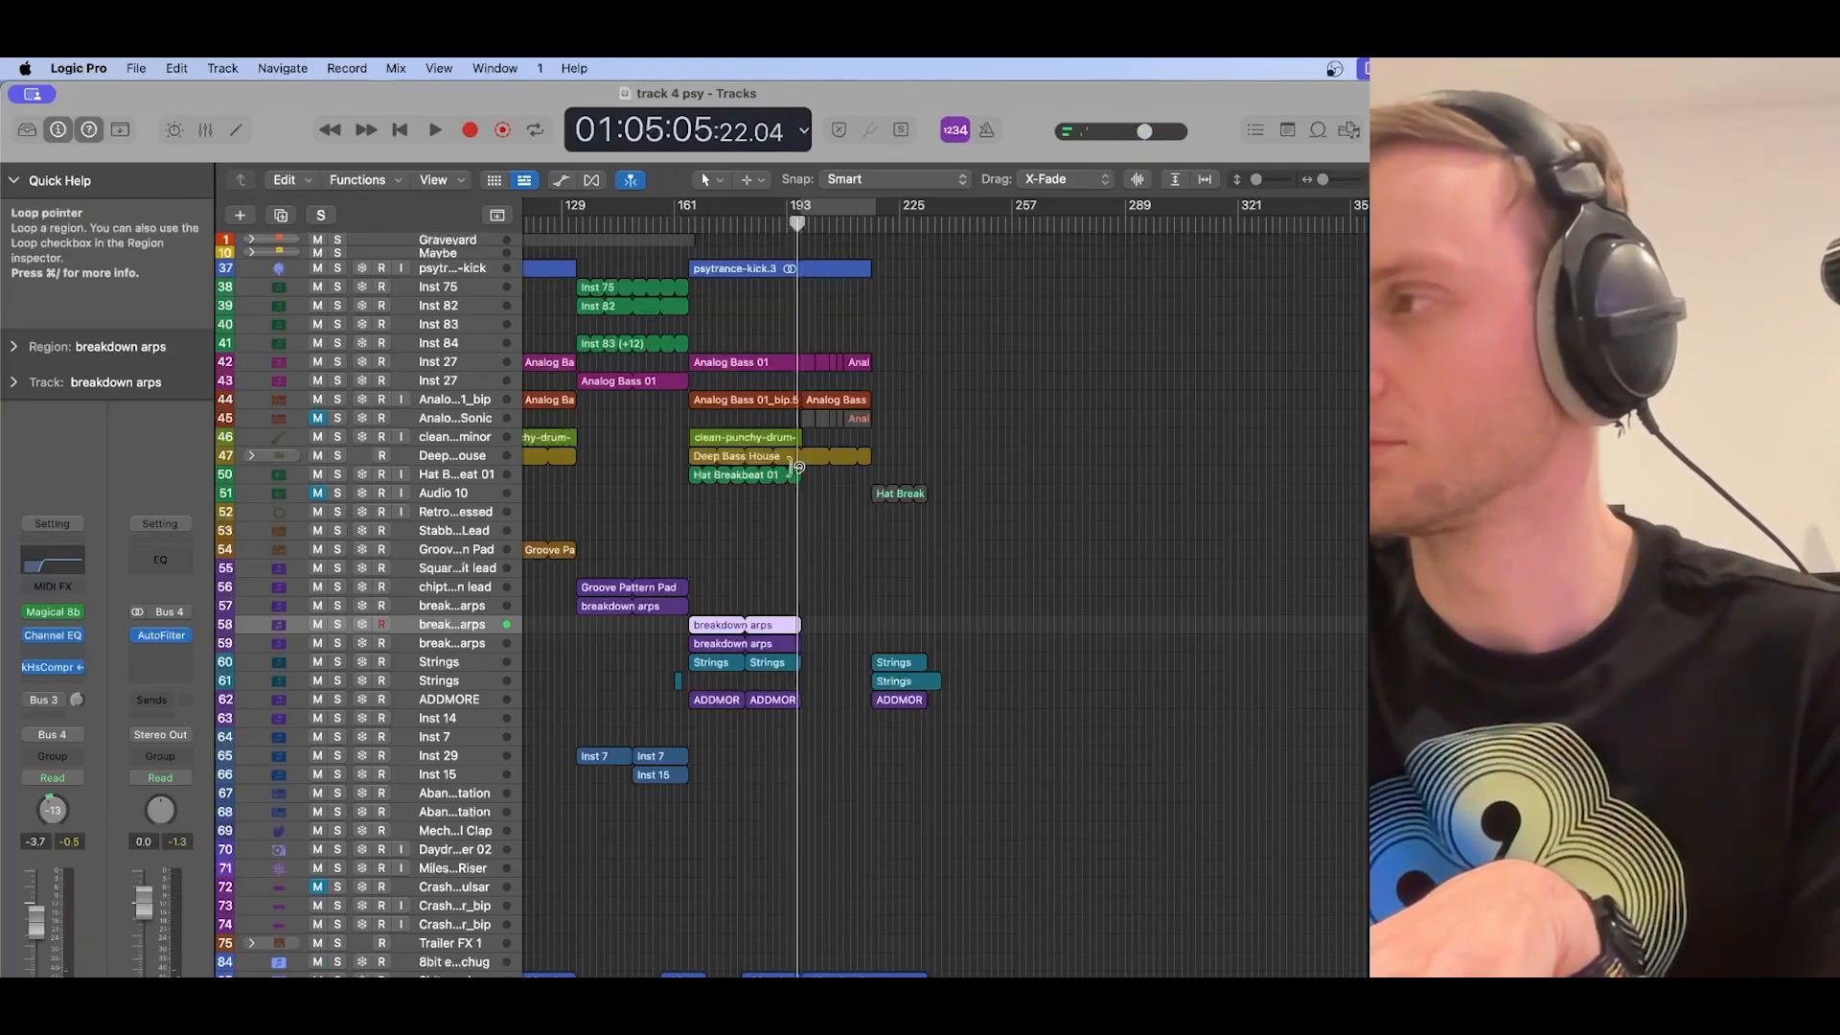
scroll(794, 464, "up", 5)
left_click(901, 224)
key("r")
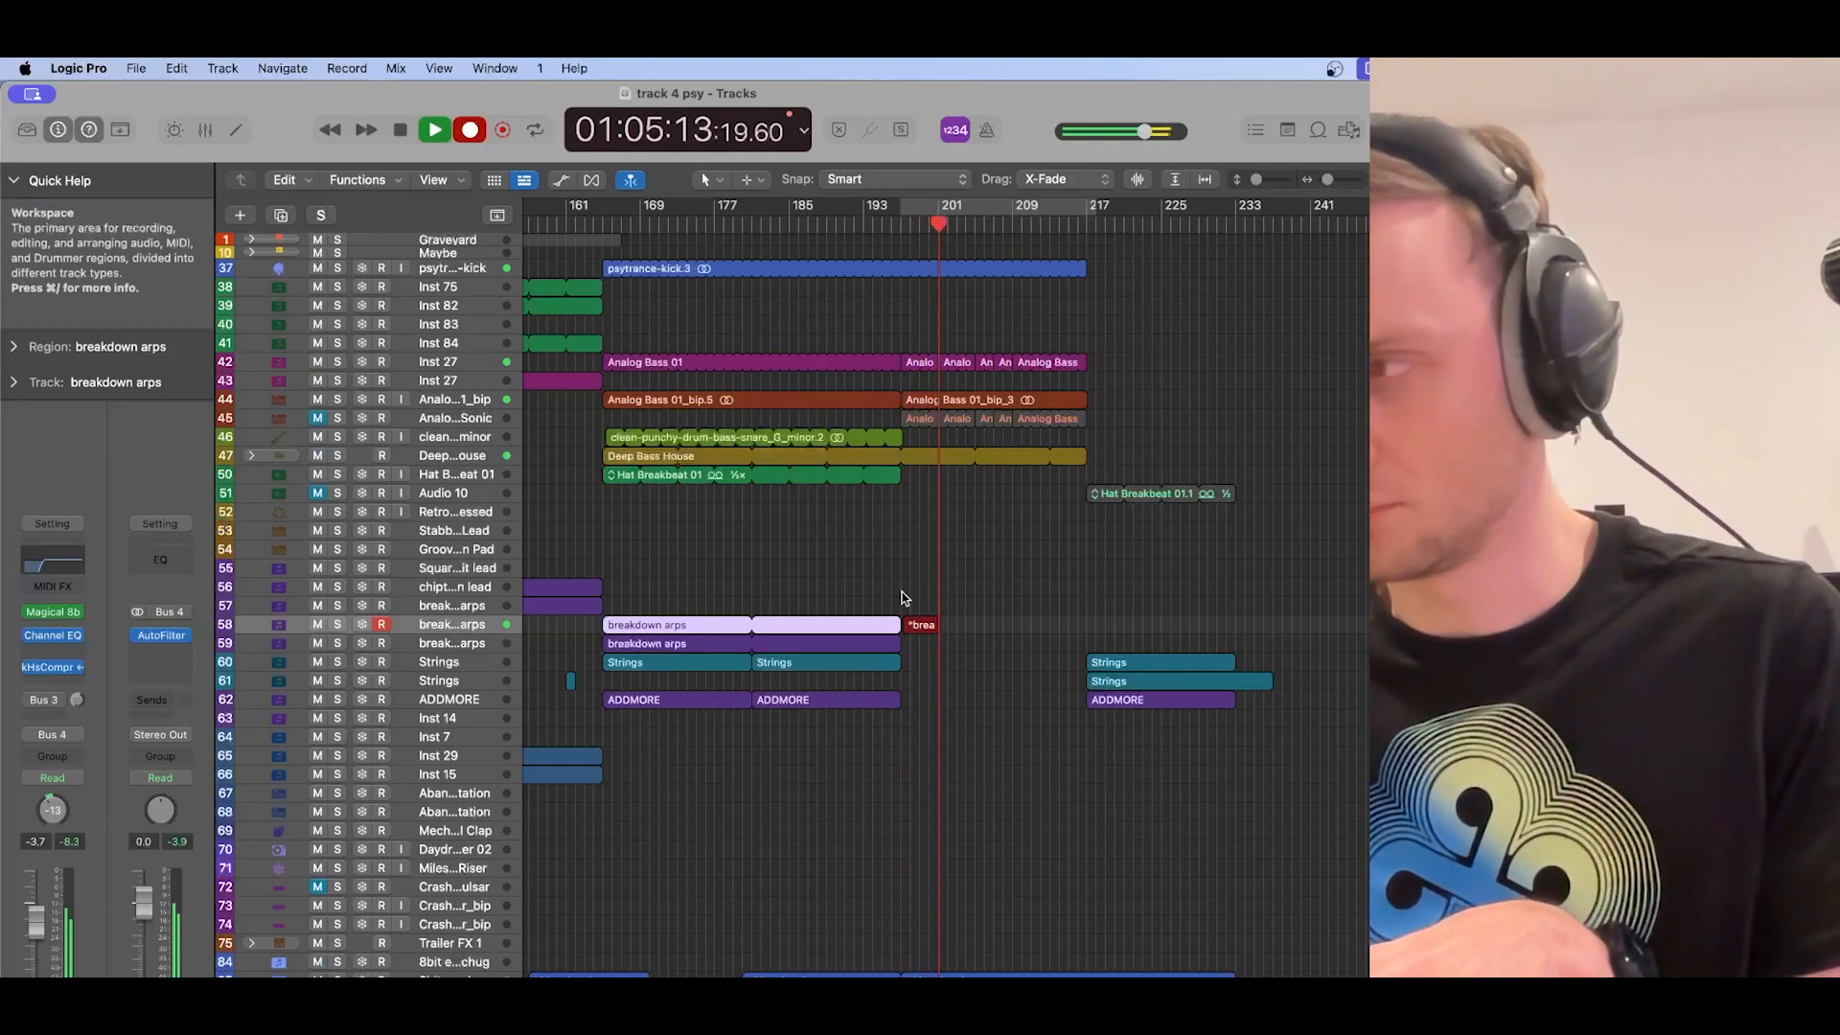
key("space")
double_click(920, 625)
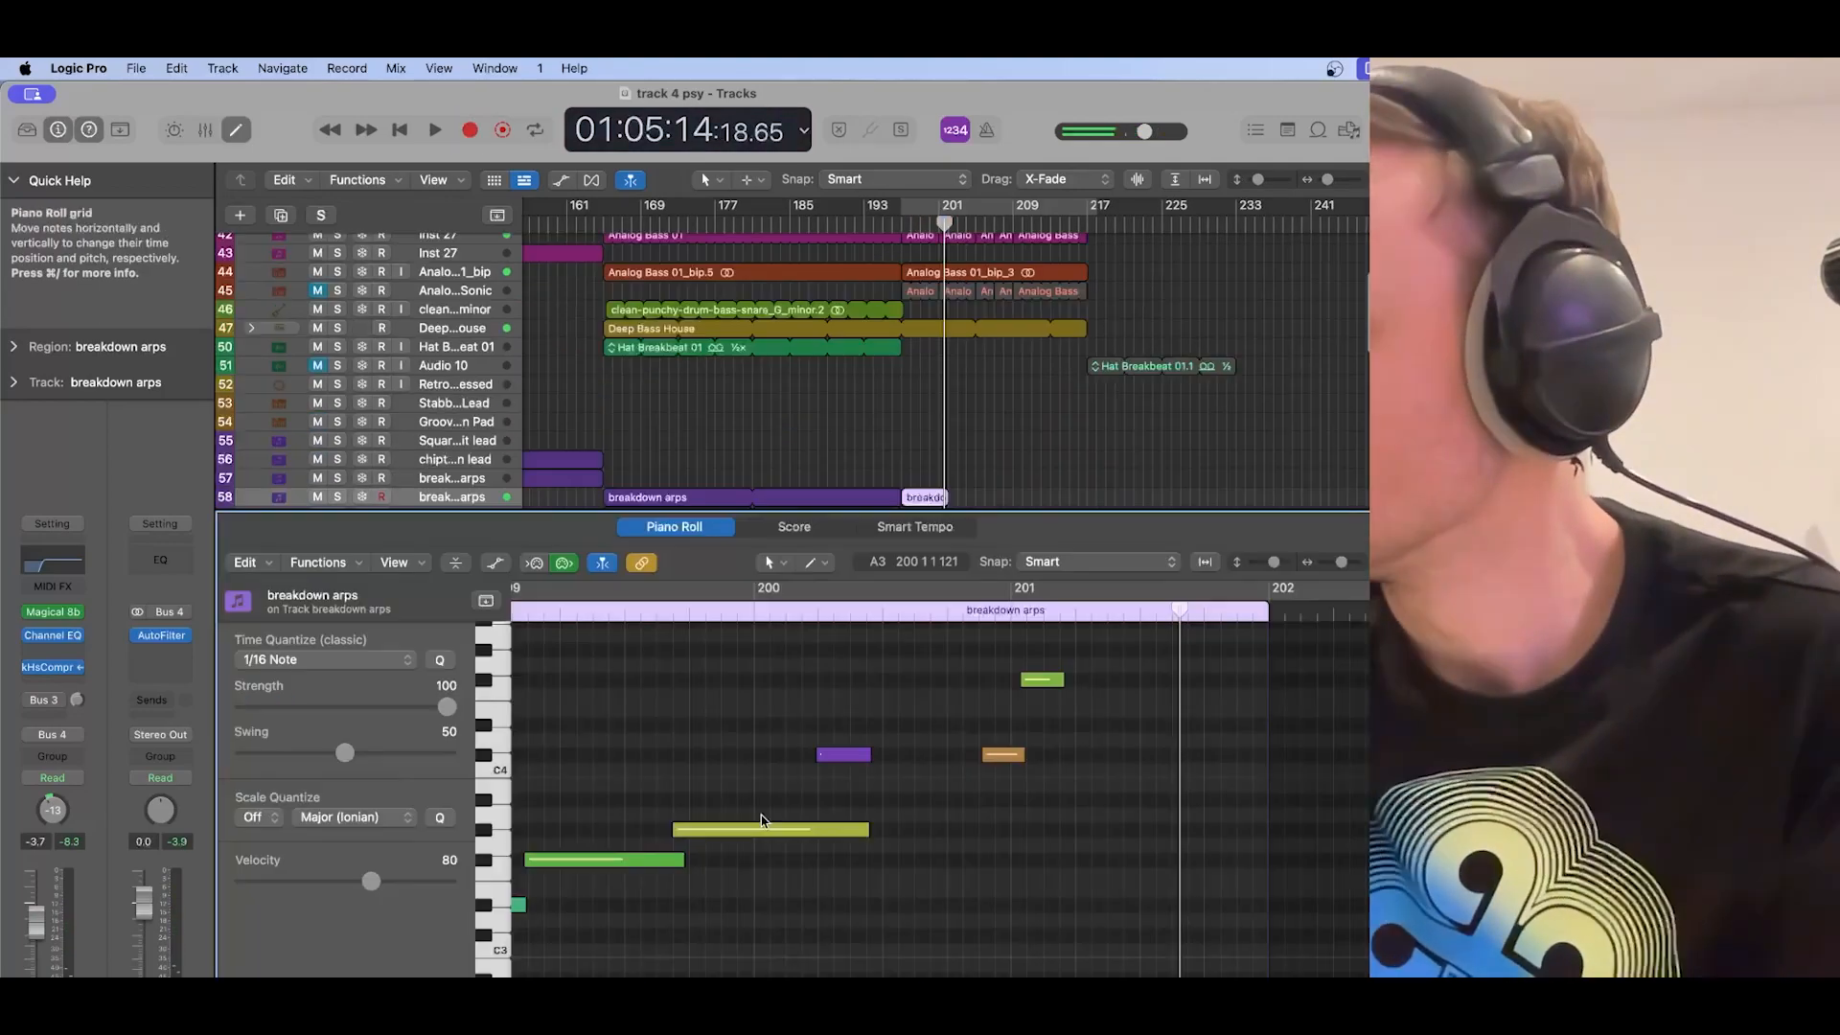
Step: Move the recorded notes earlier so they sit close together near the region's start at bar 197
scroll(761, 814, "left", 5)
scroll(761, 815, "down", 3)
left_click(757, 1006)
left_click_drag(757, 1007, 724, 1006)
left_click_drag(895, 904, 761, 903)
left_click_drag(840, 904, 737, 904)
left_click_drag(1023, 858, 767, 858)
left_click_drag(1114, 828, 839, 828)
left_click_drag(1209, 752, 848, 752)
left_click_drag(1230, 677, 881, 677)
left_click(1132, 754)
Step: Line up the lower notes of the run in close succession from bar 197
scroll(937, 876, "up", 5)
scroll(937, 876, "left", 10)
scroll(938, 876, "down", 2)
scroll(938, 876, "right", 3)
left_click(767, 855)
left_click_drag(678, 901, 659, 901)
left_click_drag(693, 901, 657, 902)
left_click_drag(754, 857, 686, 857)
left_click_drag(849, 827, 703, 827)
left_click_drag(1043, 827, 714, 828)
Step: Draw short C#4 and F#4 notes to complete the rising run, place F#4 directly after C#4, and audition it
left_click(781, 565)
left_click(834, 608)
left_click(728, 750)
left_click(789, 677)
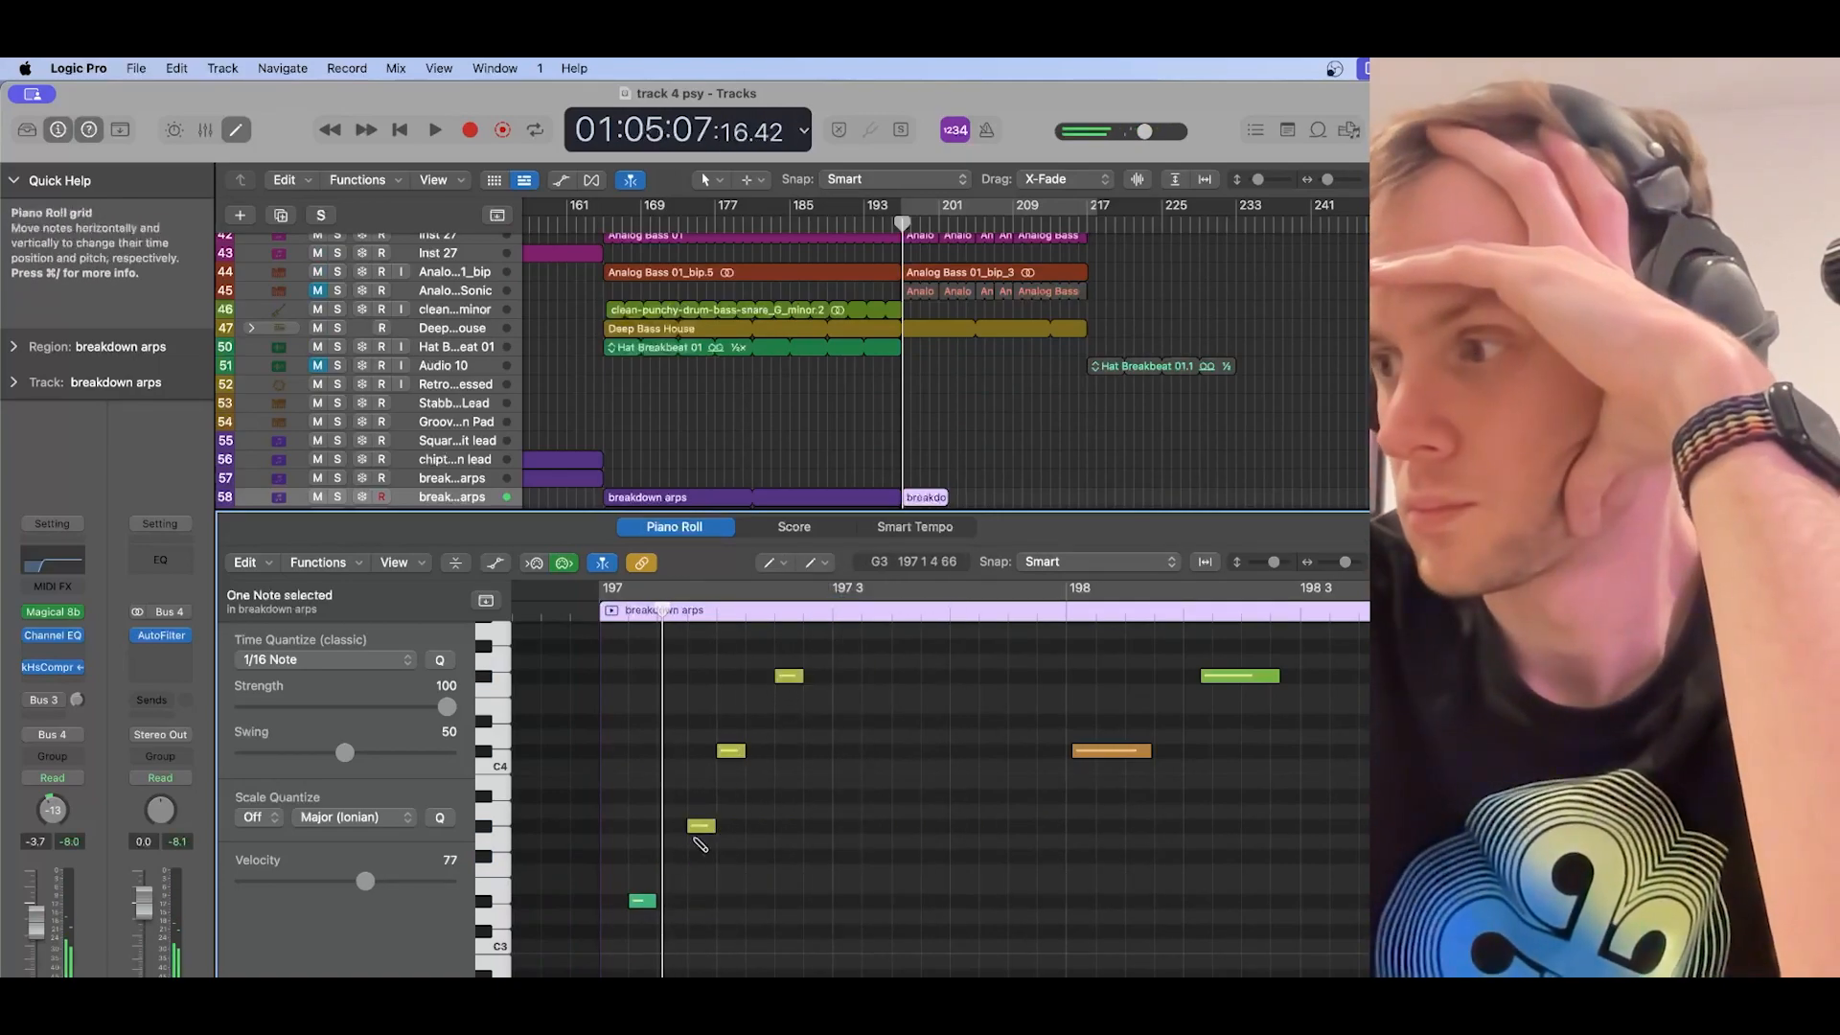
key("super+z")
key("space")
key("space")
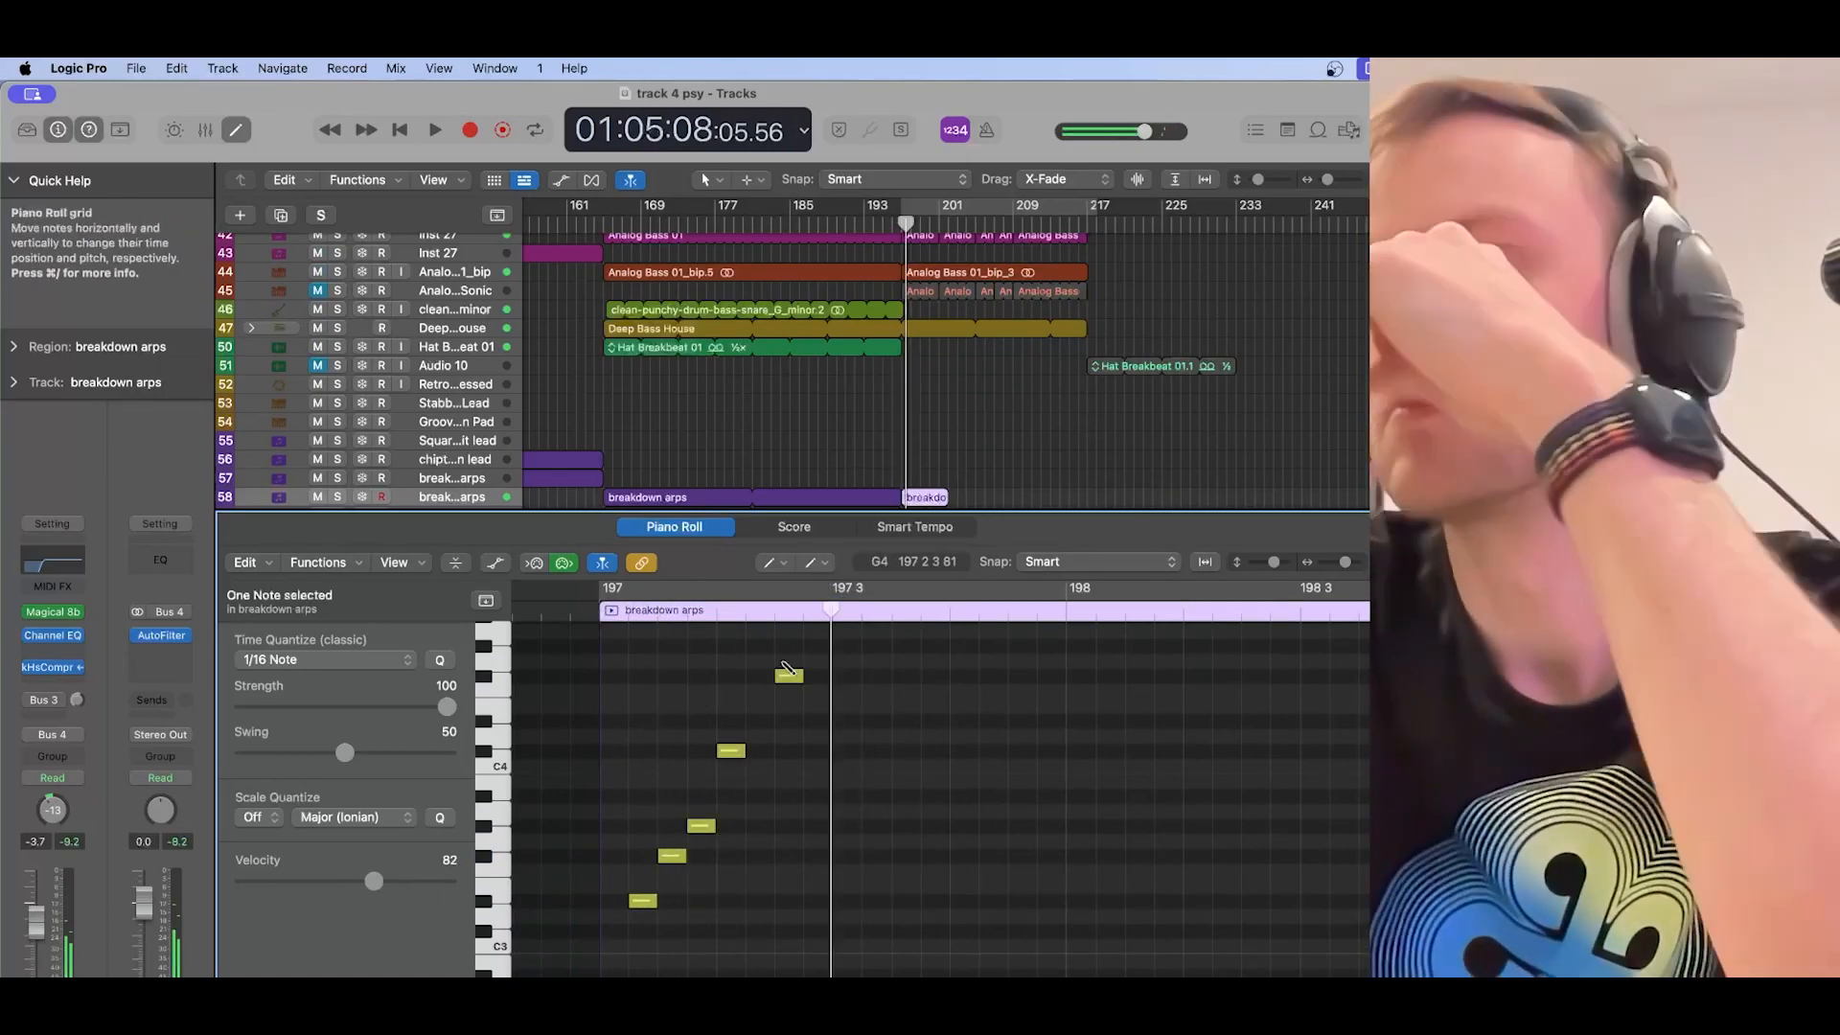
left_click_drag(788, 677, 759, 677)
double_click(612, 611)
key("space")
Step: Select the six-note run at bar 197 and repeat it back to back
left_click(781, 564)
left_click(826, 587)
left_click_drag(619, 974, 856, 664)
key("super+r")
key("super+r")
key("super+r")
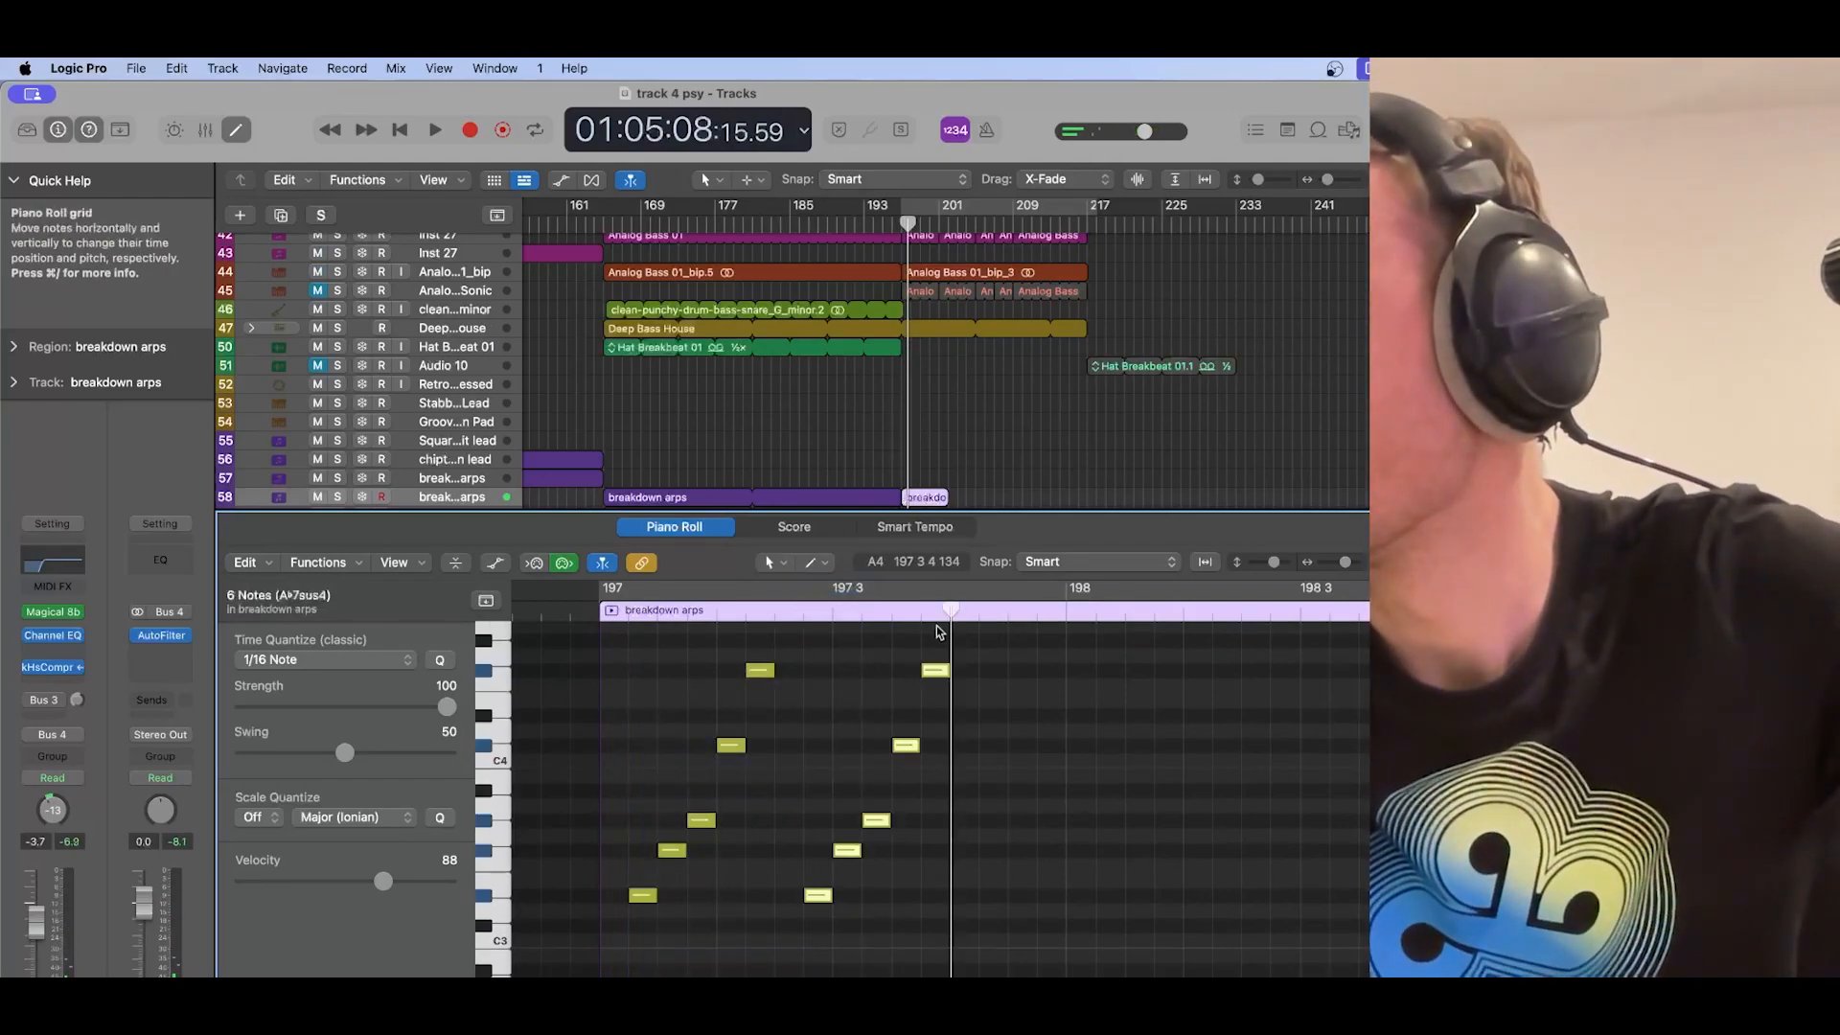
key("super+z")
key("super+z")
key("super+r")
Step: Try to repeat the upper five notes of each run through the rest of the region
left_click_drag(601, 970, 1275, 749)
scroll(981, 671, "down", 5)
key("super+r")
key("super+r")
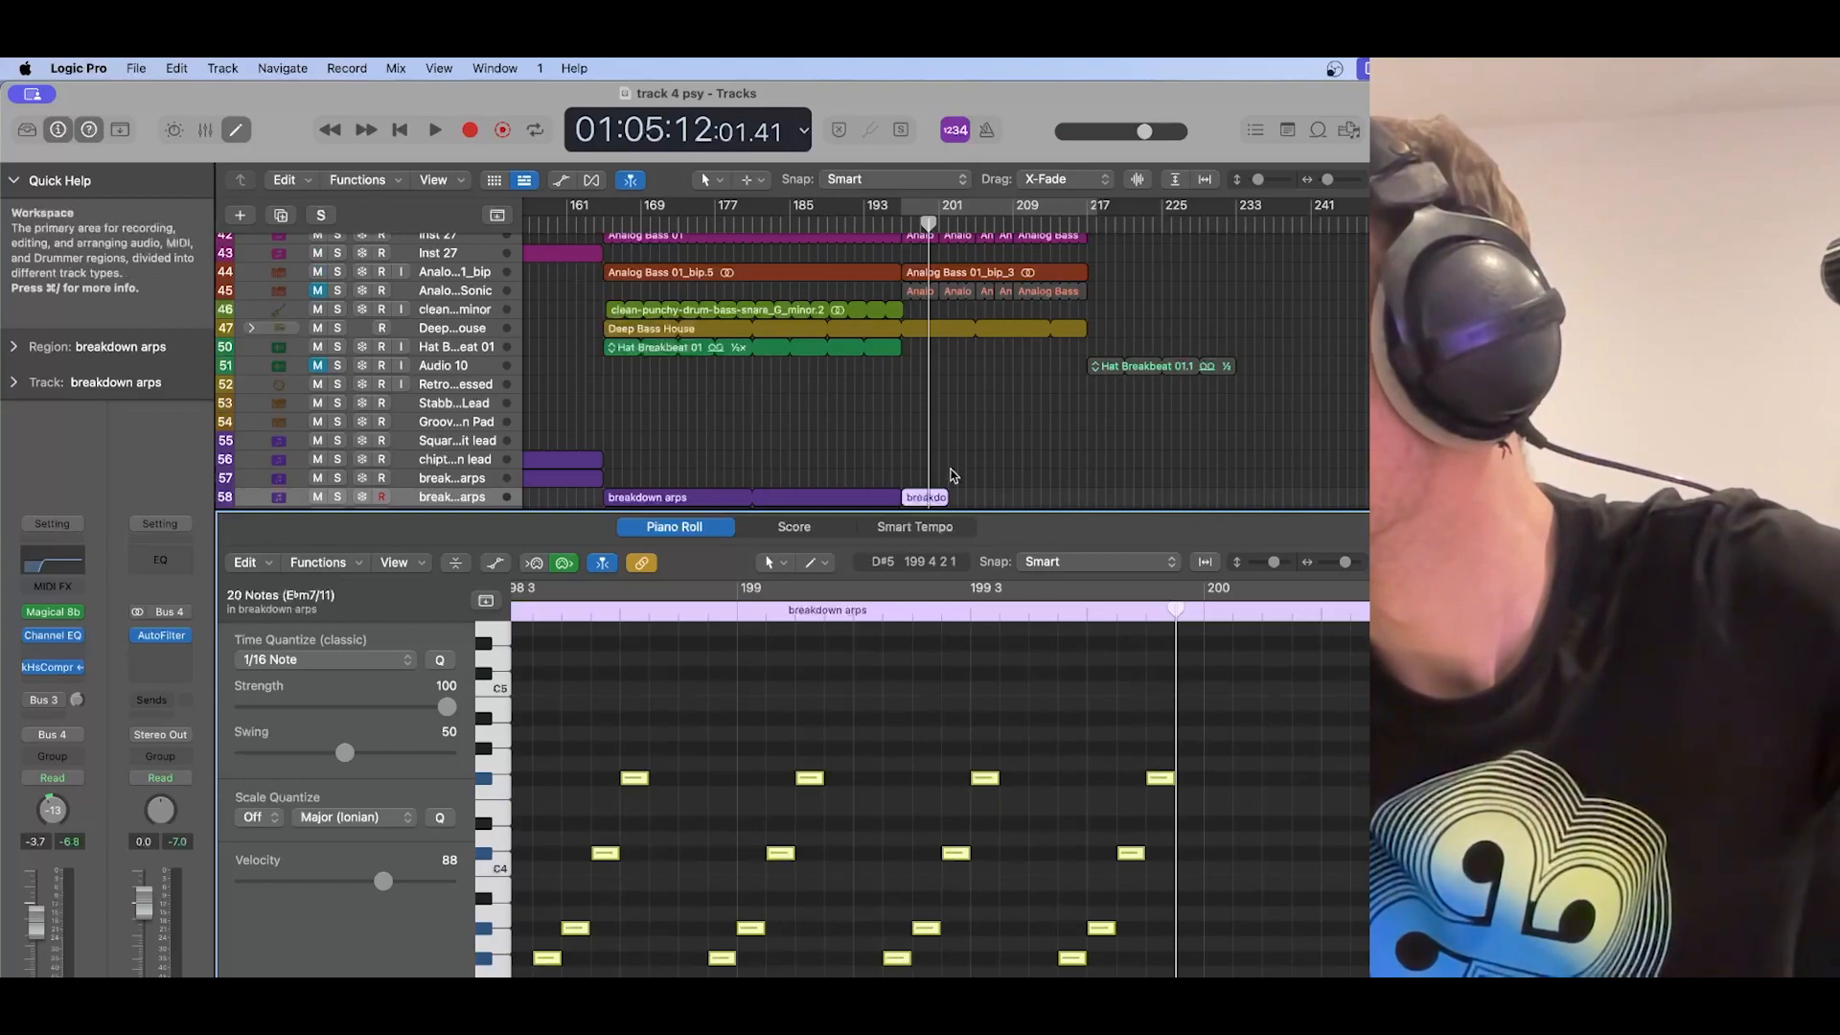
scroll(980, 765, "right", 4)
key("super+r")
left_click(968, 588)
left_click(970, 601)
key("c")
Step: Delete the surplus repeated notes near the region's end and play the part from bar 197
scroll(945, 464, "up", 5)
left_click_drag(1007, 975, 1135, 783)
key("BackSpace")
scroll(1055, 847, "left", 4)
left_click(706, 226)
key("space")
key("space")
Step: Try to fill the gaps in the lowest note row by copying and pasting existing low notes
scroll(686, 878, "right", 5)
scroll(686, 878, "left", 3)
scroll(687, 878, "right", 3)
scroll(687, 878, "down", 5)
left_click(686, 878)
scroll(767, 862, "down", 3)
left_click_drag(855, 932, 690, 899)
key("super+c")
scroll(690, 899, "up", 5)
key("super+v")
Step: Try pasting a copy of two low notes around bar 200, and play the region from bar 197
scroll(844, 772, "down", 2)
left_click_drag(868, 939, 659, 871)
key("super+c")
left_click(909, 596)
scroll(862, 719, "up", 3)
key("super+v")
left_click(705, 226)
key("space")
scroll(743, 479, "down", 5)
key("space")
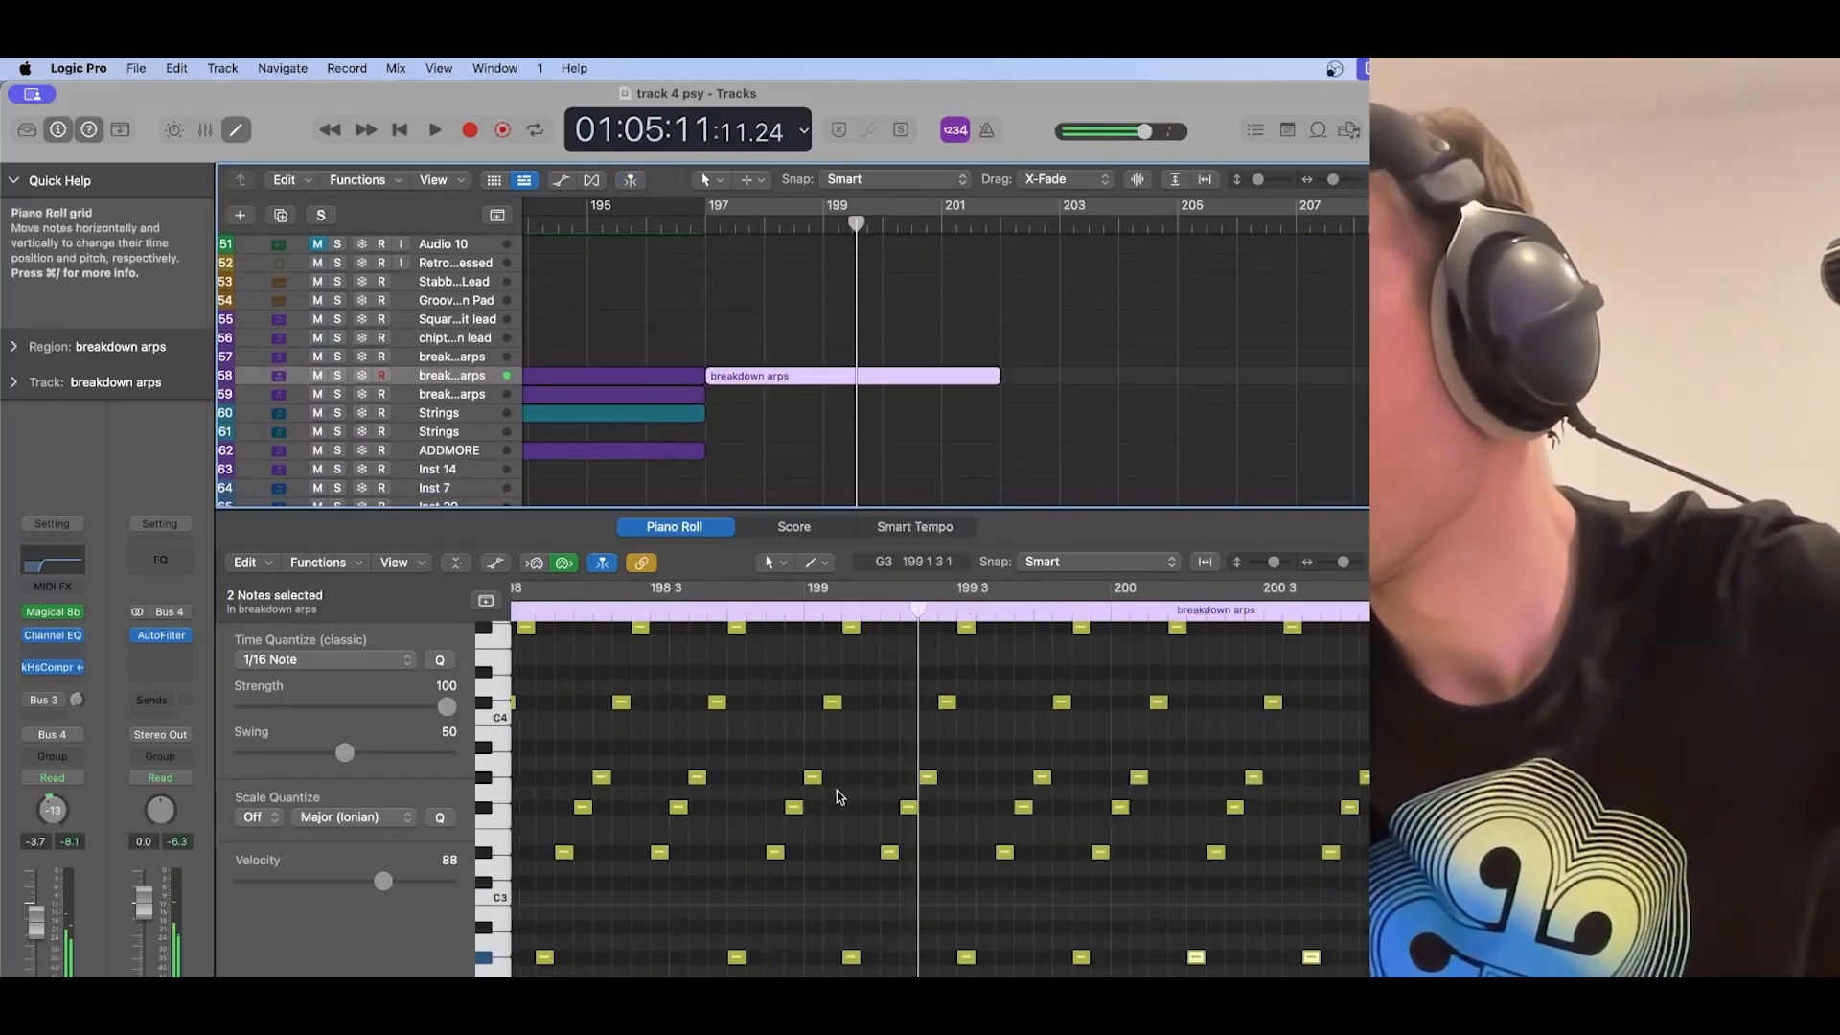
Step: Undo the low-note pastes and the uneven run repeats
scroll(836, 797, "left", 5)
scroll(836, 796, "down", 5)
scroll(839, 793, "right", 3)
key("super+z")
key("super+z")
key("super+z")
key("super+z")
left_click(774, 562)
left_click(856, 587)
scroll(594, 968, "up", 3)
key("super+z")
Step: Fill the region with copies of the 24-note pattern and trim its notes and length to end at bar 201
left_click_drag(583, 976, 909, 646)
left_click(873, 598)
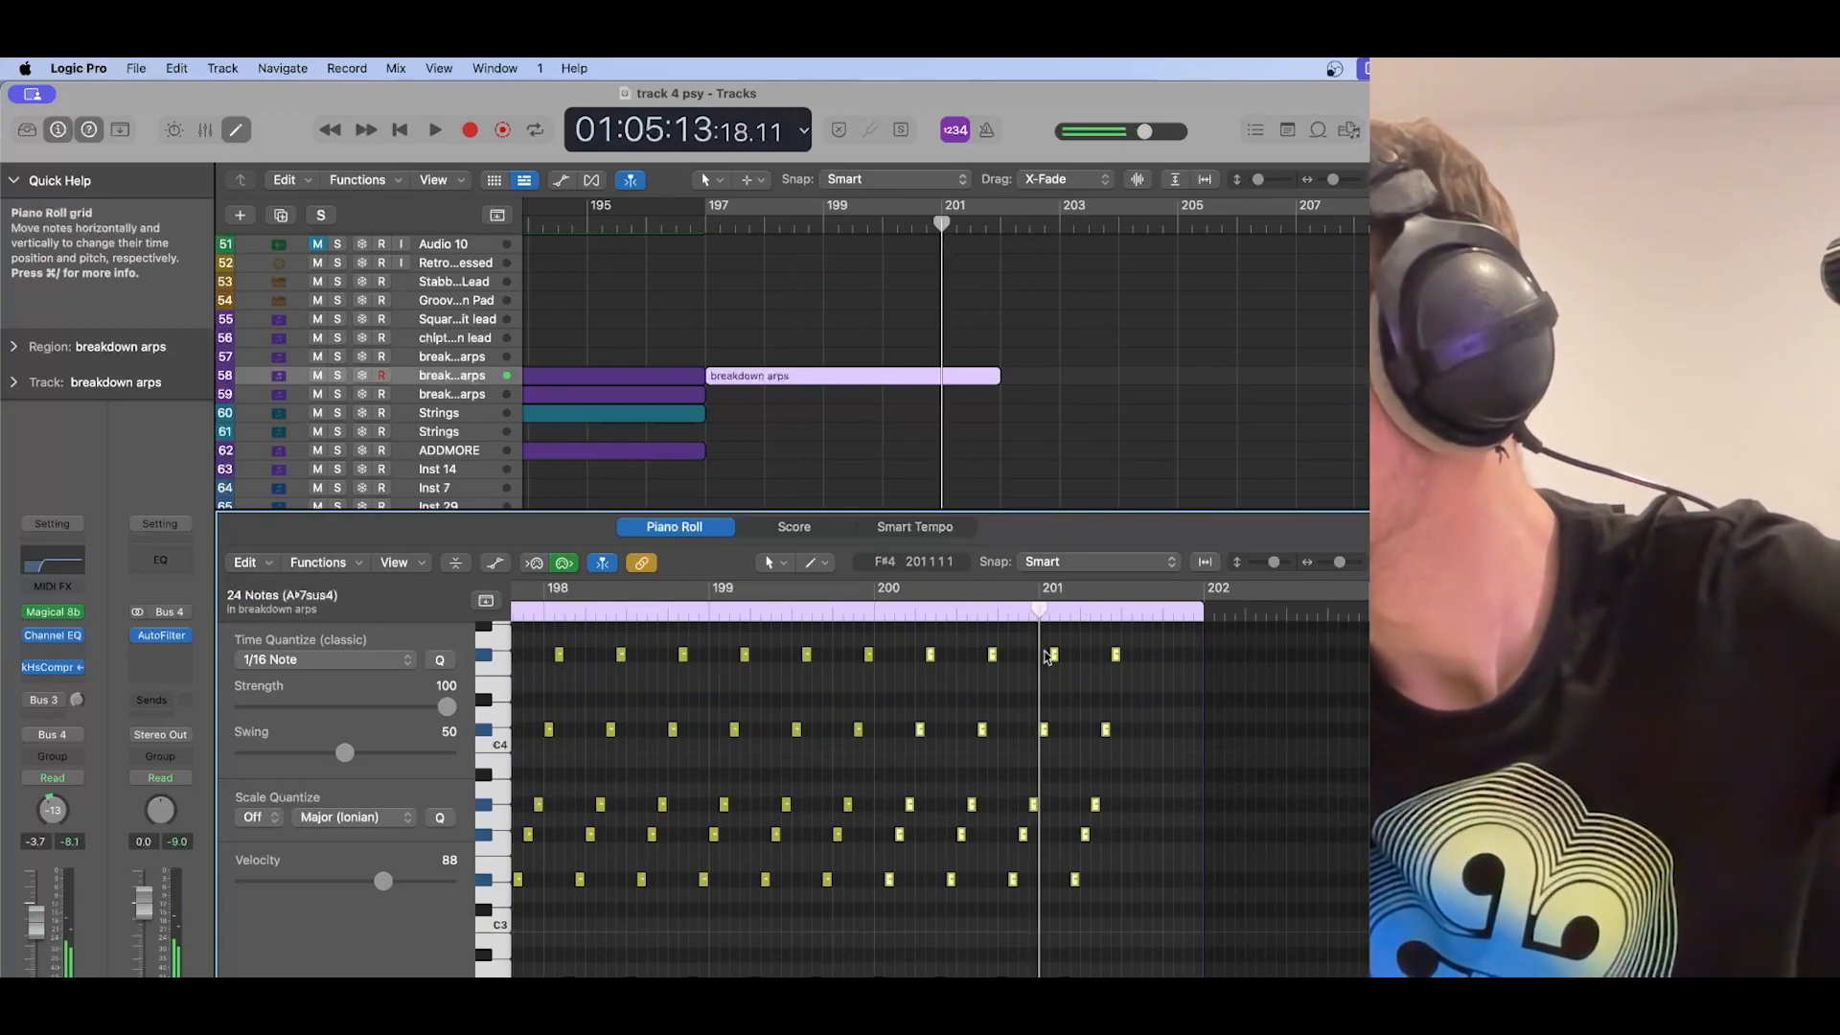
left_click_drag(1052, 976, 1151, 654)
key("Delete")
left_click_drag(996, 377, 943, 377)
double_click(642, 223)
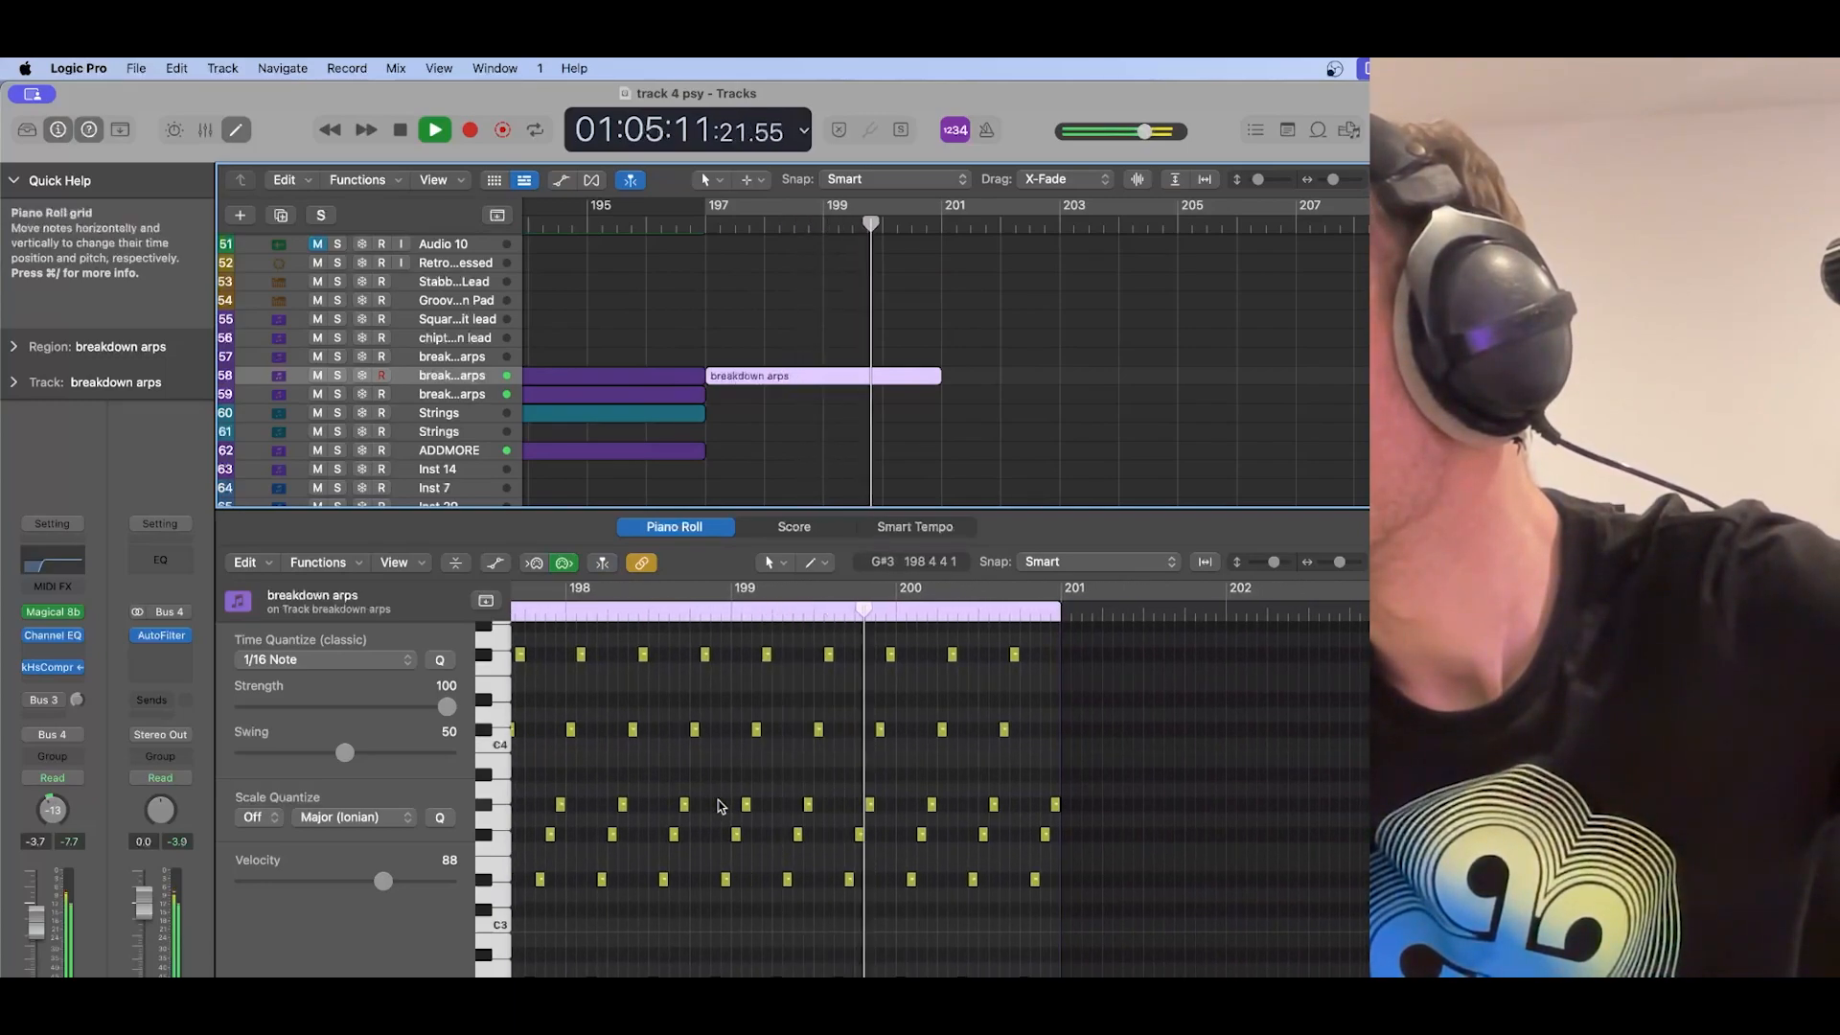
Step: Repeat the region at bar 201 and transpose its two lowest note rows up one semitone
key("super+r")
left_click_drag(1216, 986, 522, 860)
key("alt+Up")
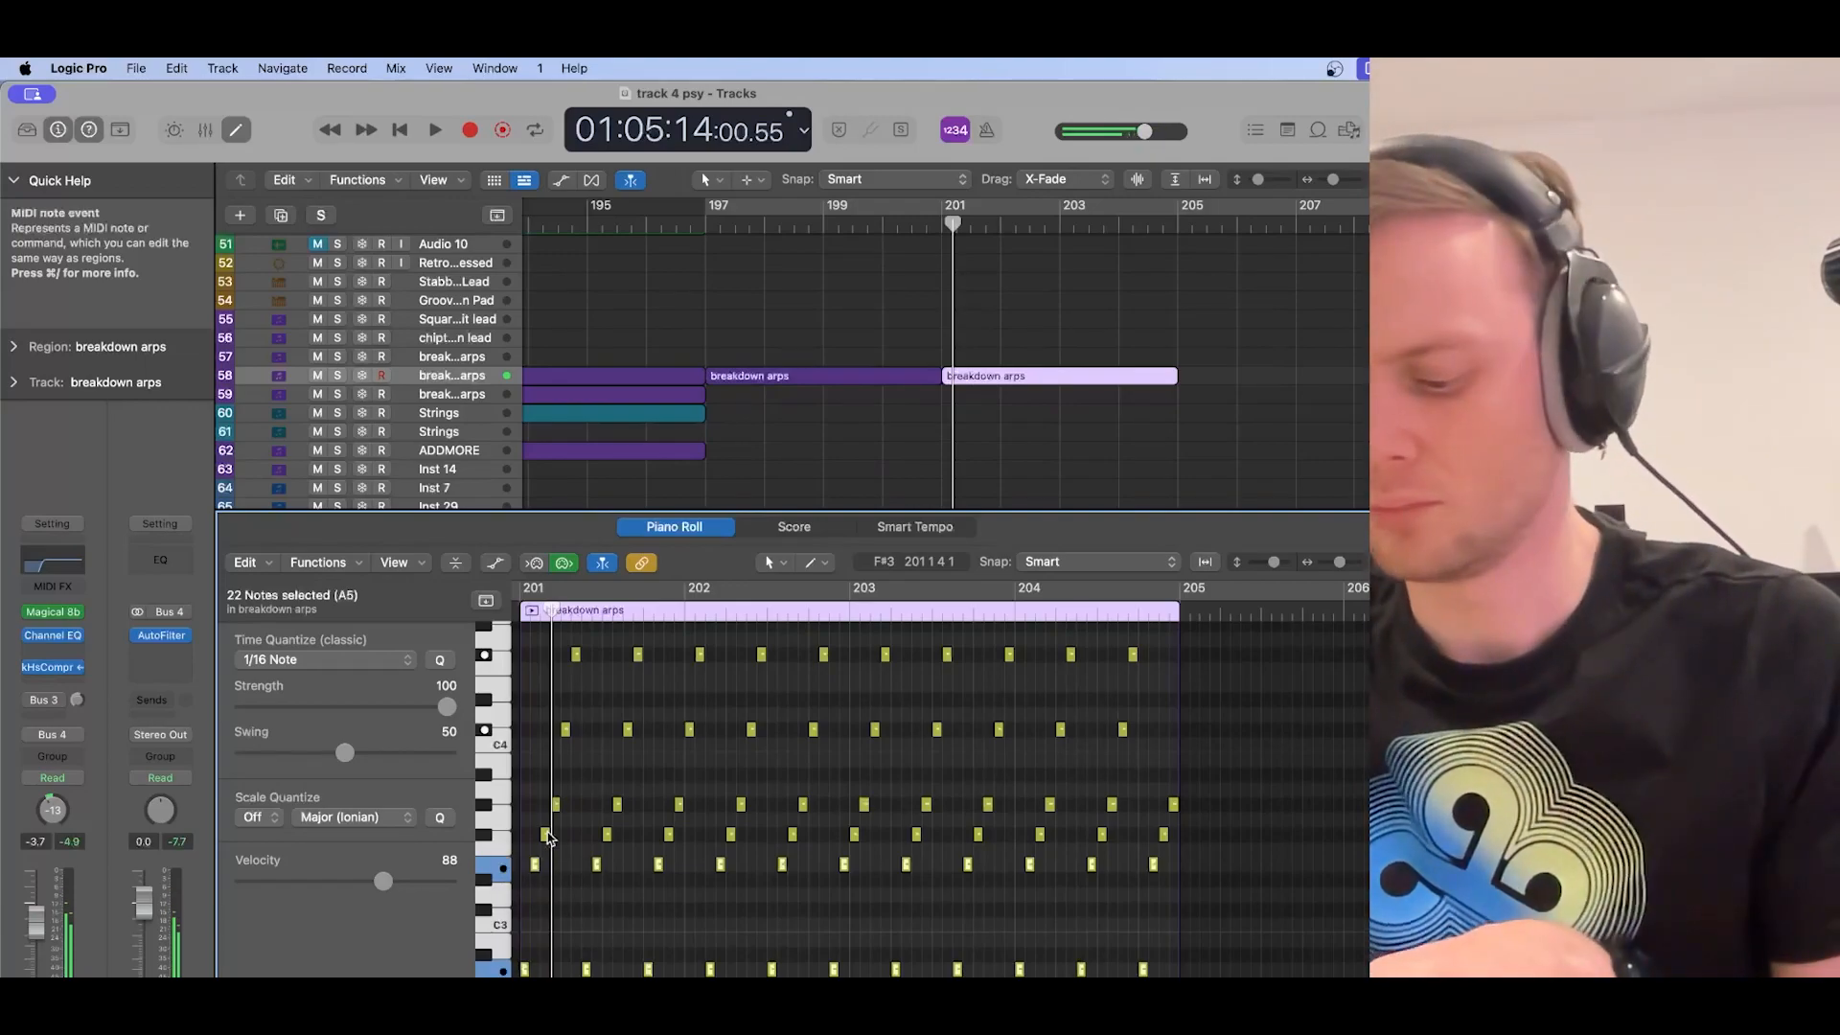
Step: Raise the 11 G#3 notes in the bar 201 region to B3
left_click_drag(543, 779, 1193, 815)
left_click_drag(556, 805, 559, 762)
left_click(559, 762)
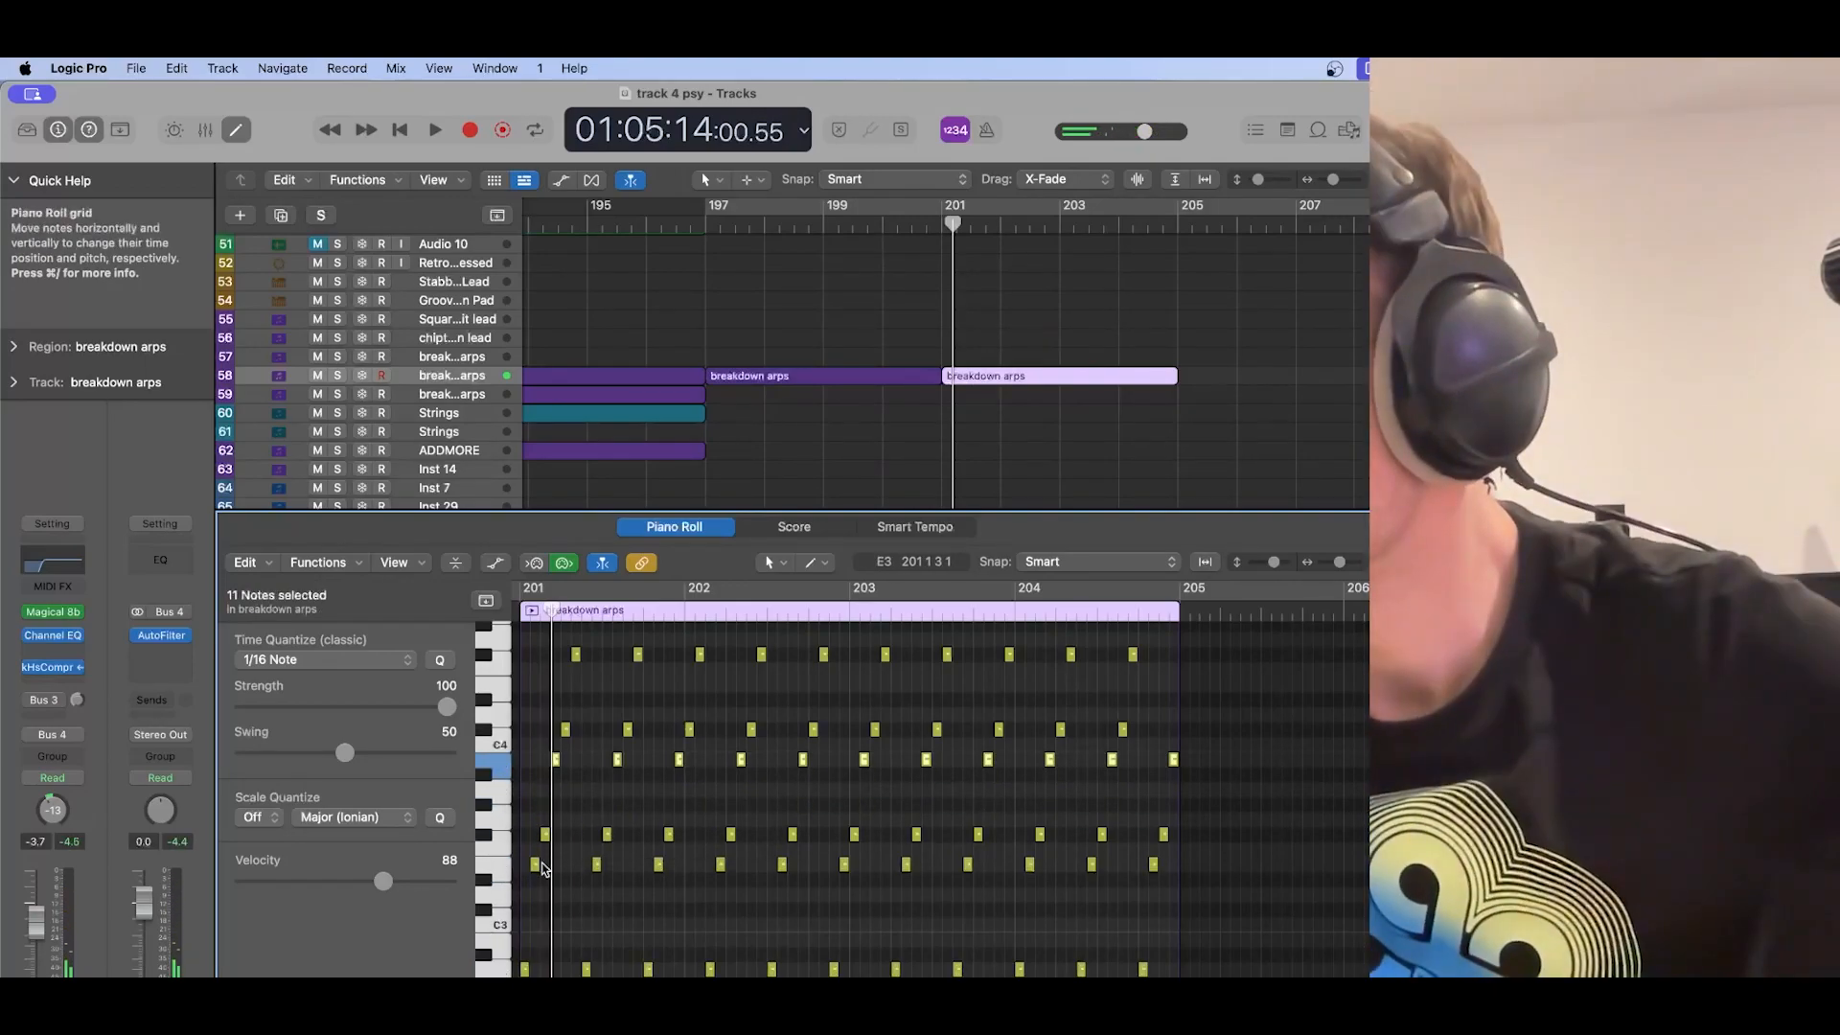
Step: Shift all notes in the bar 201 region earlier by about a quarter note
scroll(539, 866, "left", 2)
key("super+a")
left_click_drag(587, 864, 545, 867)
left_click(559, 812)
Step: Draw two upper notes and one low note to finish the pattern just before bar 205
left_click(776, 562)
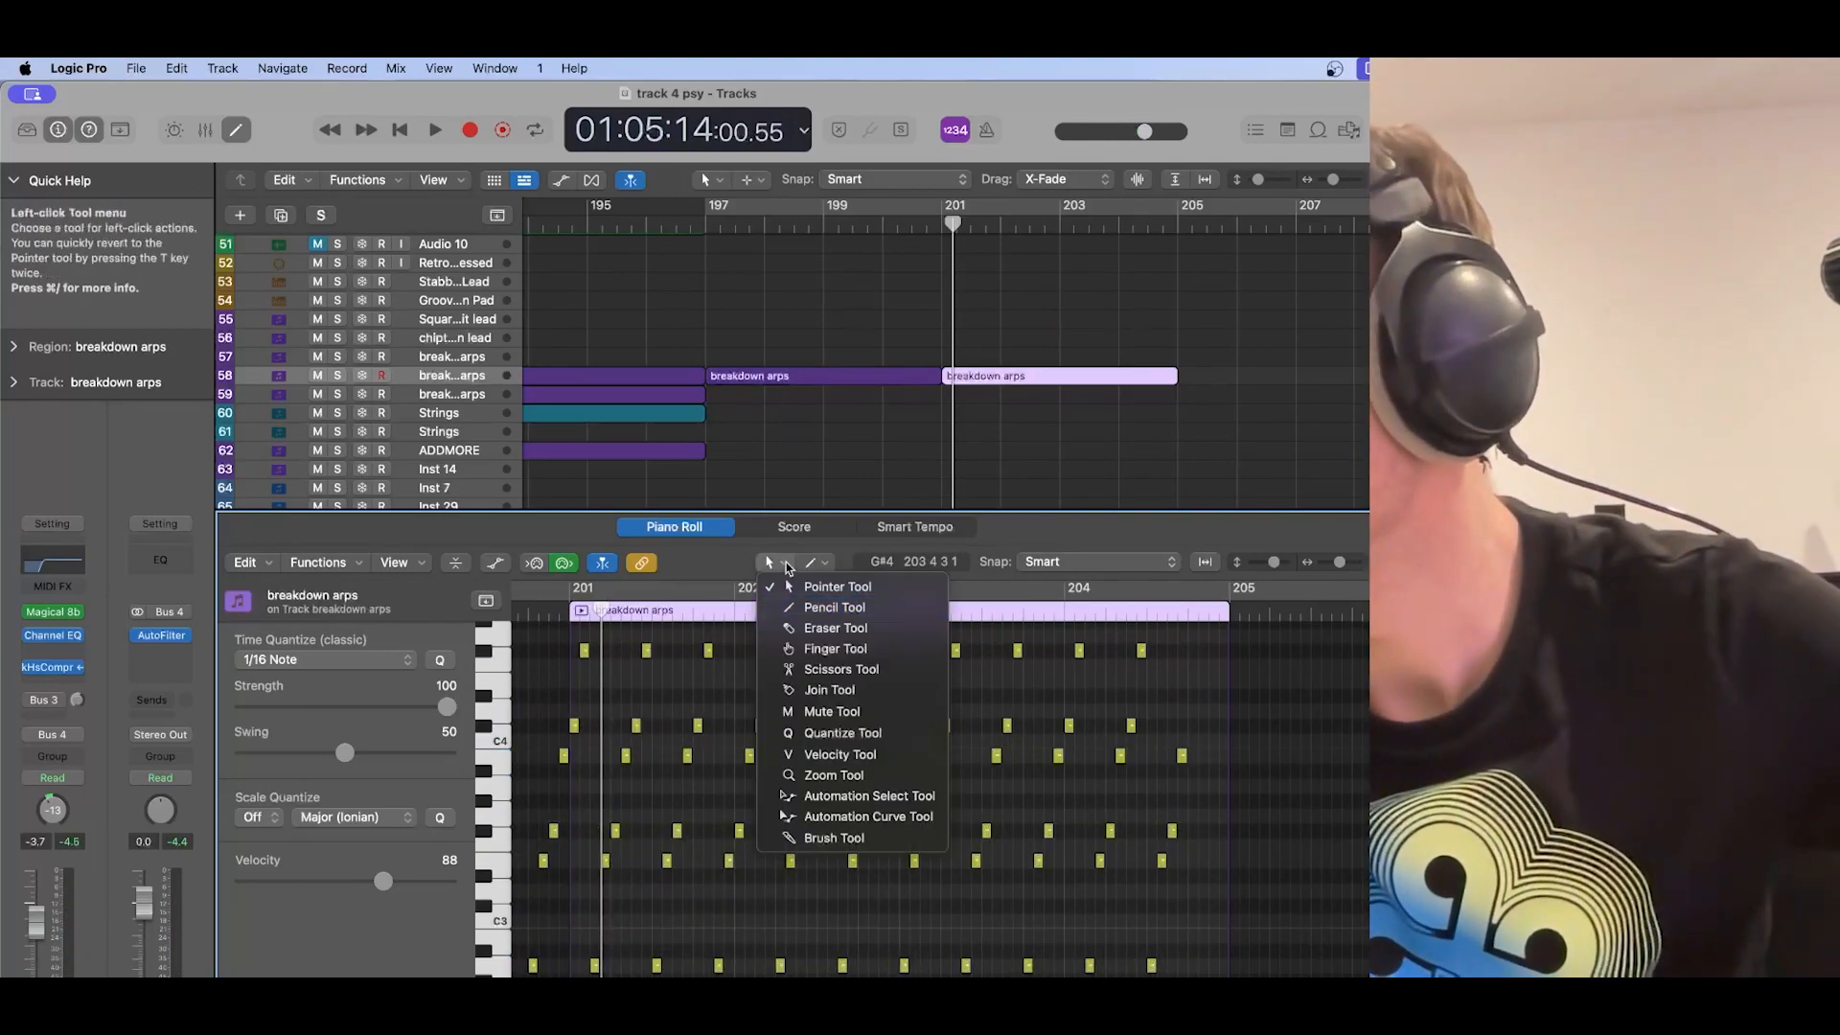
left_click(832, 607)
left_click(1193, 727)
left_click(1214, 652)
left_click_drag(1227, 967, 1225, 942)
left_click(777, 562)
left_click(826, 588)
Step: Delete the stray notes before bar 201 and play both regions from bar 197
left_click_drag(530, 724, 579, 936)
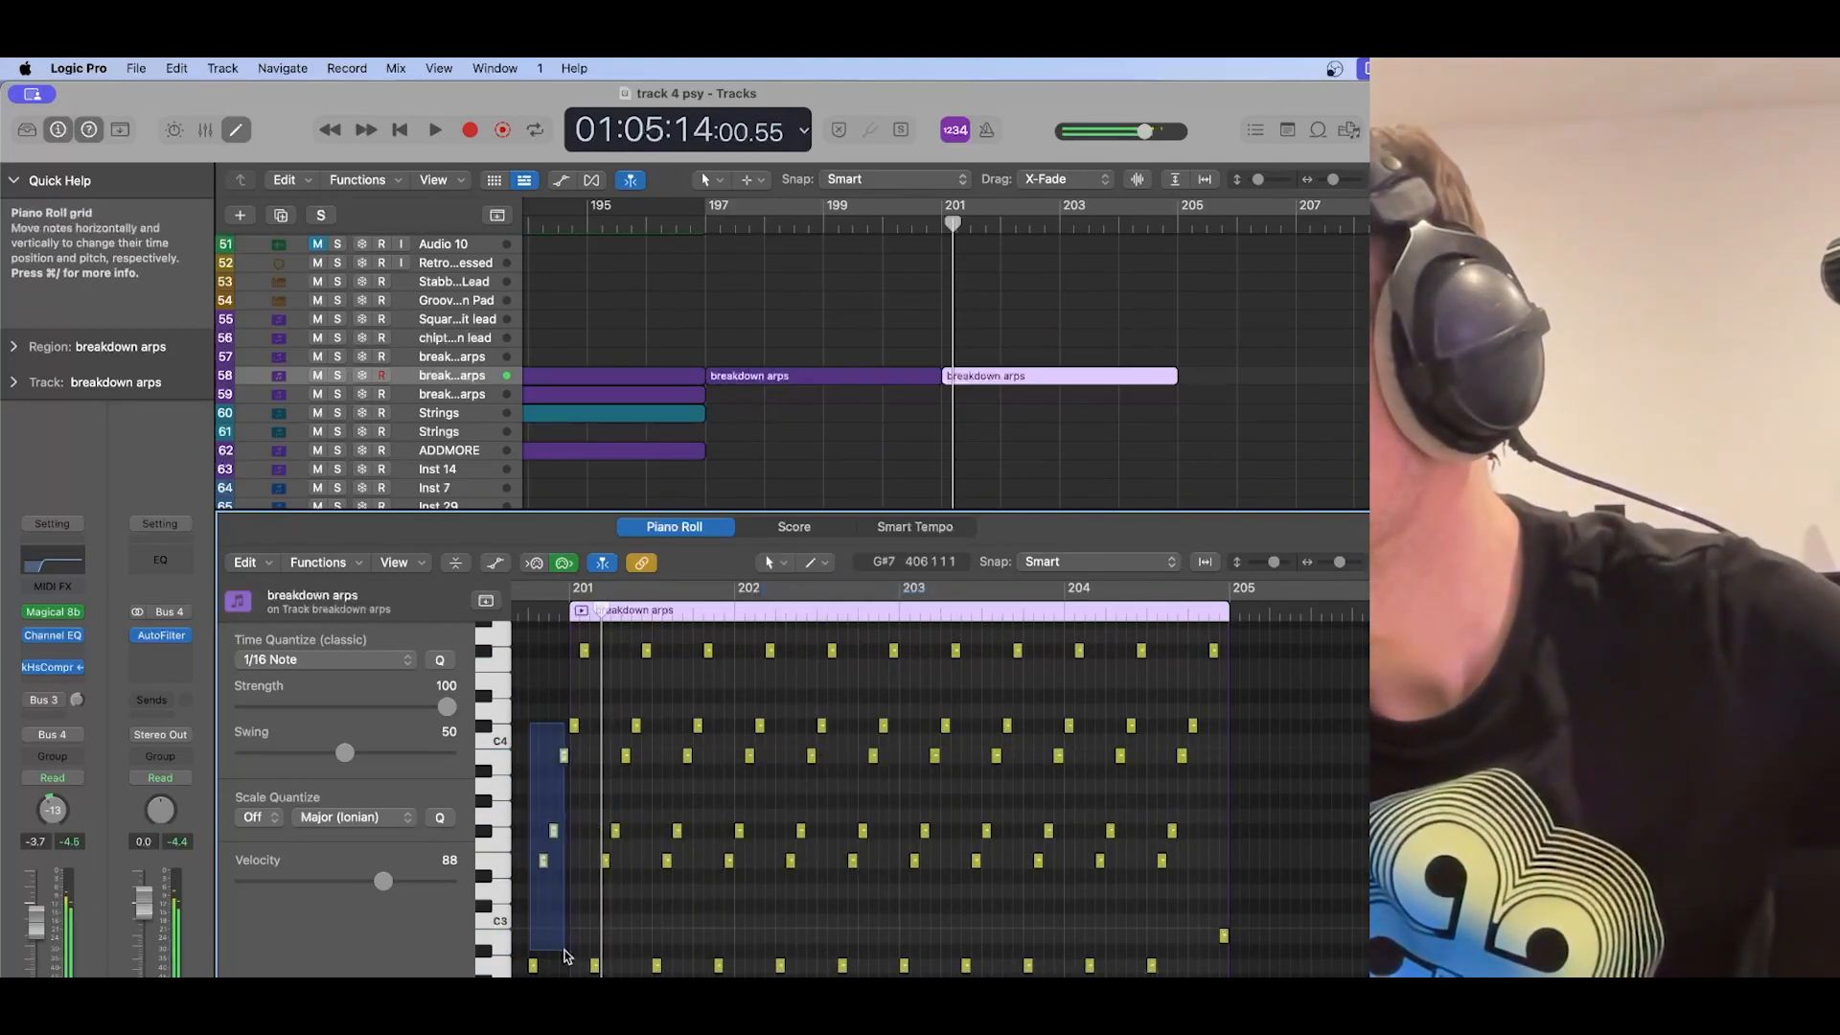
key("BackSpace")
left_click(706, 226)
key("space")
left_click(1172, 753)
scroll(1051, 813, "right", 6)
scroll(1050, 814, "right", 5)
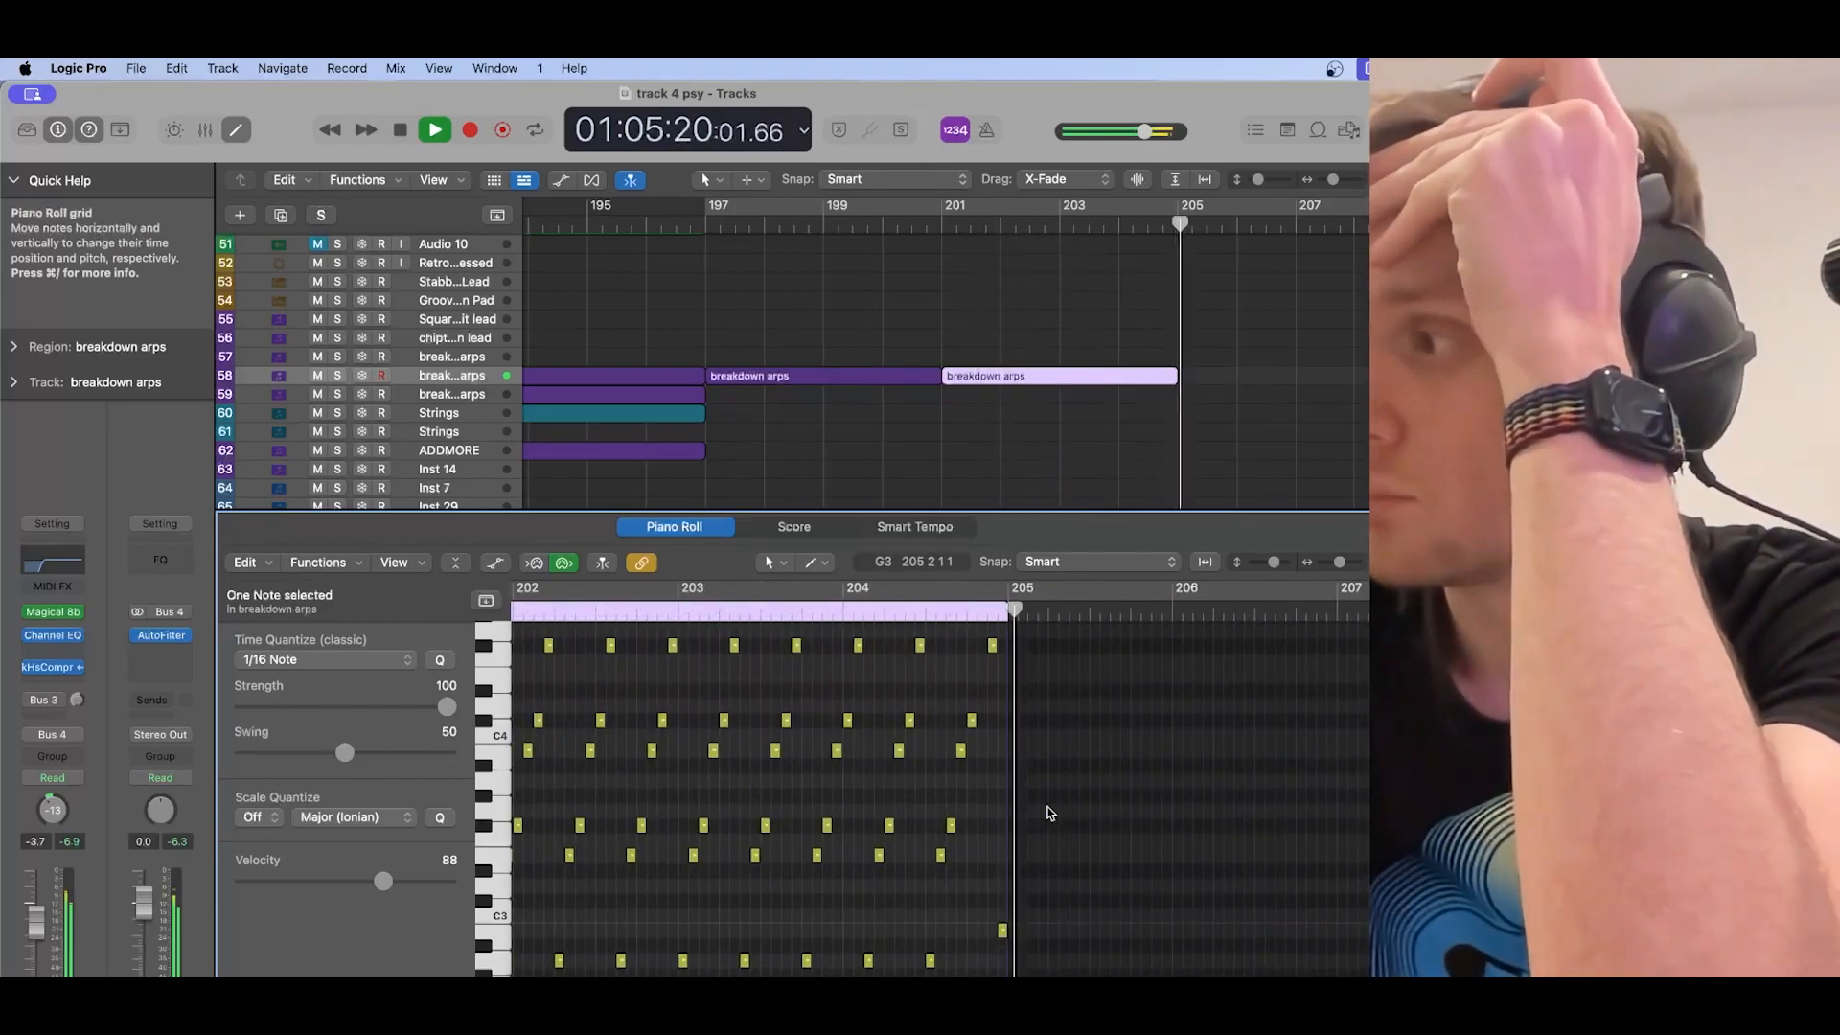
Step: Paste a copy of the bar 197 arp region at bar 205
key("space")
left_click(848, 611)
left_click(1177, 227)
key("super+c")
left_click(1101, 324)
key("super+v")
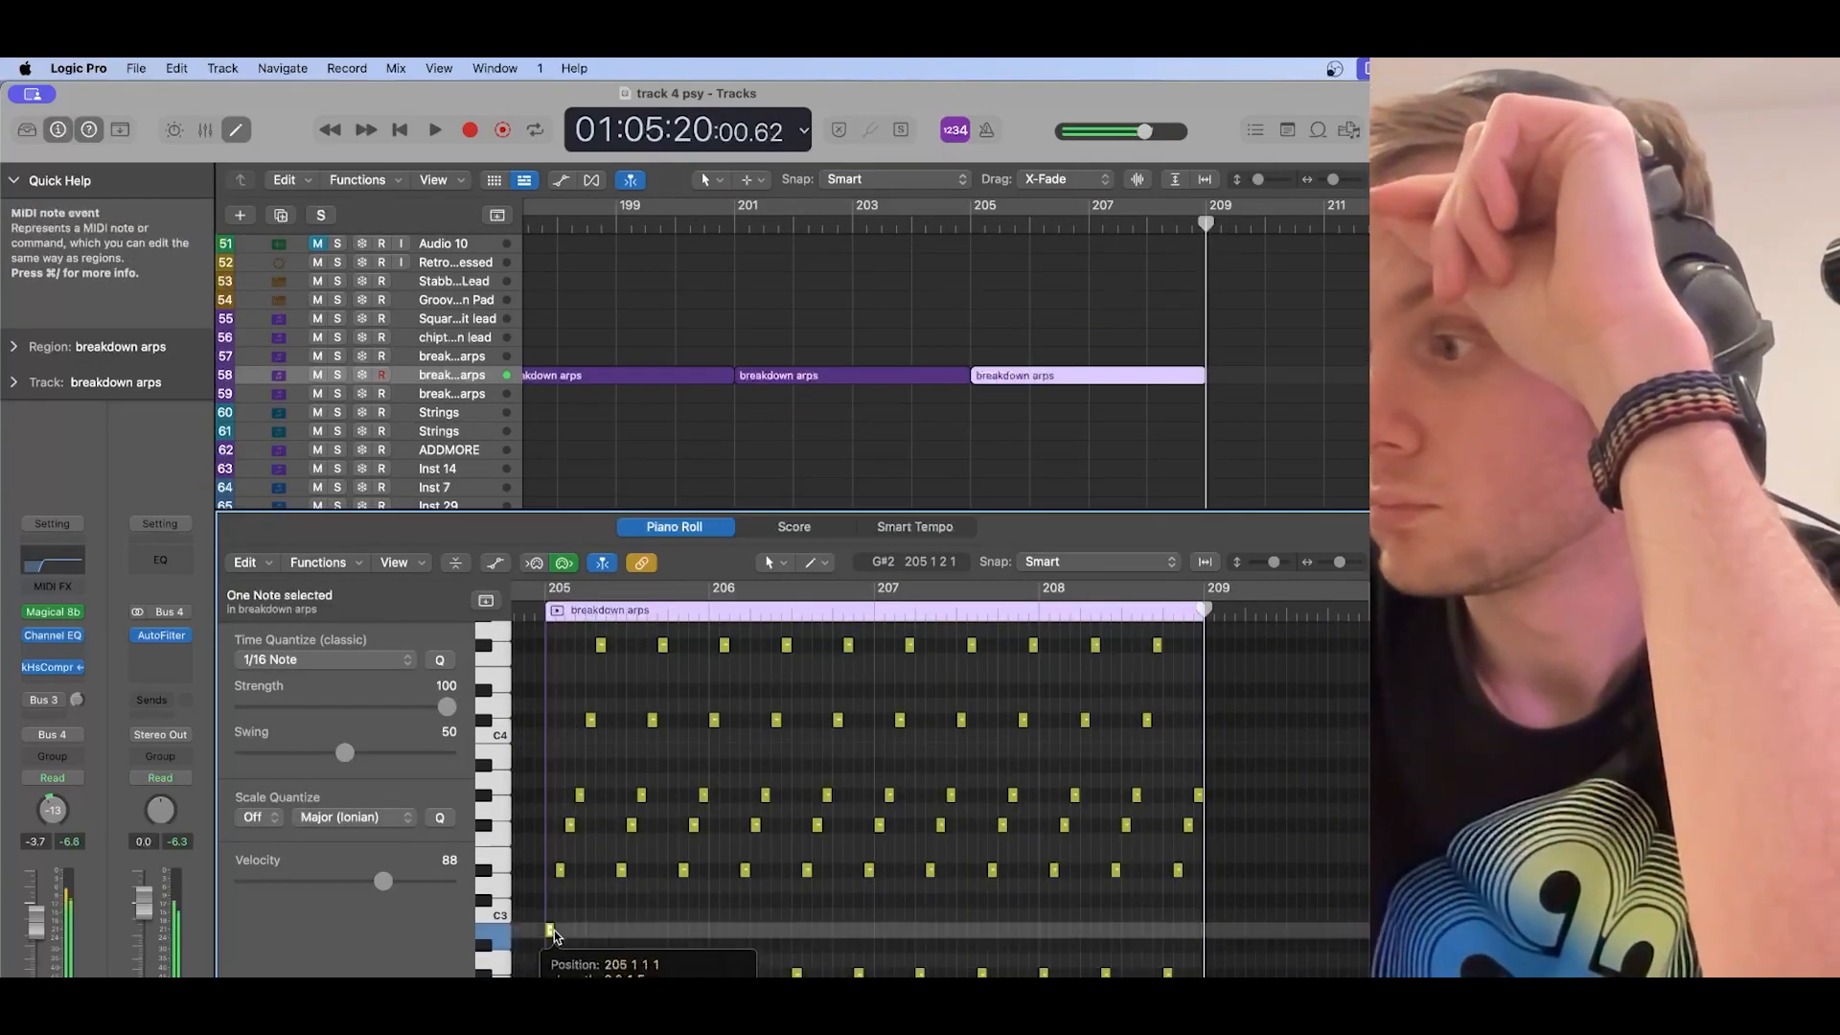
Step: Rework the first run at bar 205 into a five-note B minor run: B2, F#3, B3, D4 and F#4
left_click_drag(554, 939, 554, 929)
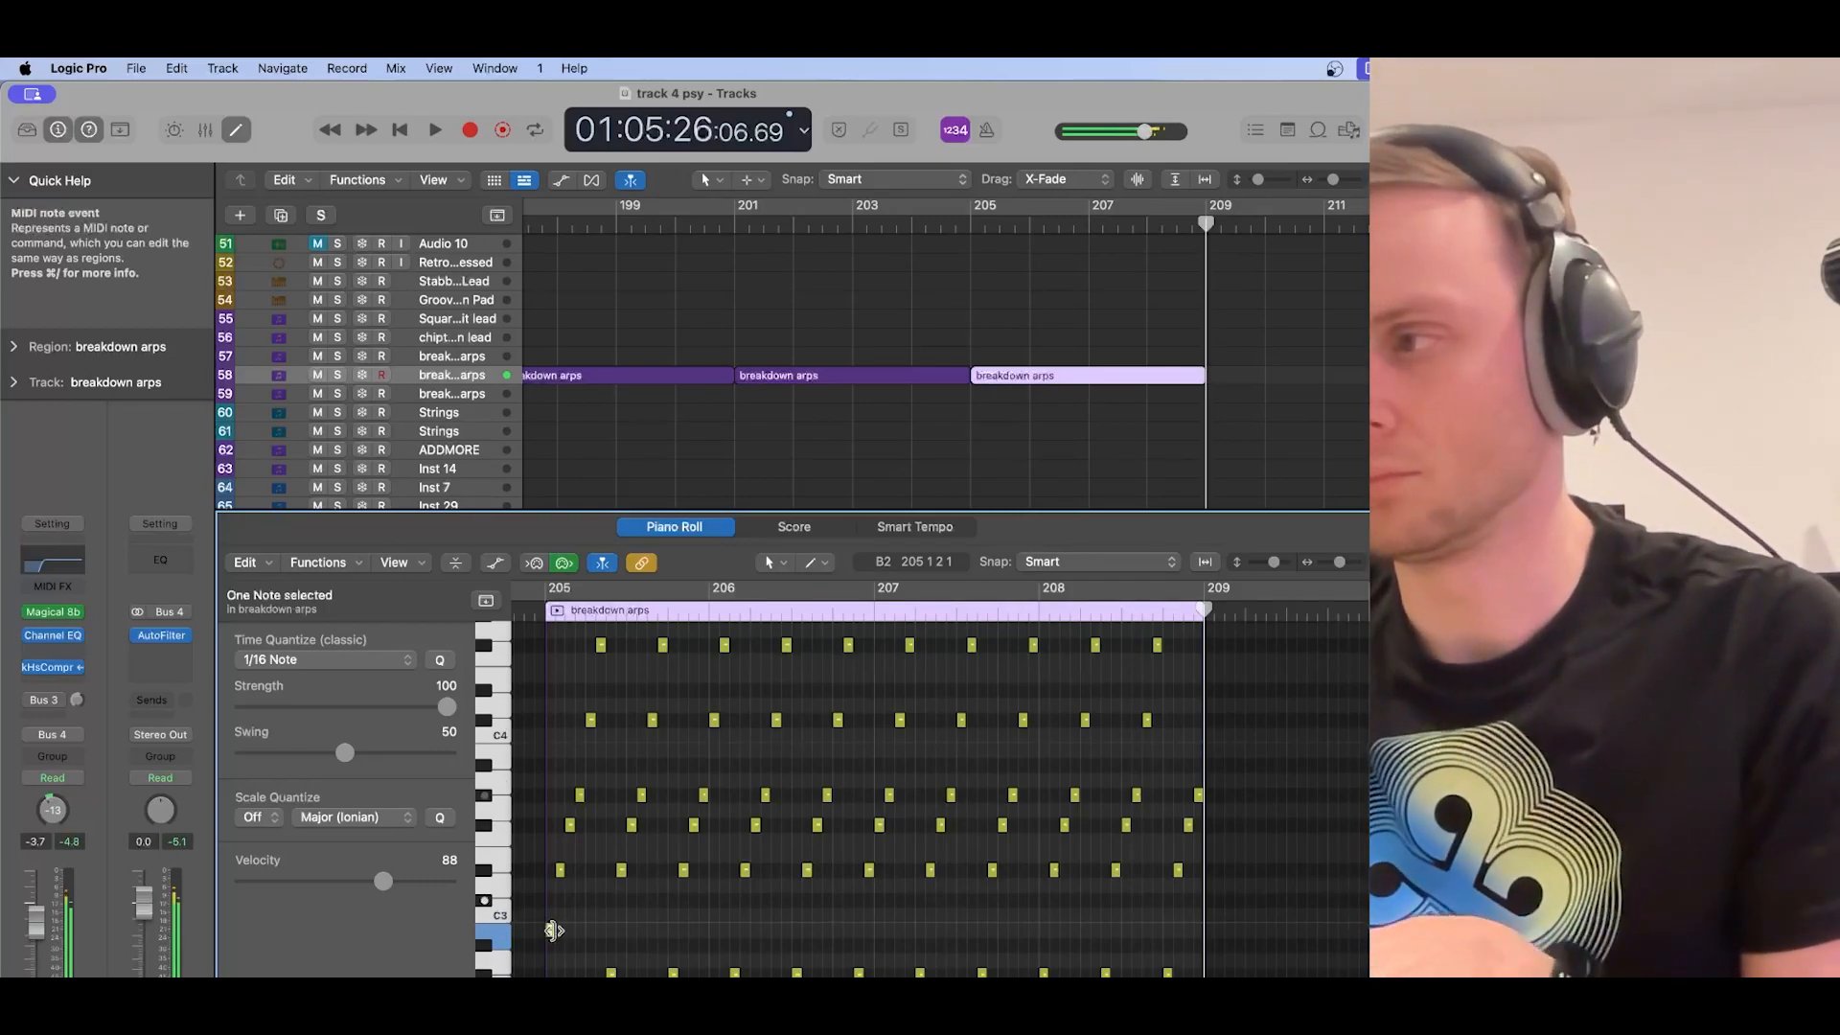
scroll(600, 710, "left", 1)
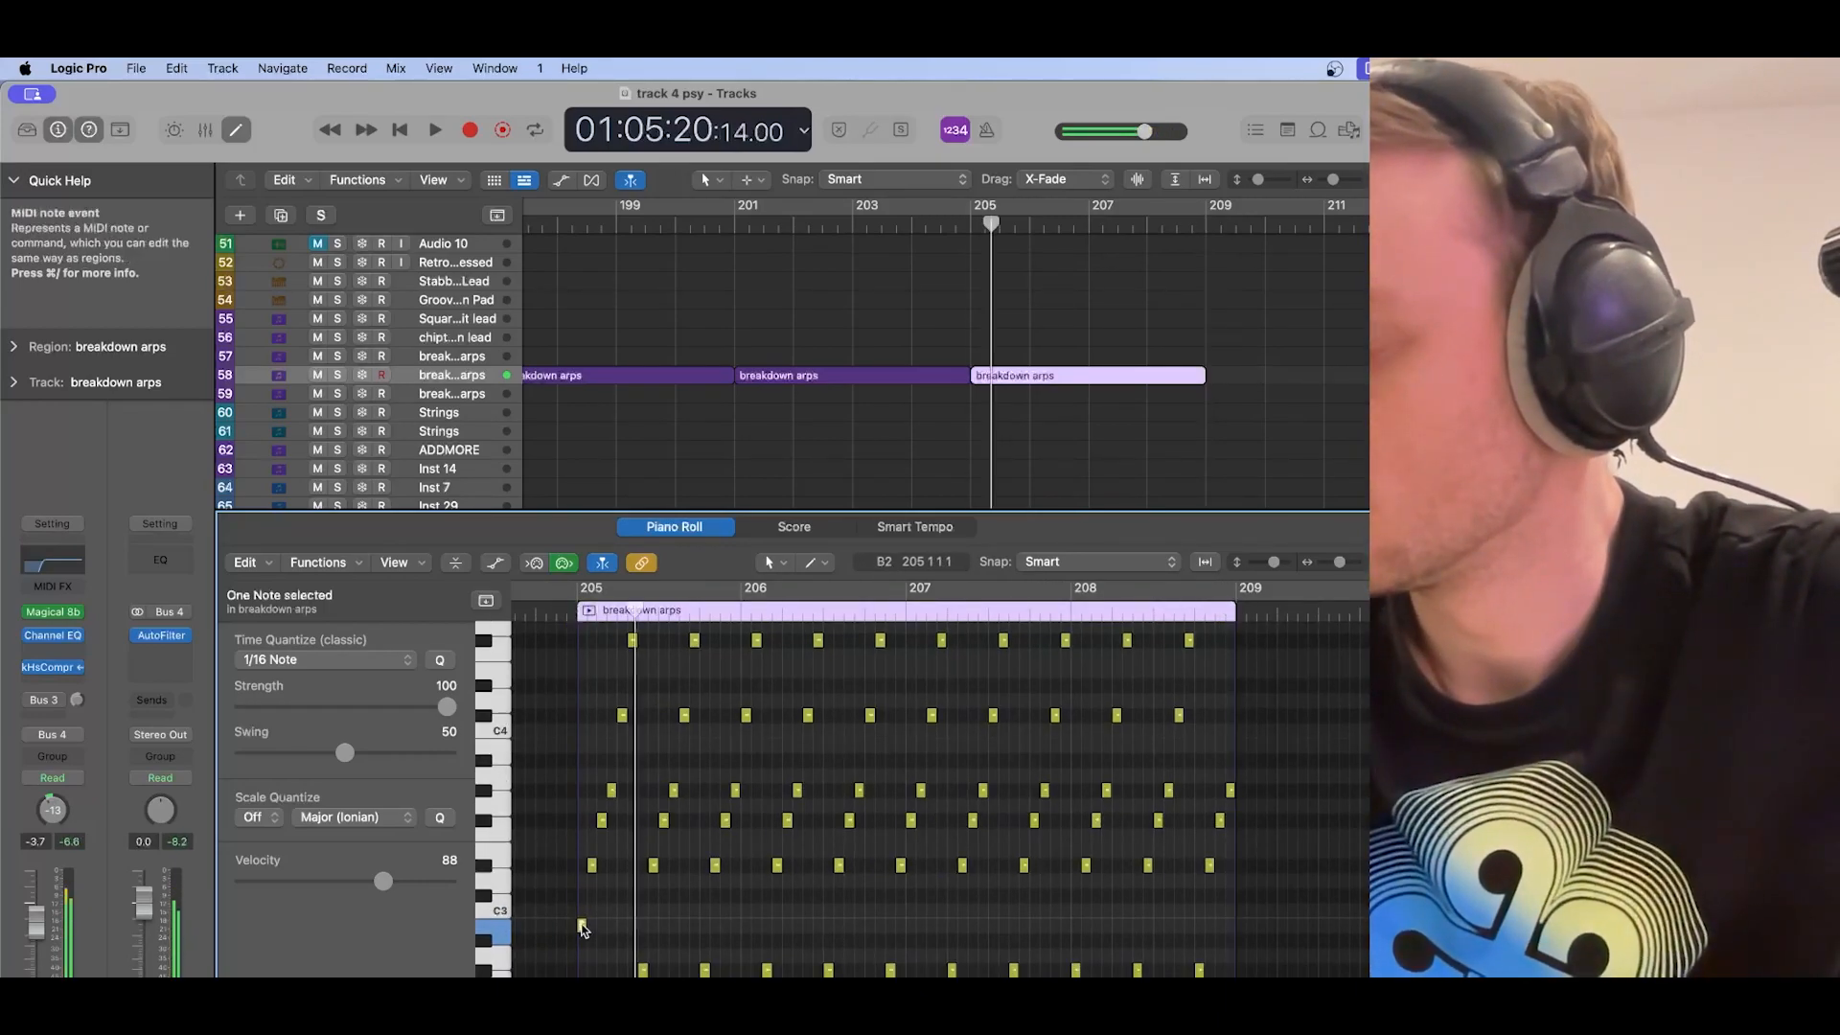
left_click_drag(611, 798, 592, 822)
double_click(592, 884)
key("Delete")
left_click_drag(623, 718, 614, 719)
left_click_drag(631, 642, 619, 645)
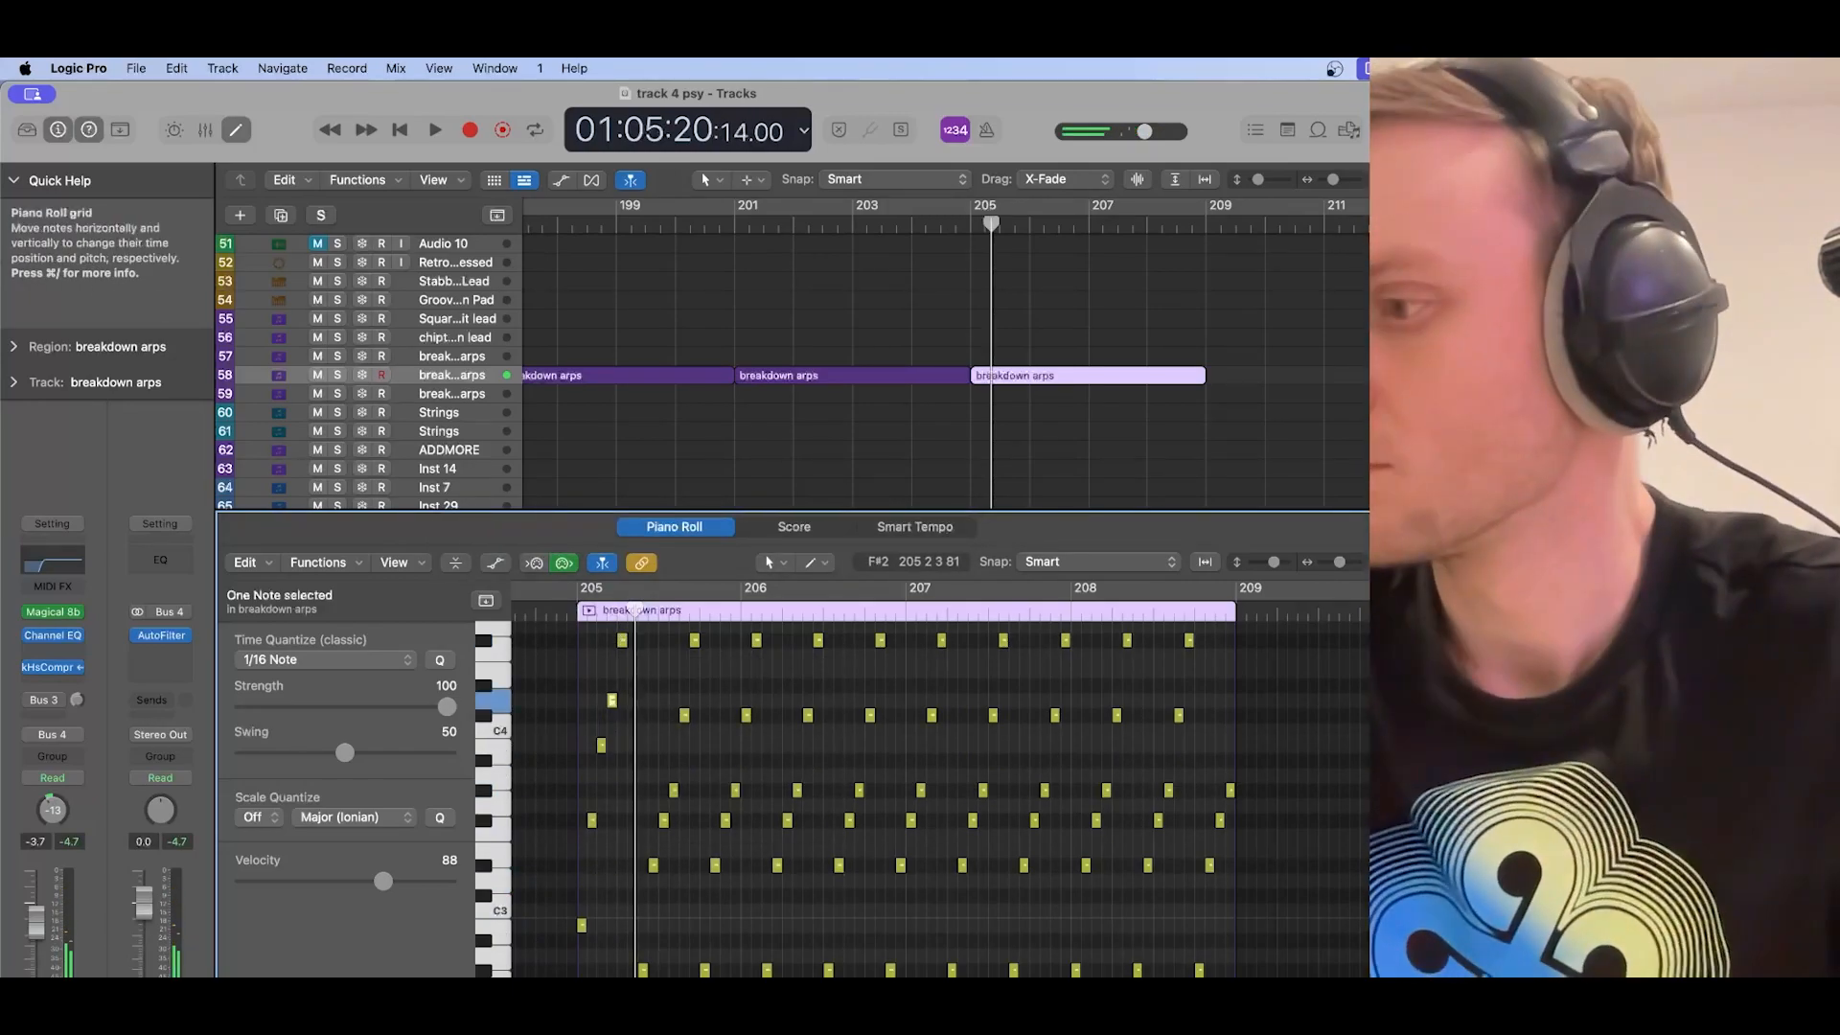
Step: Delete all other notes in the bar 205 region, keeping only the B minor run
left_click_drag(642, 997, 1112, 628)
key("Delete")
left_click_drag(1083, 709, 1244, 997)
key("Delete")
Step: Select the five-note B minor run and paste three copies directly after it
key("super+a")
key("super+Right")
key("super+Right")
key("super+Right")
left_click(607, 611)
scroll(597, 731, "left", 3)
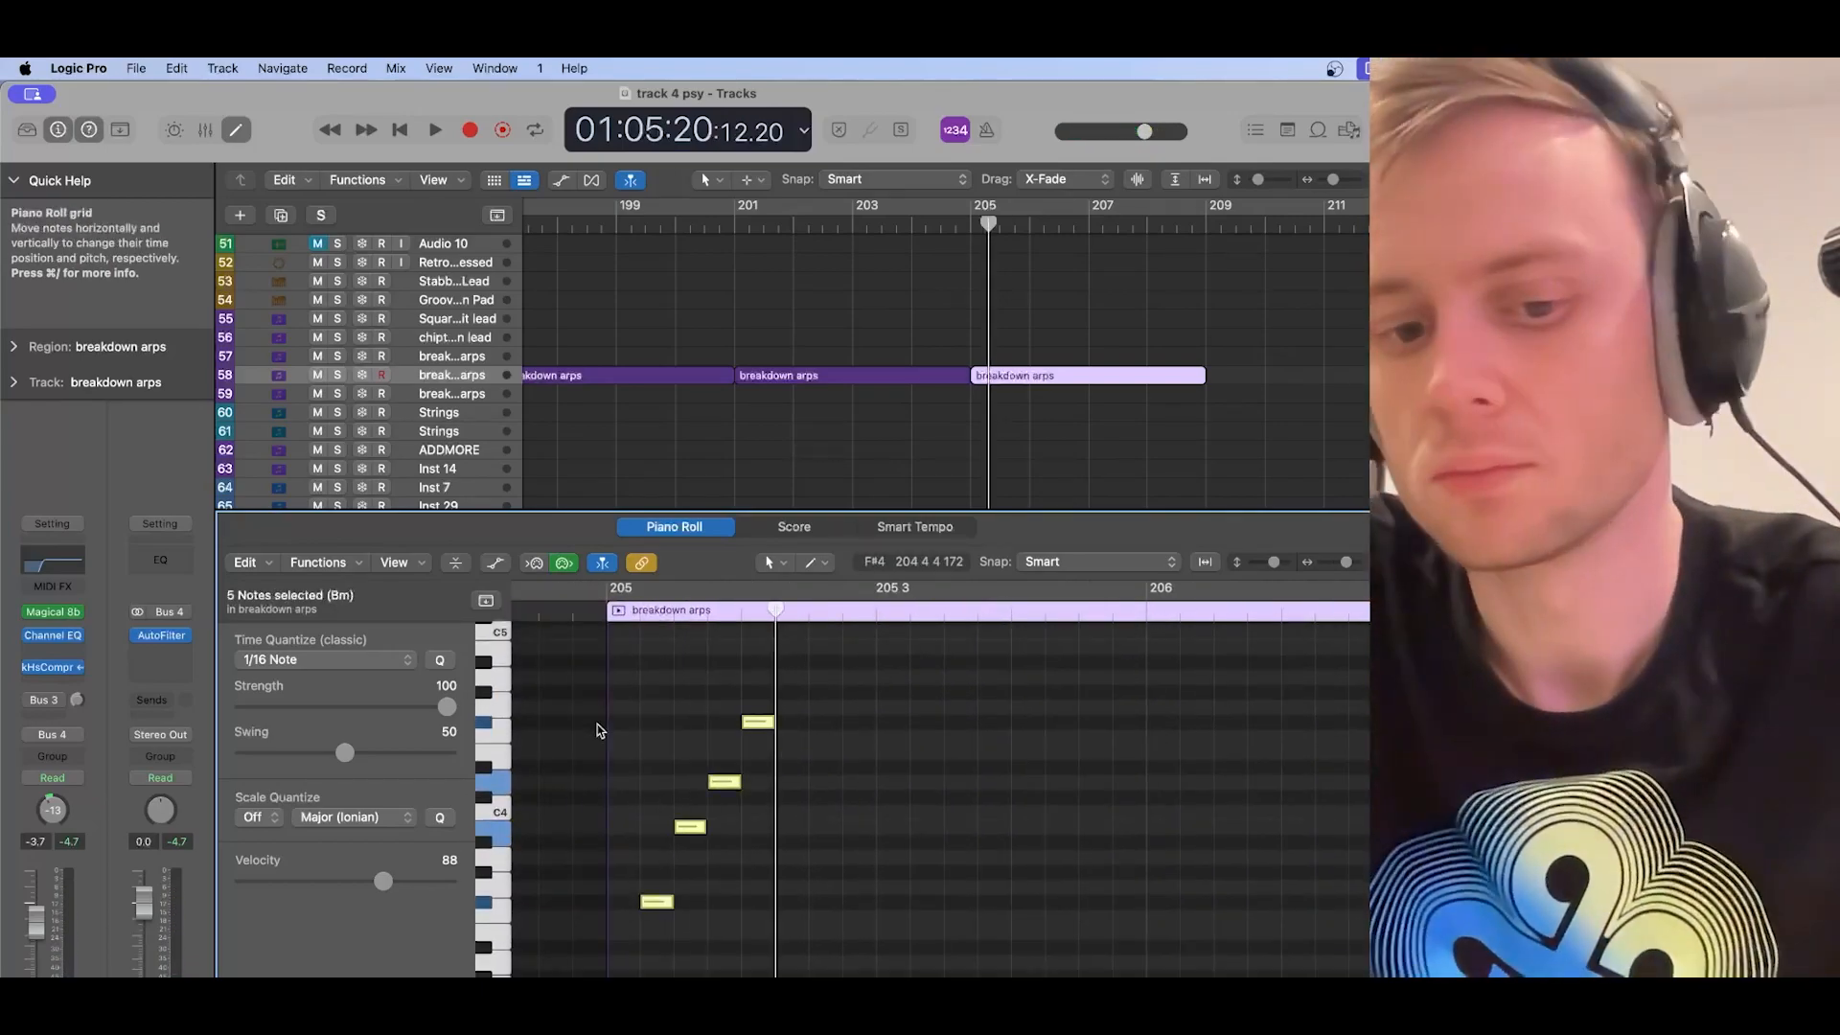
key("super+v")
key("super+v")
key("super+v")
Step: Copy all 20 B minor notes and paste them directly after the existing ones
key("super+a")
scroll(1285, 727, "right", 2)
key("super+c")
key("super+v")
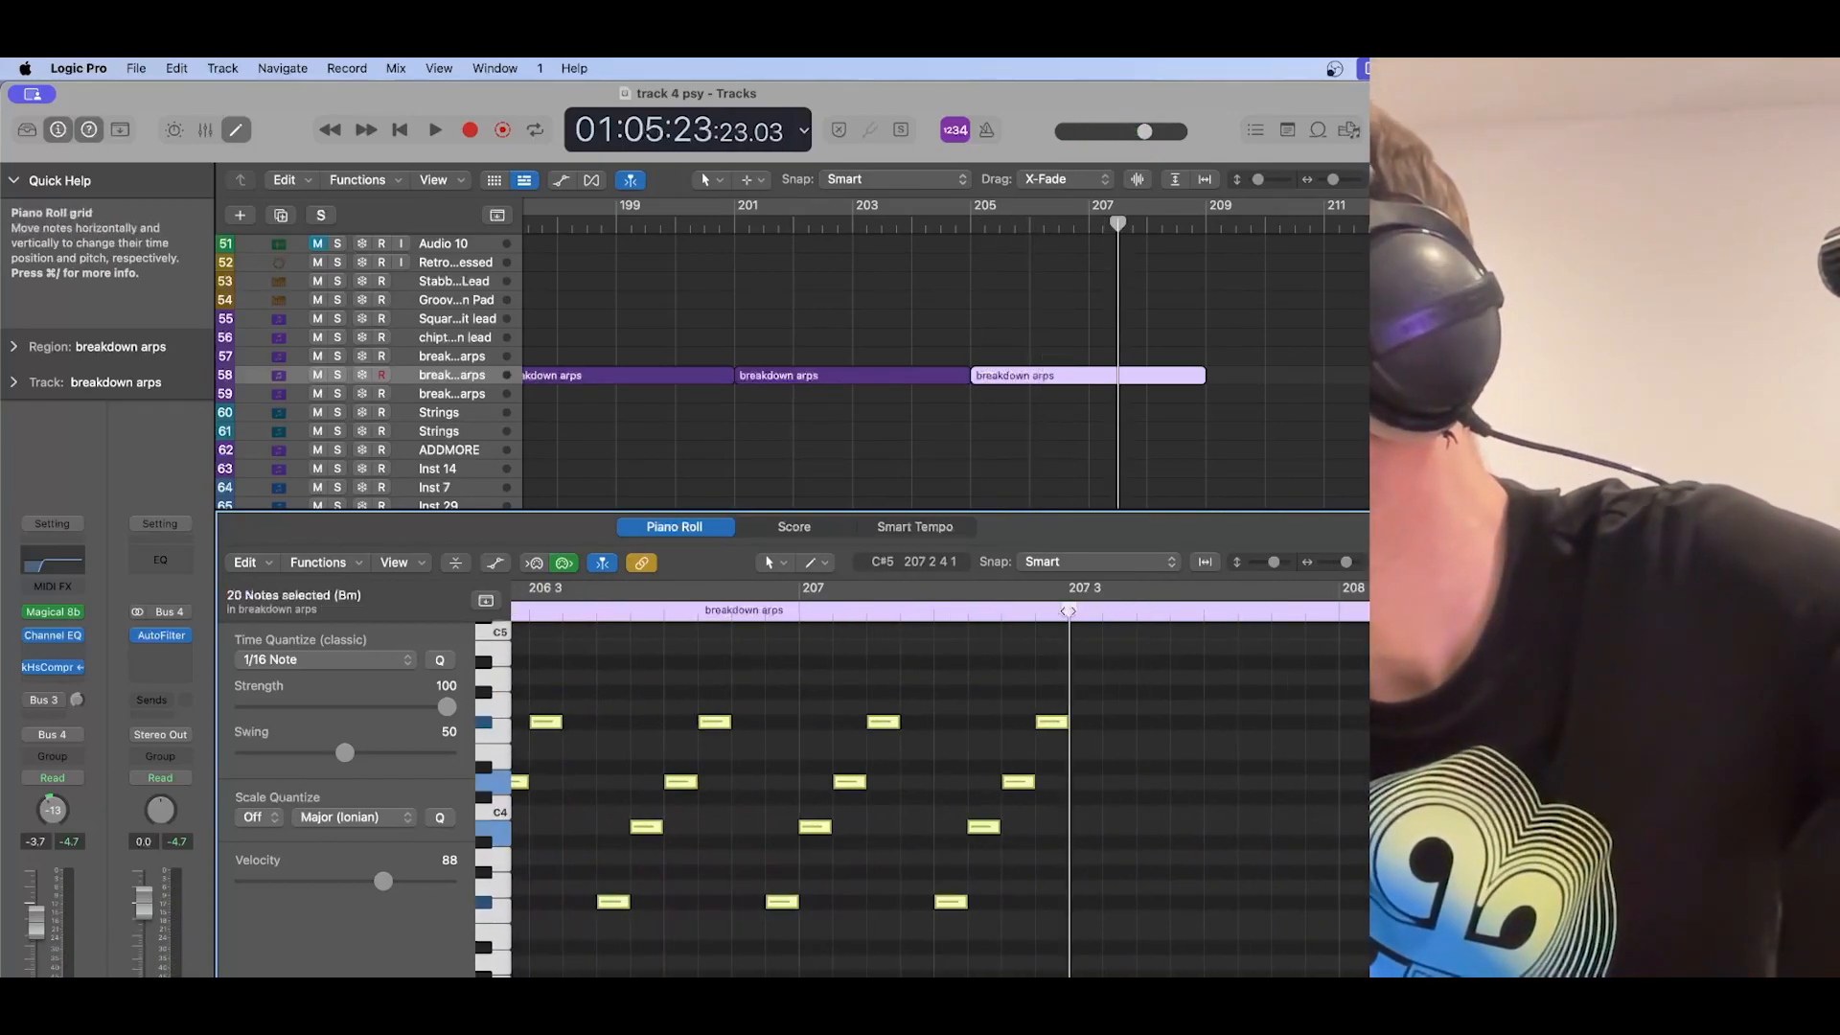
Step: Paste the copied B minor notes twice more so the run continues up to bar 209
key("super+v")
scroll(938, 637, "right", 1)
key("super+v")
scroll(904, 789, "left", 3)
Step: Shift all notes in the region one sixteenth earlier so the first F#3 falls on the start of bar 205
key("super+a")
scroll(863, 825, "left", 10)
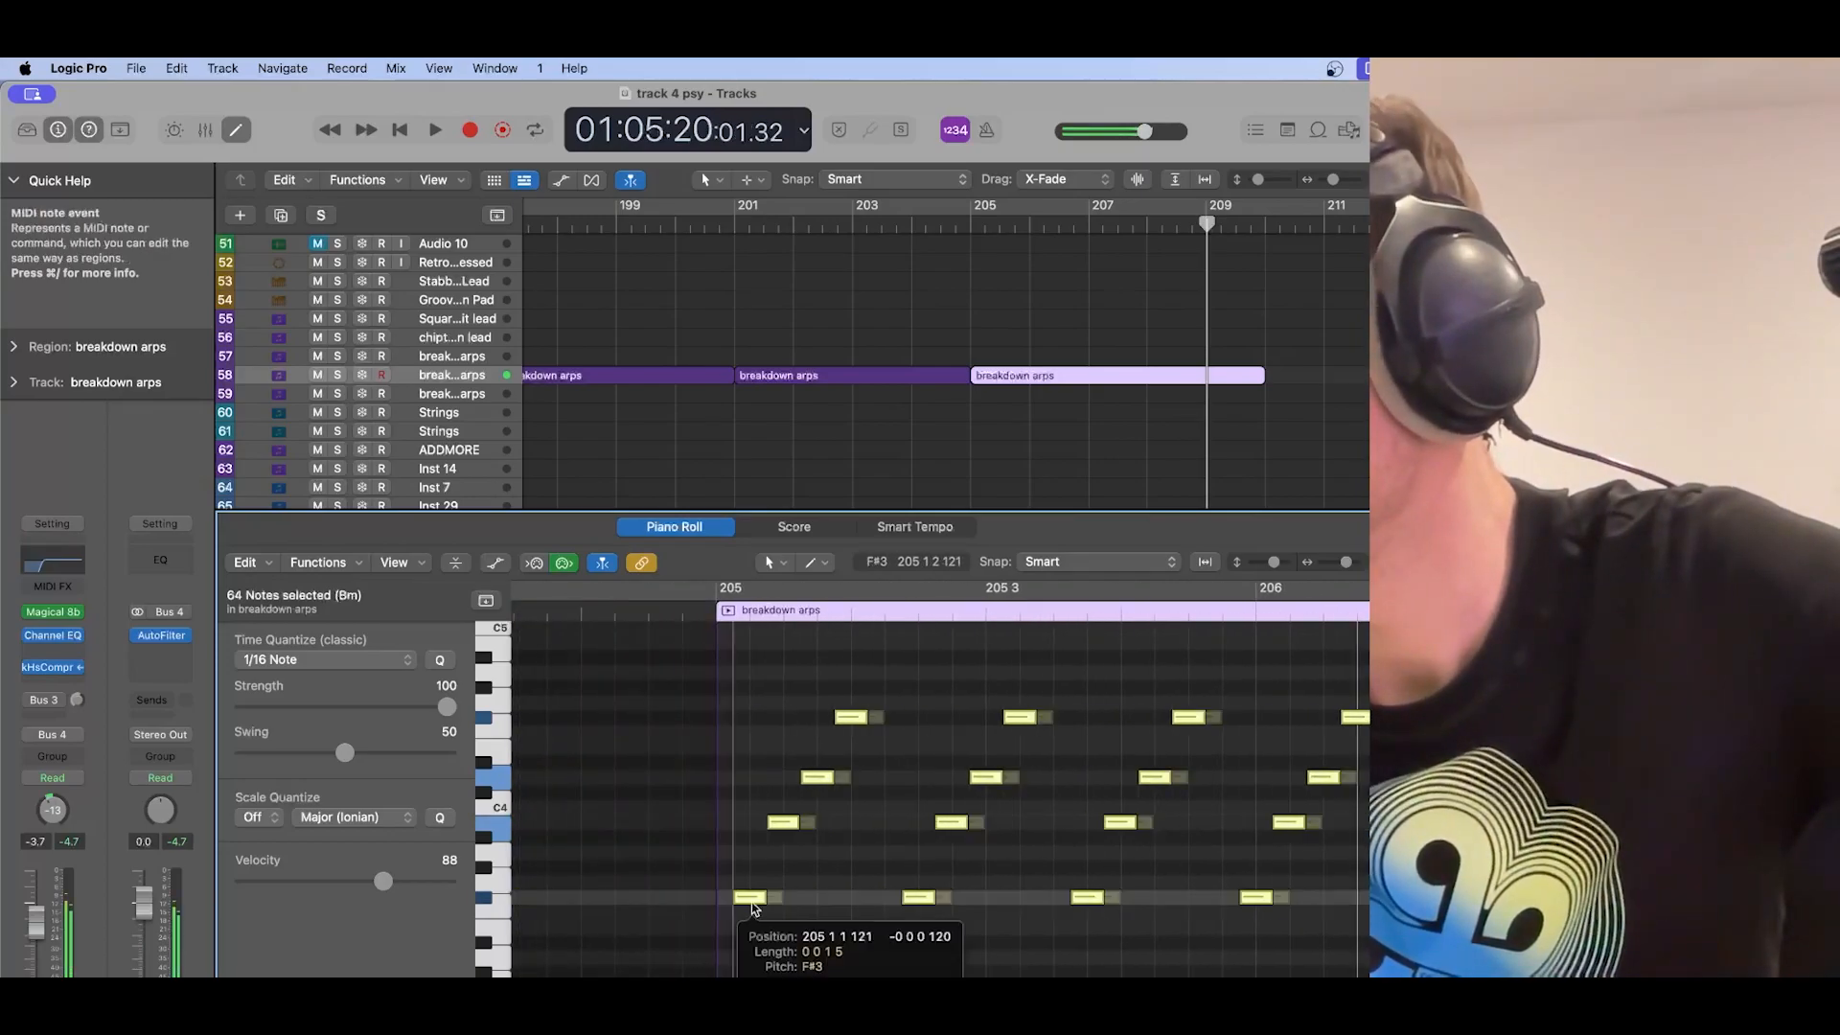
left_click_drag(764, 903, 730, 903)
scroll(767, 815, "right", 12)
left_click(788, 722)
scroll(796, 769, "left", 5)
scroll(795, 770, "down", 8)
scroll(769, 623, "right", 4)
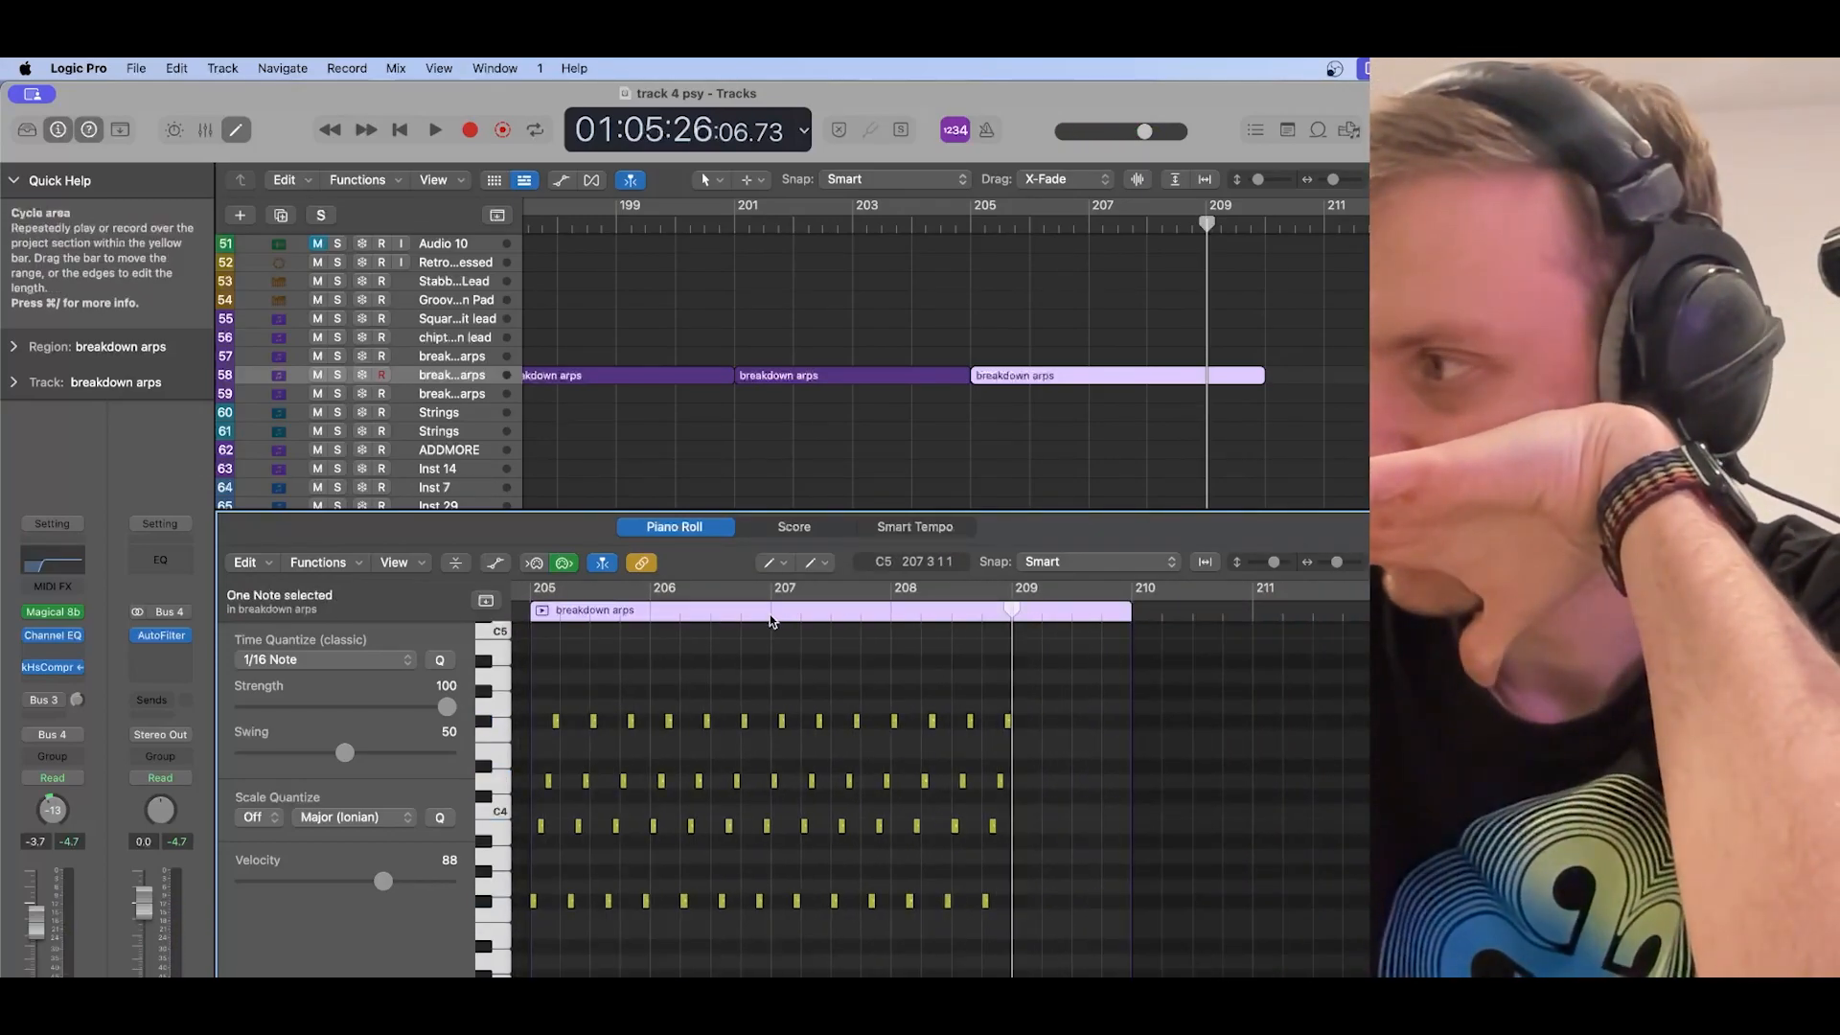
Step: Split the overlong arps region at bar 209 and delete the surplus part after the cut
key("comma")
key("super+t")
left_click(1242, 379)
key("p")
key("Delete")
key("p")
left_click(1164, 497)
scroll(661, 786, "right", 4)
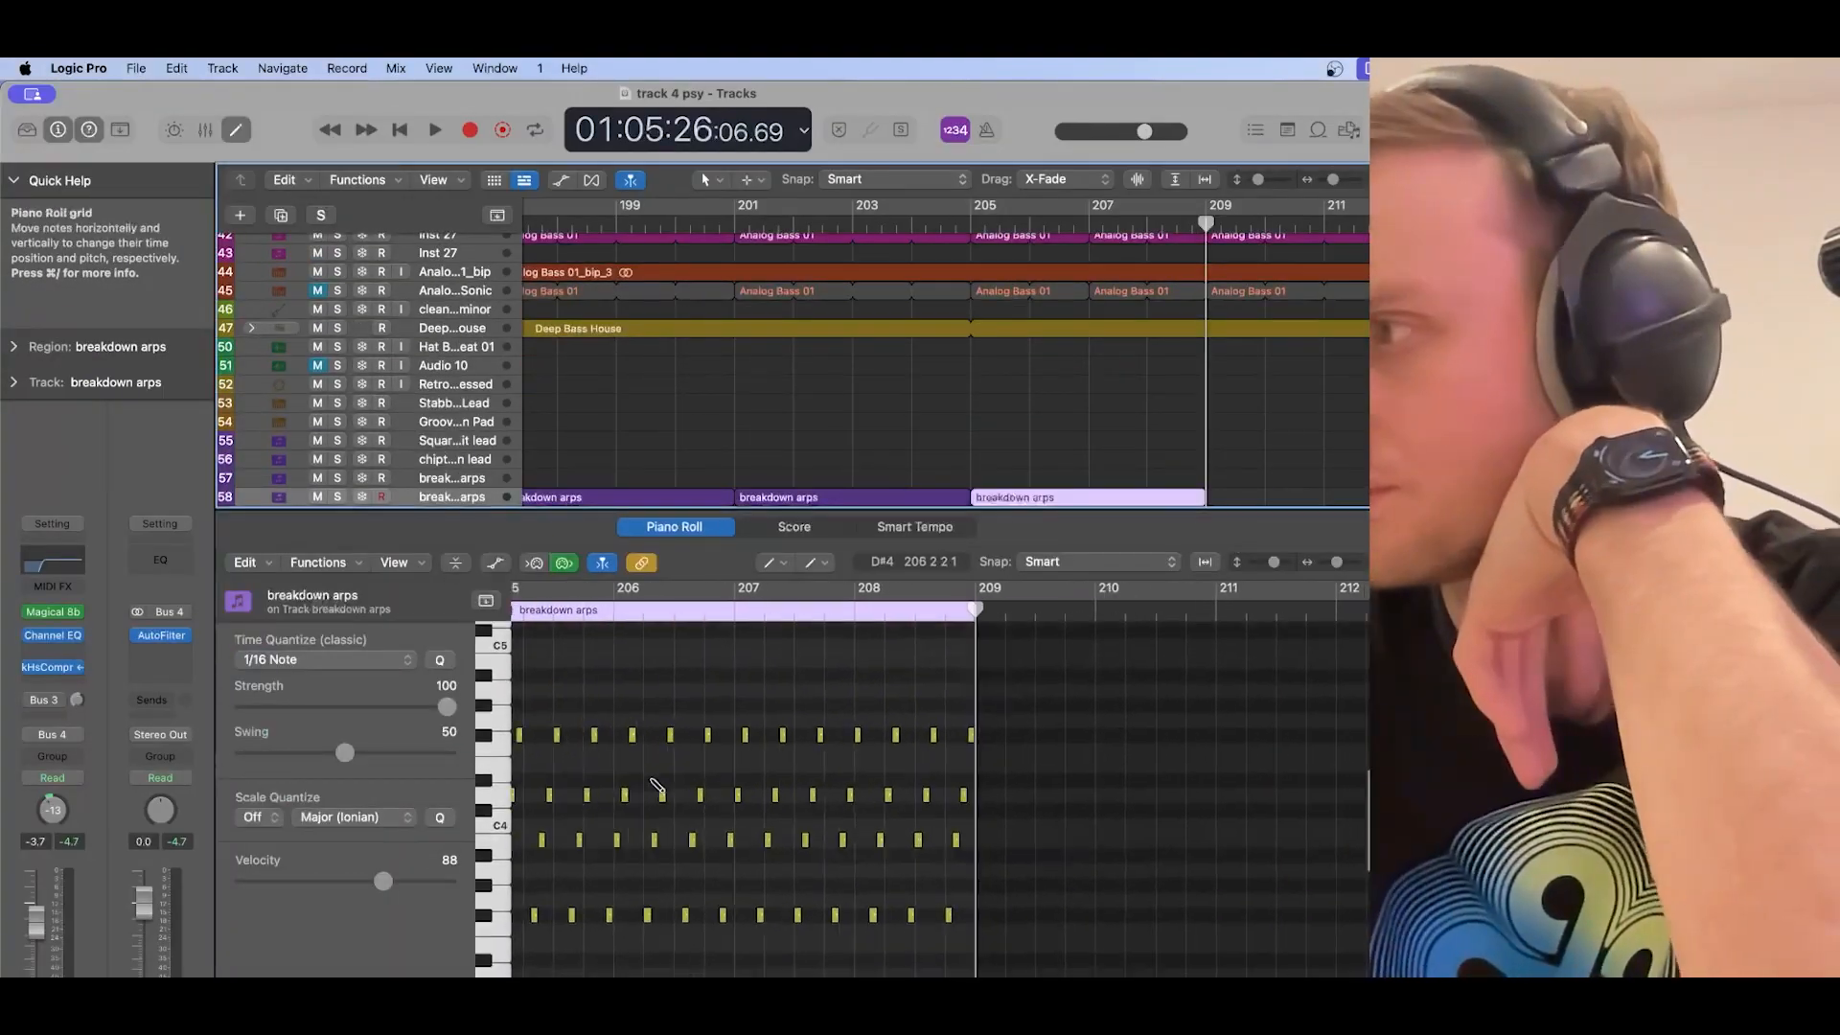
Step: From bar 207 to 209, raise the D4 notes to D#4, the B3 notes to C4 and the F#3 notes to G#3
key("comma")
key("comma")
left_click(738, 795)
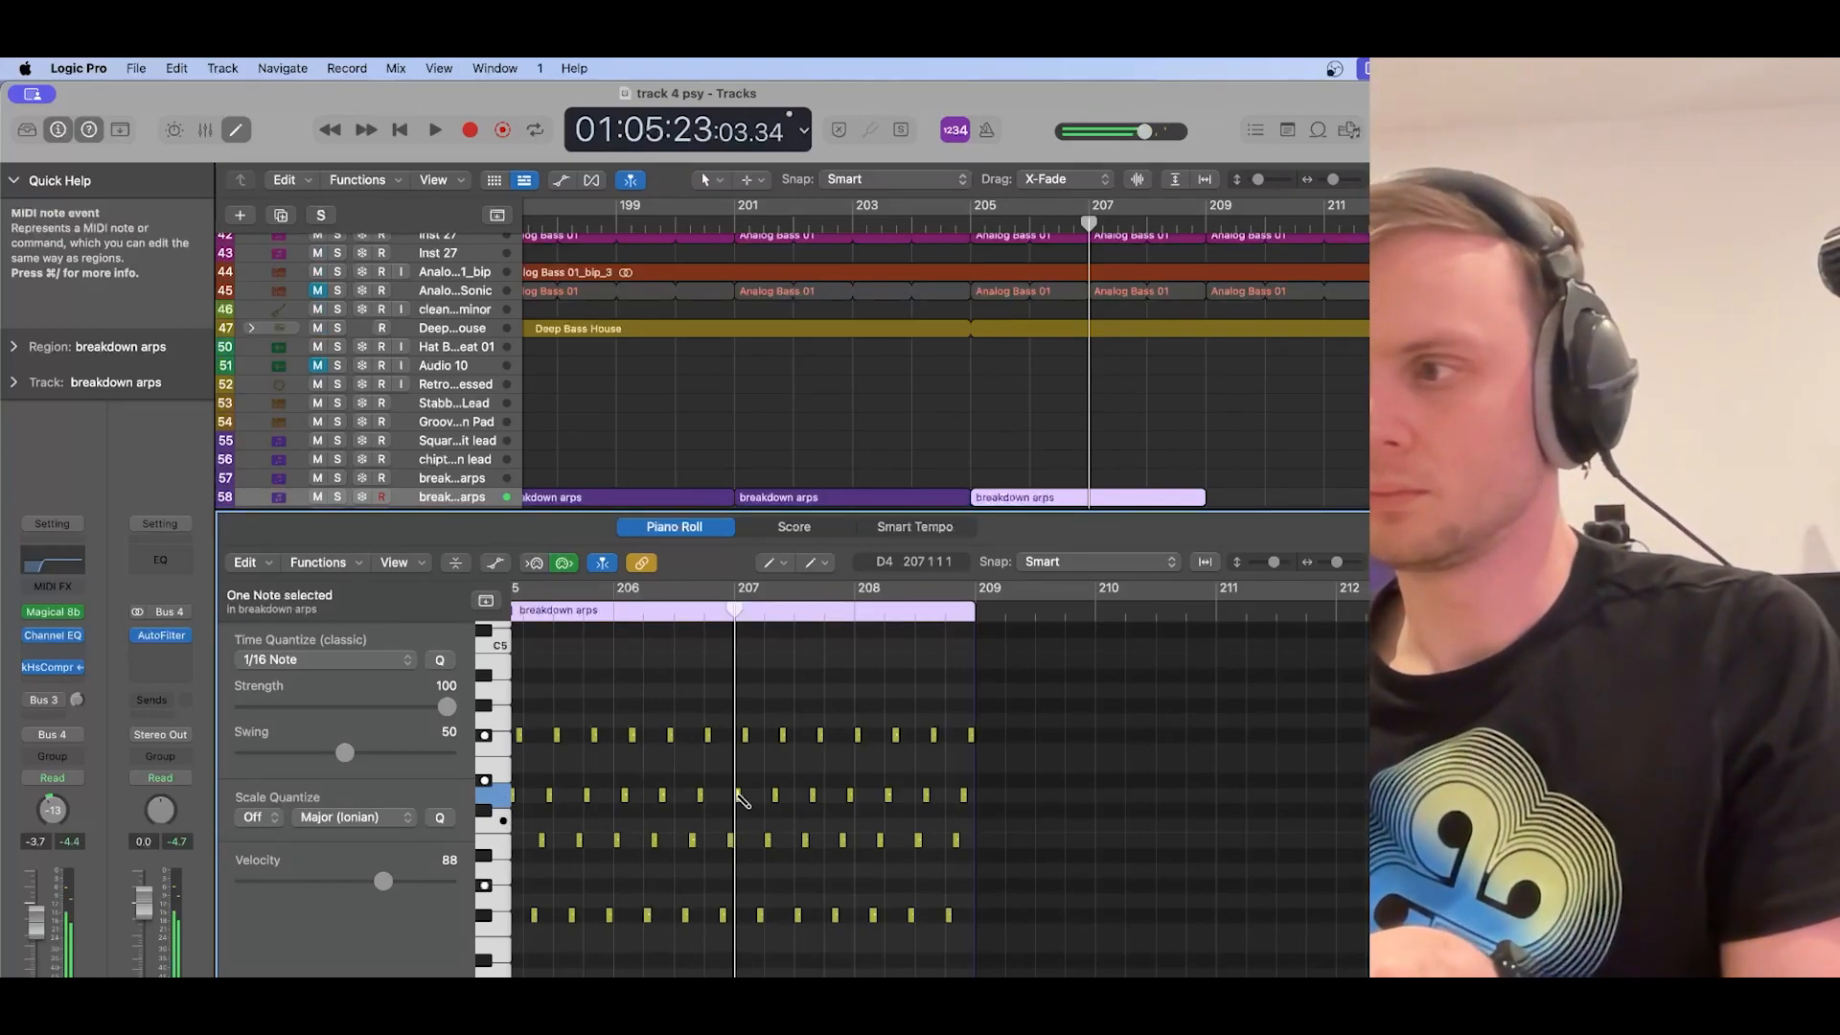
left_click_drag(734, 923, 890, 974)
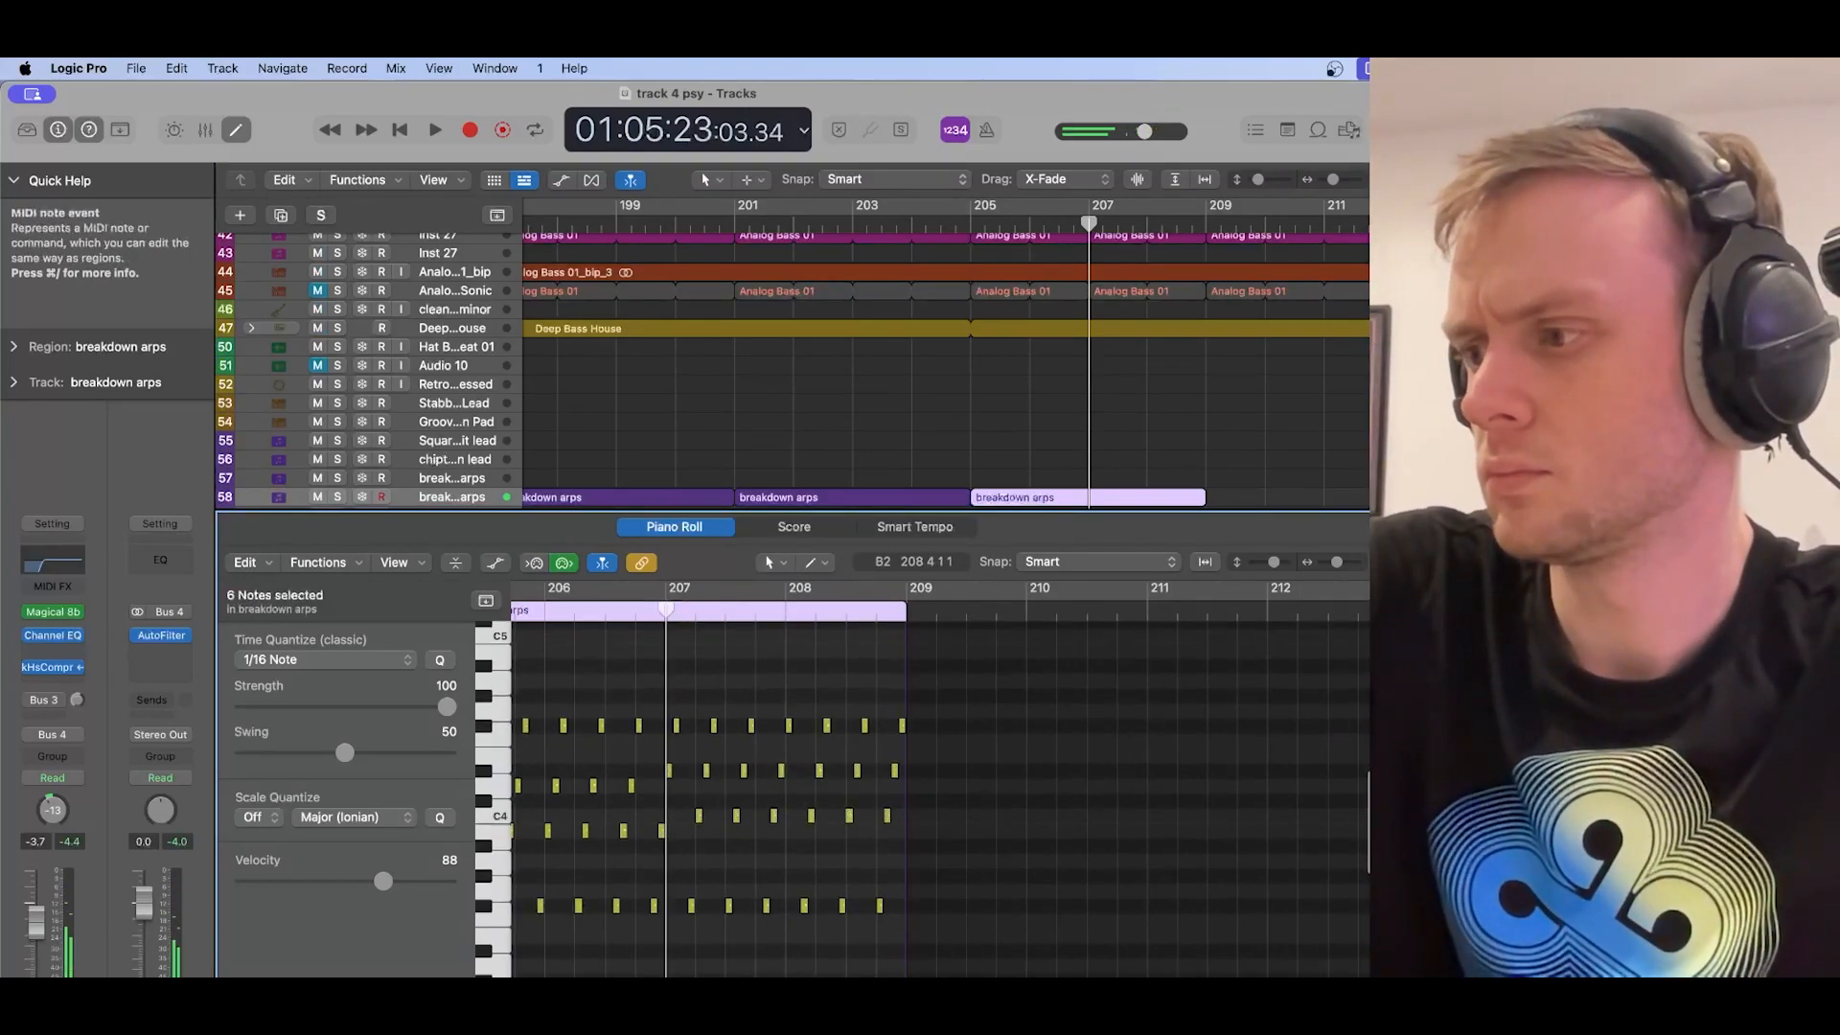
left_click_drag(882, 884, 883, 883)
key("alt+Up")
key("alt+Up")
Step: Play back the arp part from bar 205 and again from bar 197 with its three regions selected
left_click(971, 225)
key("space")
key("space")
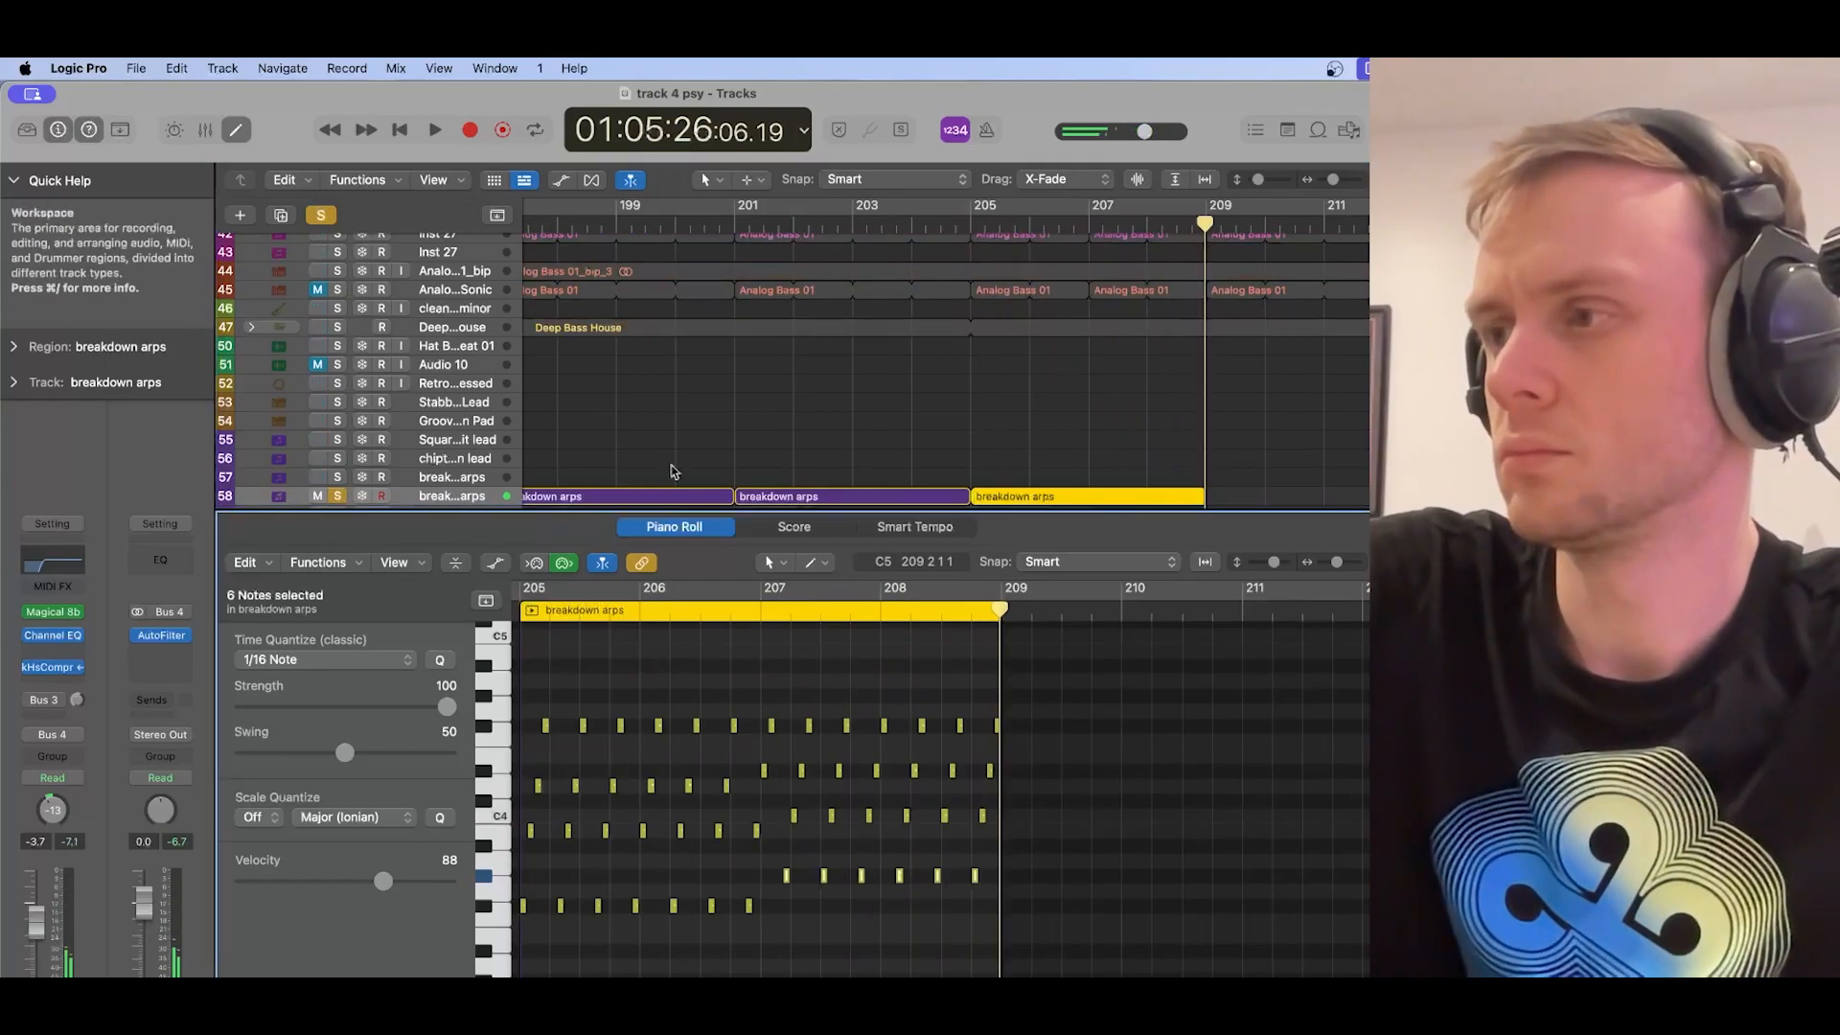
scroll(669, 474, "left", 3)
left_click(616, 226)
key("space")
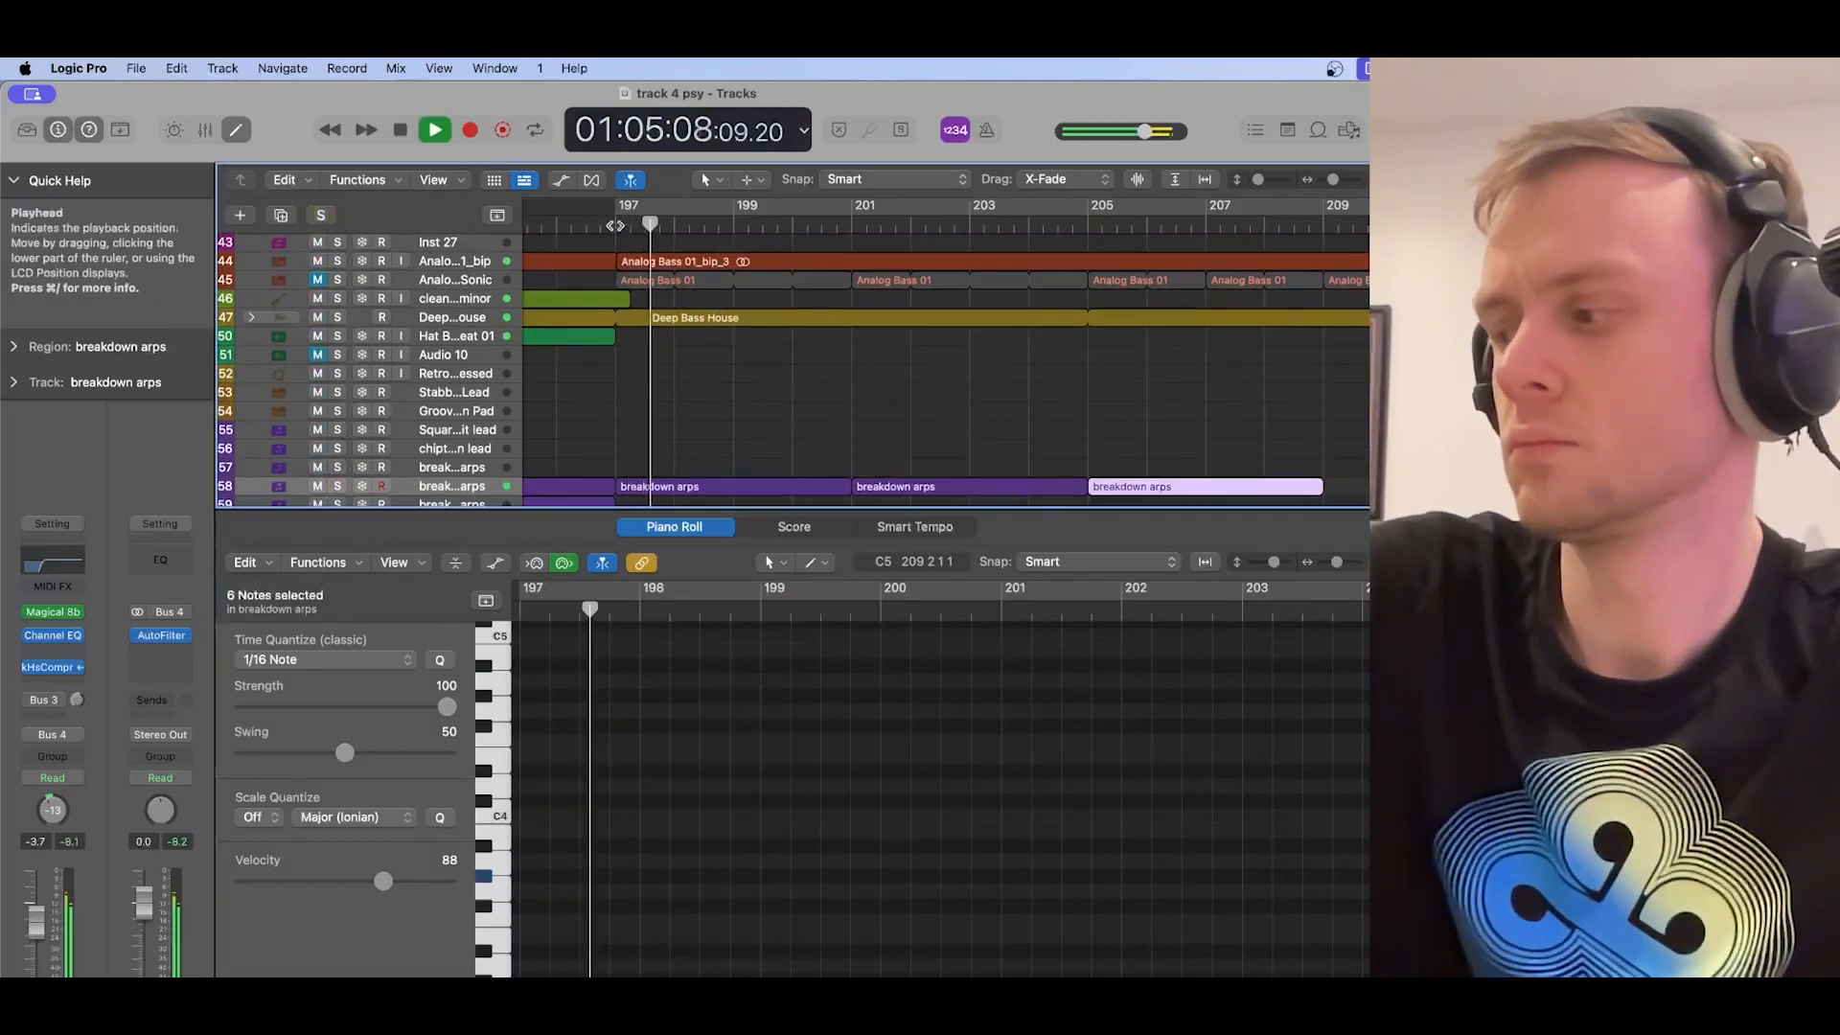
scroll(767, 431, "down", 1)
left_click_drag(757, 422, 1105, 505)
key("space")
Step: Delete the F#3 note that opens bar 205 and move the region's remaining notes one sixteenth earlier
scroll(959, 847, "up", 5)
scroll(959, 848, "down", 1)
left_click(887, 698)
scroll(891, 766, "right", 1)
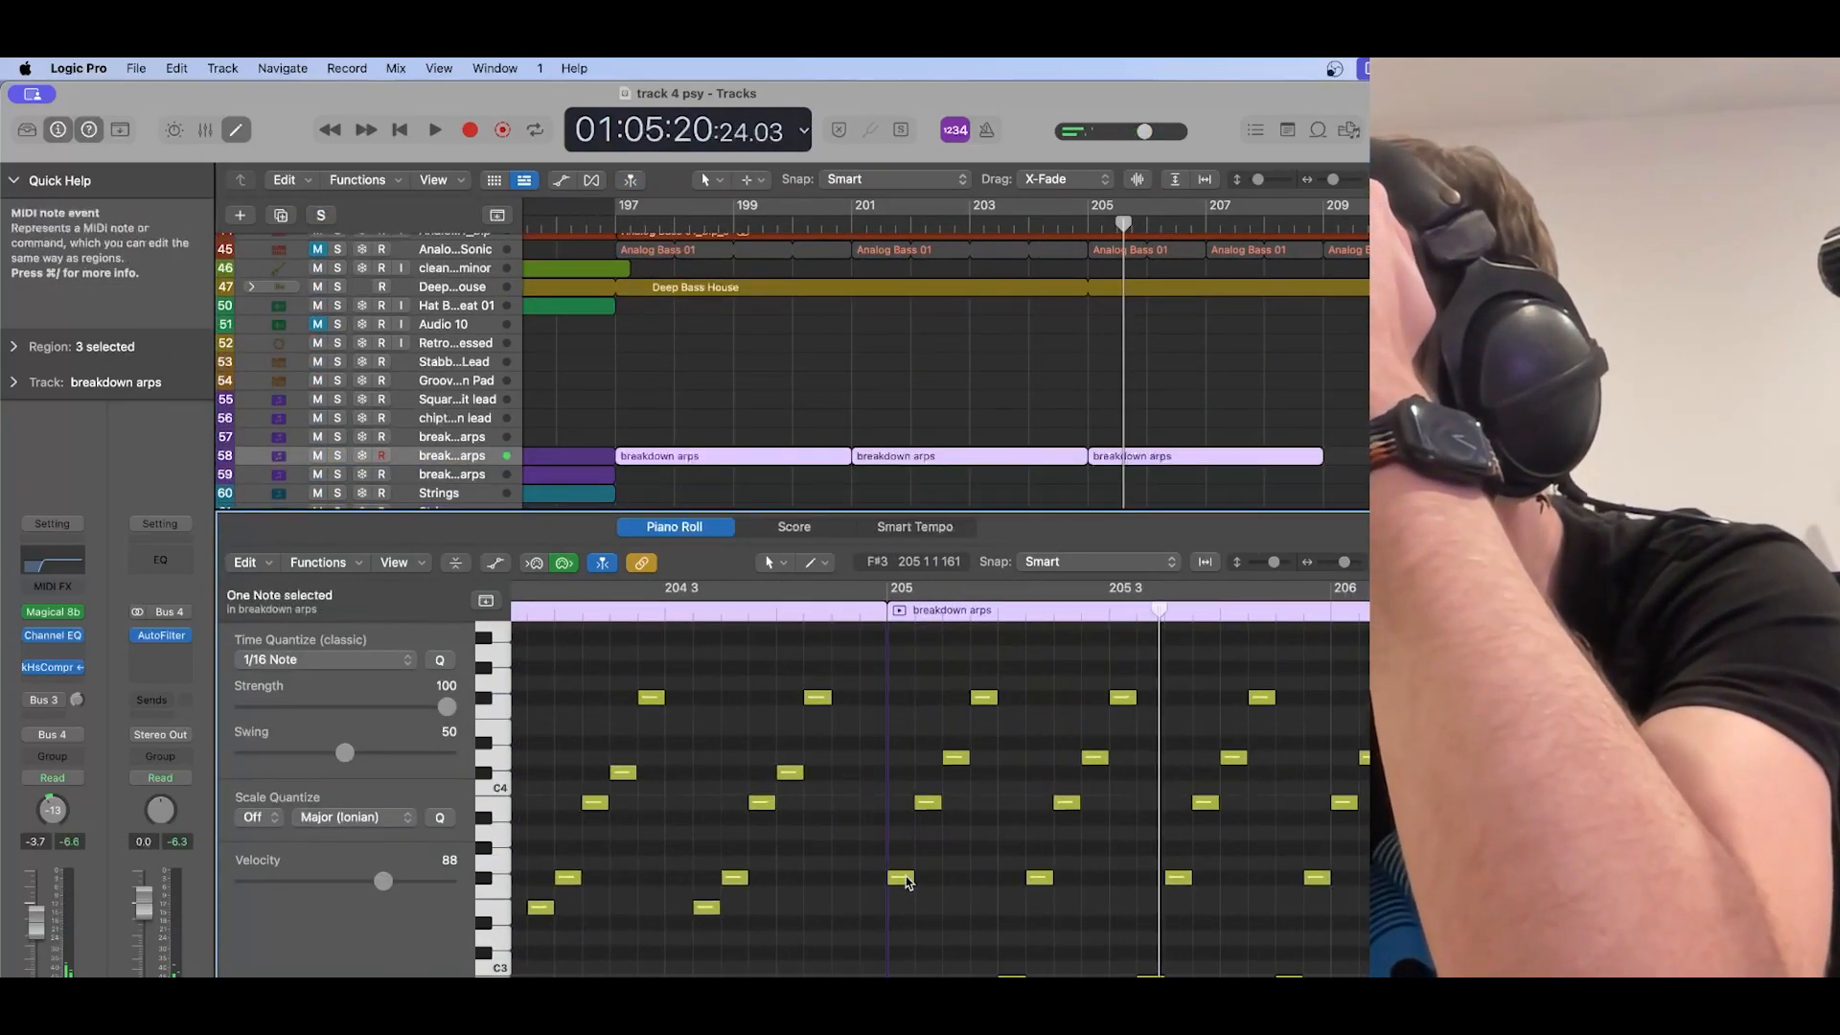
double_click(903, 879)
key("super+a")
Step: Add an E3 note at the end of the bar 201 region and a C#3 note at the end of the bar 205 region
left_click(1155, 458)
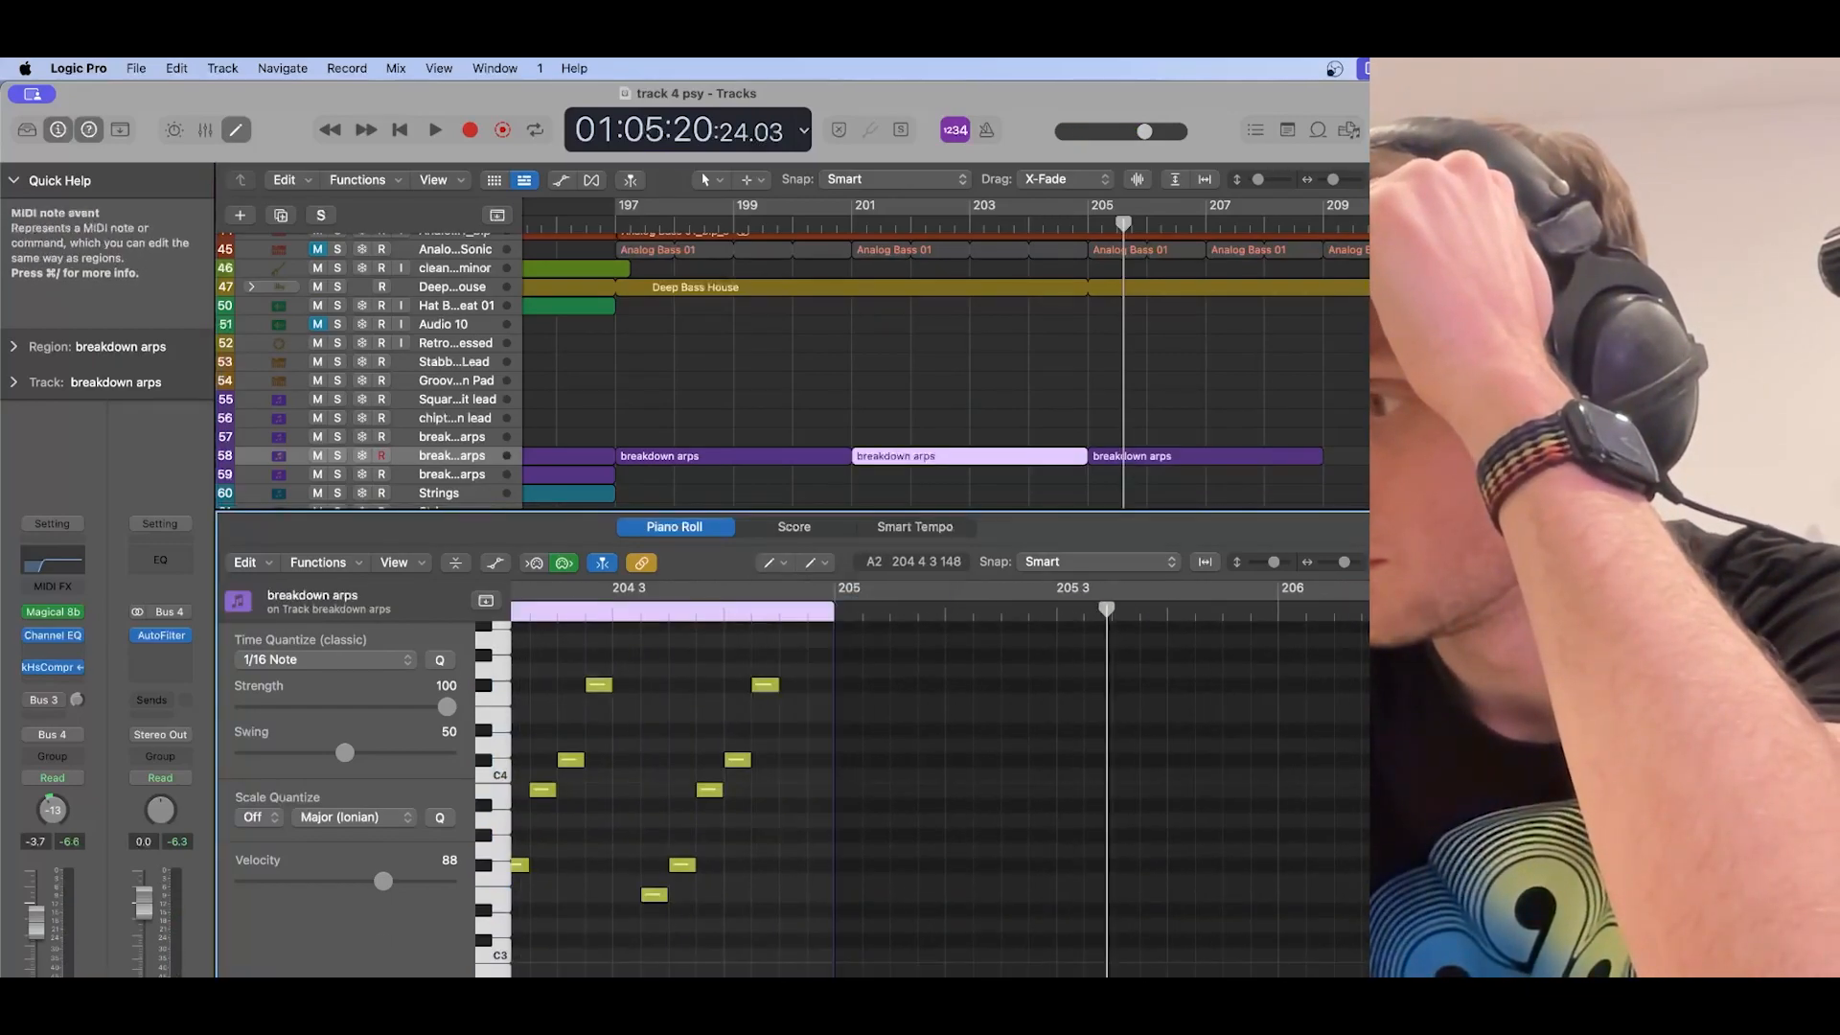
scroll(809, 686, "left", 2)
left_click(808, 686)
scroll(906, 749, "right", 12)
scroll(783, 970, "down", 5)
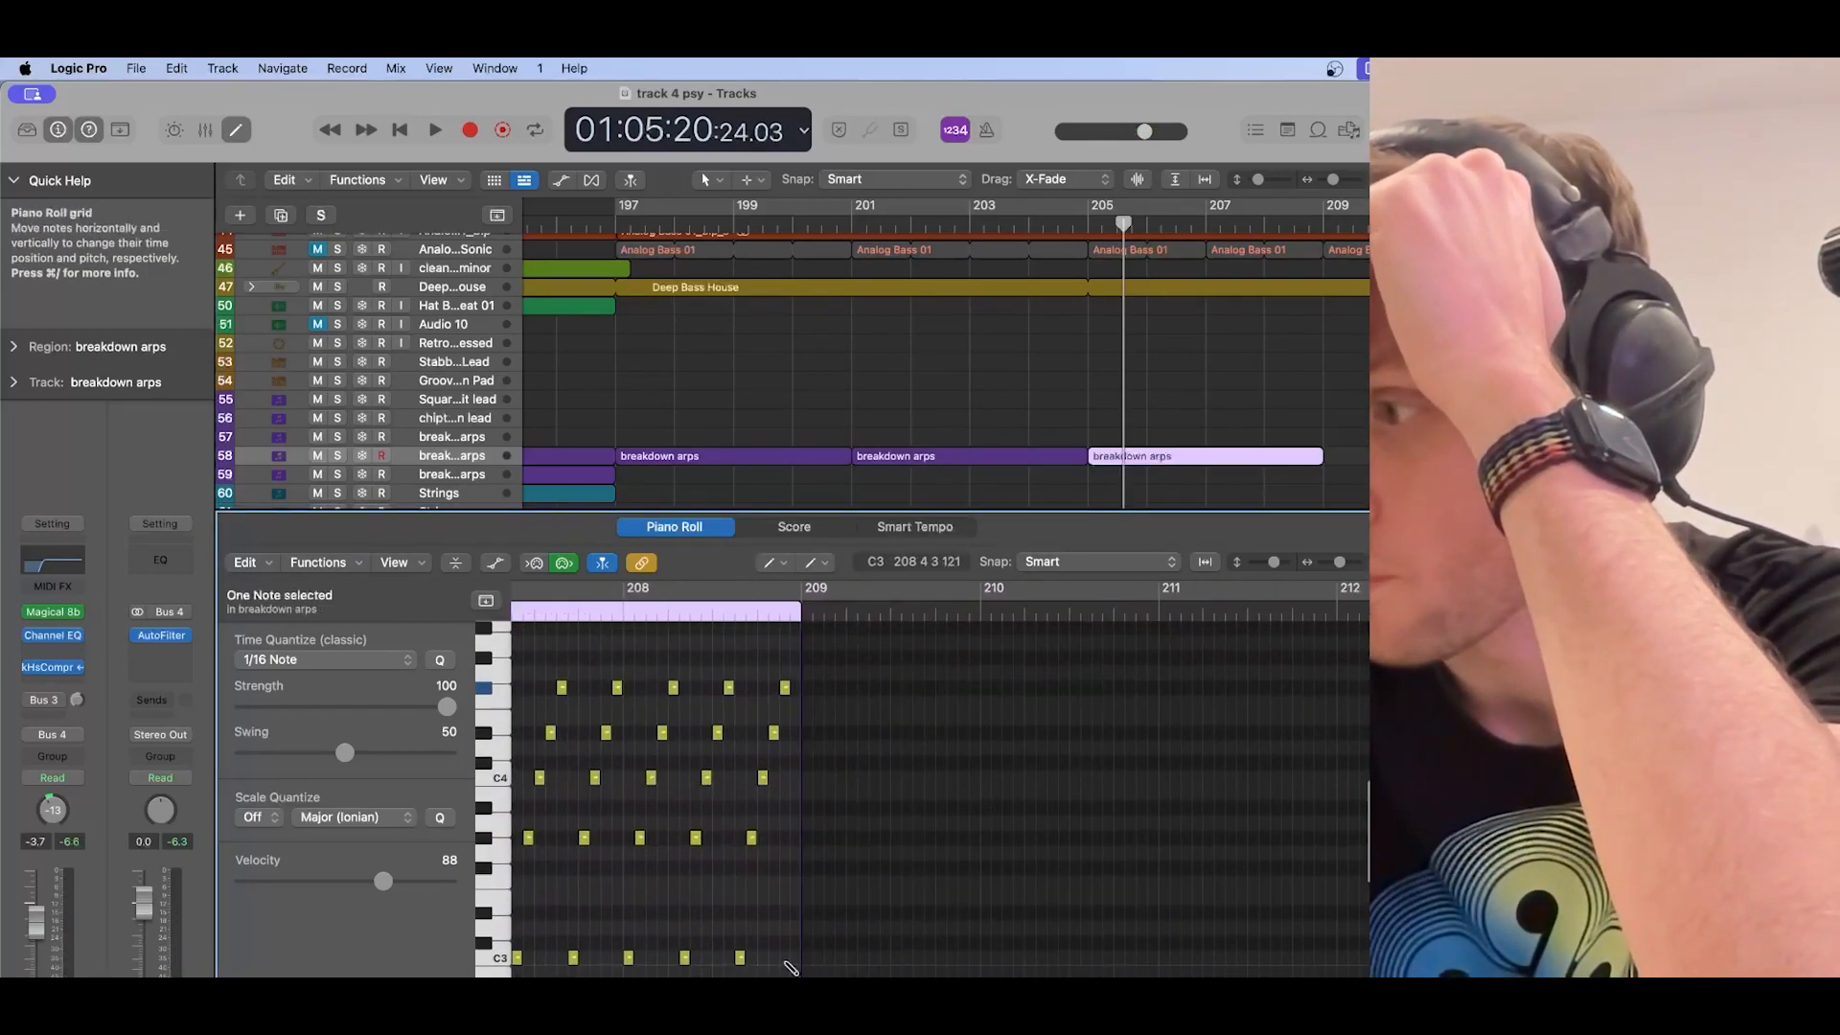
left_click(795, 939)
Step: Play back the arps from bar 201 with the bar 201 and bar 205 regions shown together
left_click(866, 226)
key("space")
left_click(1031, 456, "shift")
scroll(938, 804, "right", 10)
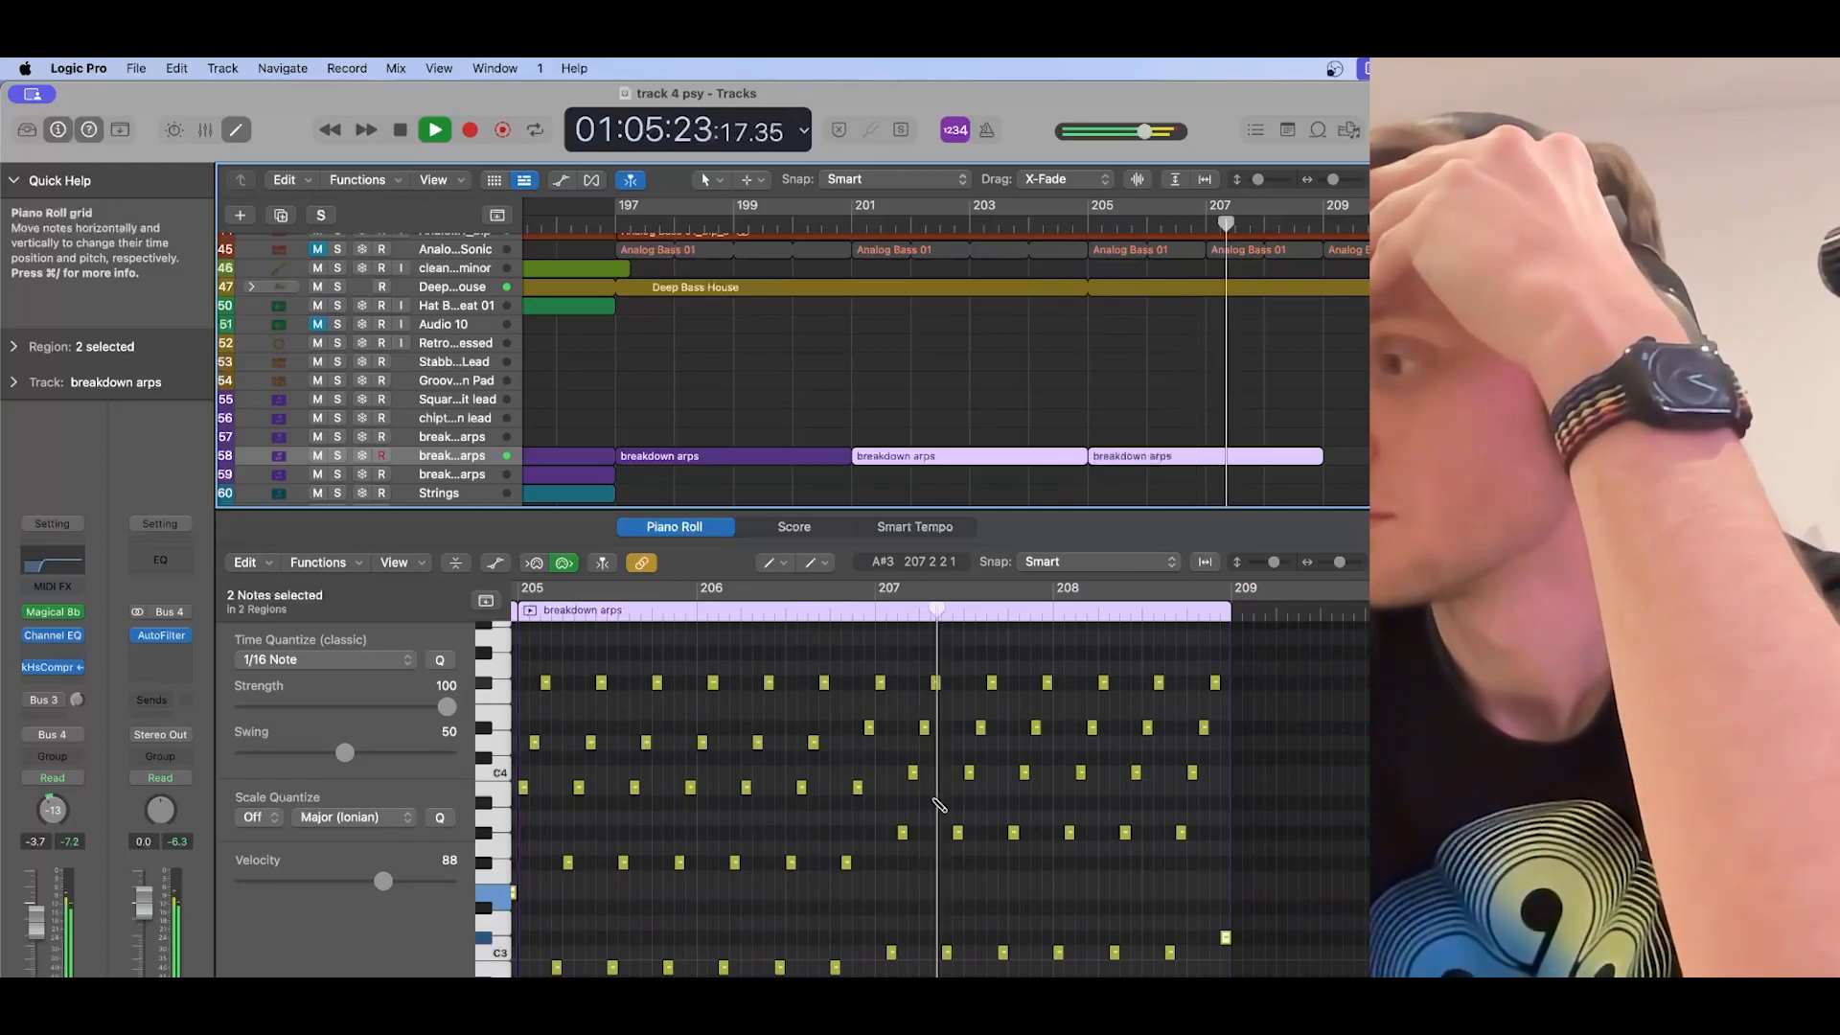
scroll(699, 444, "right", 5)
key("space")
Step: Create an empty MIDI region at bar 209 on the breakdown arps track and extend it to bar 217
left_click(699, 439)
left_click(699, 454)
left_click(812, 226)
right_click(832, 457)
left_click(873, 470)
left_click_drag(869, 459, 1283, 459)
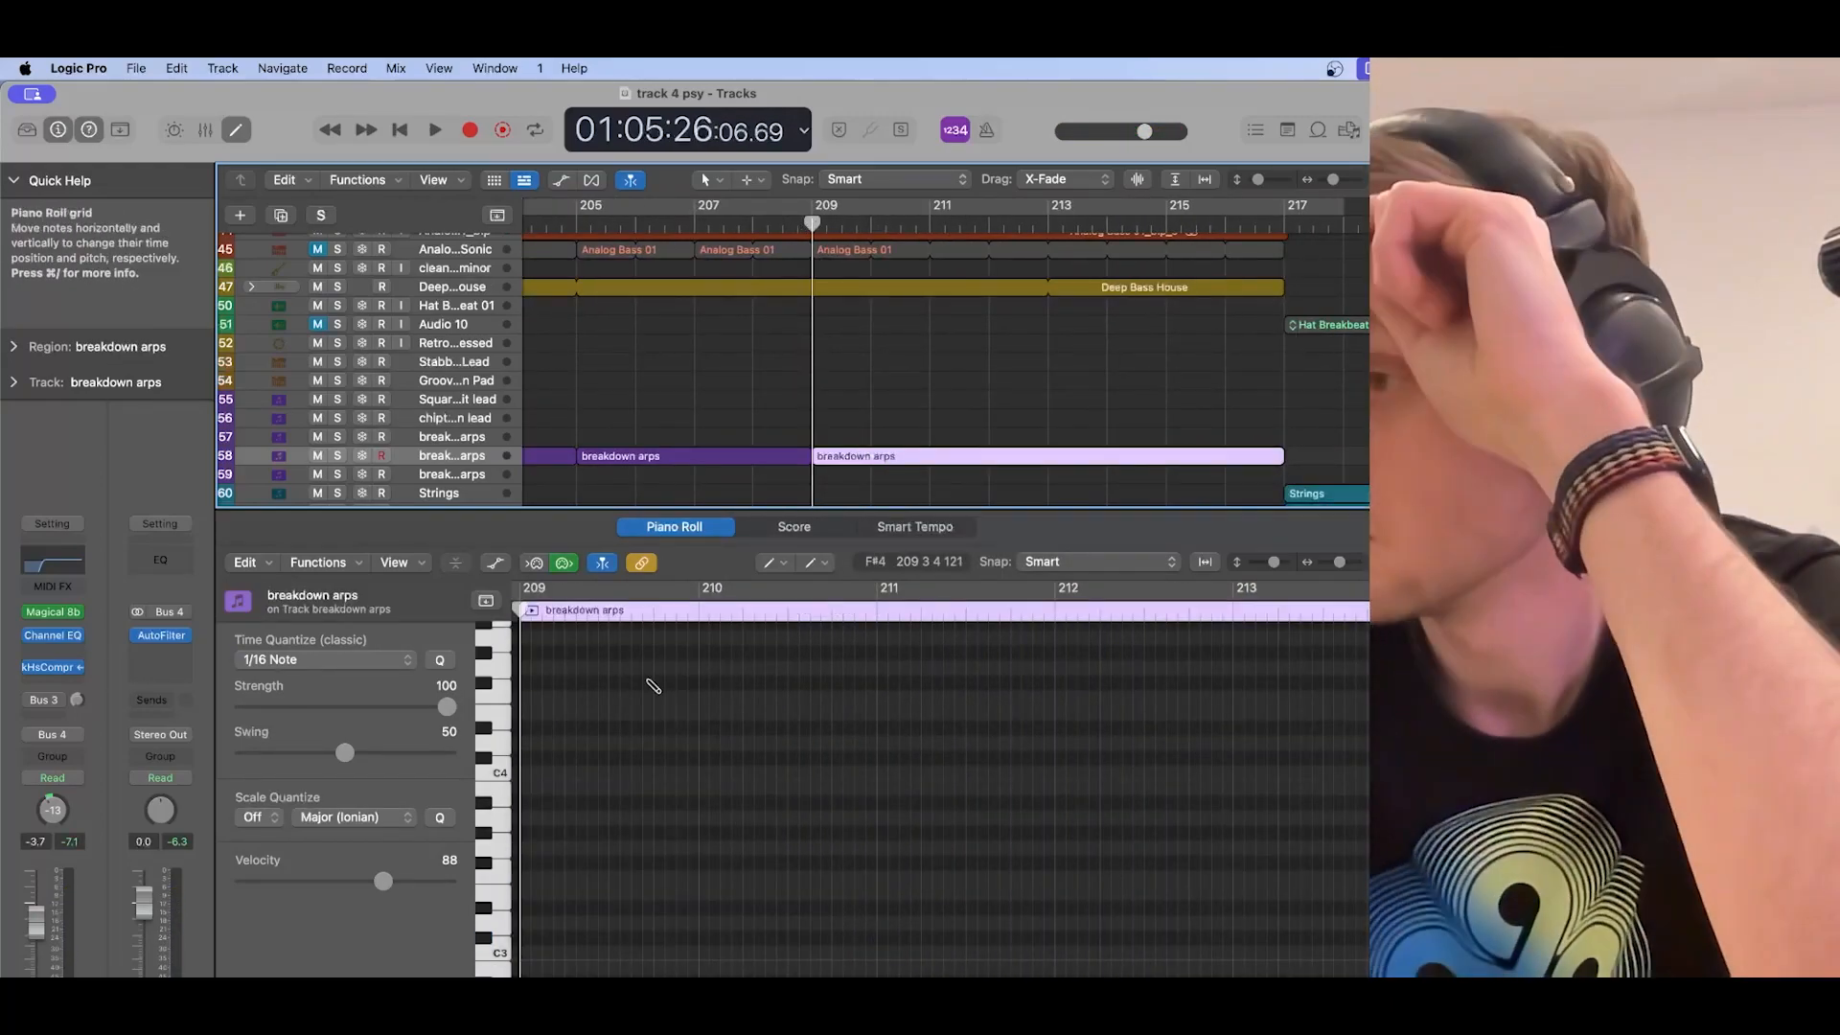
Step: Enter a sixteenth-note run of G#3, C#4, G#4 and C#3 at bar 209, placed twice in a row
scroll(662, 670, "left", 2)
left_click(700, 456, "shift")
left_click(624, 832)
left_click(635, 758)
left_click(650, 651)
left_click_drag(670, 836, 662, 941)
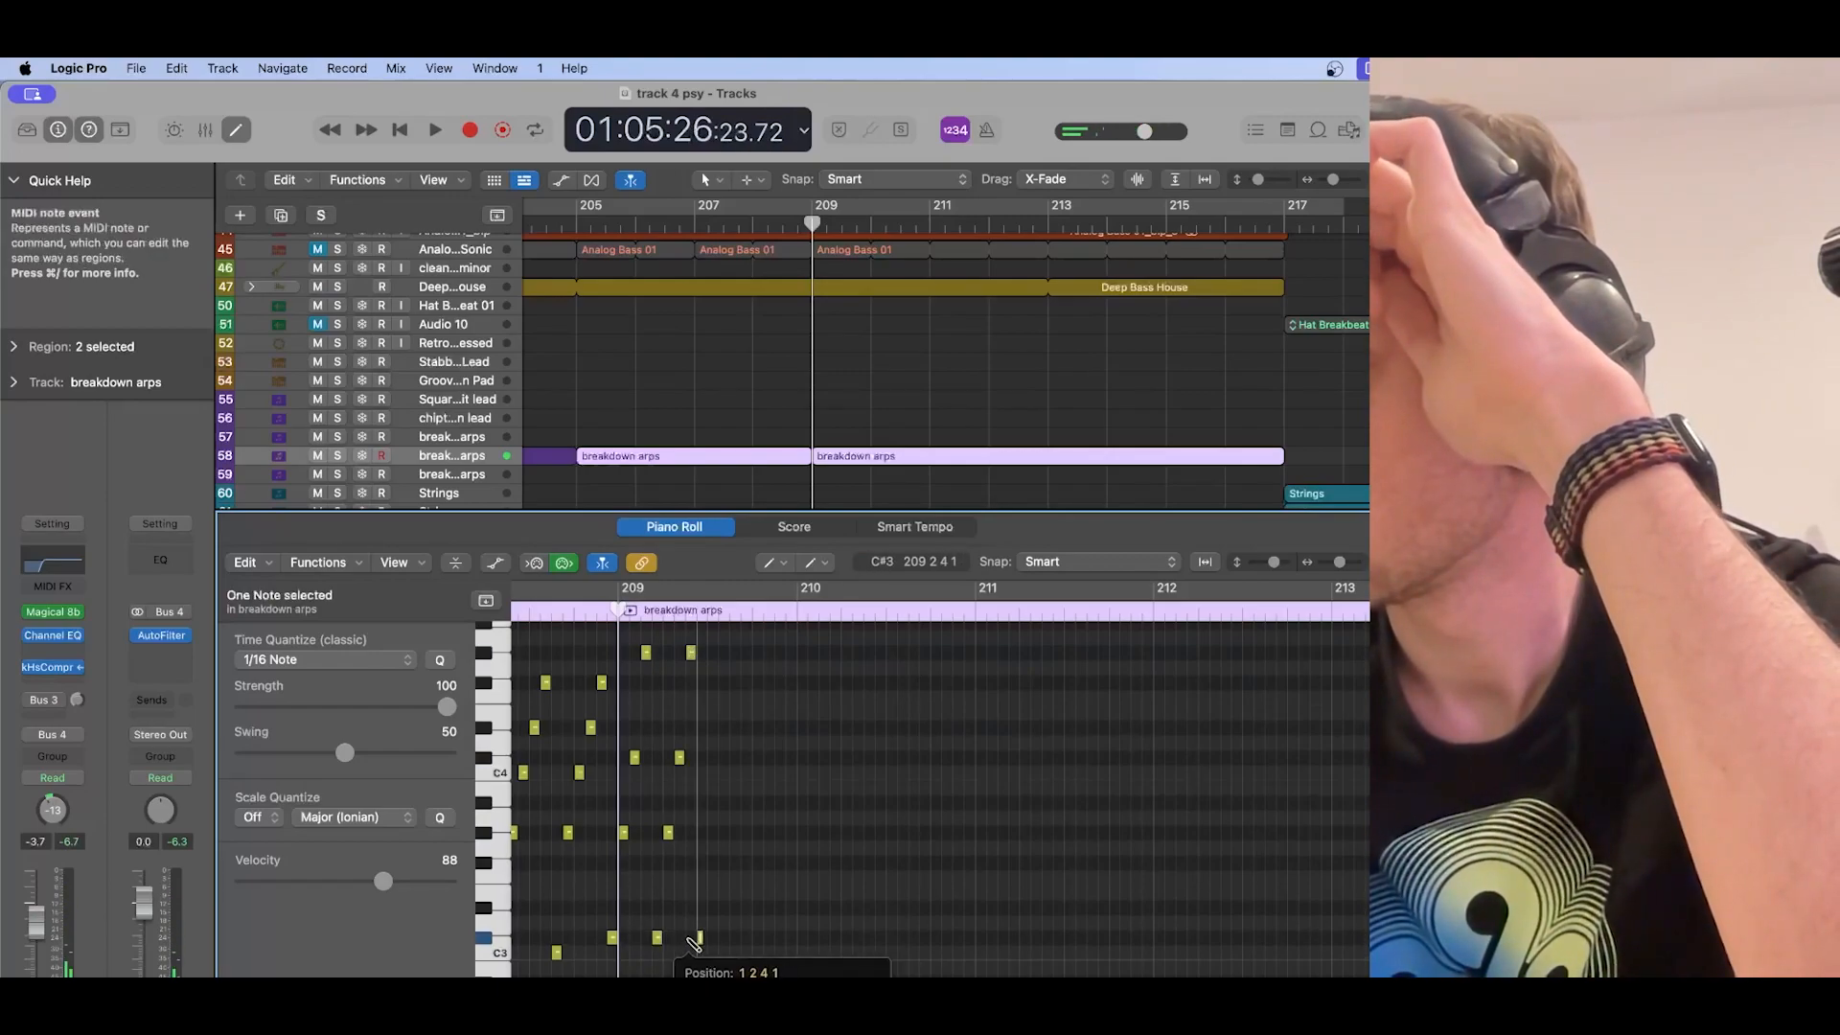
key("super+z")
Step: Select the new notes at bar 209 and repeat them until the run reaches bar 213
left_click_drag(753, 640, 835, 707)
key("super+r")
key("super+r")
key("super+r")
key("super+r")
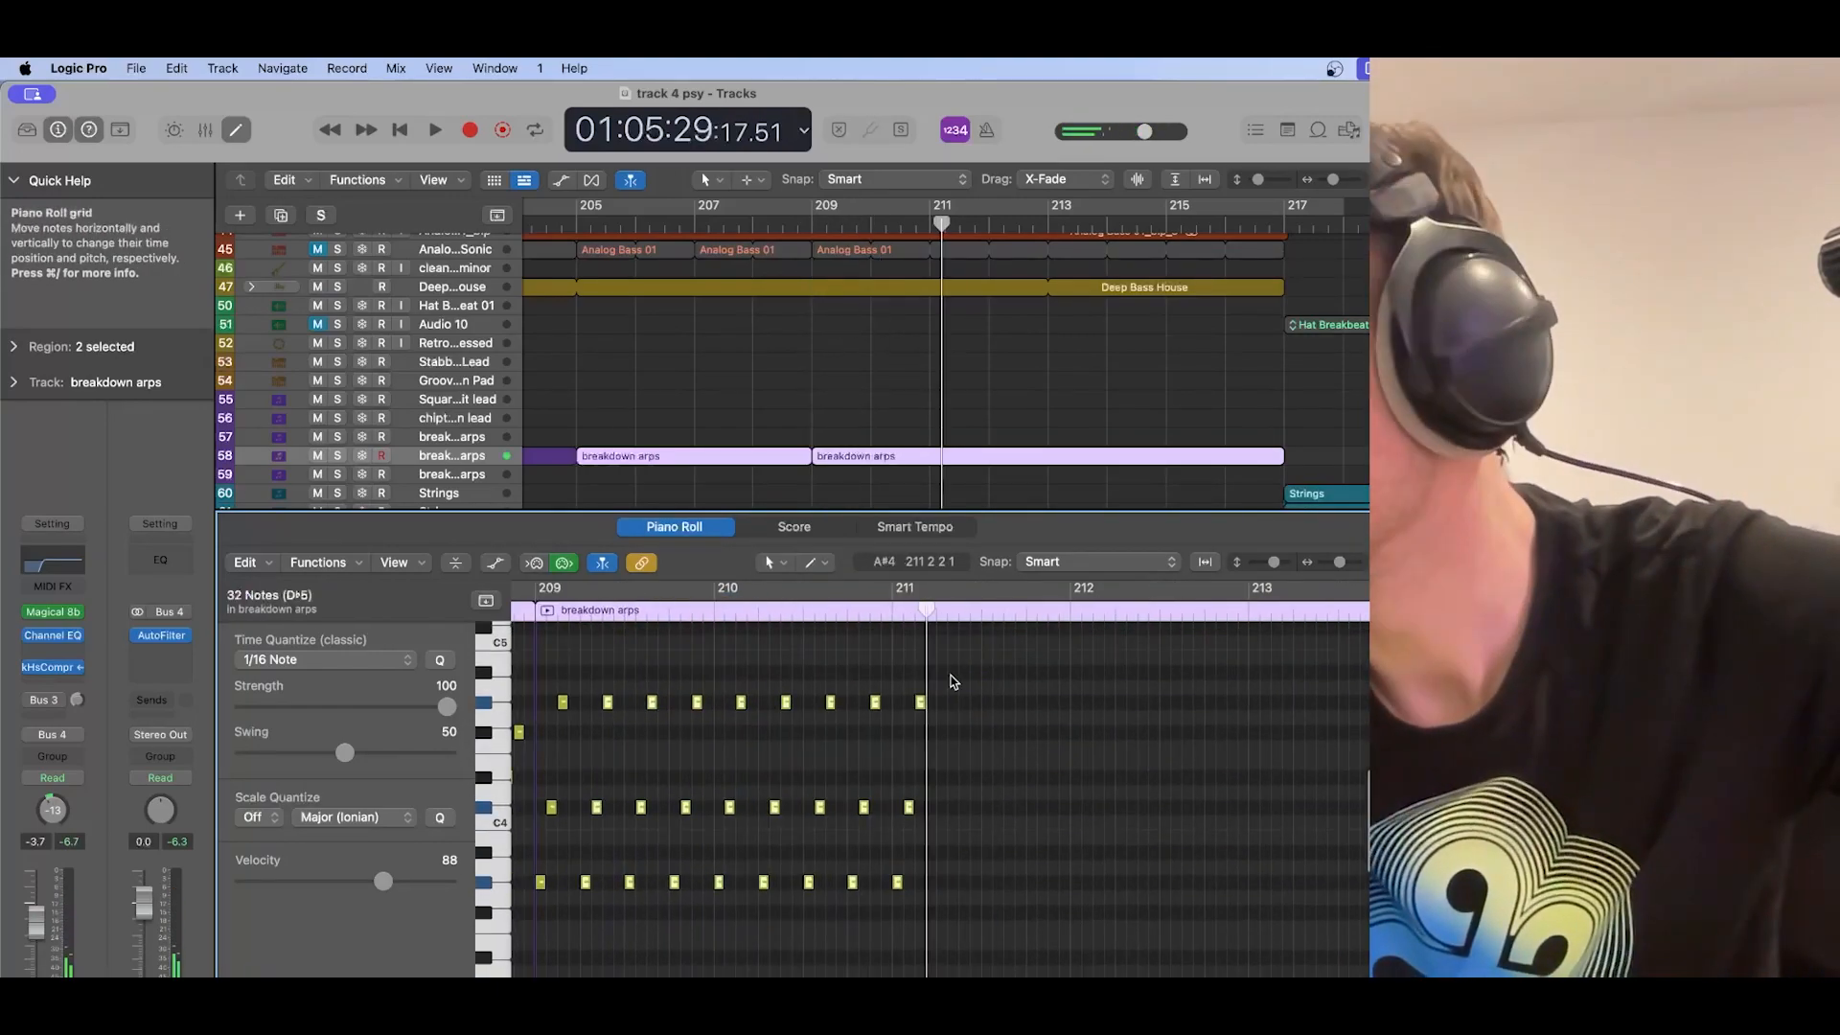
key("super+r")
Step: Play back the whole arp part from bar 197 with all four regions selected, following the notes through bar 212
scroll(1033, 674, "left", 3)
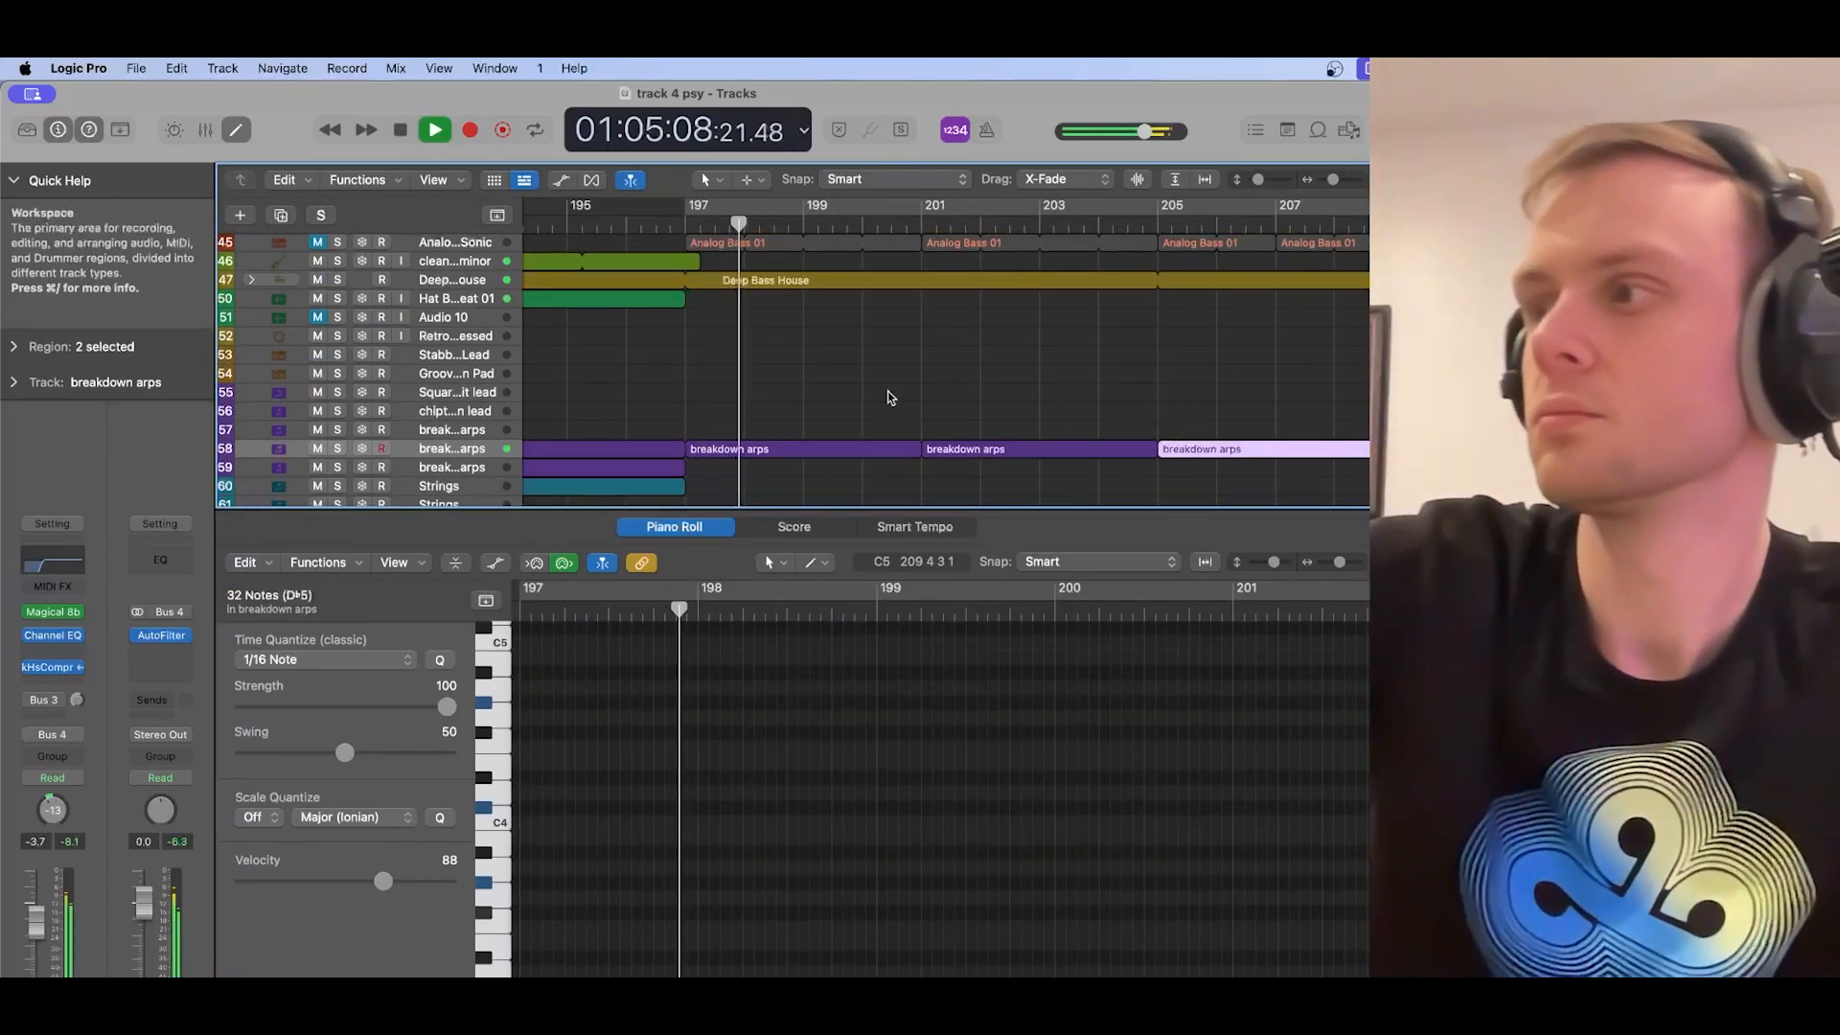
left_click_drag(888, 395, 1288, 470)
scroll(1289, 475, "right", 1)
left_click_drag(819, 427, 1320, 485)
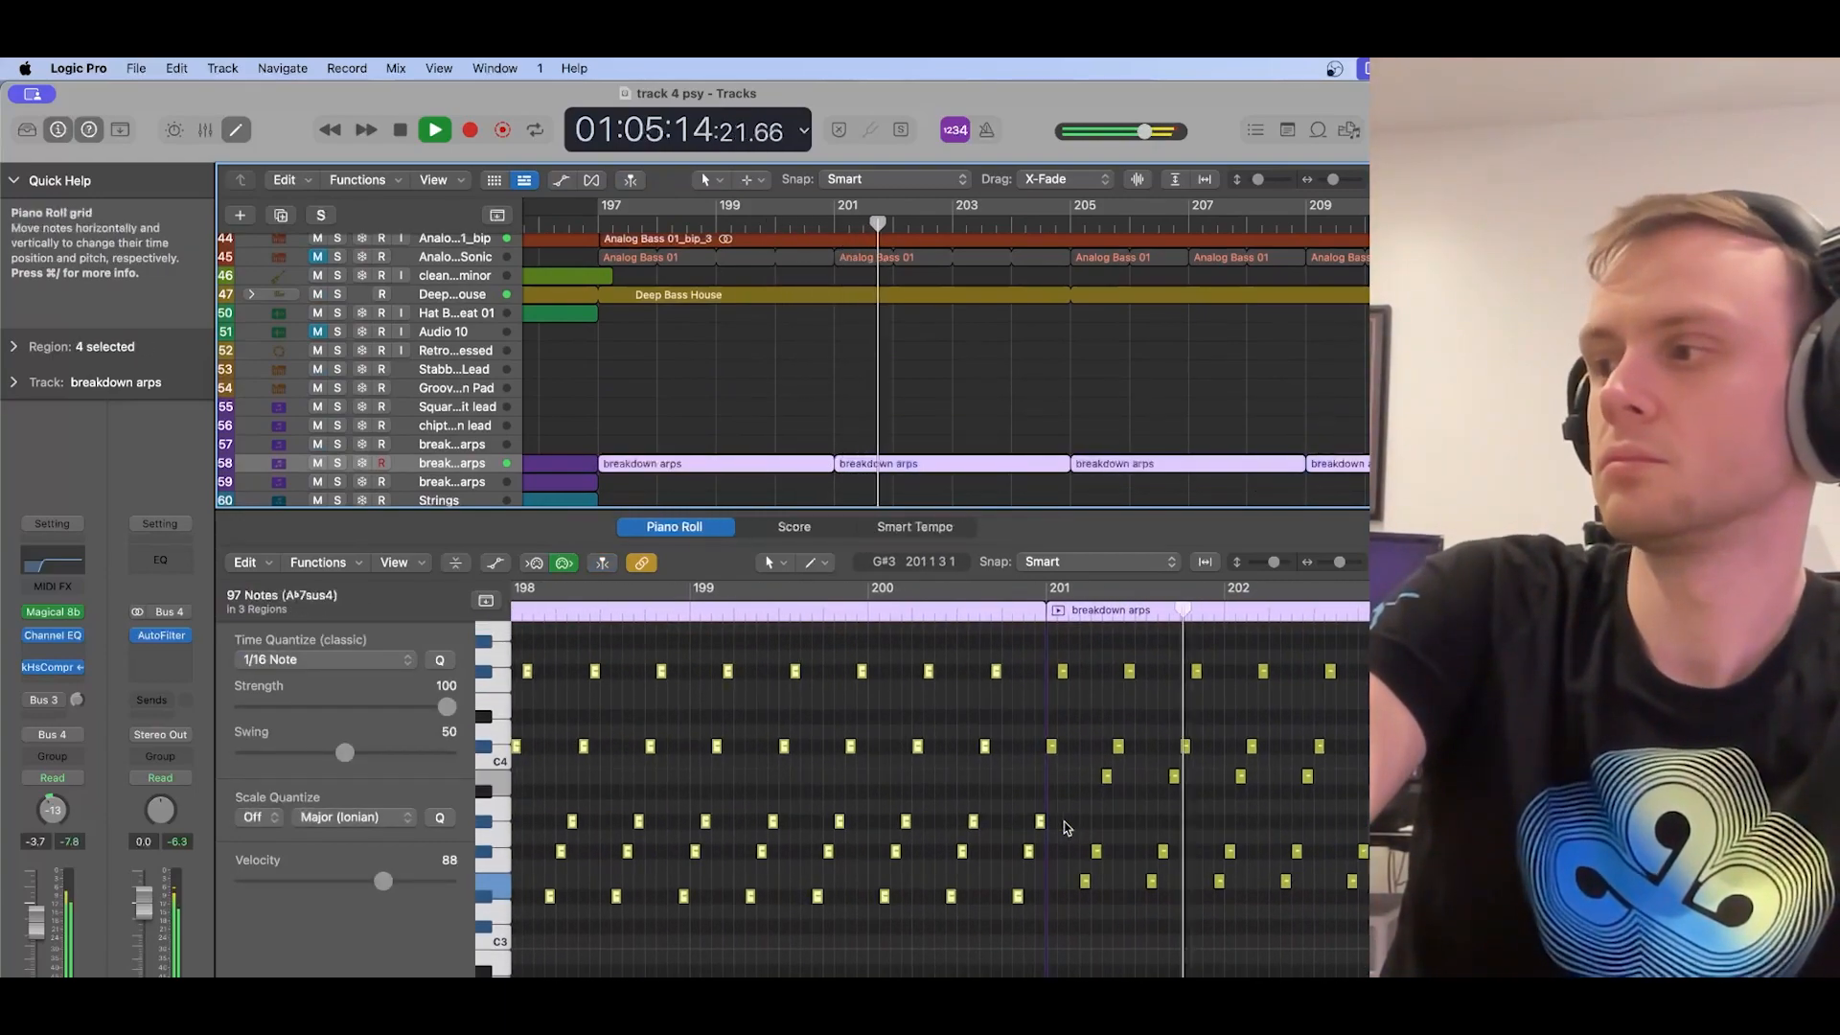
scroll(1067, 828, "down", 5)
scroll(1067, 828, "up", 2)
scroll(1067, 828, "right", 2)
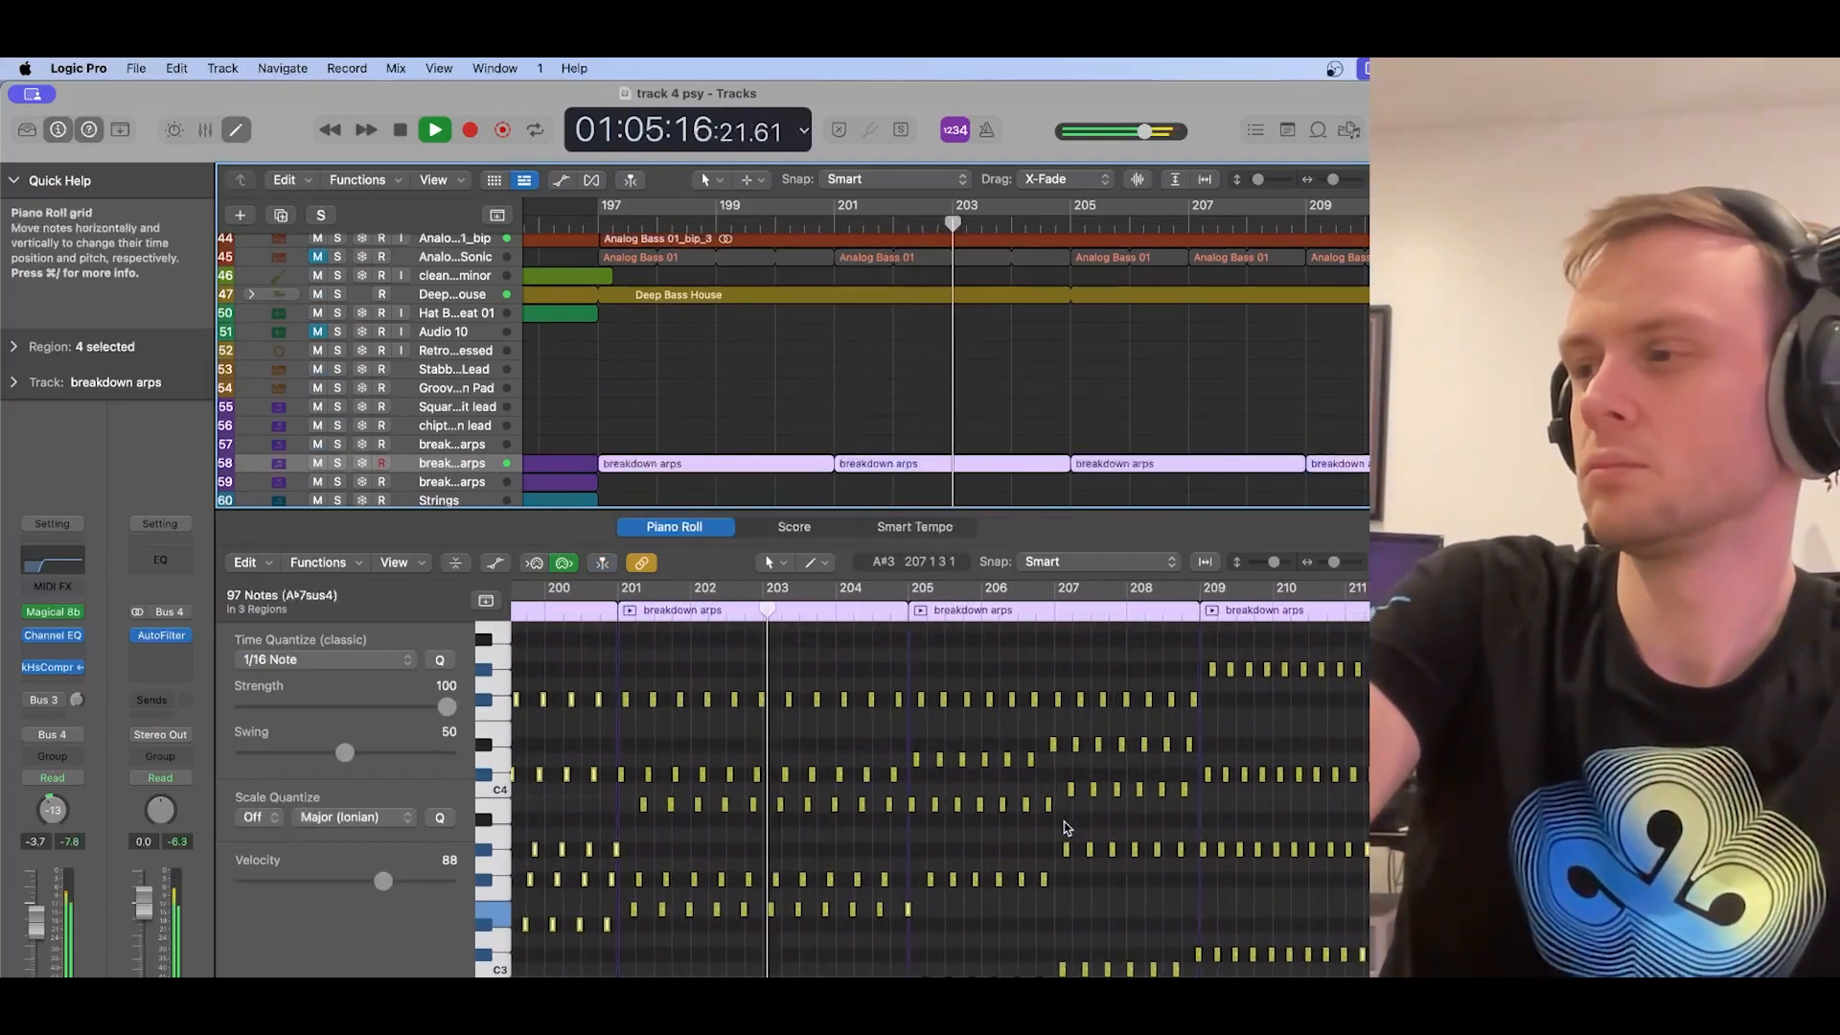
scroll(1064, 820, "down", 2)
scroll(1064, 820, "right", 2)
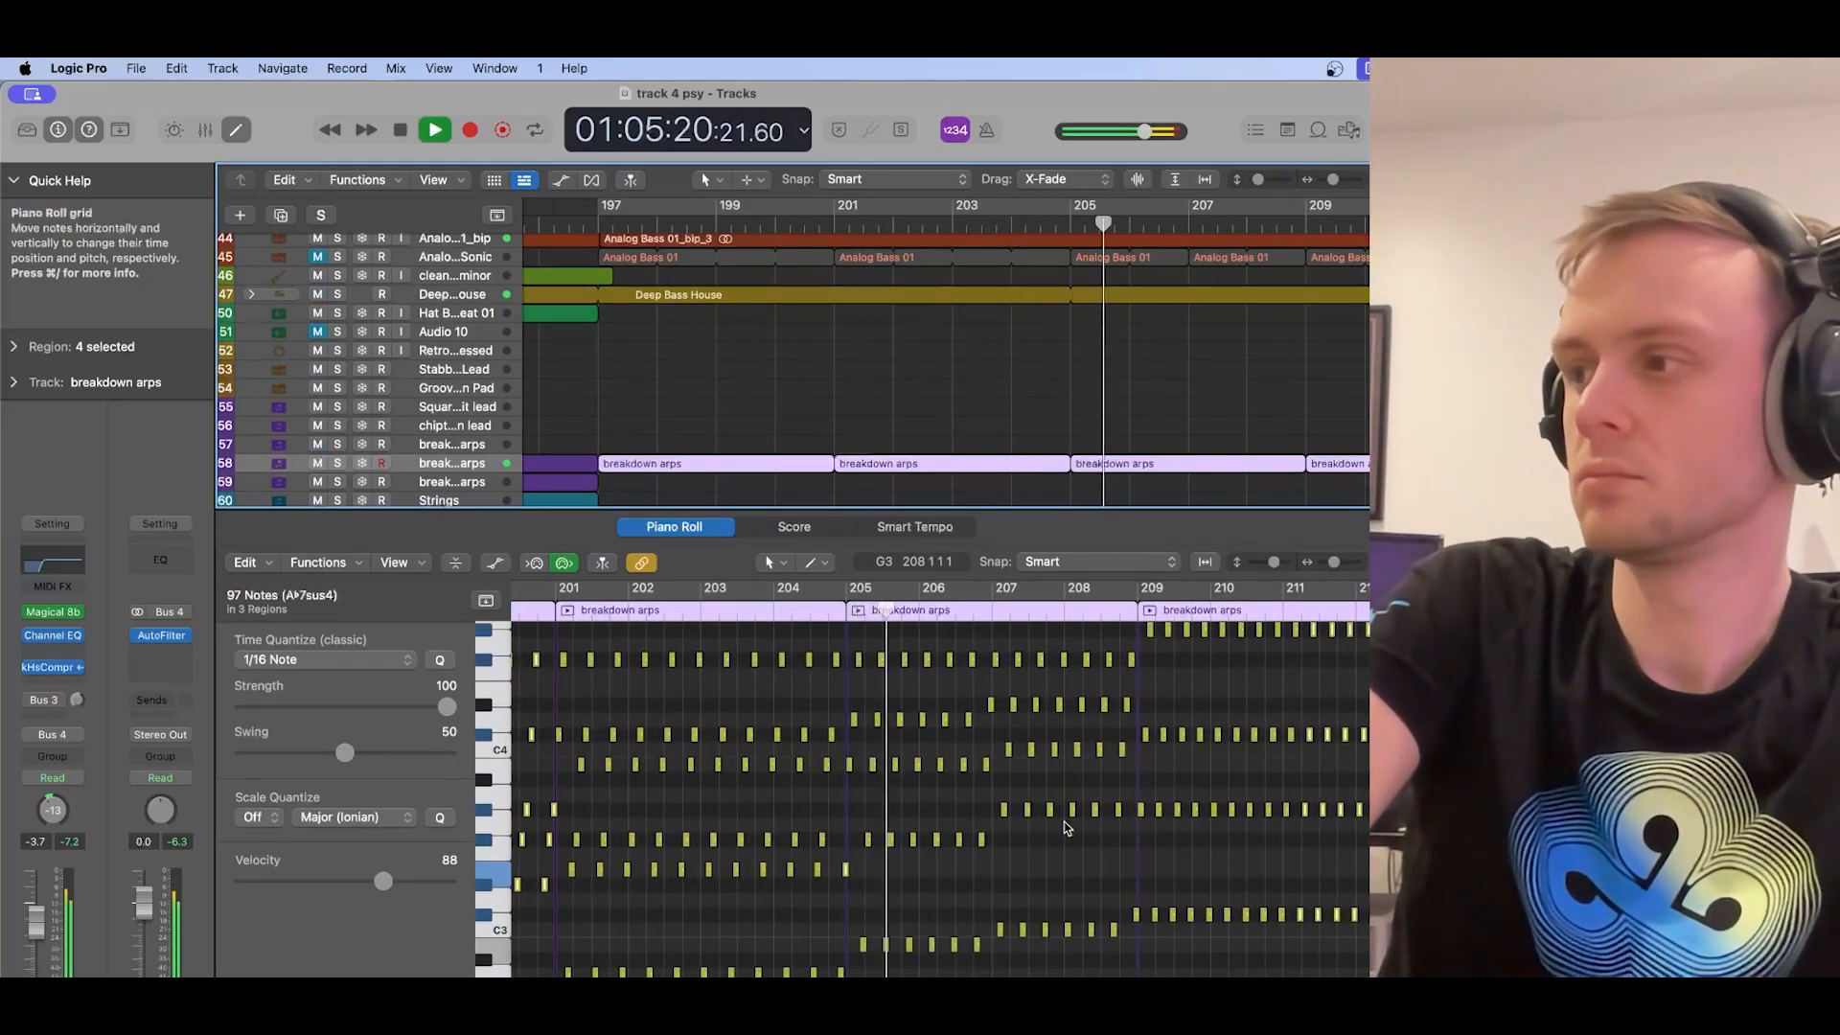
scroll(1063, 820, "right", 2)
scroll(1064, 821, "up", 1)
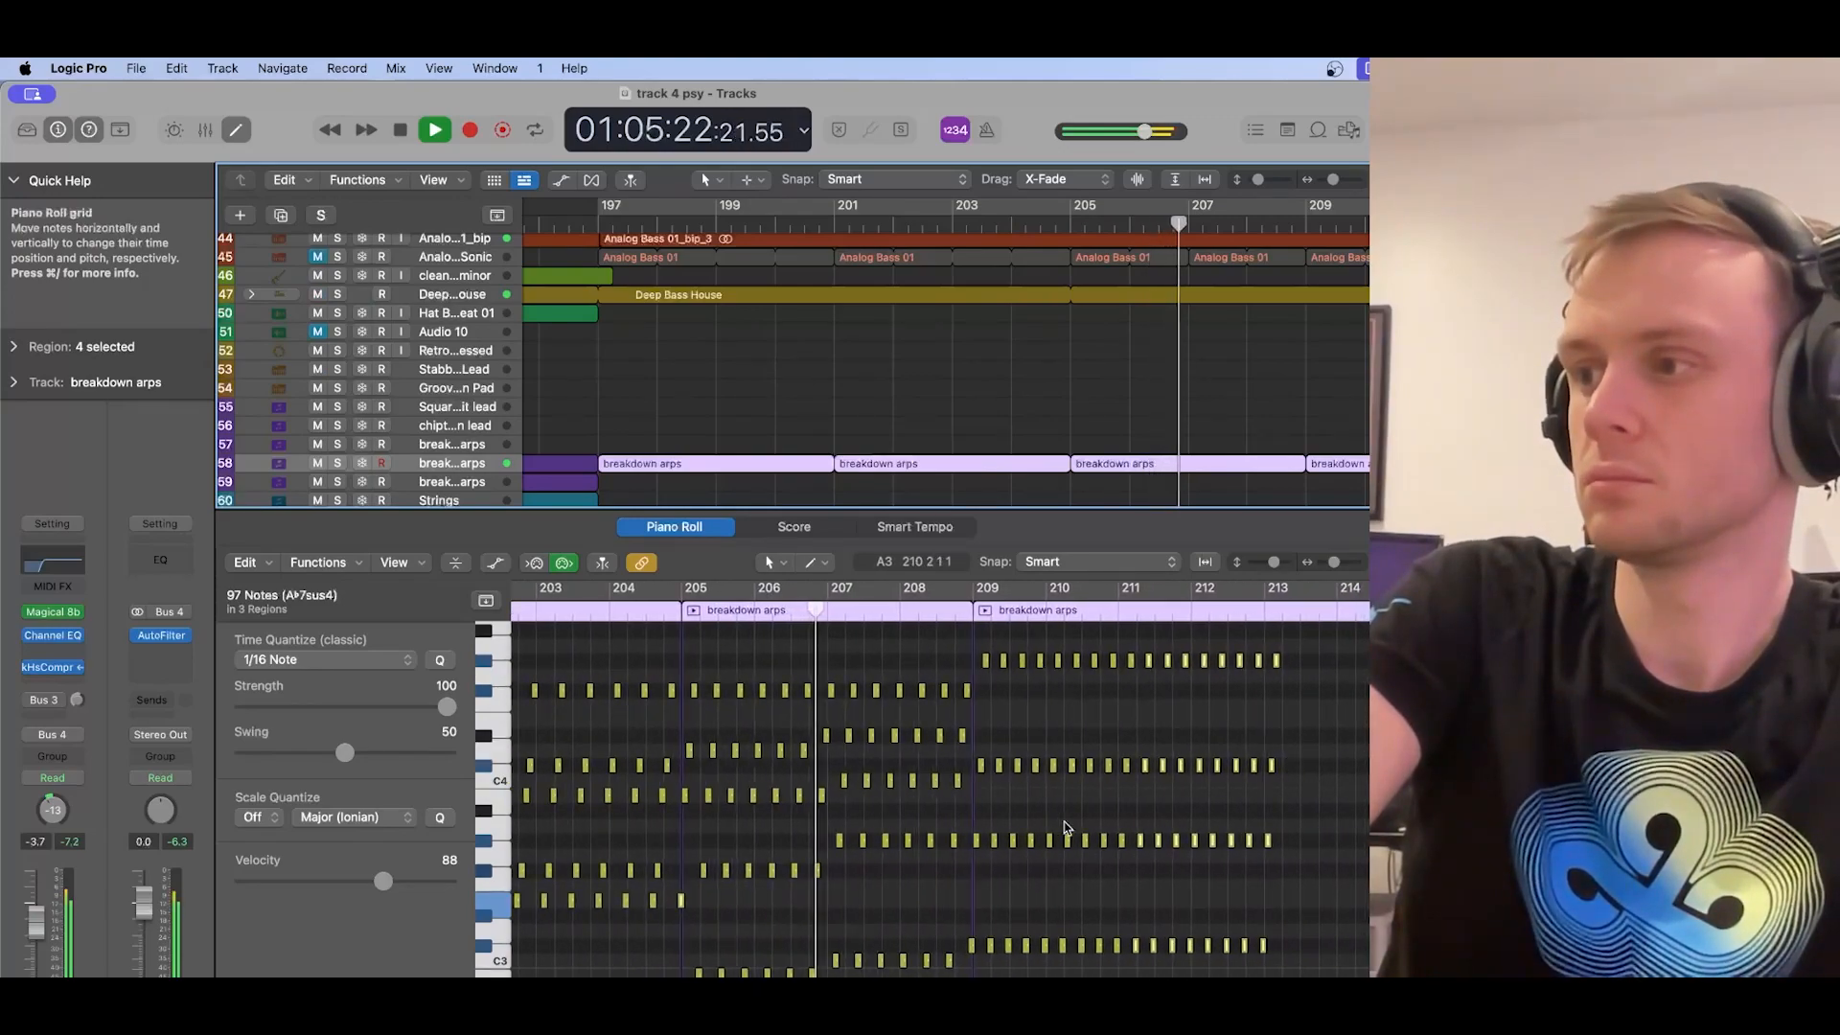
scroll(1064, 821, "right", 1)
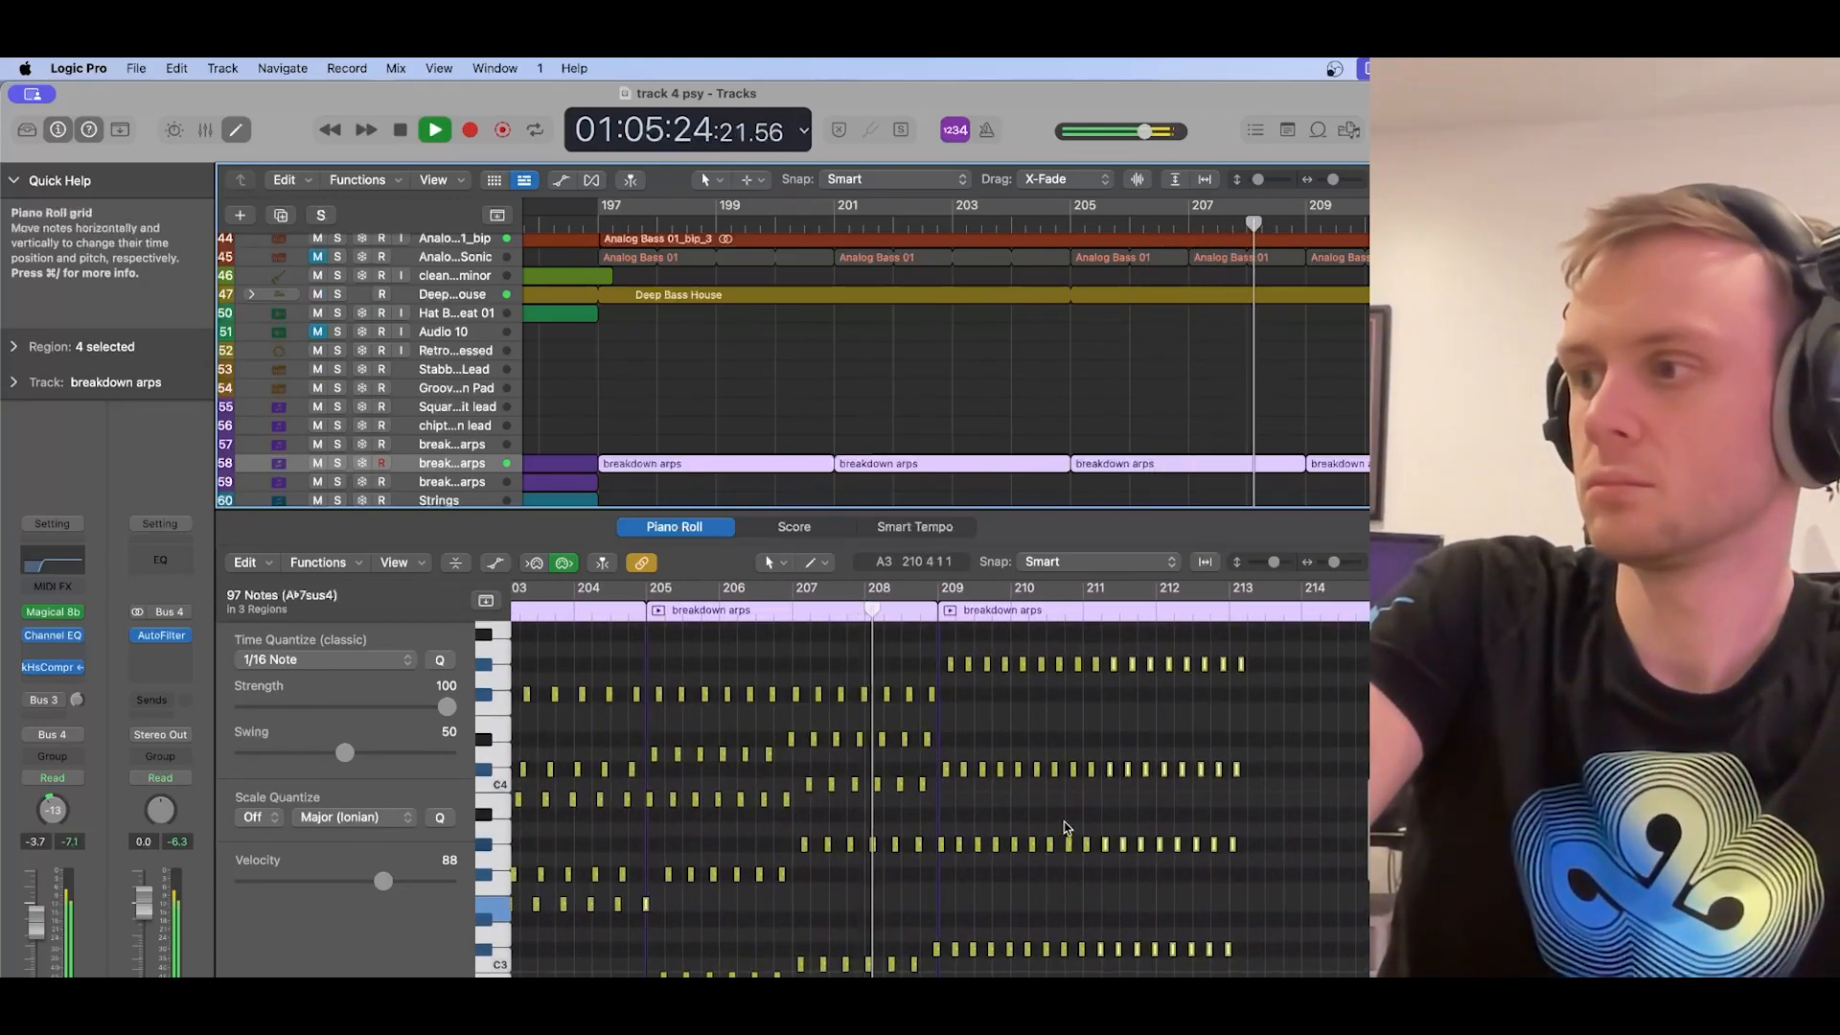
scroll(1064, 820, "right", 1)
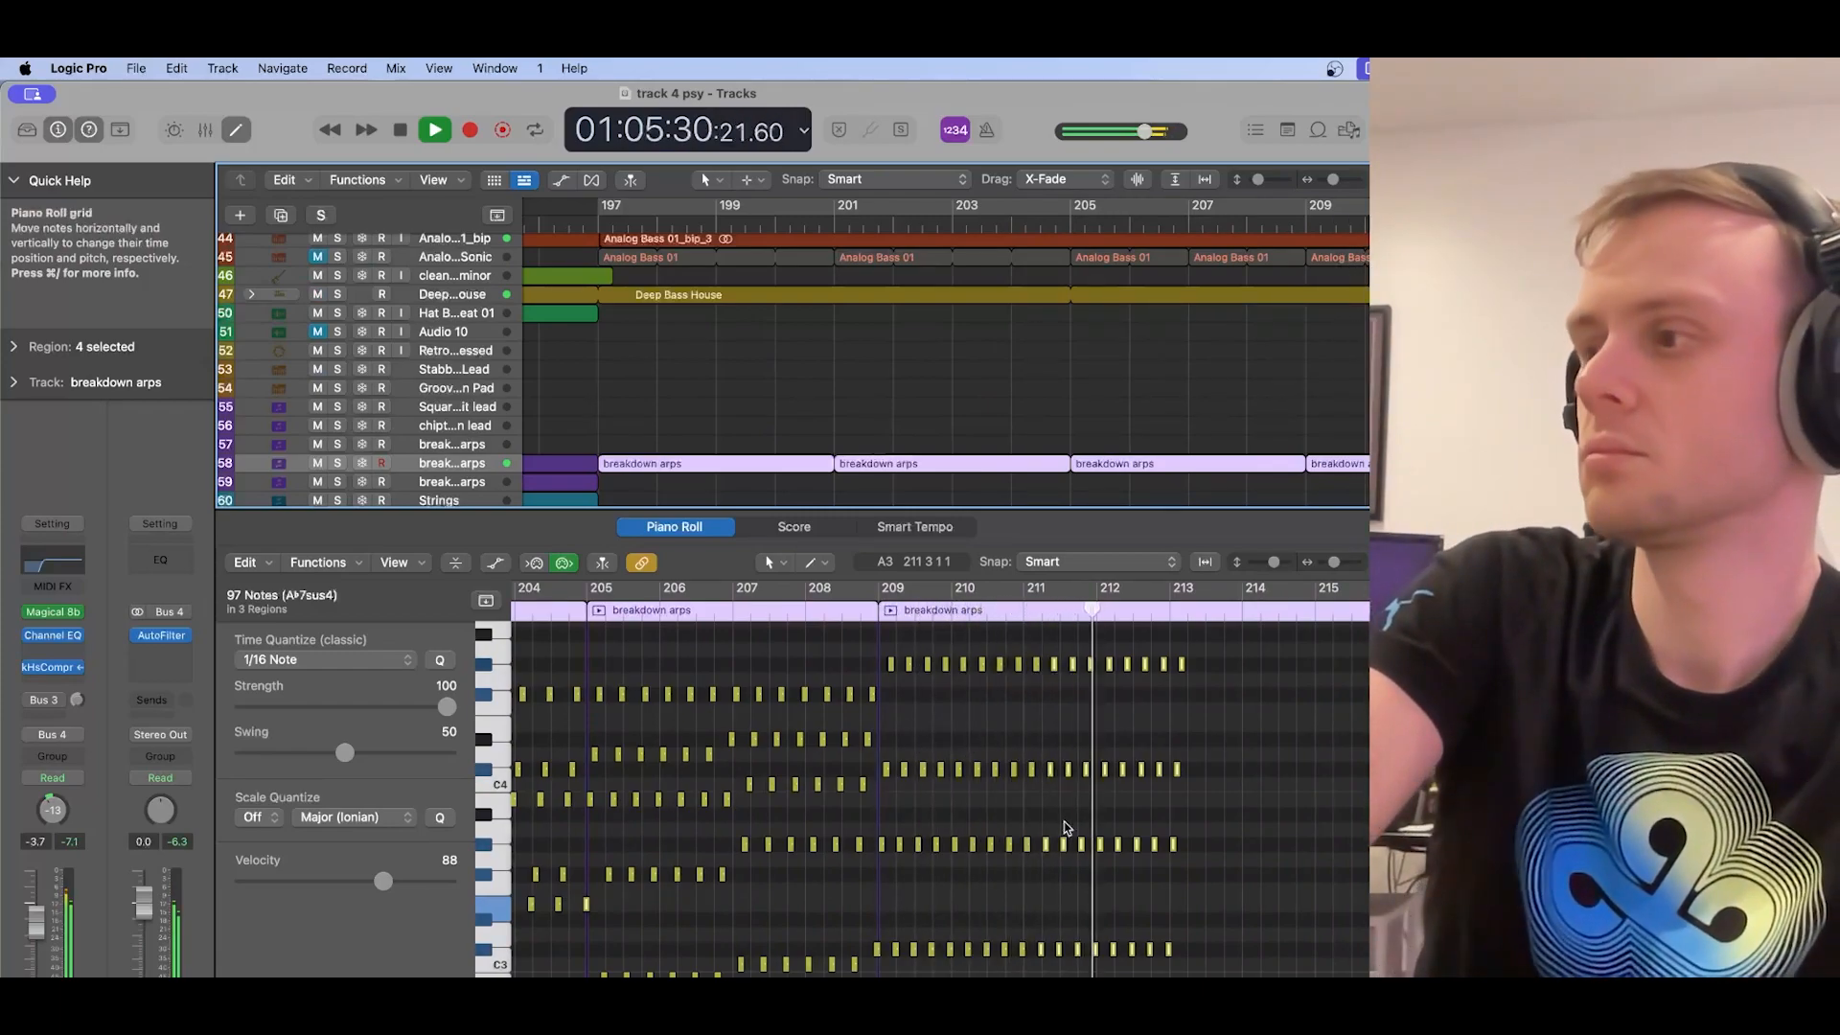
key("space")
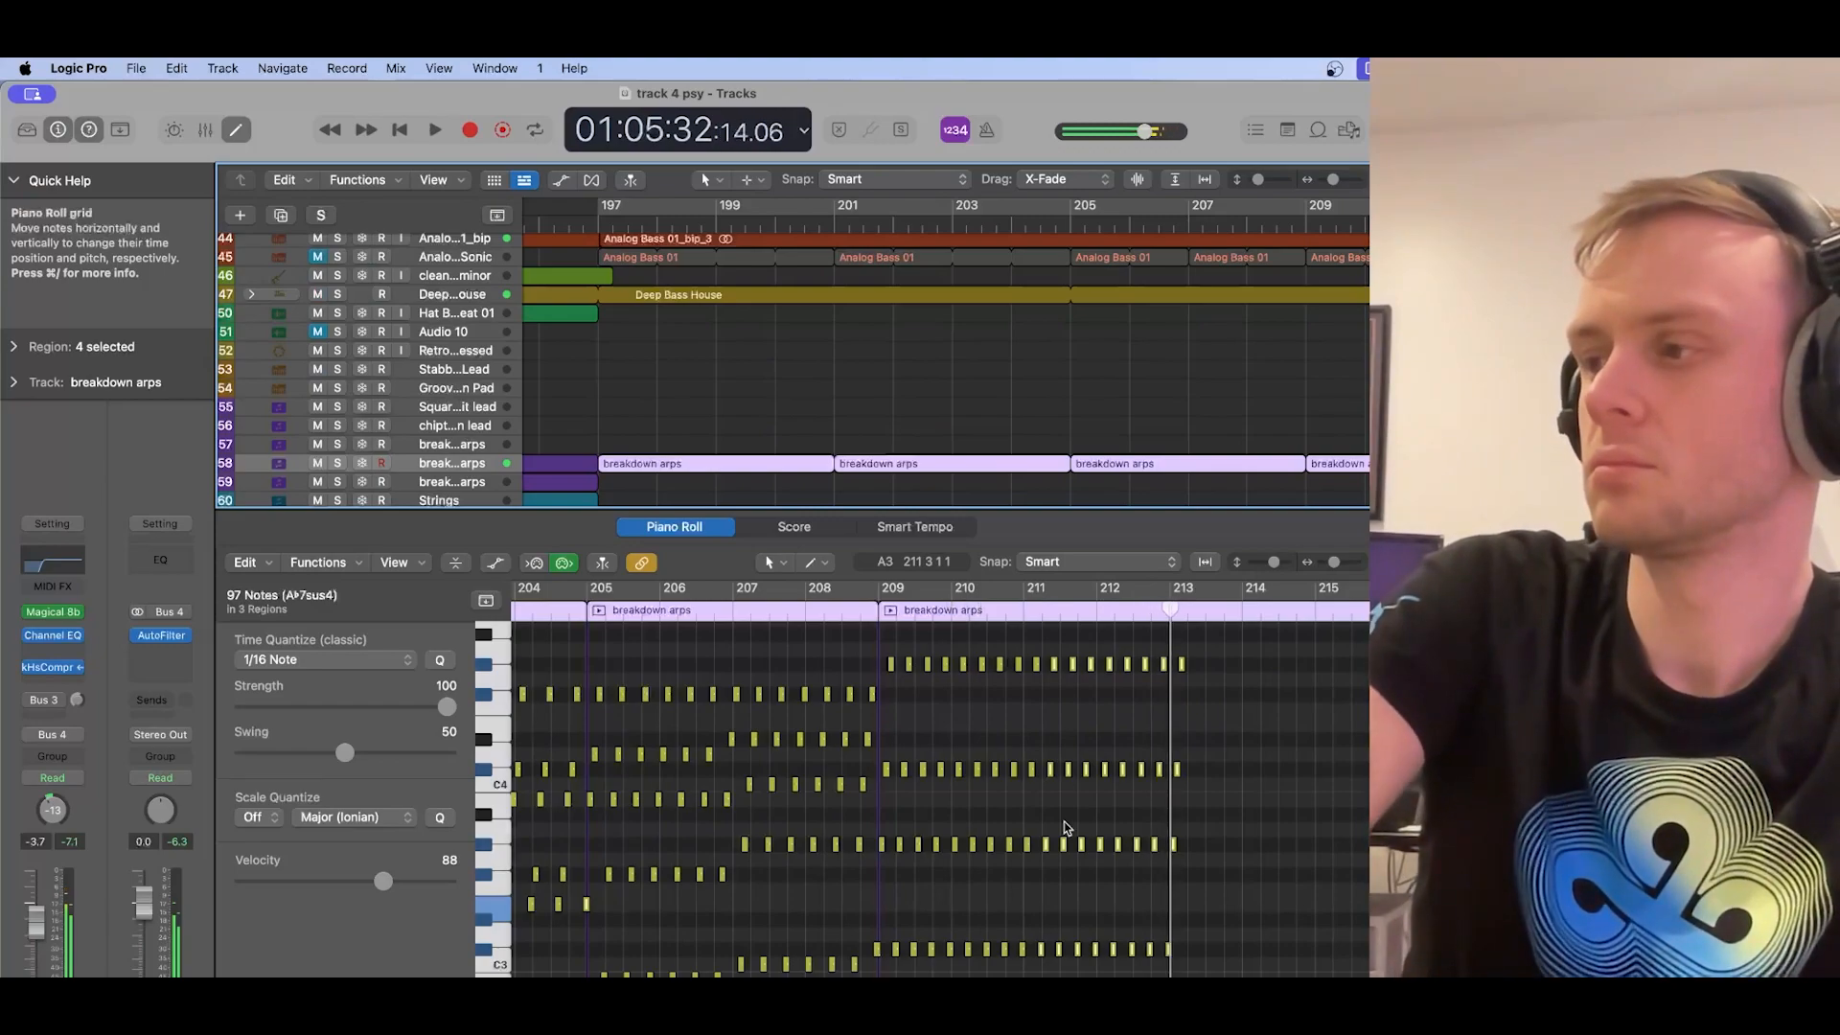
Step: Move all notes in the bar 209 region one sixteenth later
left_click(965, 910)
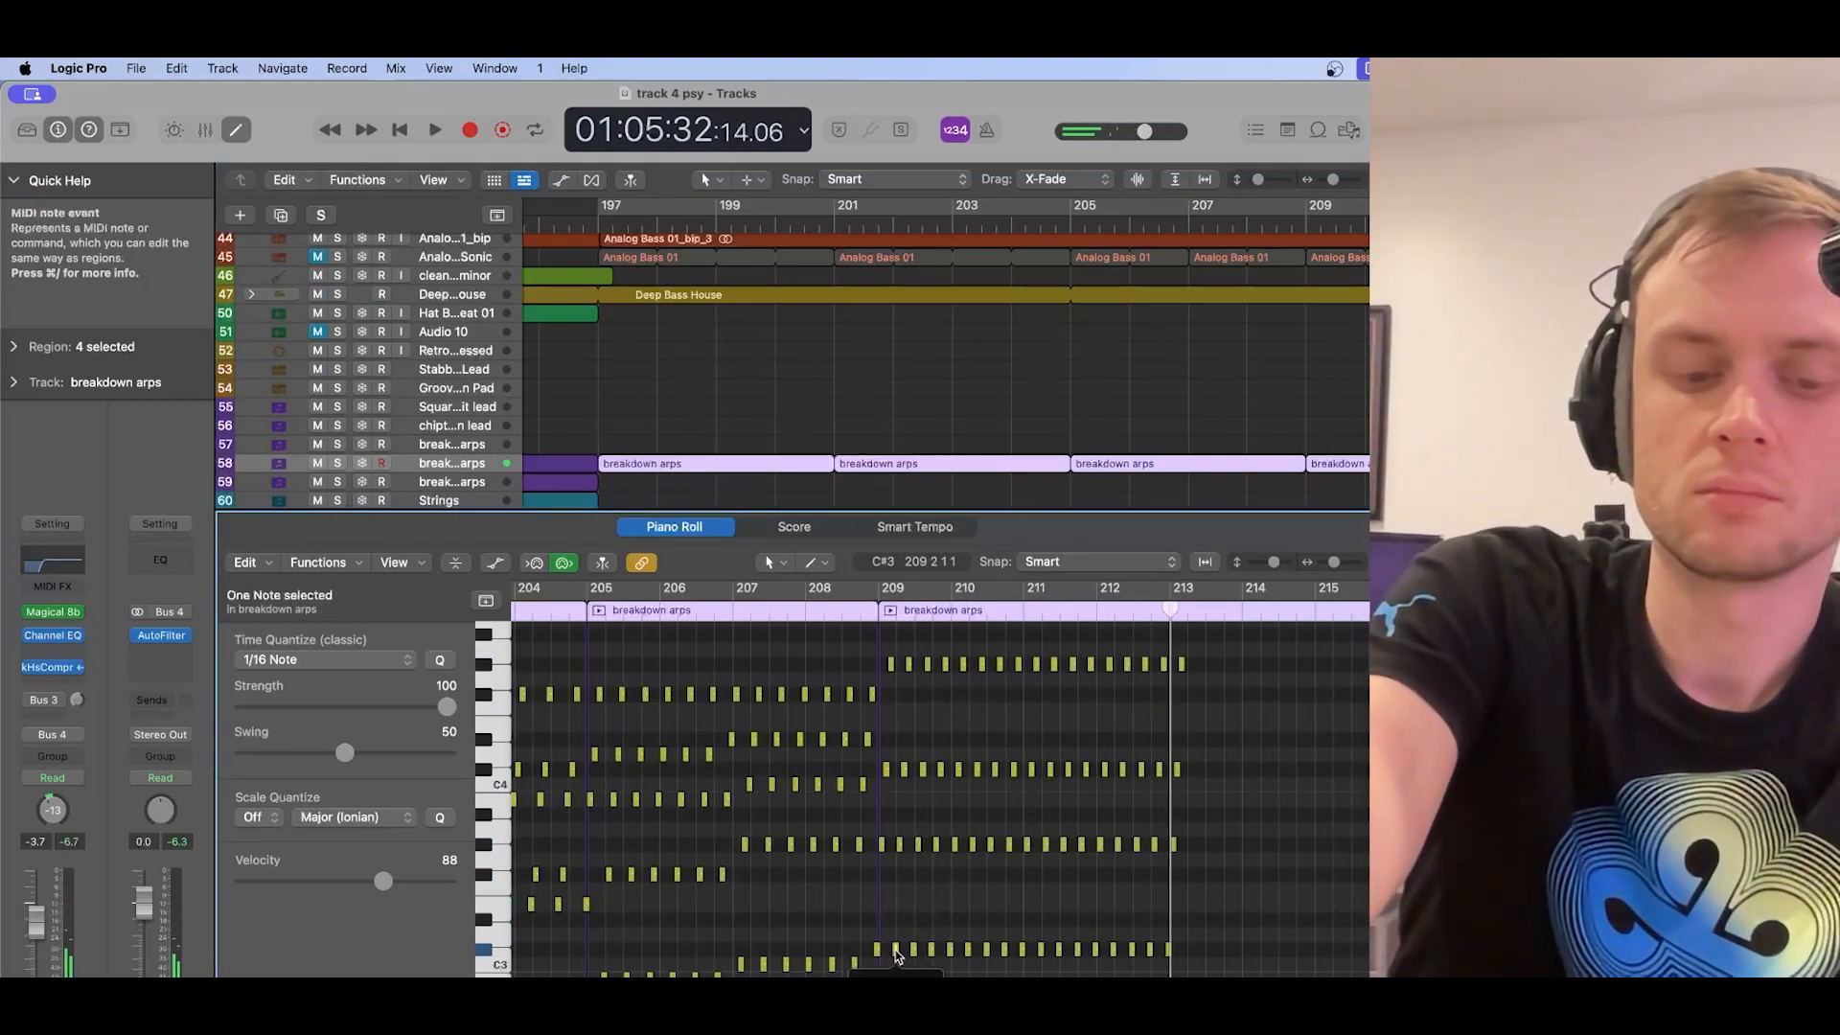
left_click(1265, 425)
scroll(1265, 424, "right", 3)
left_click(1256, 464)
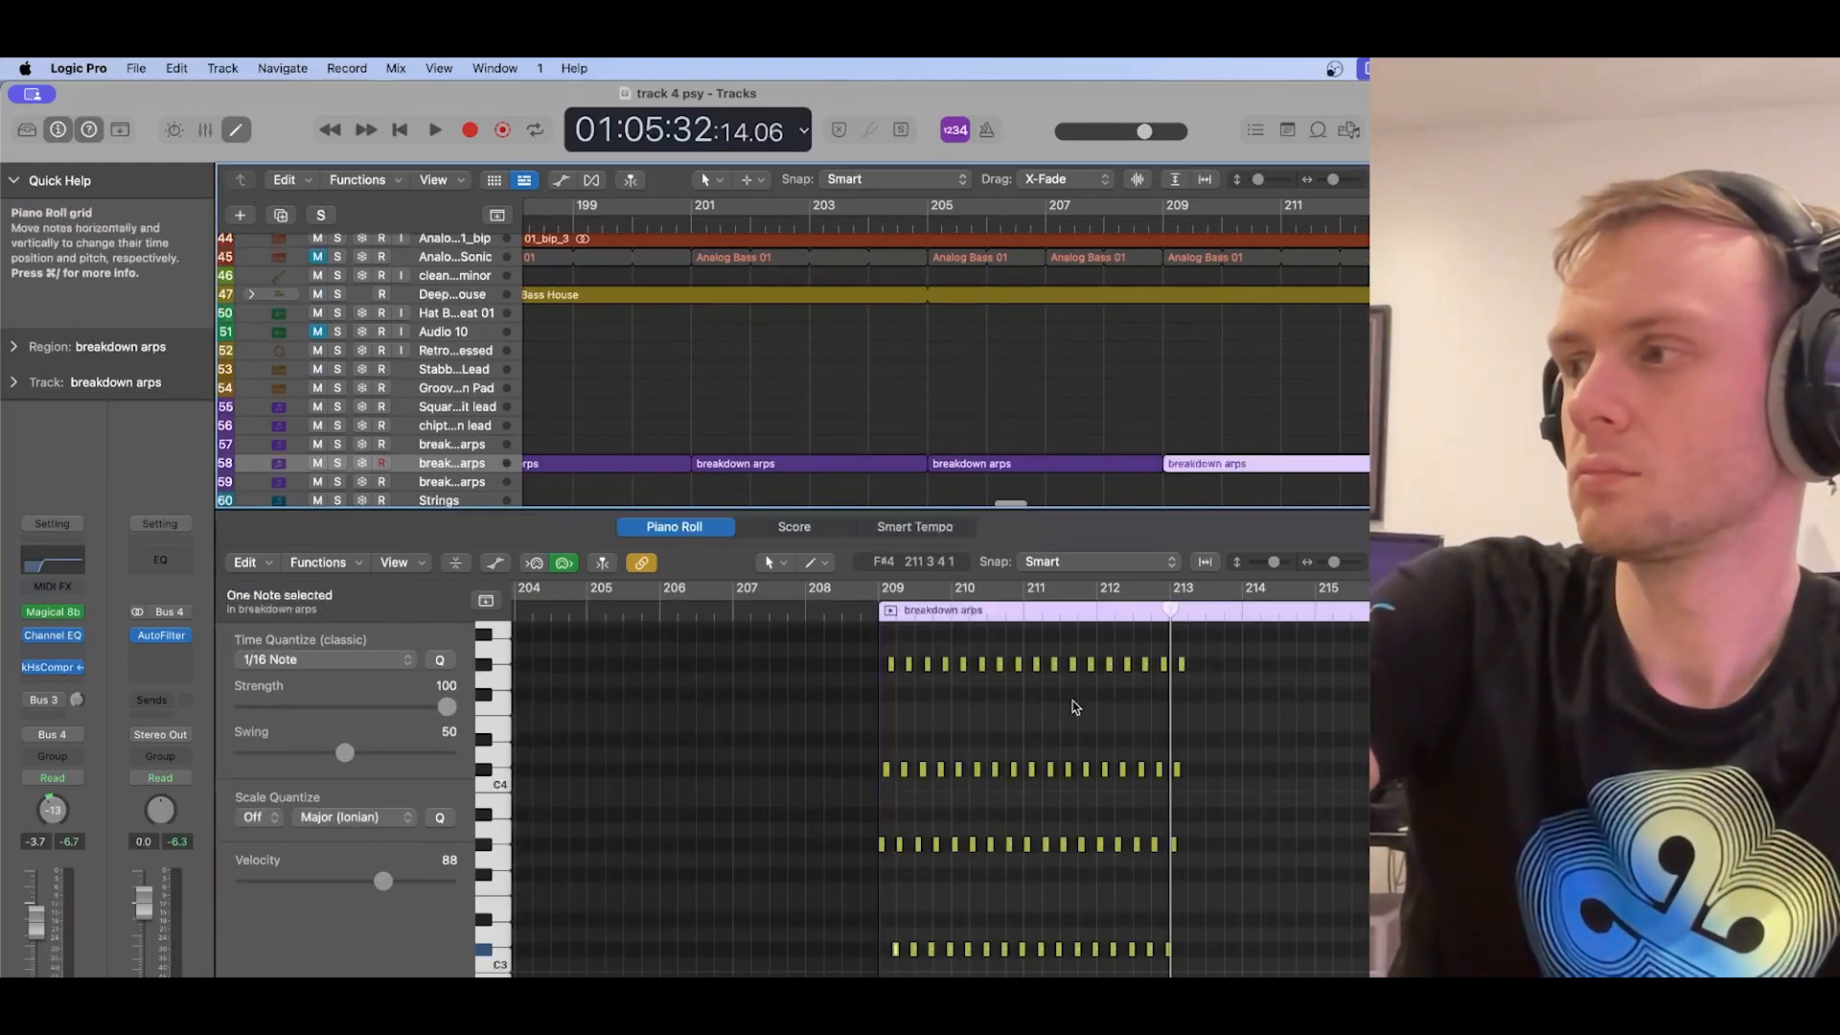
key("super+a")
key("super+Right")
key("super+Right")
key("super+Right")
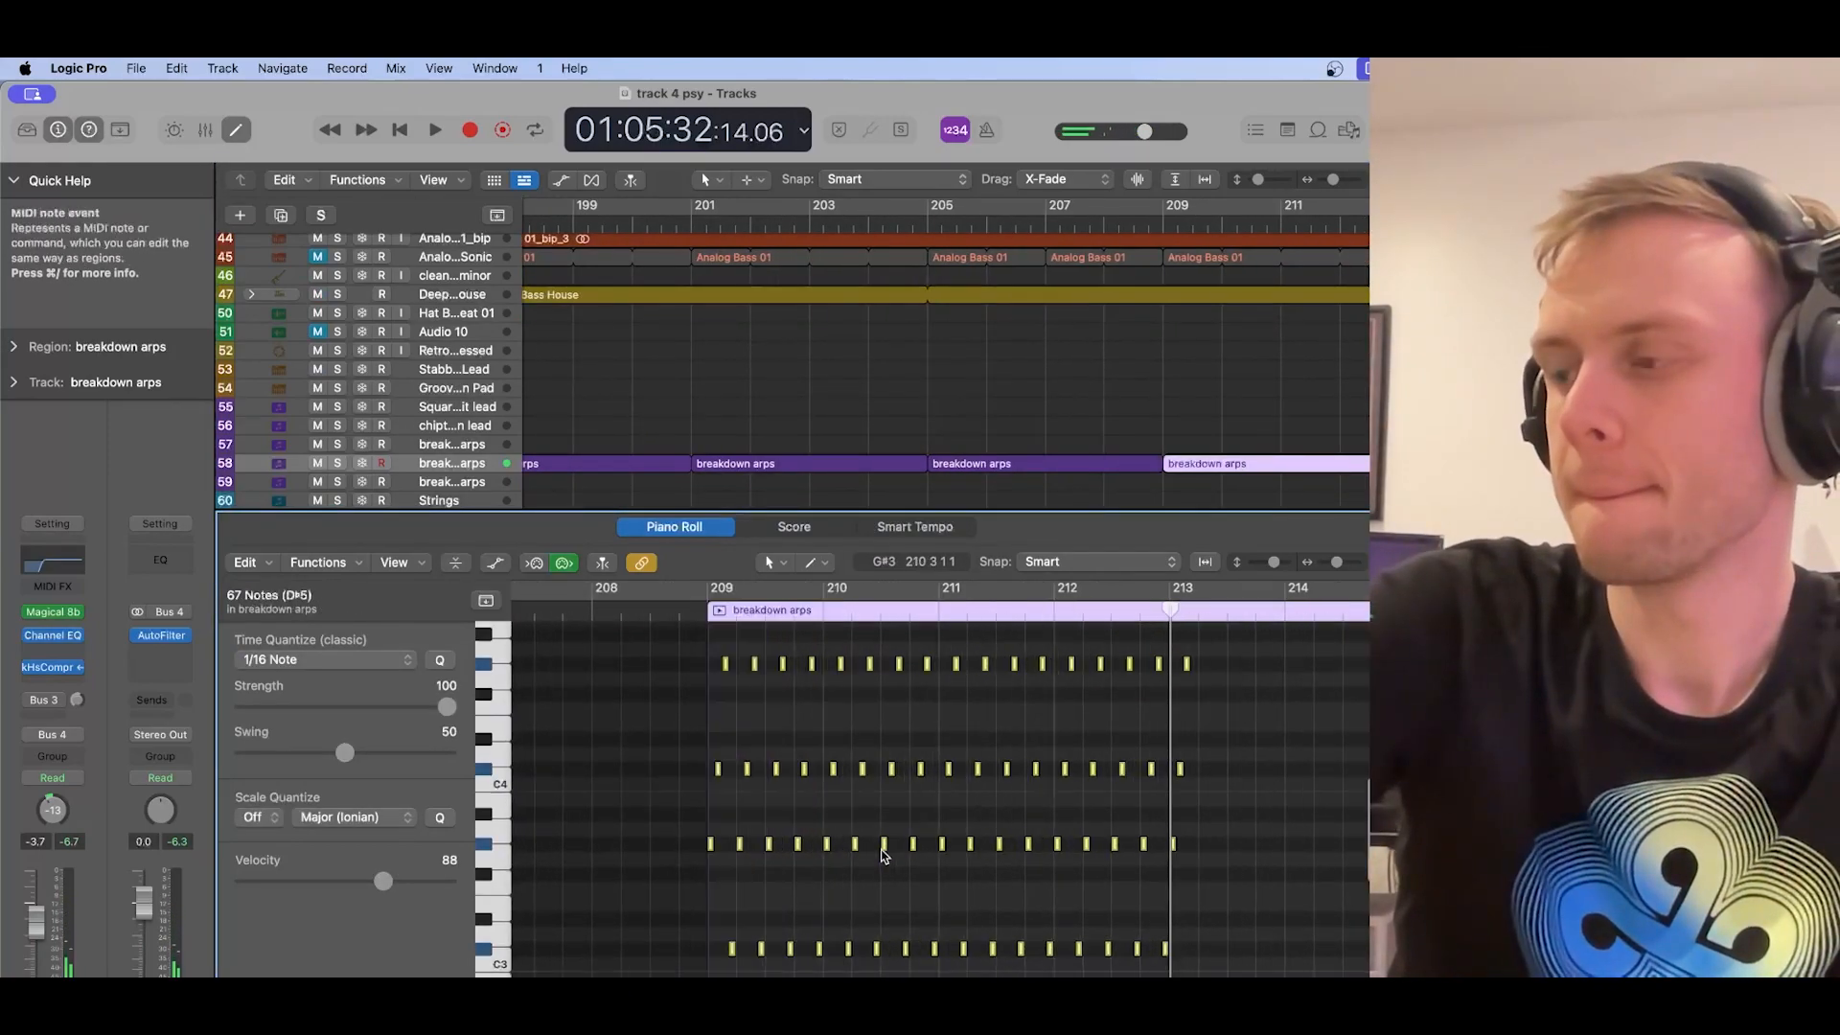
left_click_drag(884, 845, 981, 867)
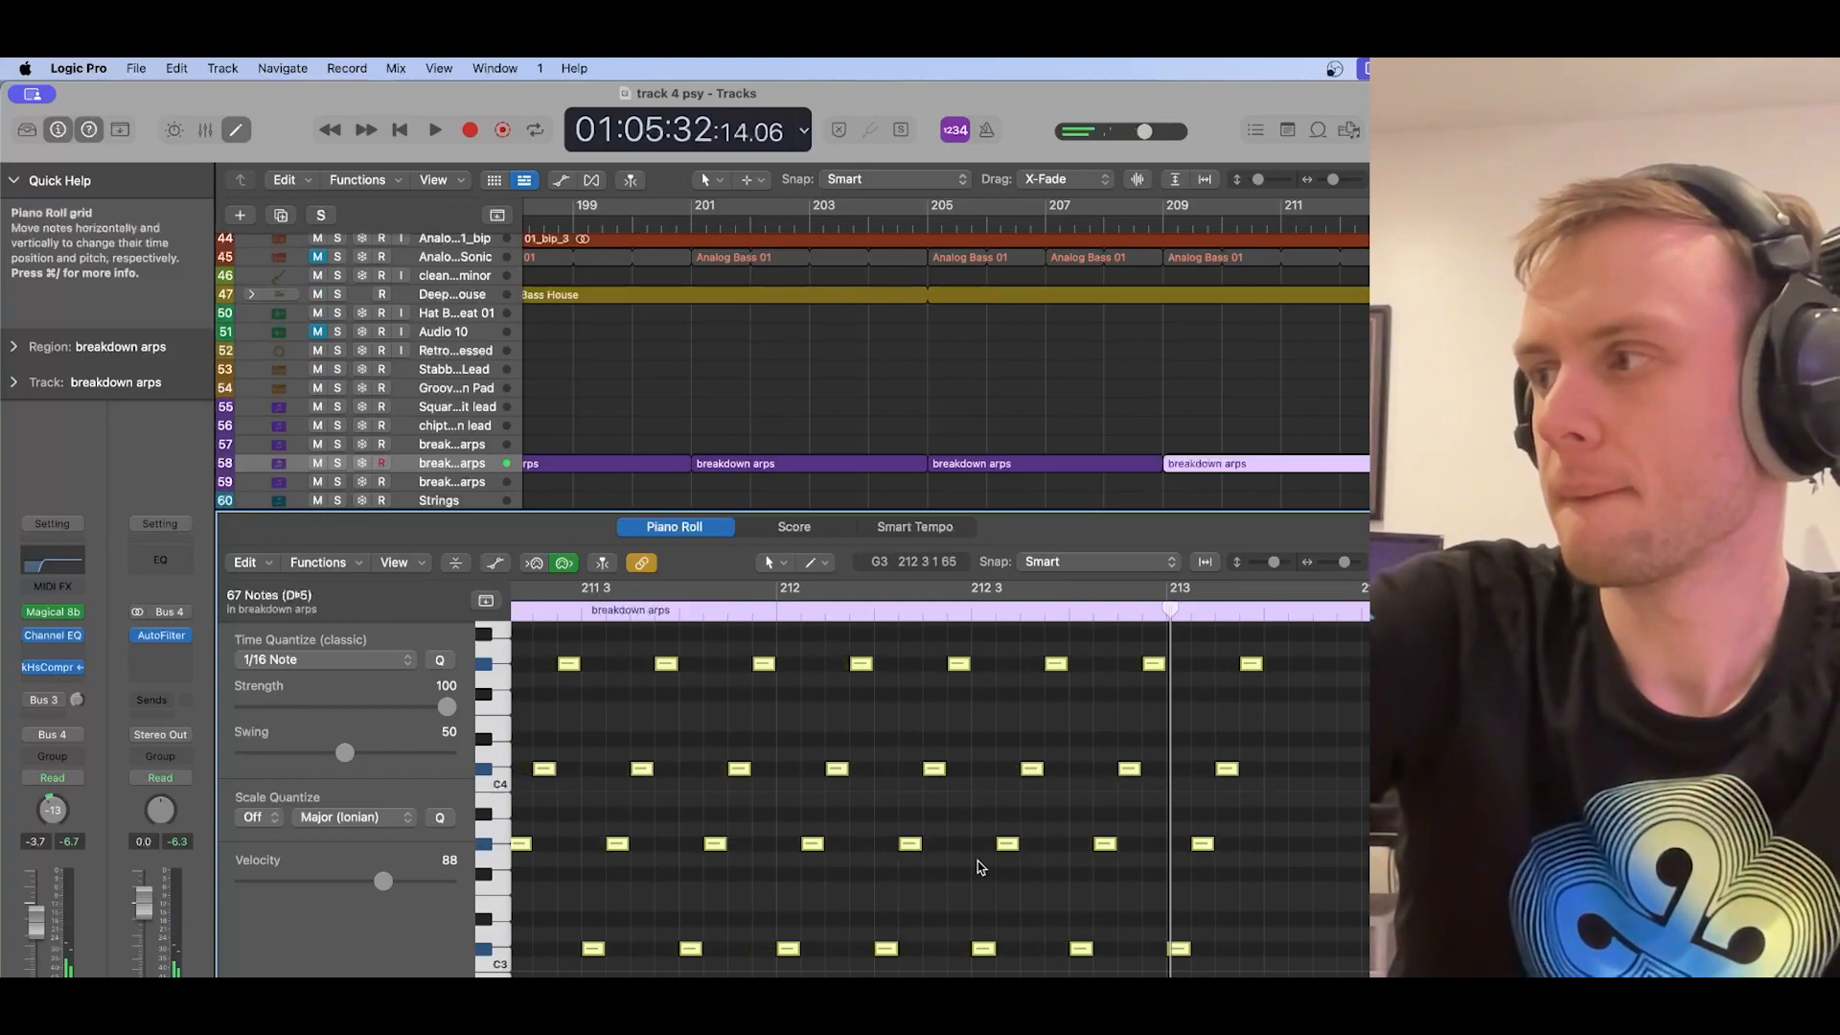
scroll(817, 851, "left", 10)
Step: Add a C#3 note at the start of the bar 209 region and raise the last note of the bar 205 region to G#3
left_click(830, 723)
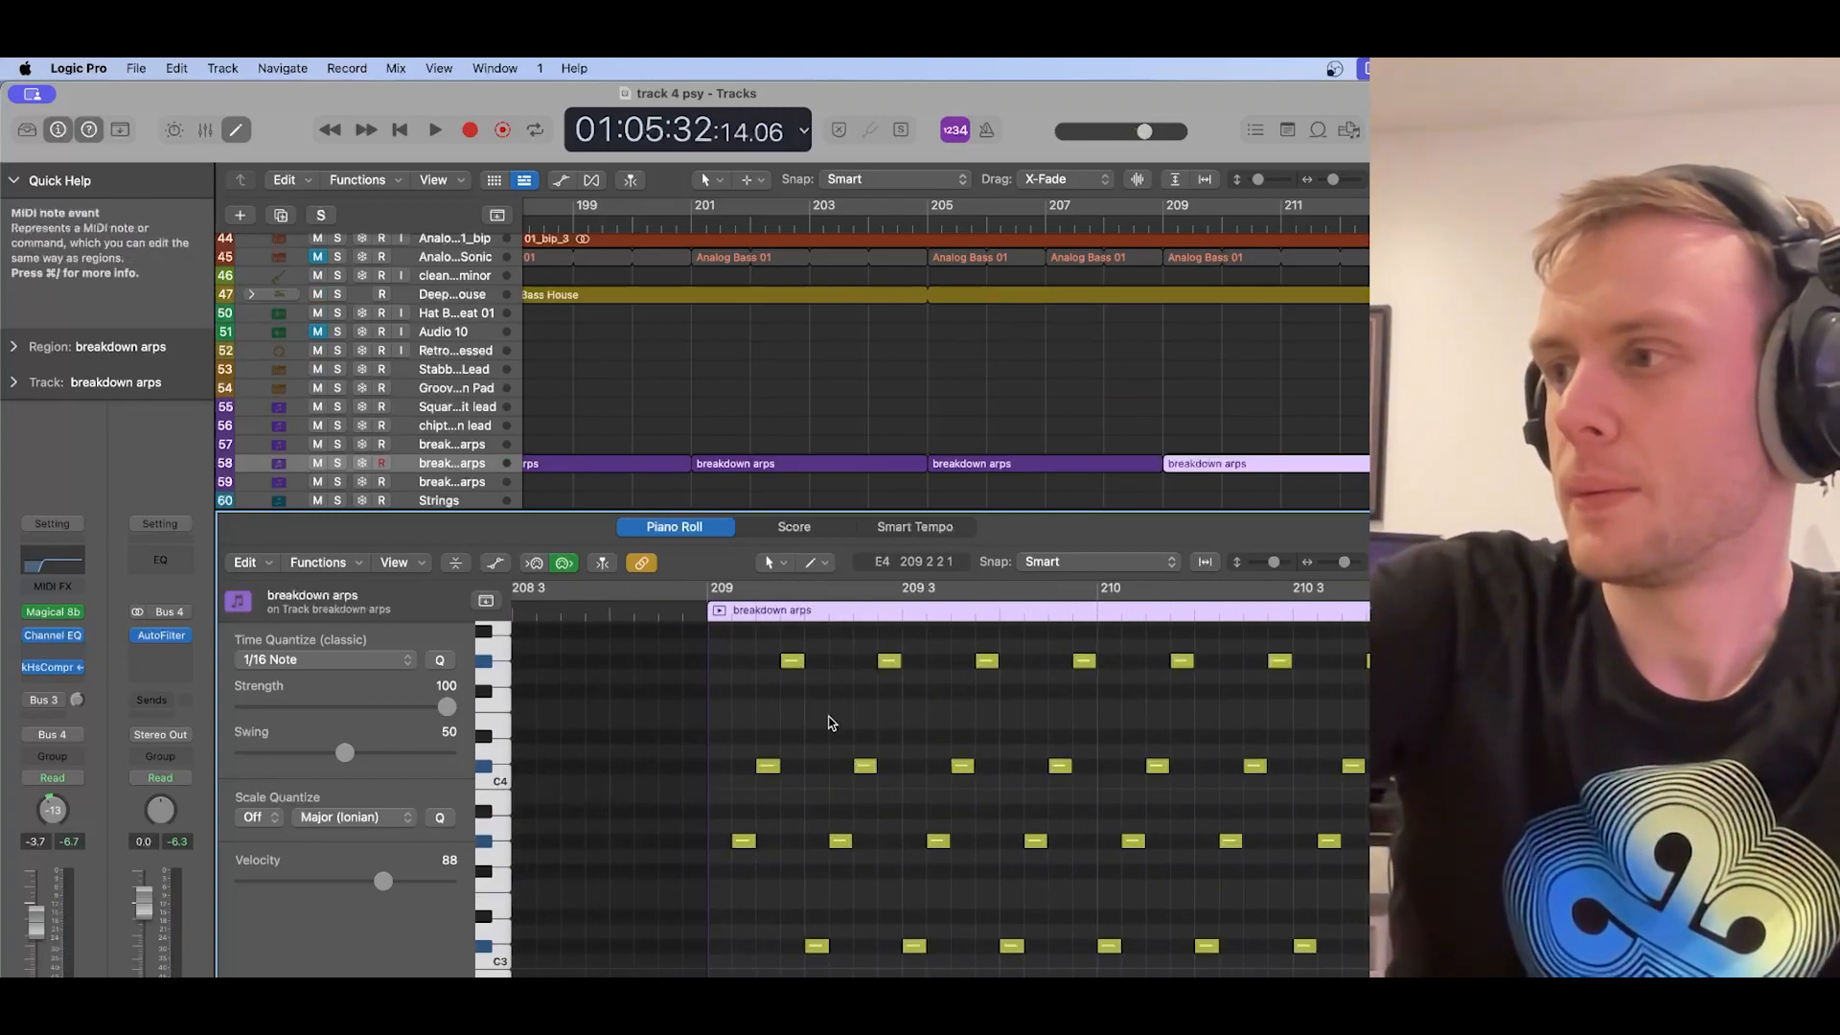
left_click(775, 562)
left_click(834, 607)
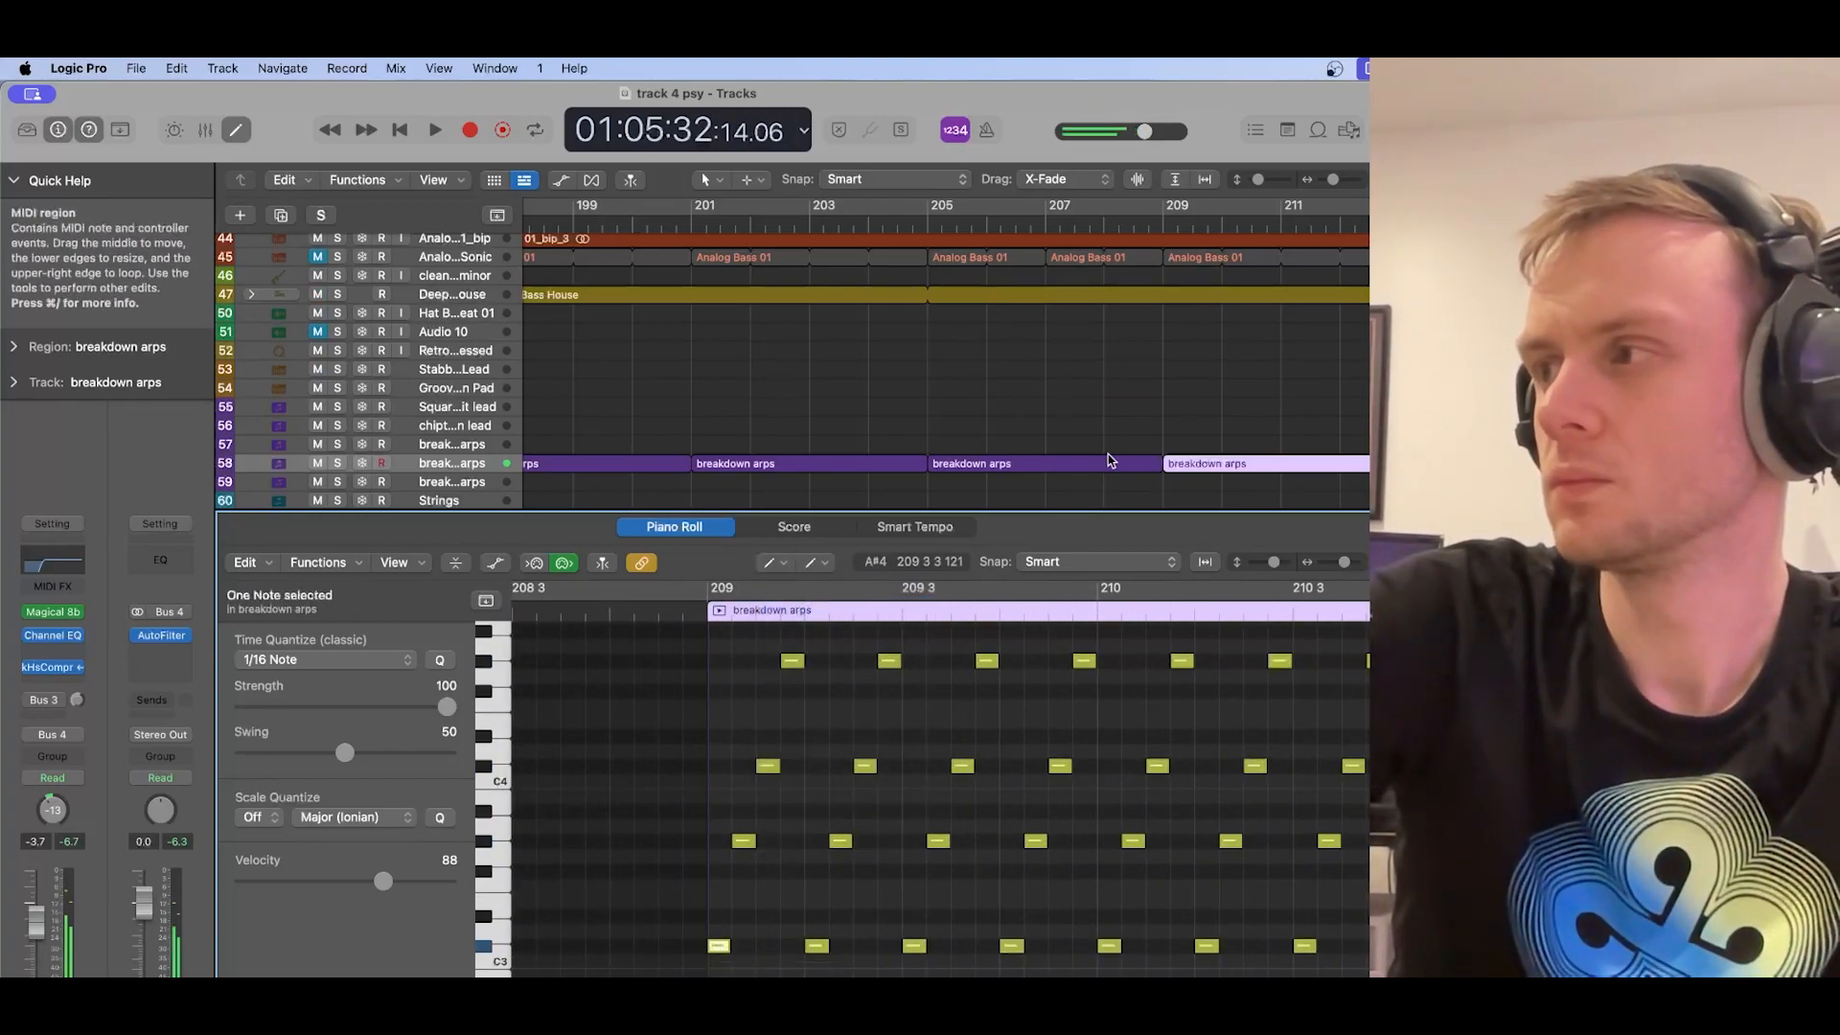
left_click(1109, 462)
left_click(911, 947)
left_click_drag(911, 947, 910, 840)
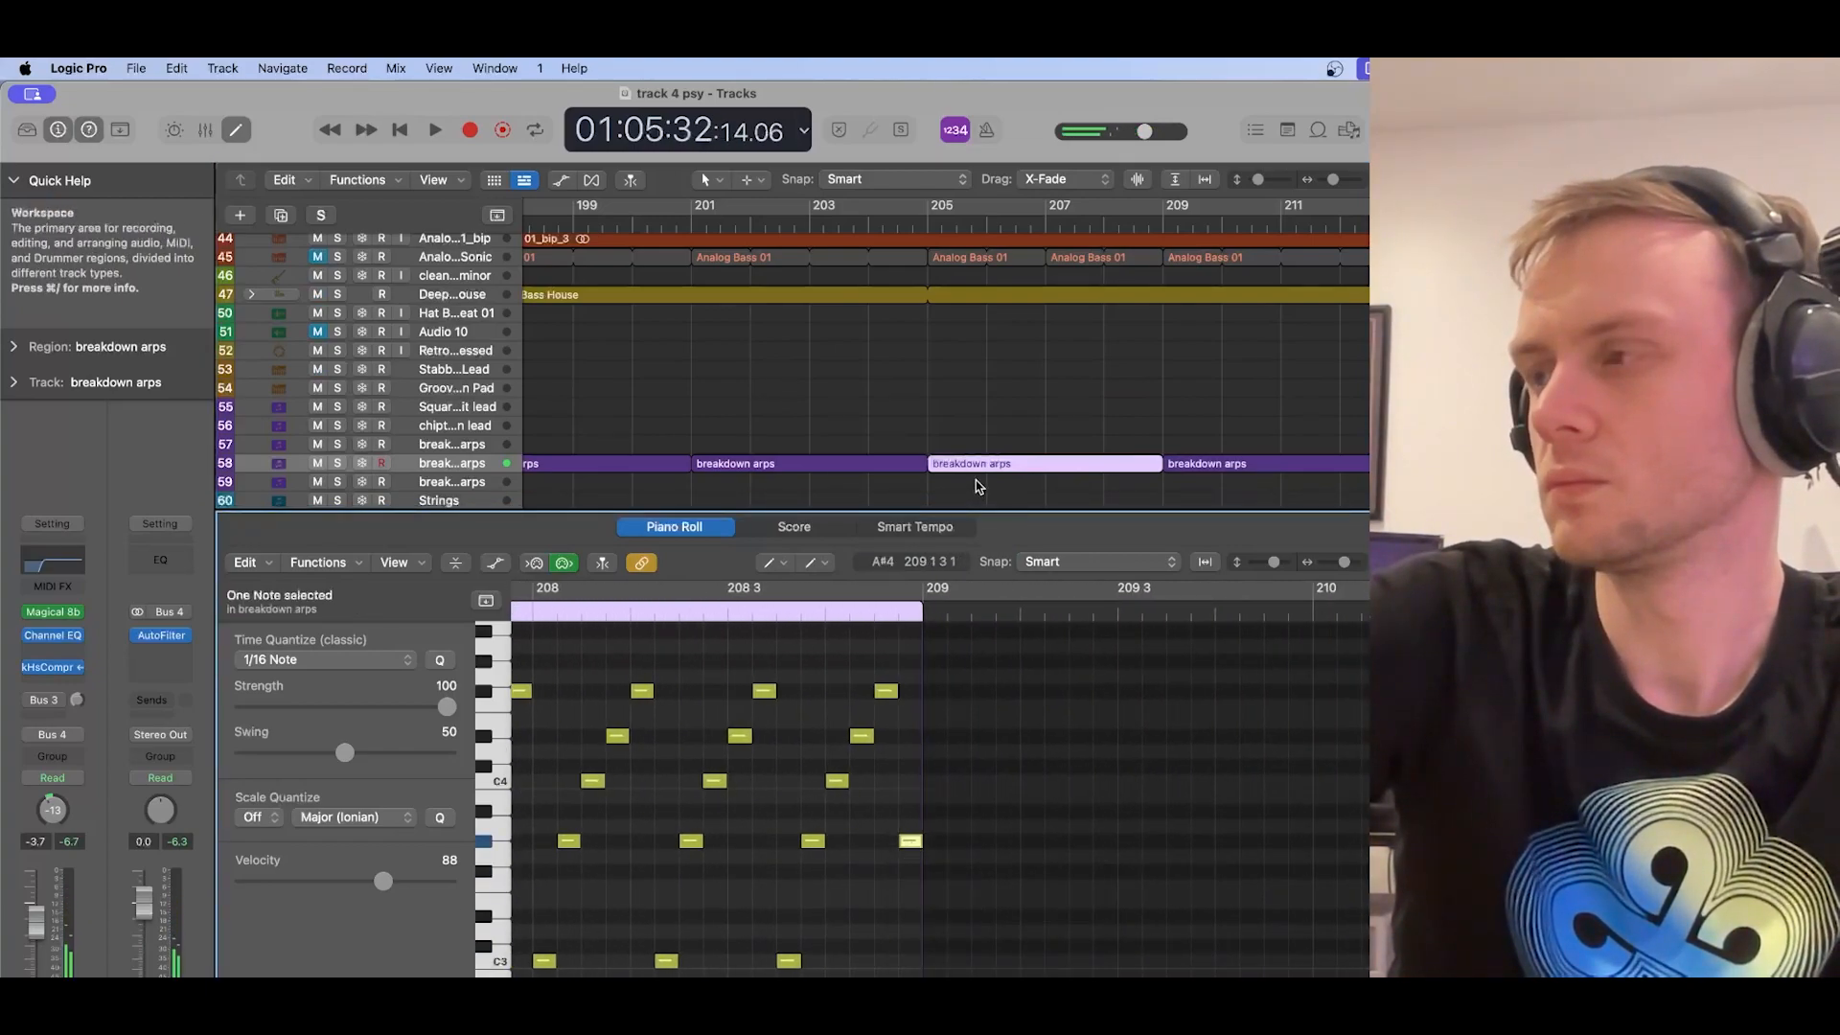
Step: Play back the arps from bar 205 to check the transition into the bar 209 region
left_click(925, 227)
key("space")
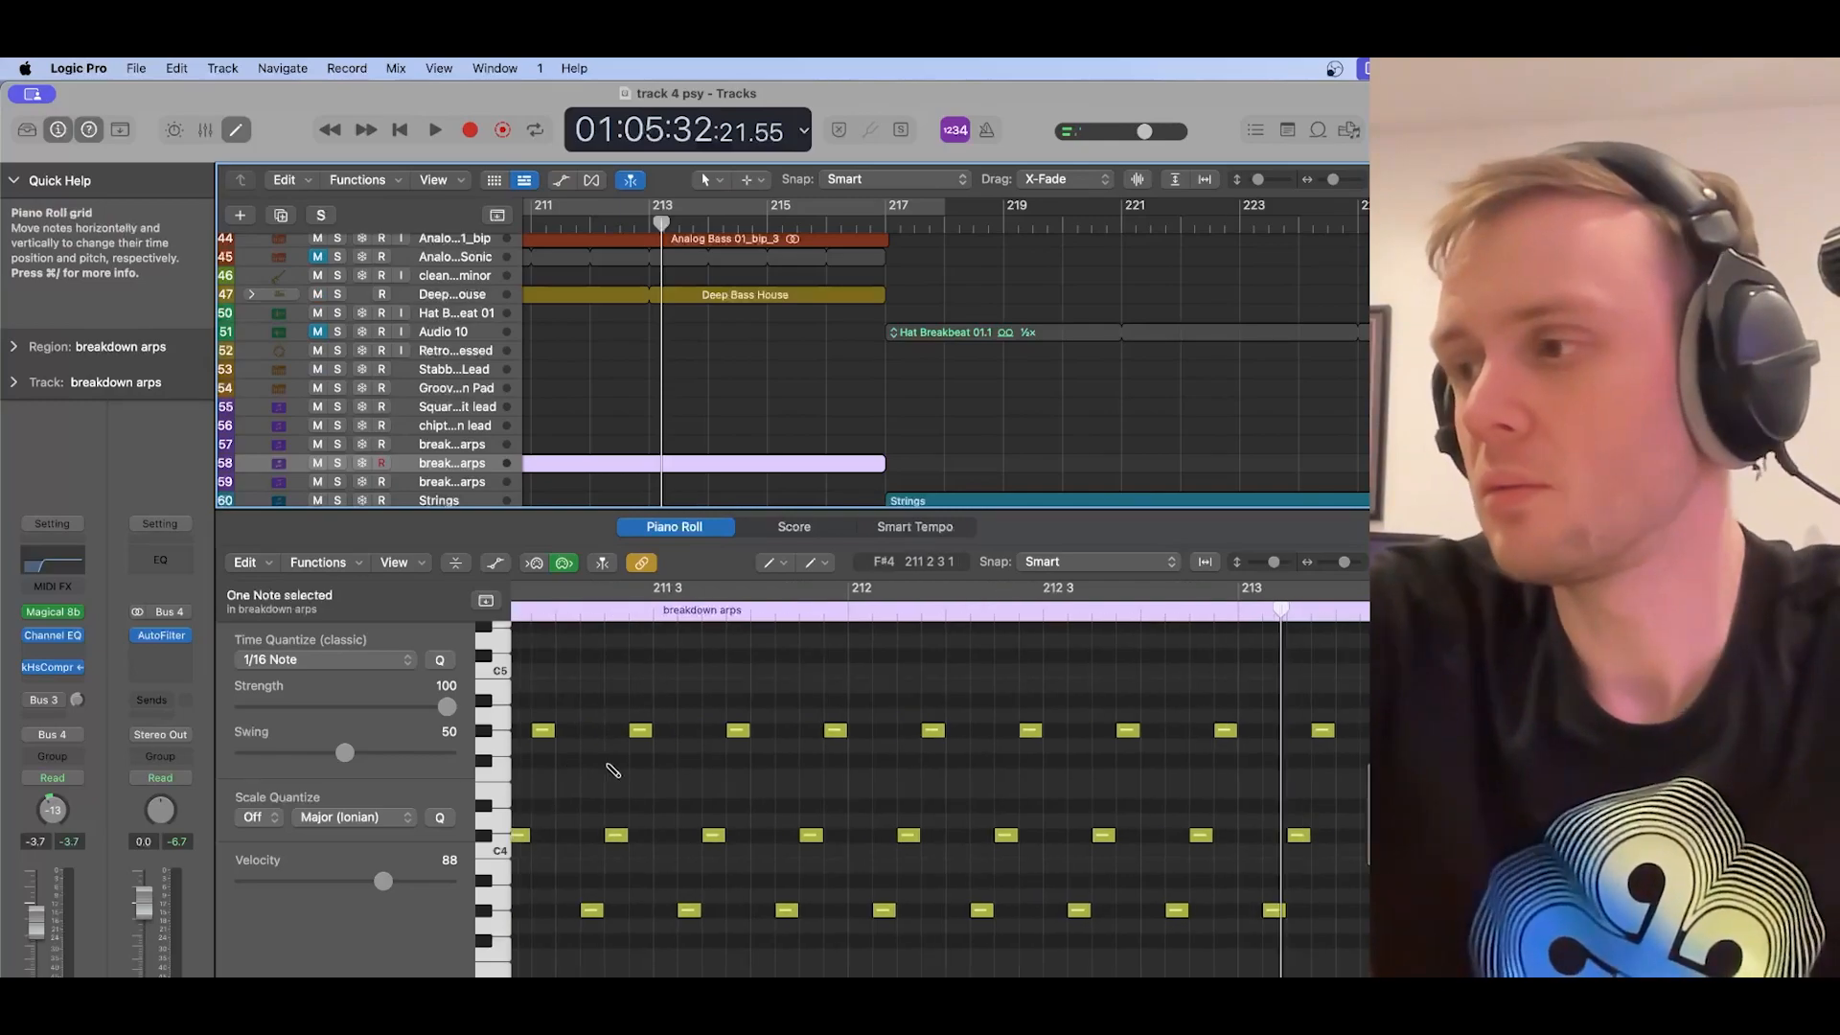
scroll(611, 766, "left", 10)
scroll(611, 770, "left", 3)
scroll(612, 770, "up", 3)
Step: Raise all C#4 notes in the bar 209 region by five semitones to F#4
left_click(679, 947)
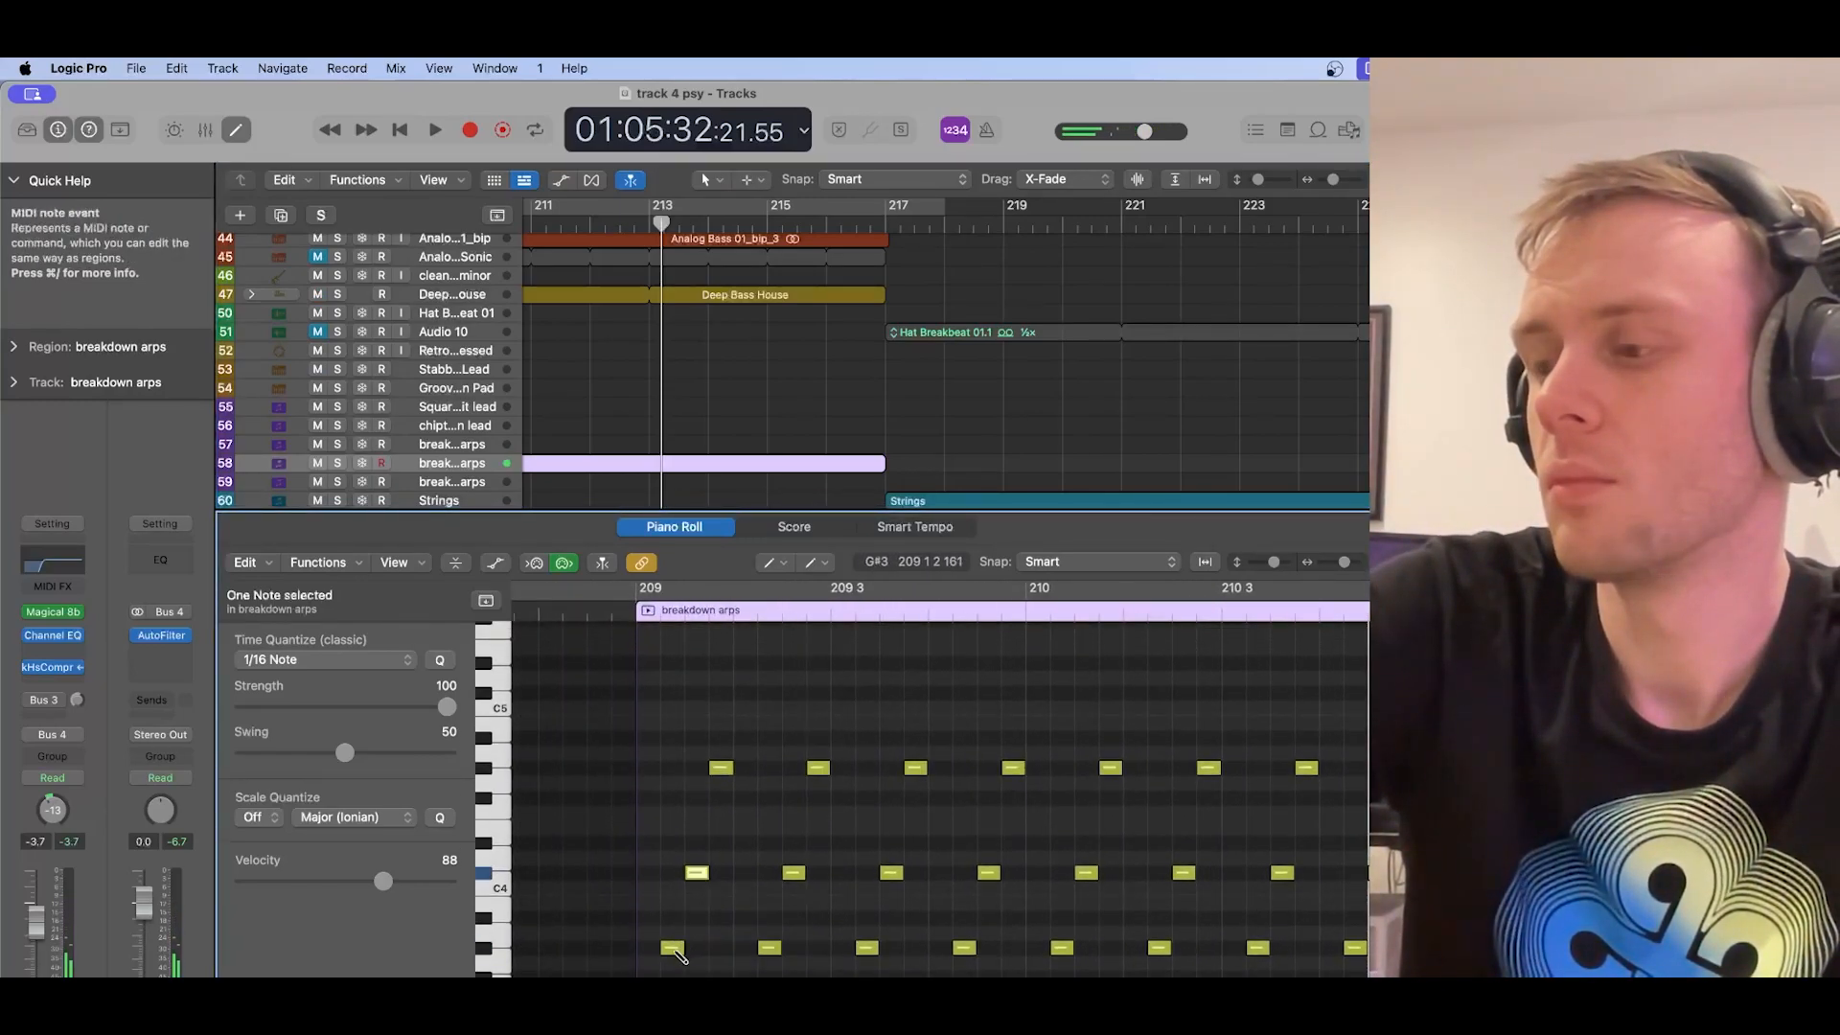
scroll(940, 796, "down", 3)
left_click(775, 562)
left_click(834, 584)
scroll(725, 815, "down", 5)
scroll(725, 815, "right", 3)
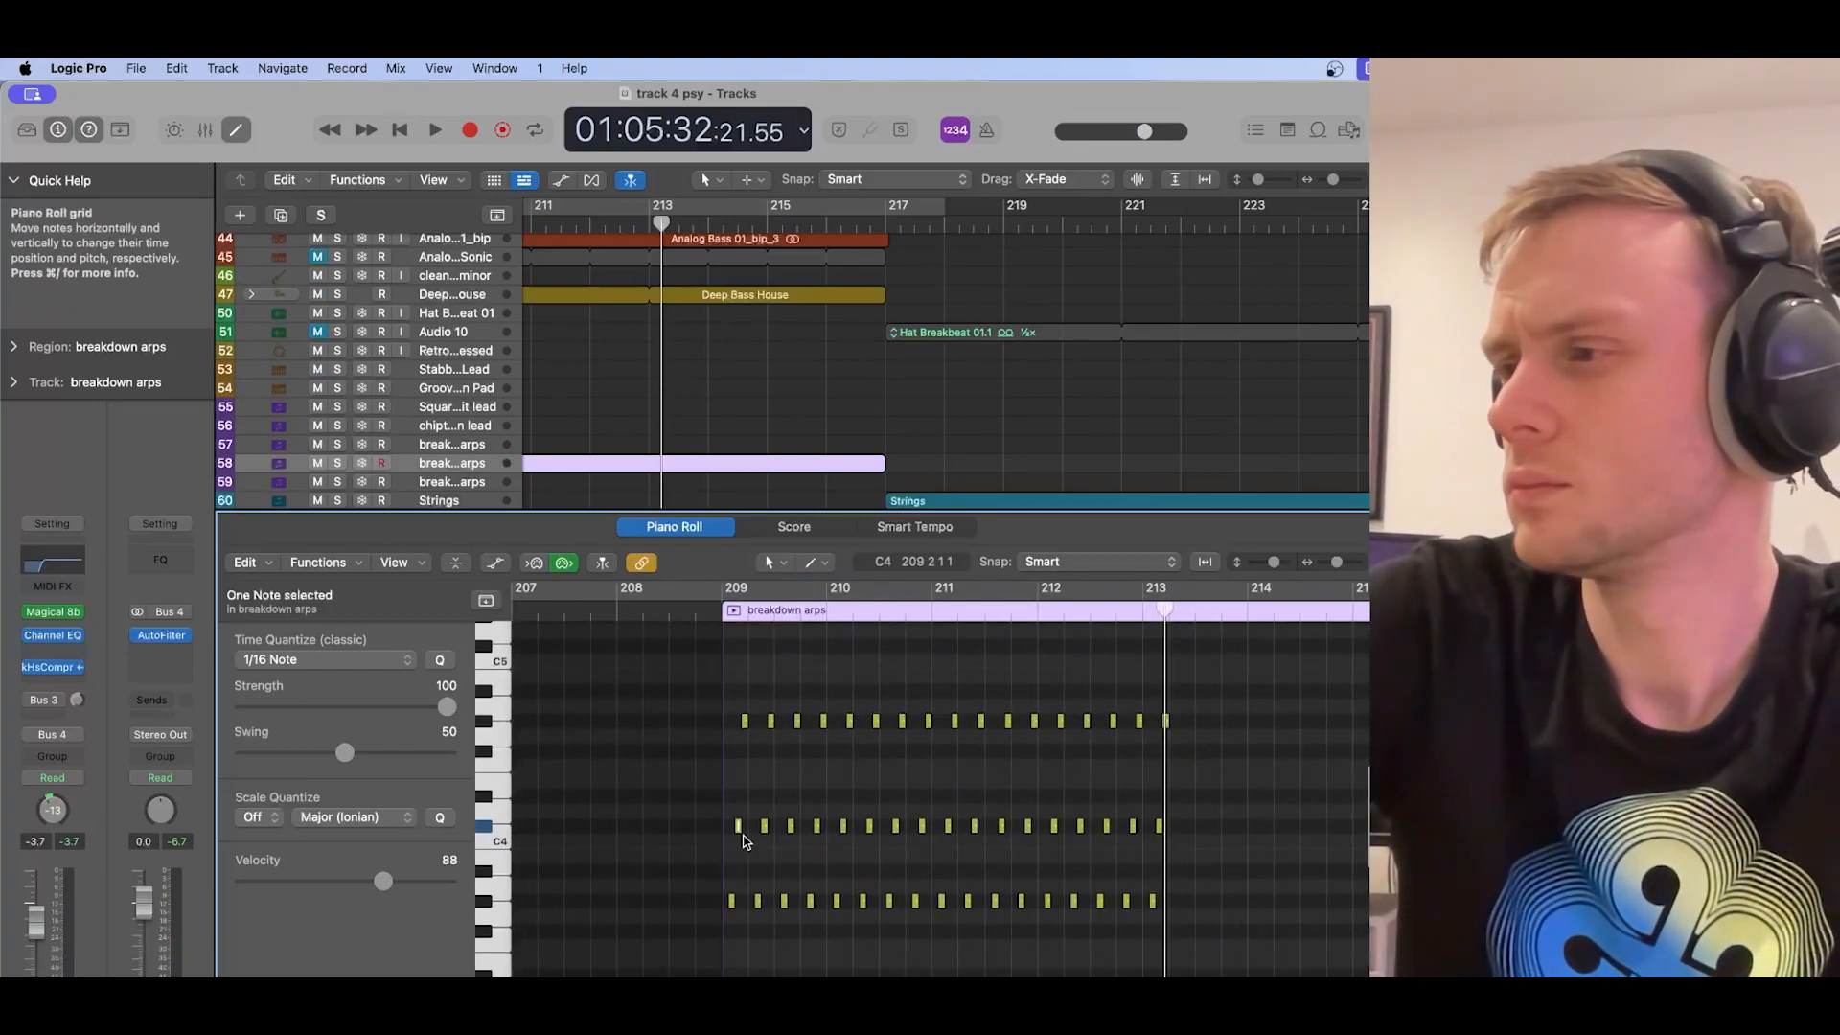
key("alt+Up")
key("alt+Up")
key("alt+Up")
key("alt+Up")
key("alt+Up")
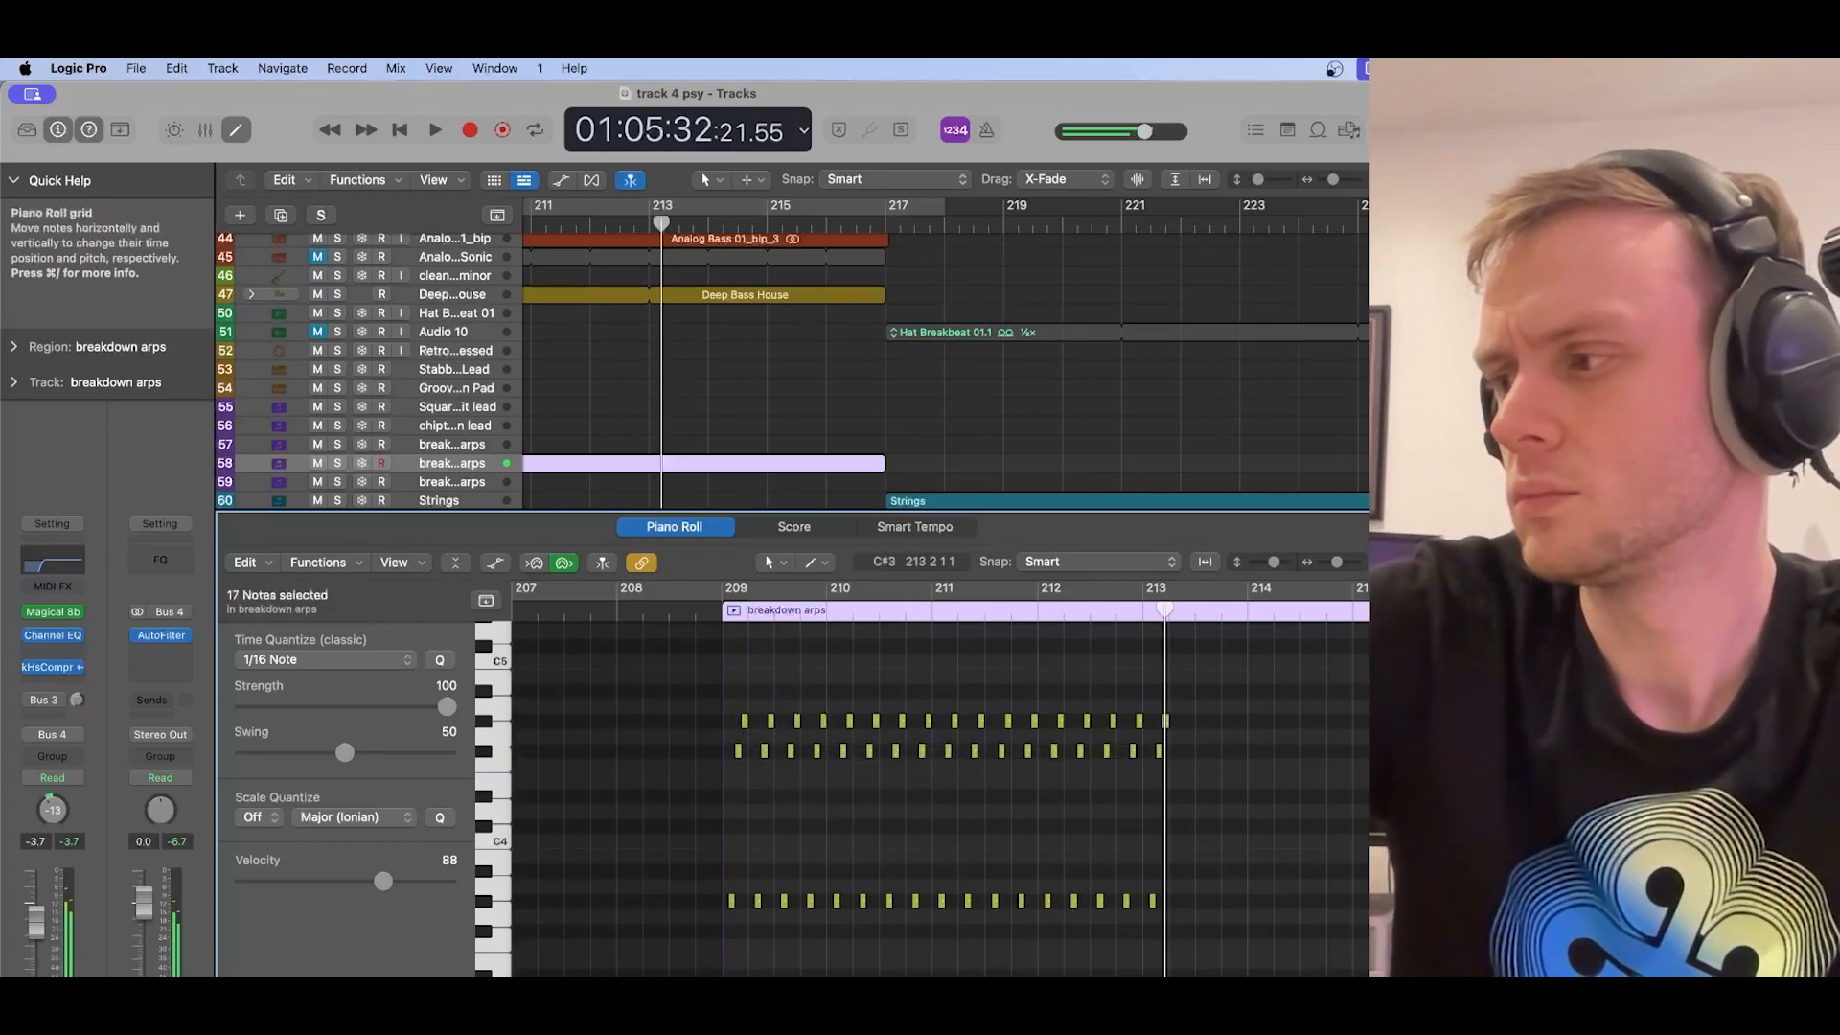
Step: In the bar 209 region, raise the G#3 notes to C#4 and the C#3 notes to G#3
left_click_drag(704, 913, 734, 826)
key("super+z")
mouse_move(734, 904)
left_mouse_down()
mouse_move(730, 822)
mouse_move(729, 901)
left_mouse_up()
left_click(720, 609)
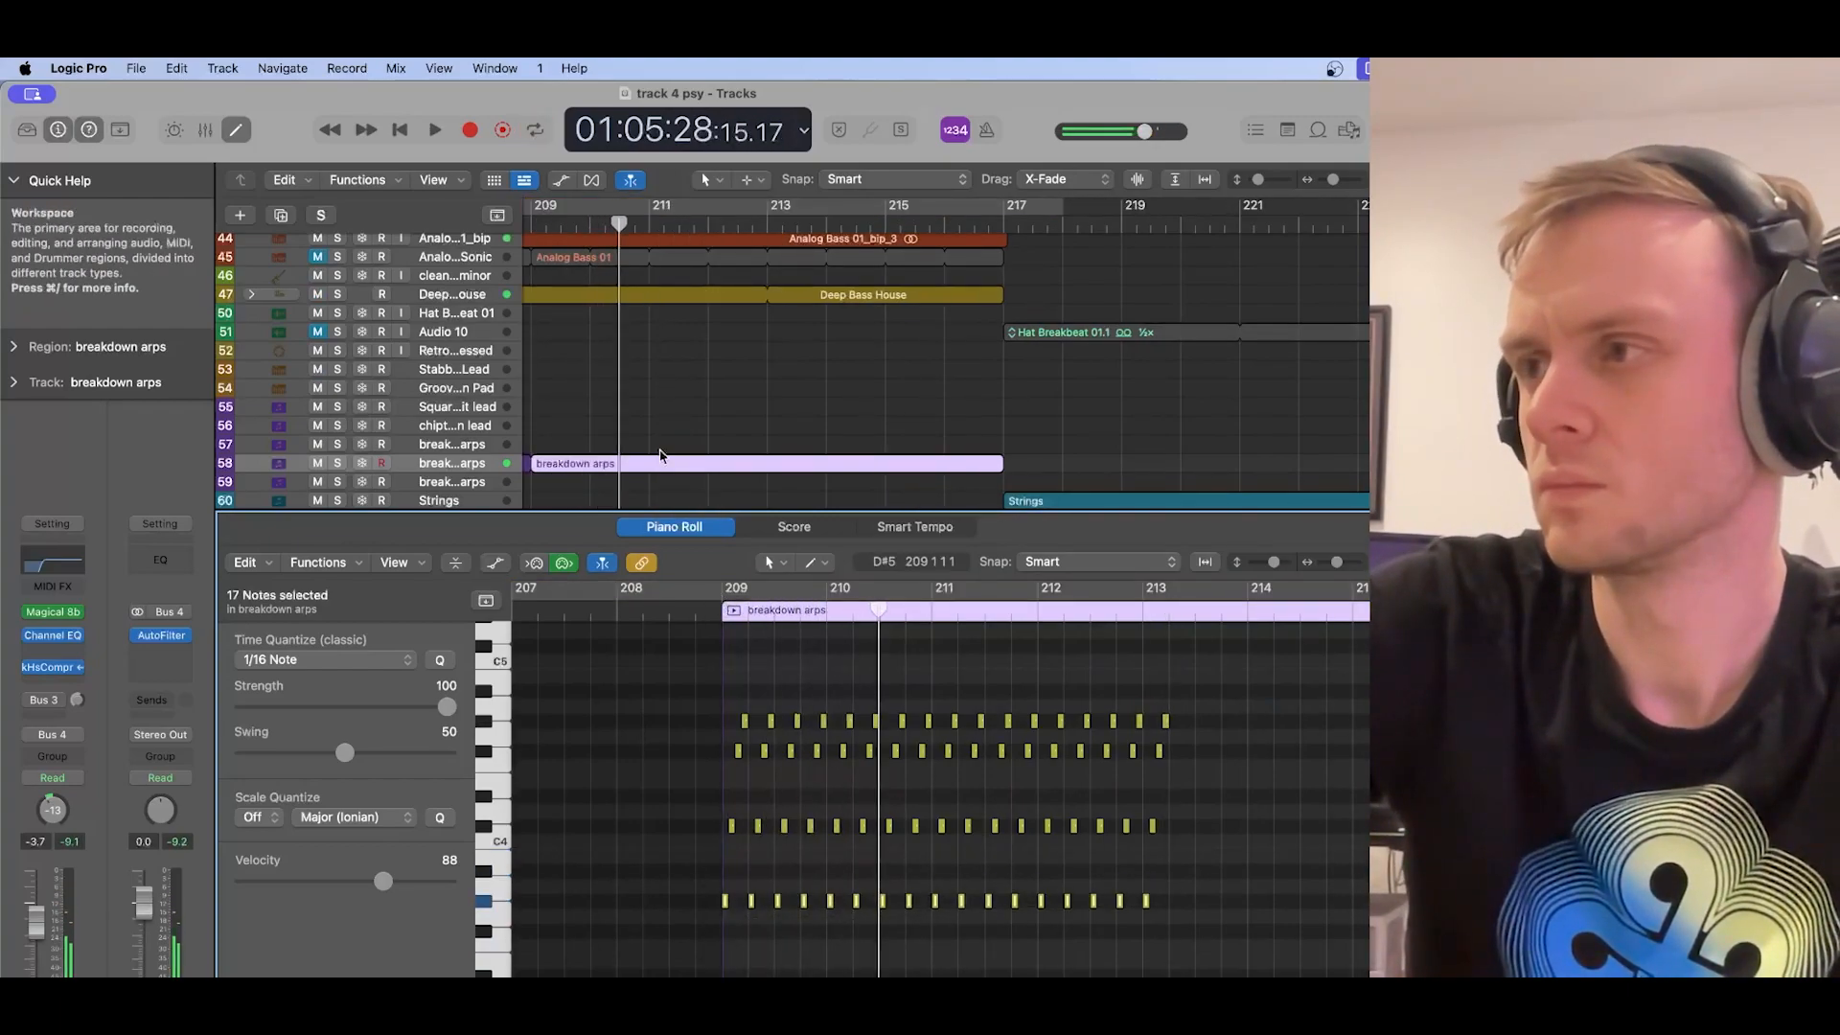
Step: Move the closing G#3 note of the bar 205 region to another pitch
scroll(661, 457, "left", 2)
left_click(576, 464)
left_click_drag(717, 905, 722, 906)
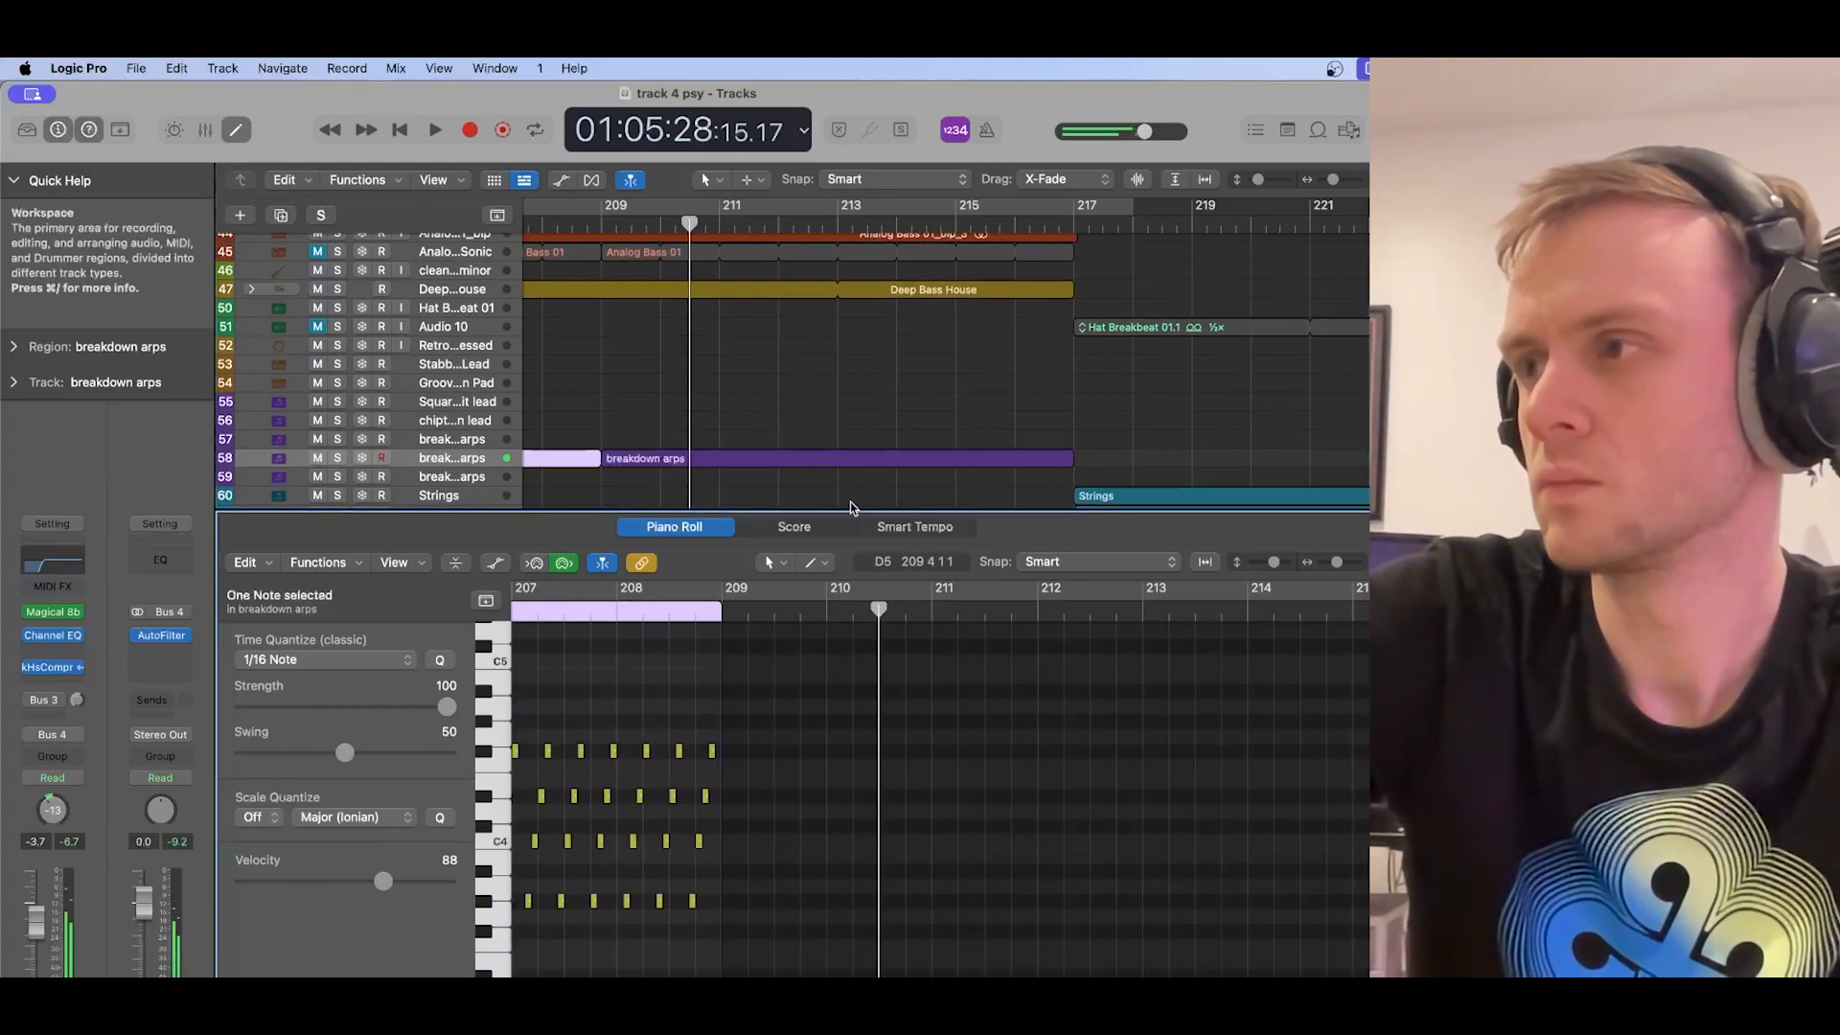
Step: Play back the arps from just before bar 207 into the bar 209 region
scroll(627, 273, "left", 2)
left_click(561, 226)
key("space")
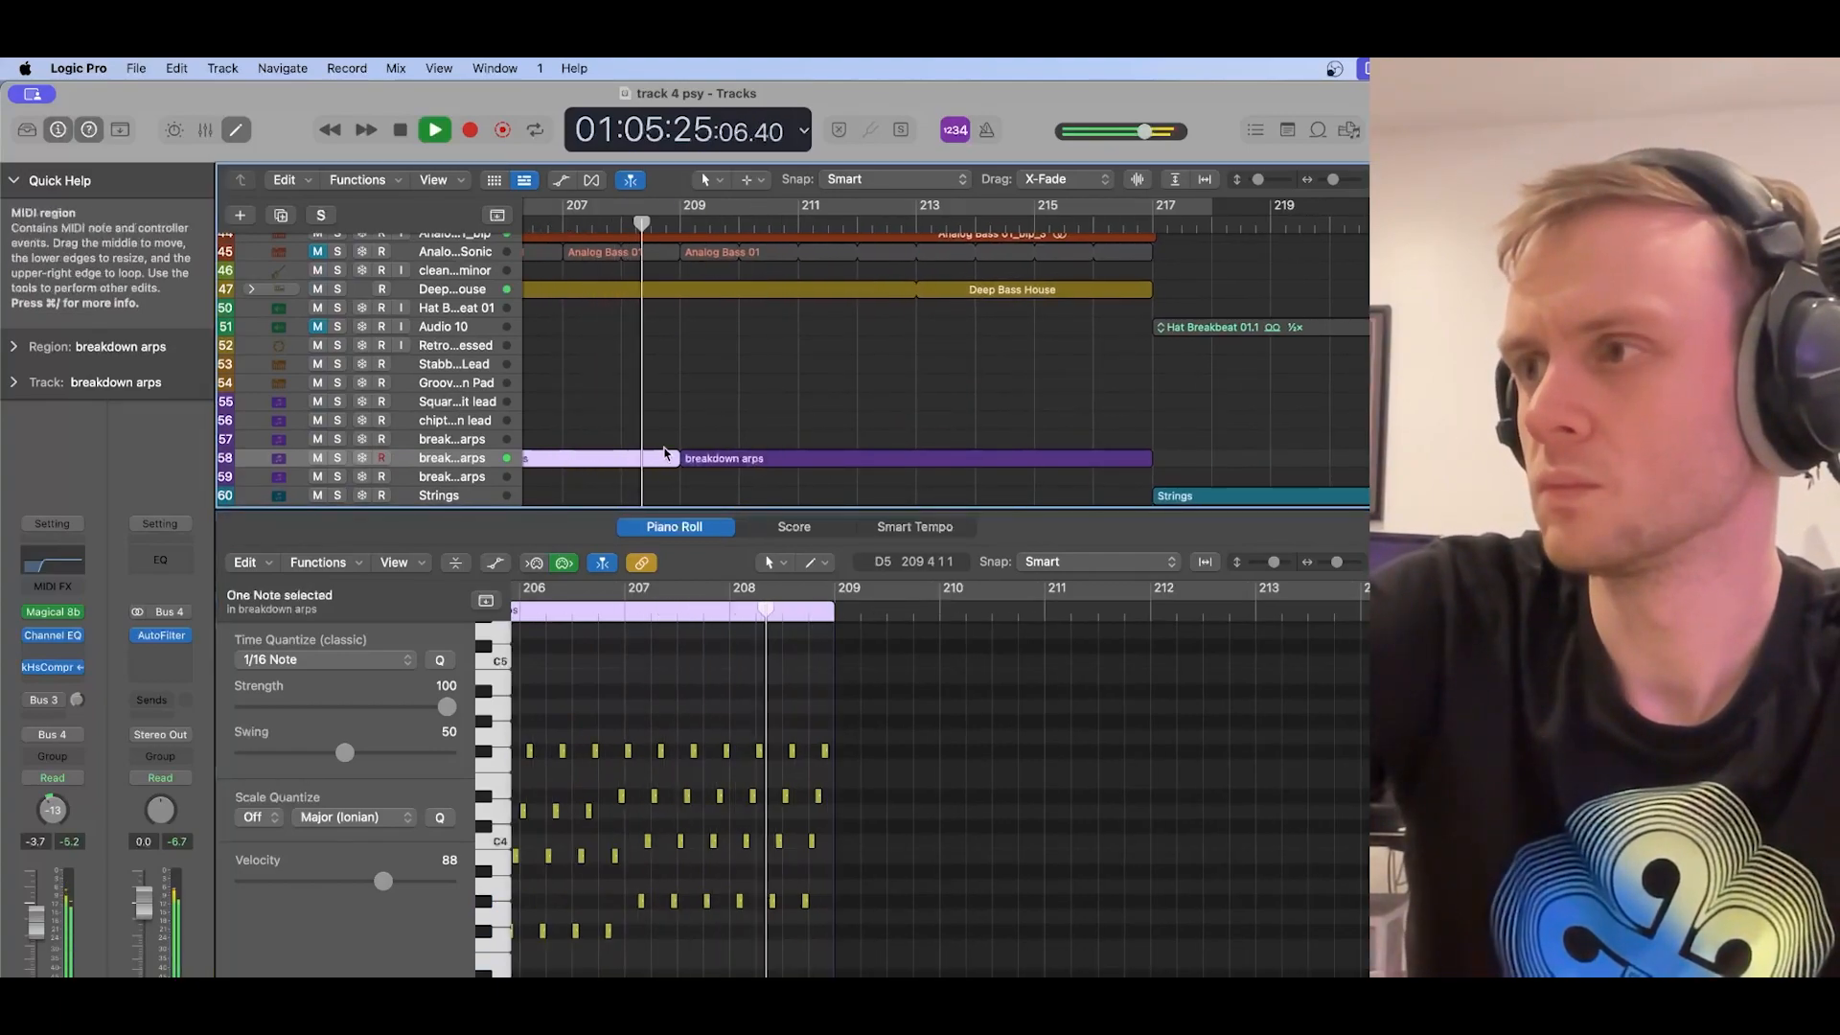
left_click(736, 460)
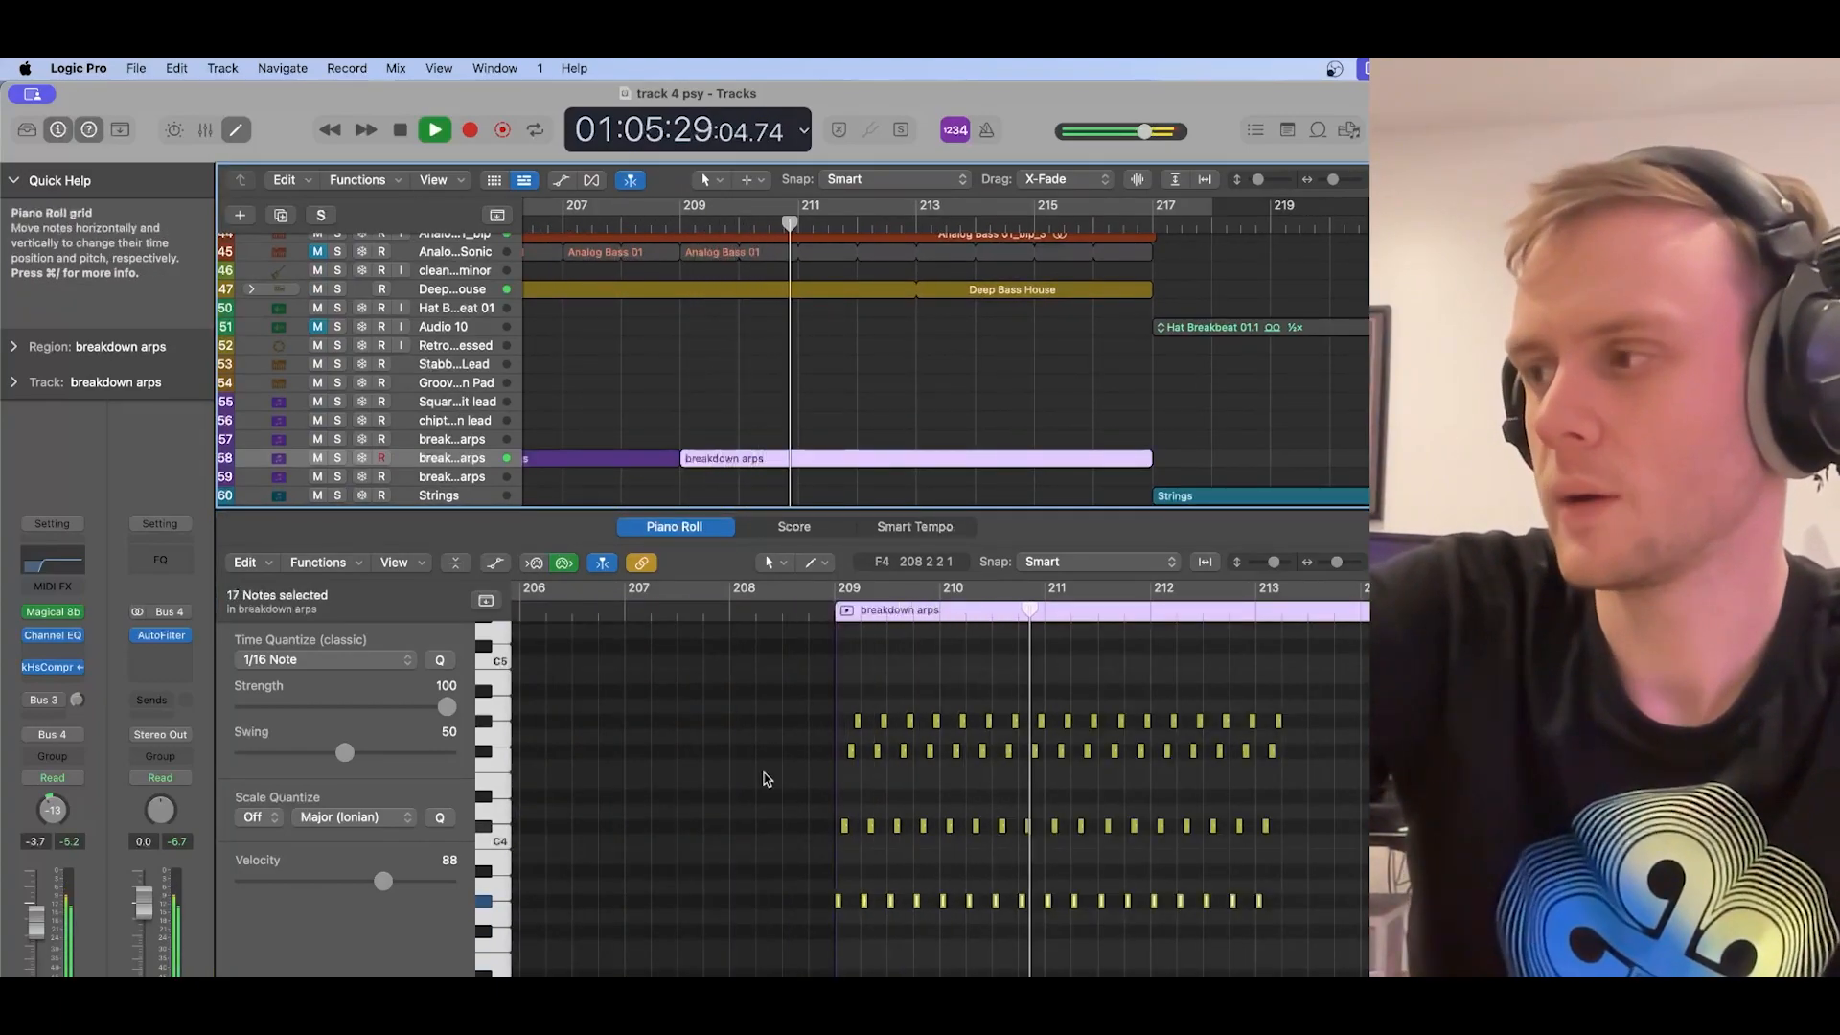
scroll(764, 775, "right", 4)
key("space")
scroll(764, 774, "up", 2)
scroll(767, 778, "right", 1)
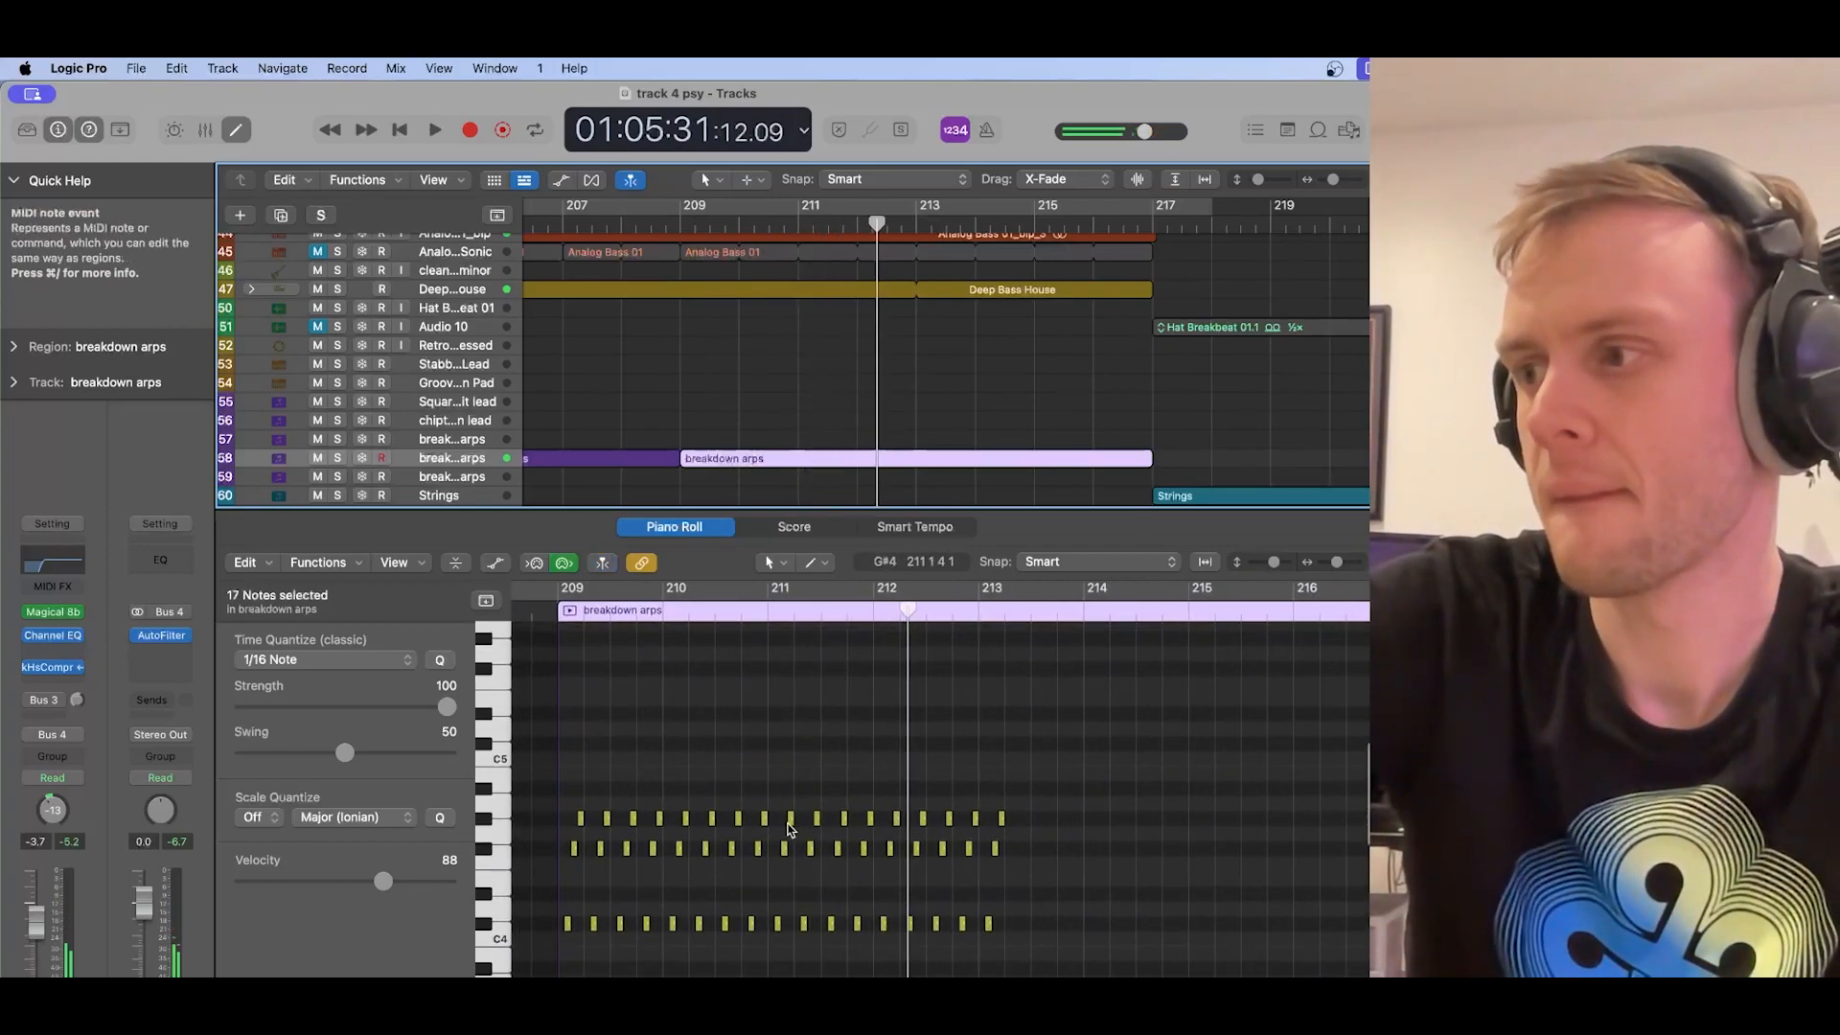
Step: In the bar 209 region, raise the G#4 notes from bar 211 onward by three semitones to B4
left_click(768, 592)
left_click(750, 589)
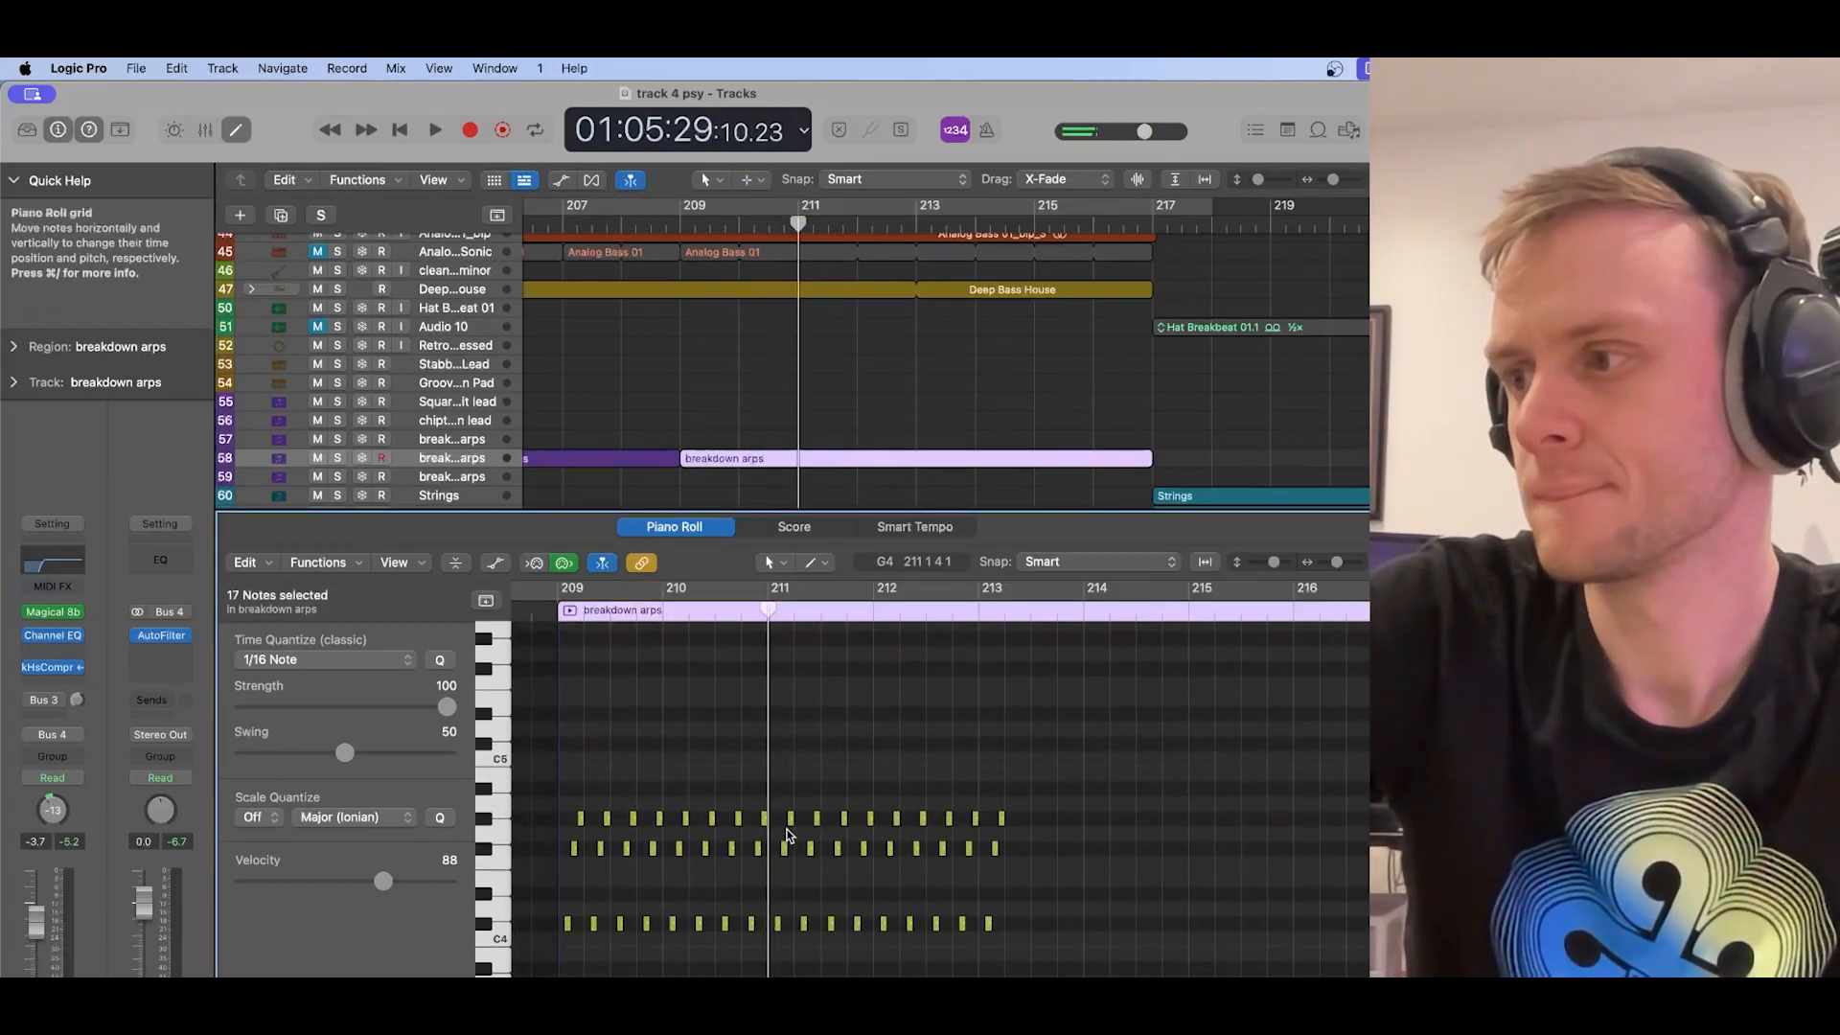
left_click_drag(792, 818, 792, 773)
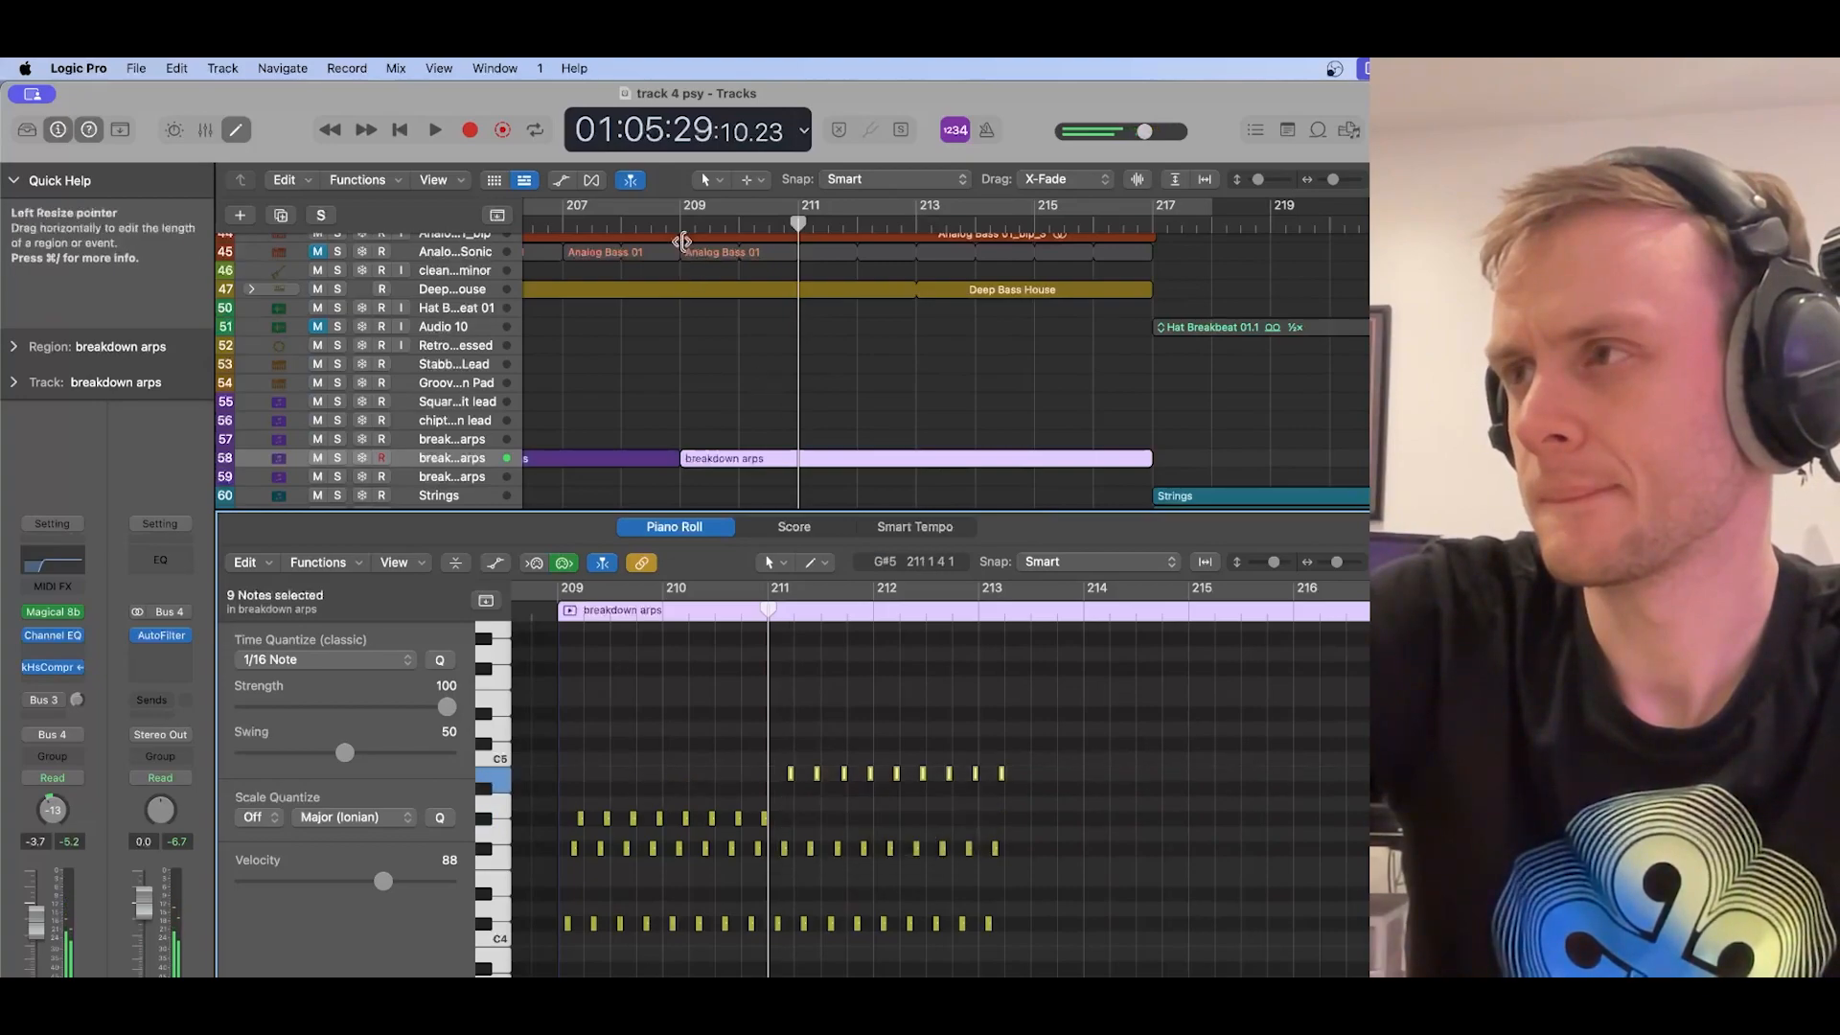
Step: Play back the breakdown arps region from bar 209 to about bar 213
left_click(680, 237)
left_click(680, 223)
left_click(711, 460)
key("space")
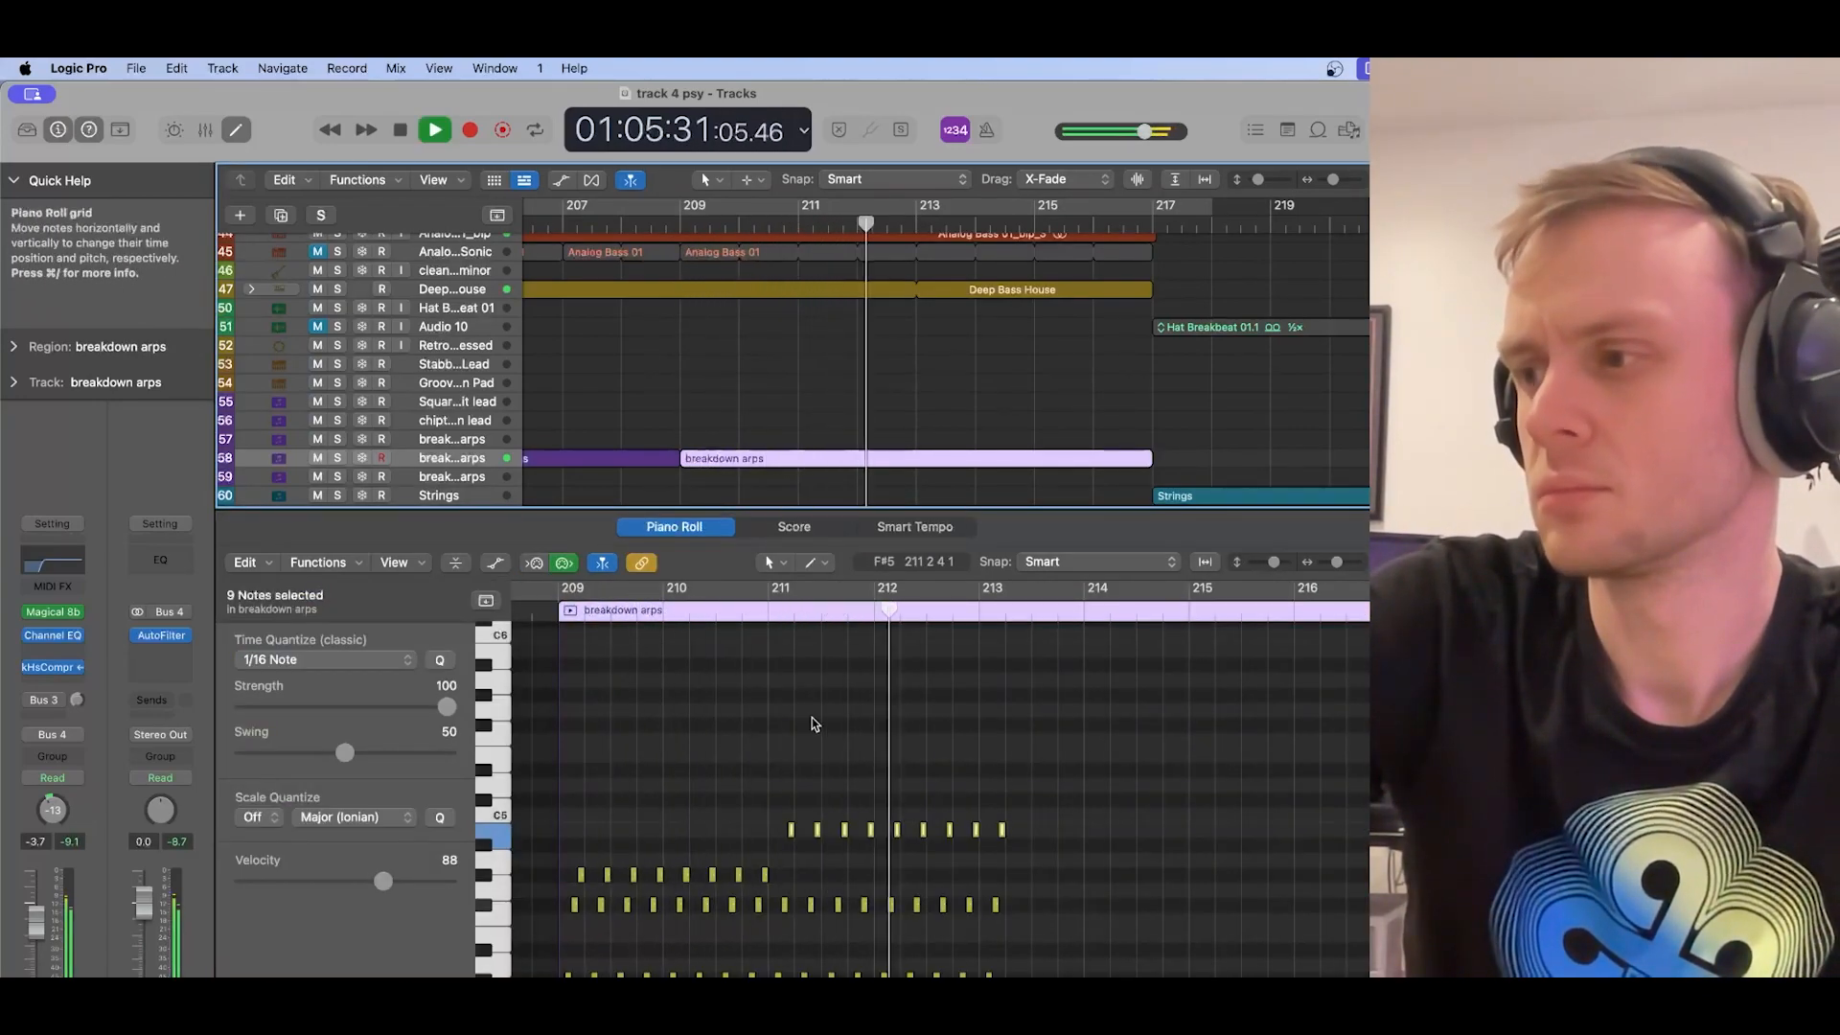
key("space")
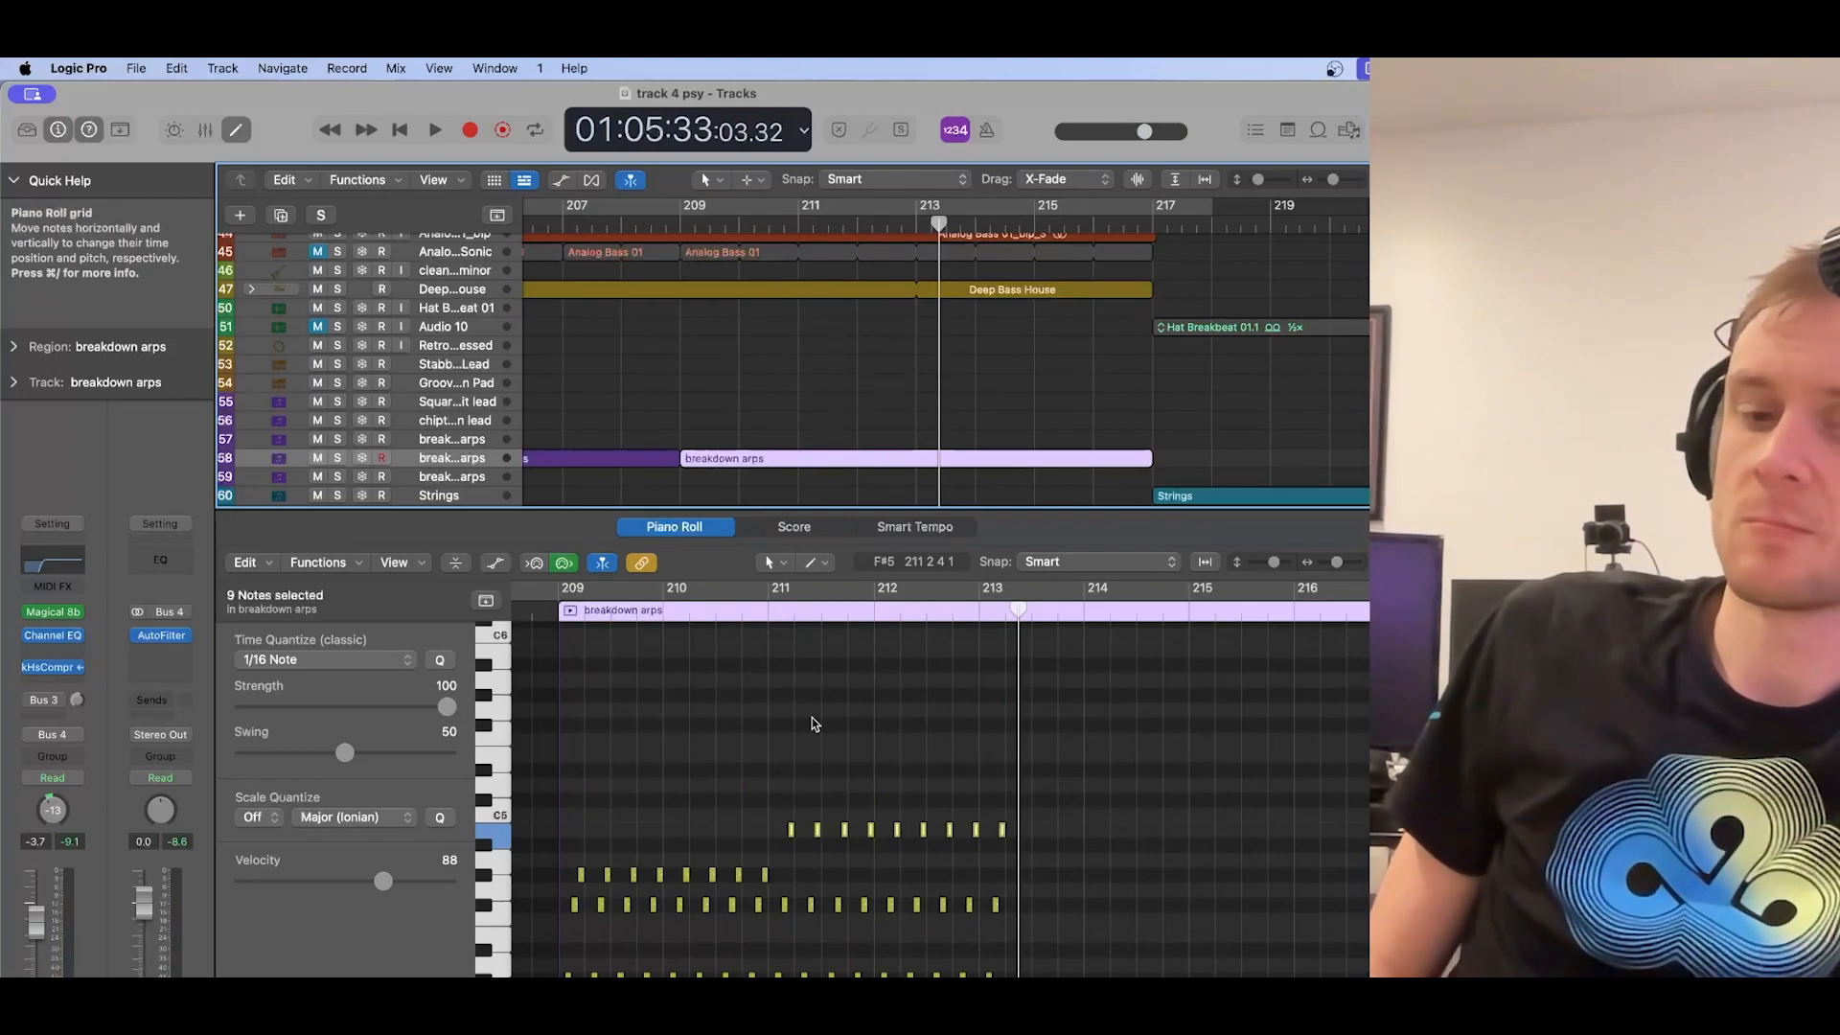
Step: Copy the earlier Inst 78 part ending at bar 61 for reuse in the breakdown
scroll(850, 496, "down", 2)
scroll(850, 497, "left", 2)
scroll(850, 496, "down", 8)
scroll(851, 497, "left", 20)
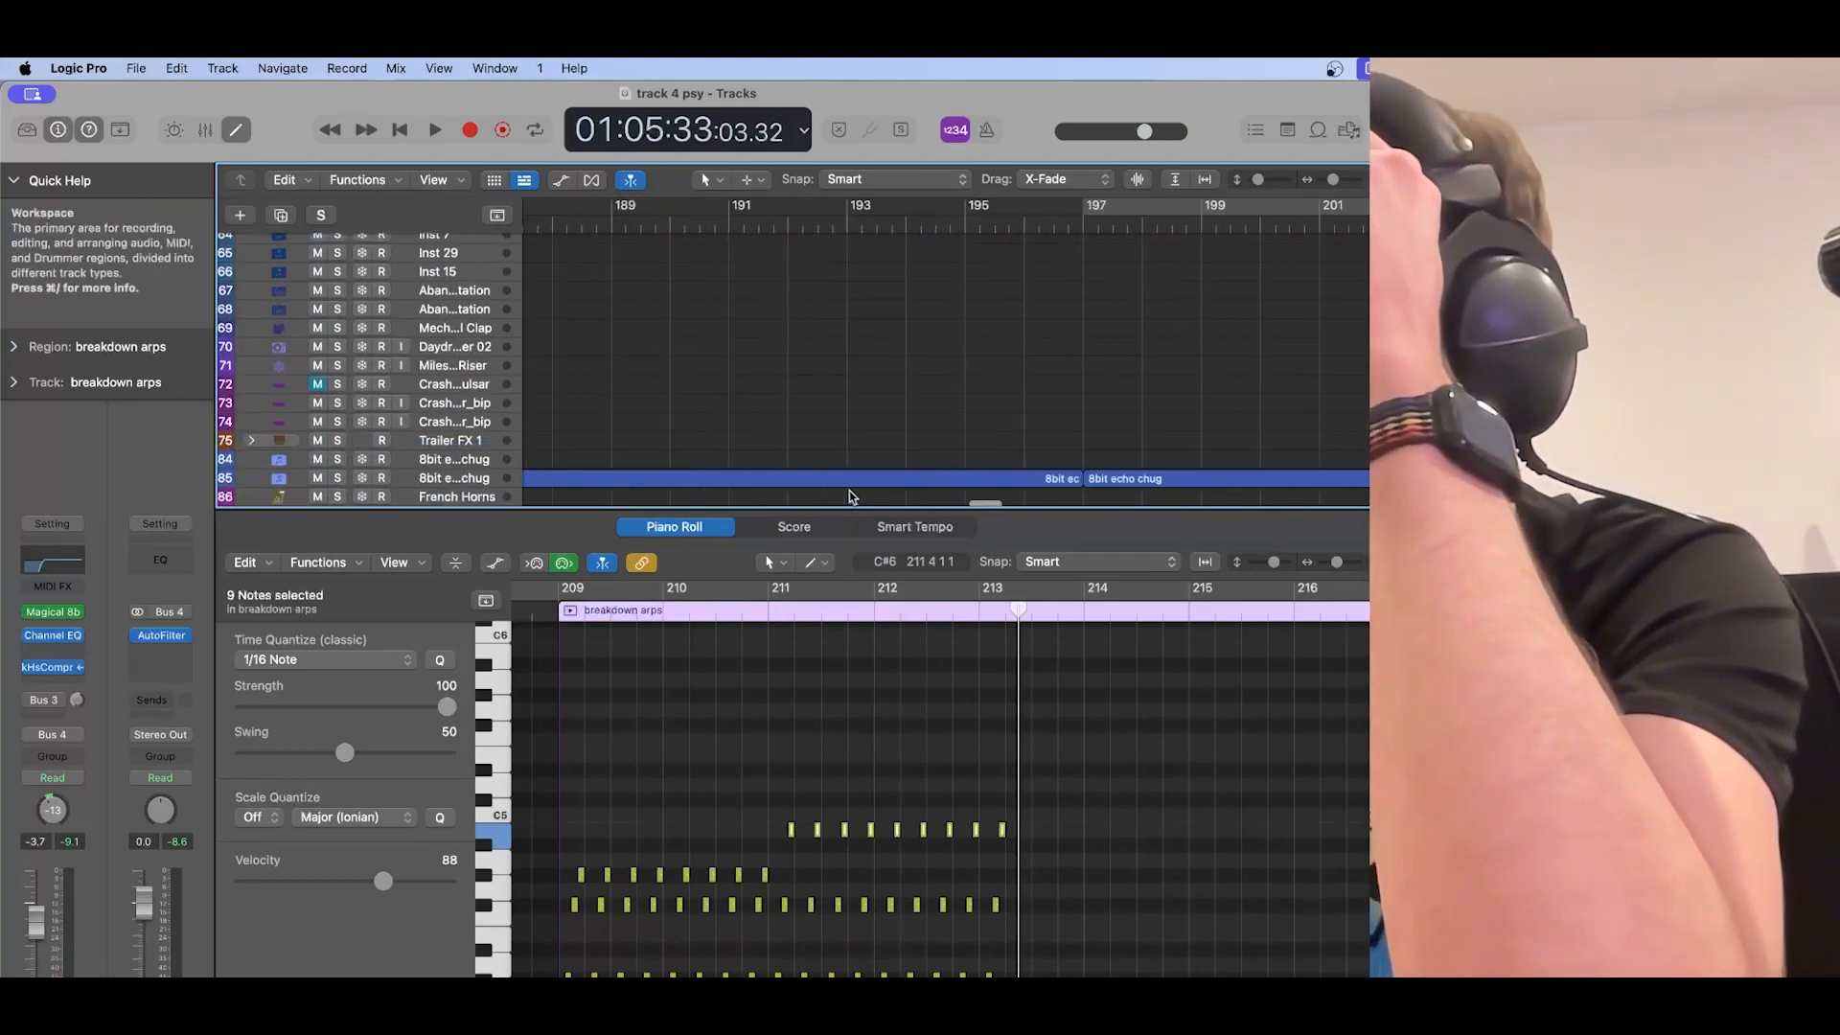
scroll(843, 498, "left", 13)
scroll(836, 400, "up", 2)
scroll(838, 401, "down", 5)
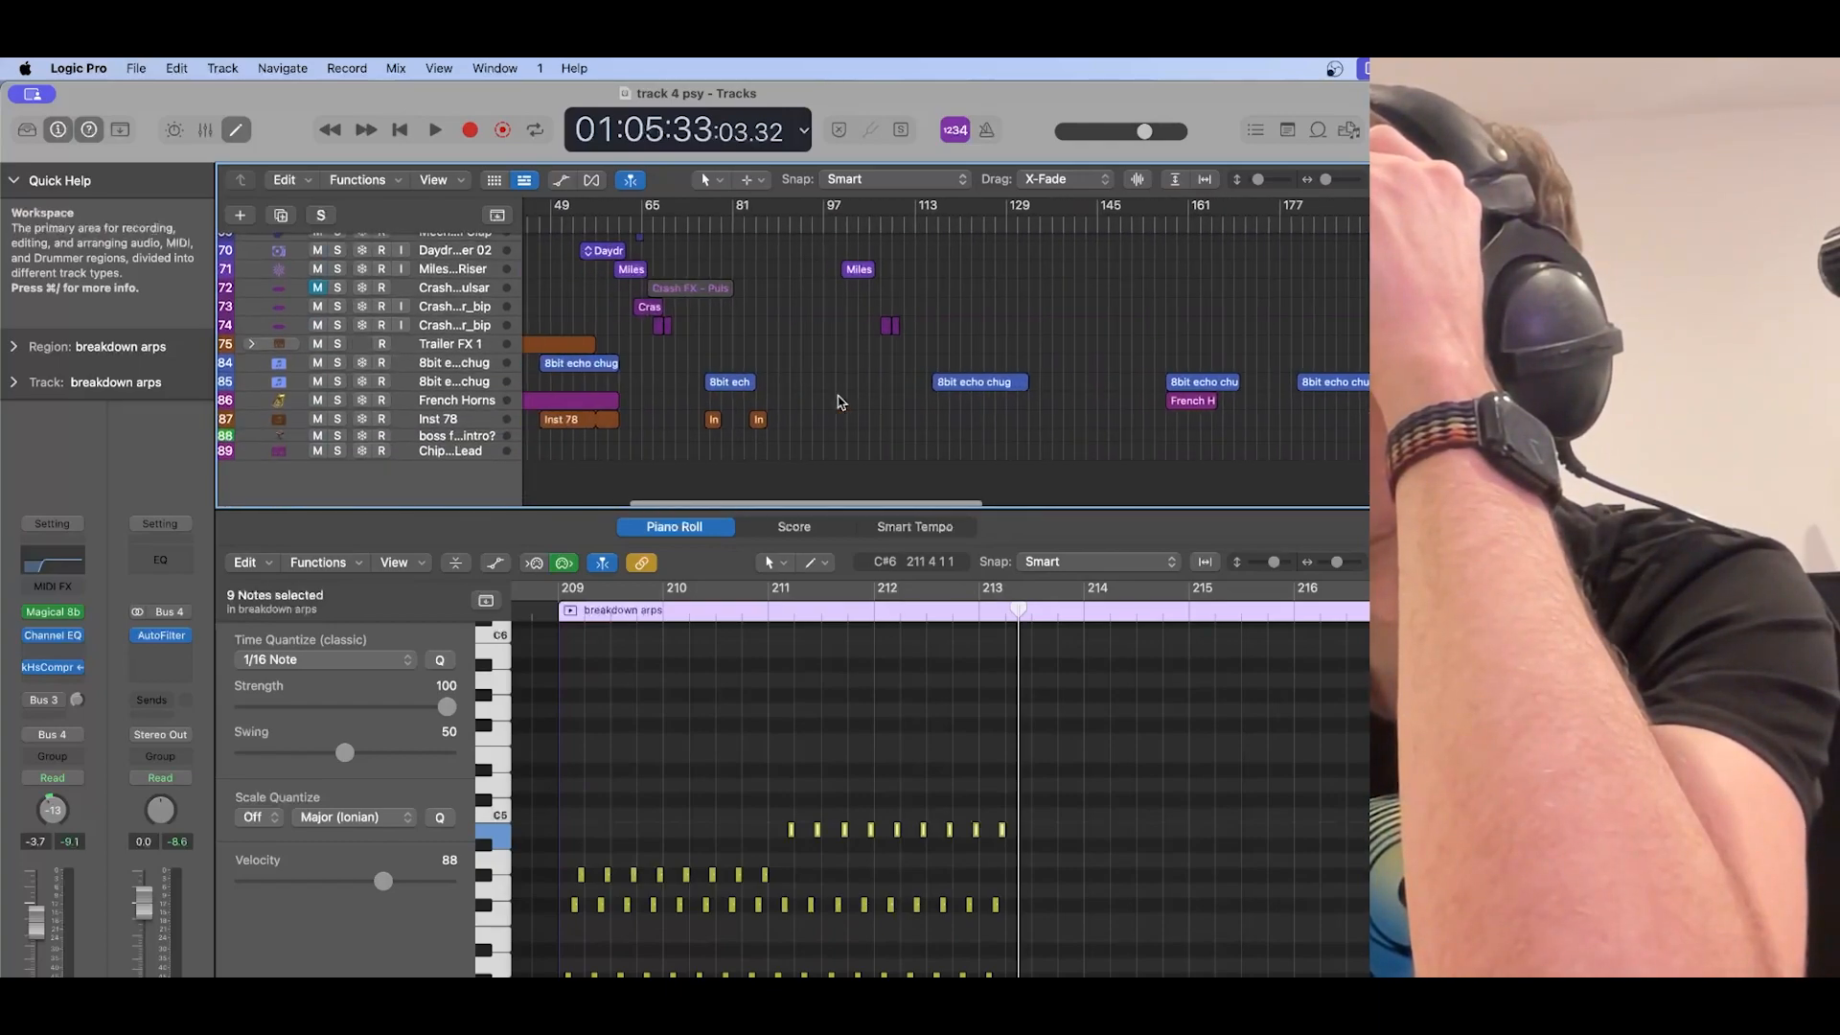
scroll(839, 401, "left", 4)
left_click(768, 423)
scroll(766, 427, "right", 10)
scroll(767, 427, "right", 5)
scroll(766, 427, "up", 8)
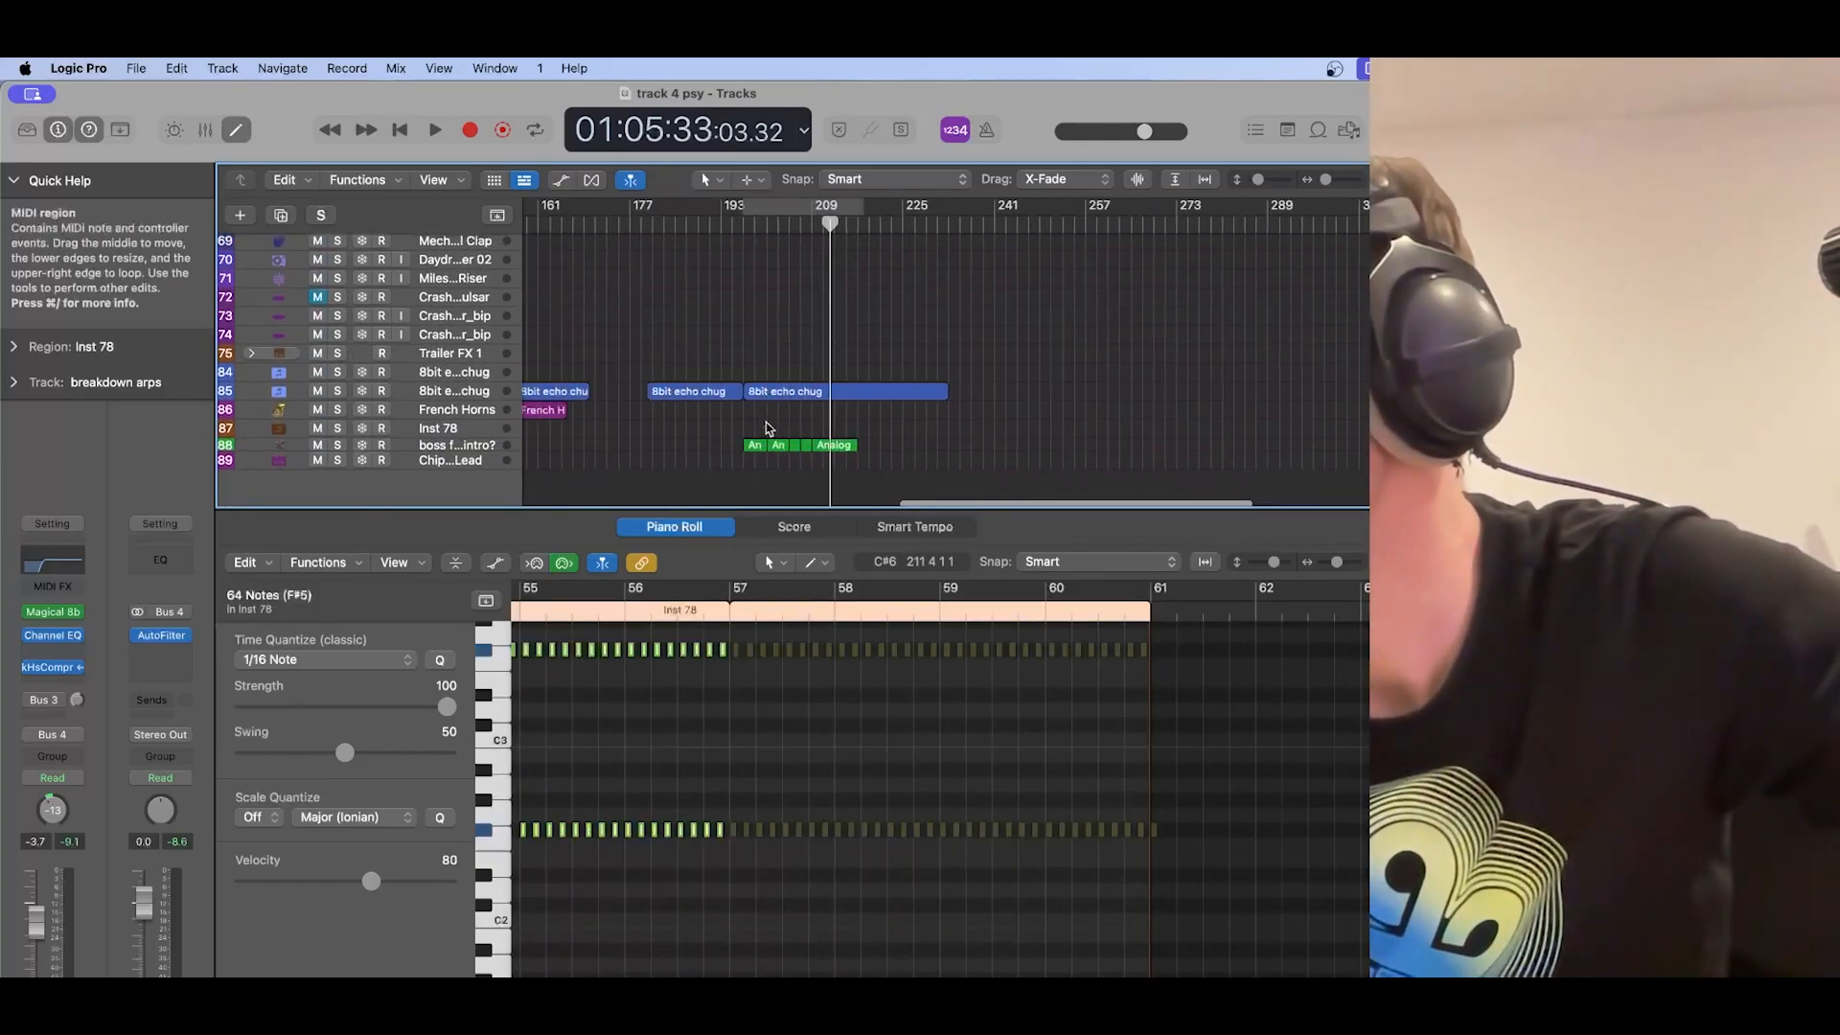
Step: Move the bar 209 breakdown arps region down to track 59 and paste the Inst 78 part at bar 209 on track 58
scroll(766, 427, "up", 5)
left_click(874, 224)
left_click_drag(799, 337, 797, 361)
left_click(735, 224)
left_click(488, 338)
key("super+v")
left_click(848, 420)
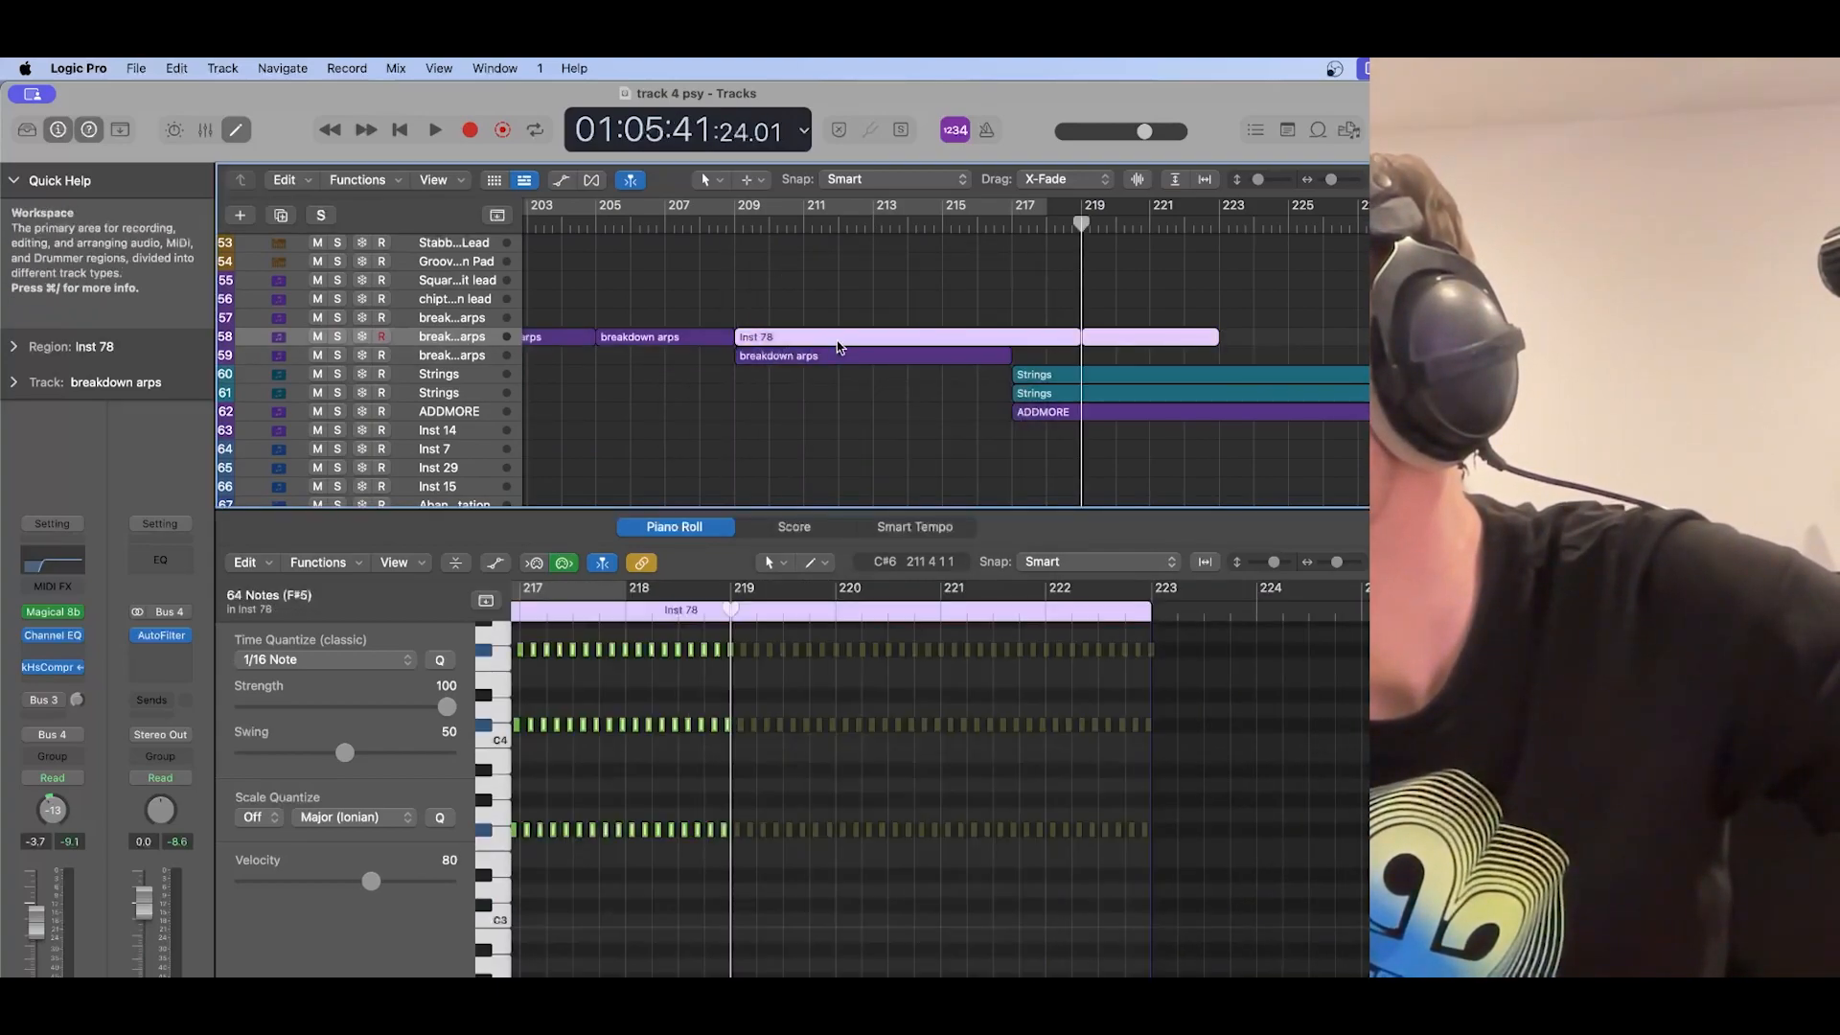
Step: Play back from bar 209 and mute track 59 so only the pasted Inst 78 part is heard on the arps
scroll(817, 338, "up", 3)
scroll(817, 338, "down", 3)
left_click(736, 224)
key("space")
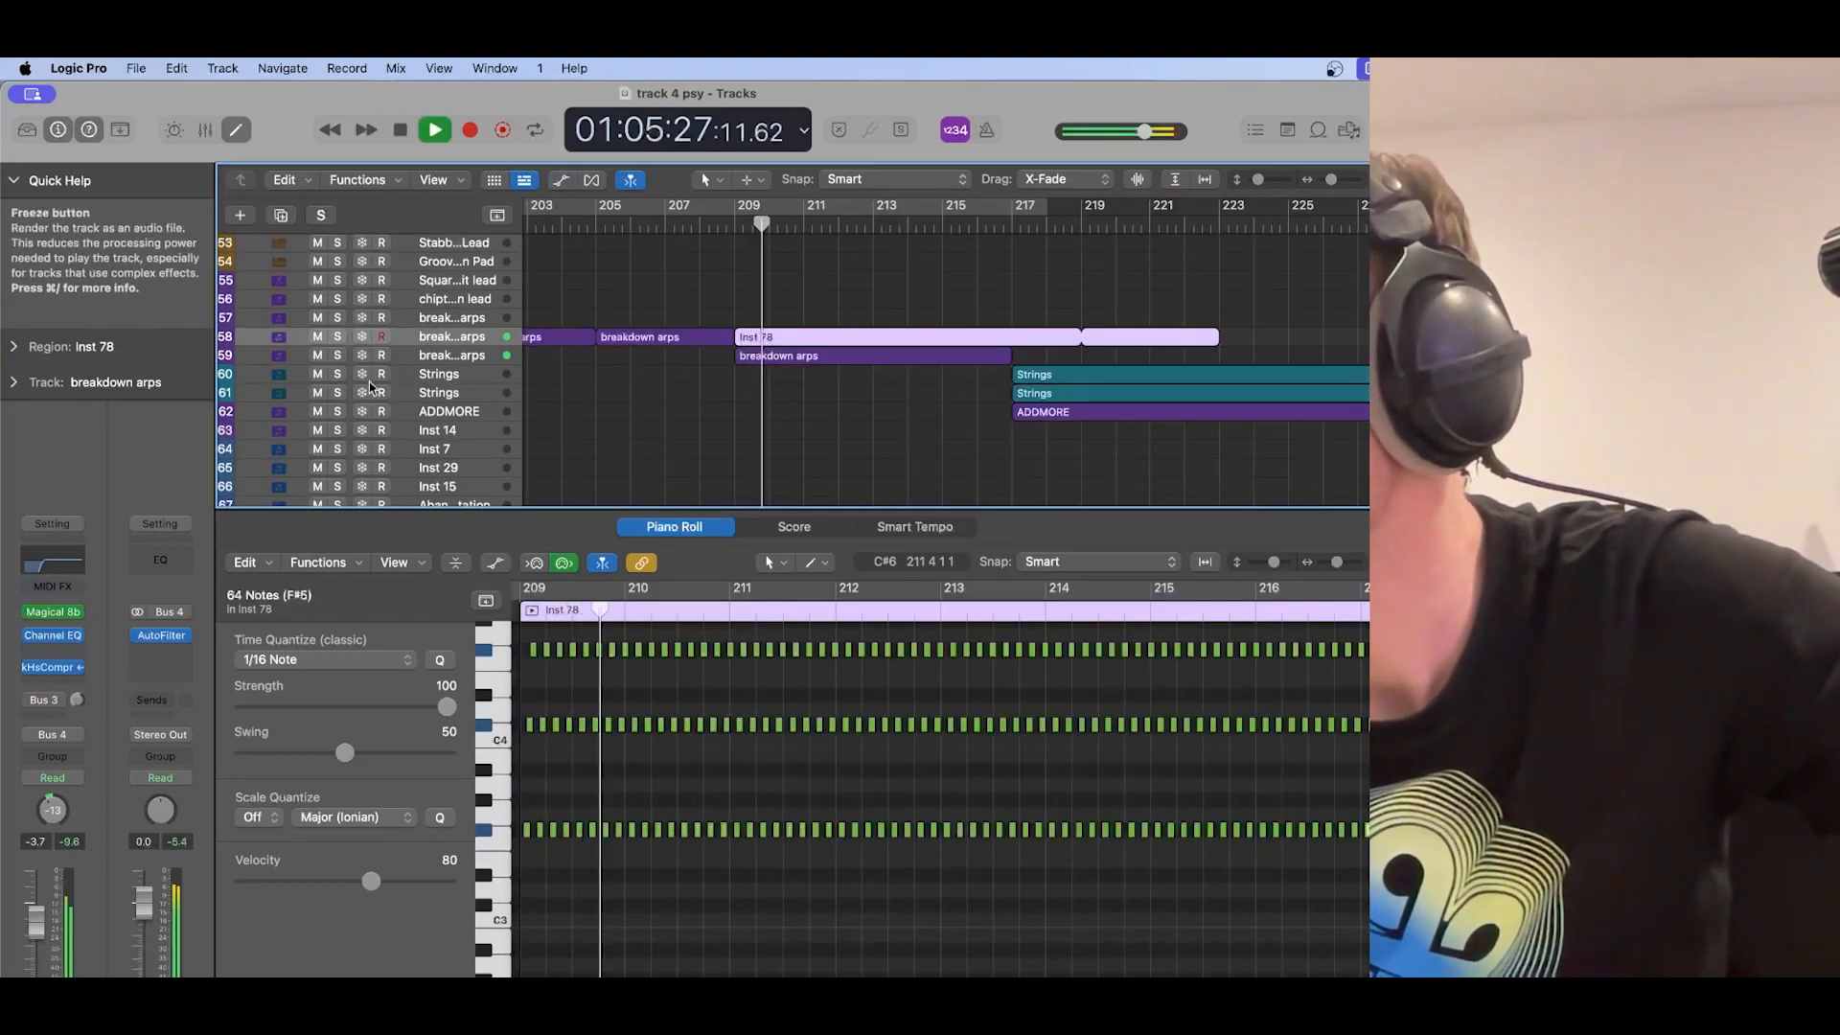
left_click(337, 358)
left_click(337, 357)
left_click(318, 357)
key("space")
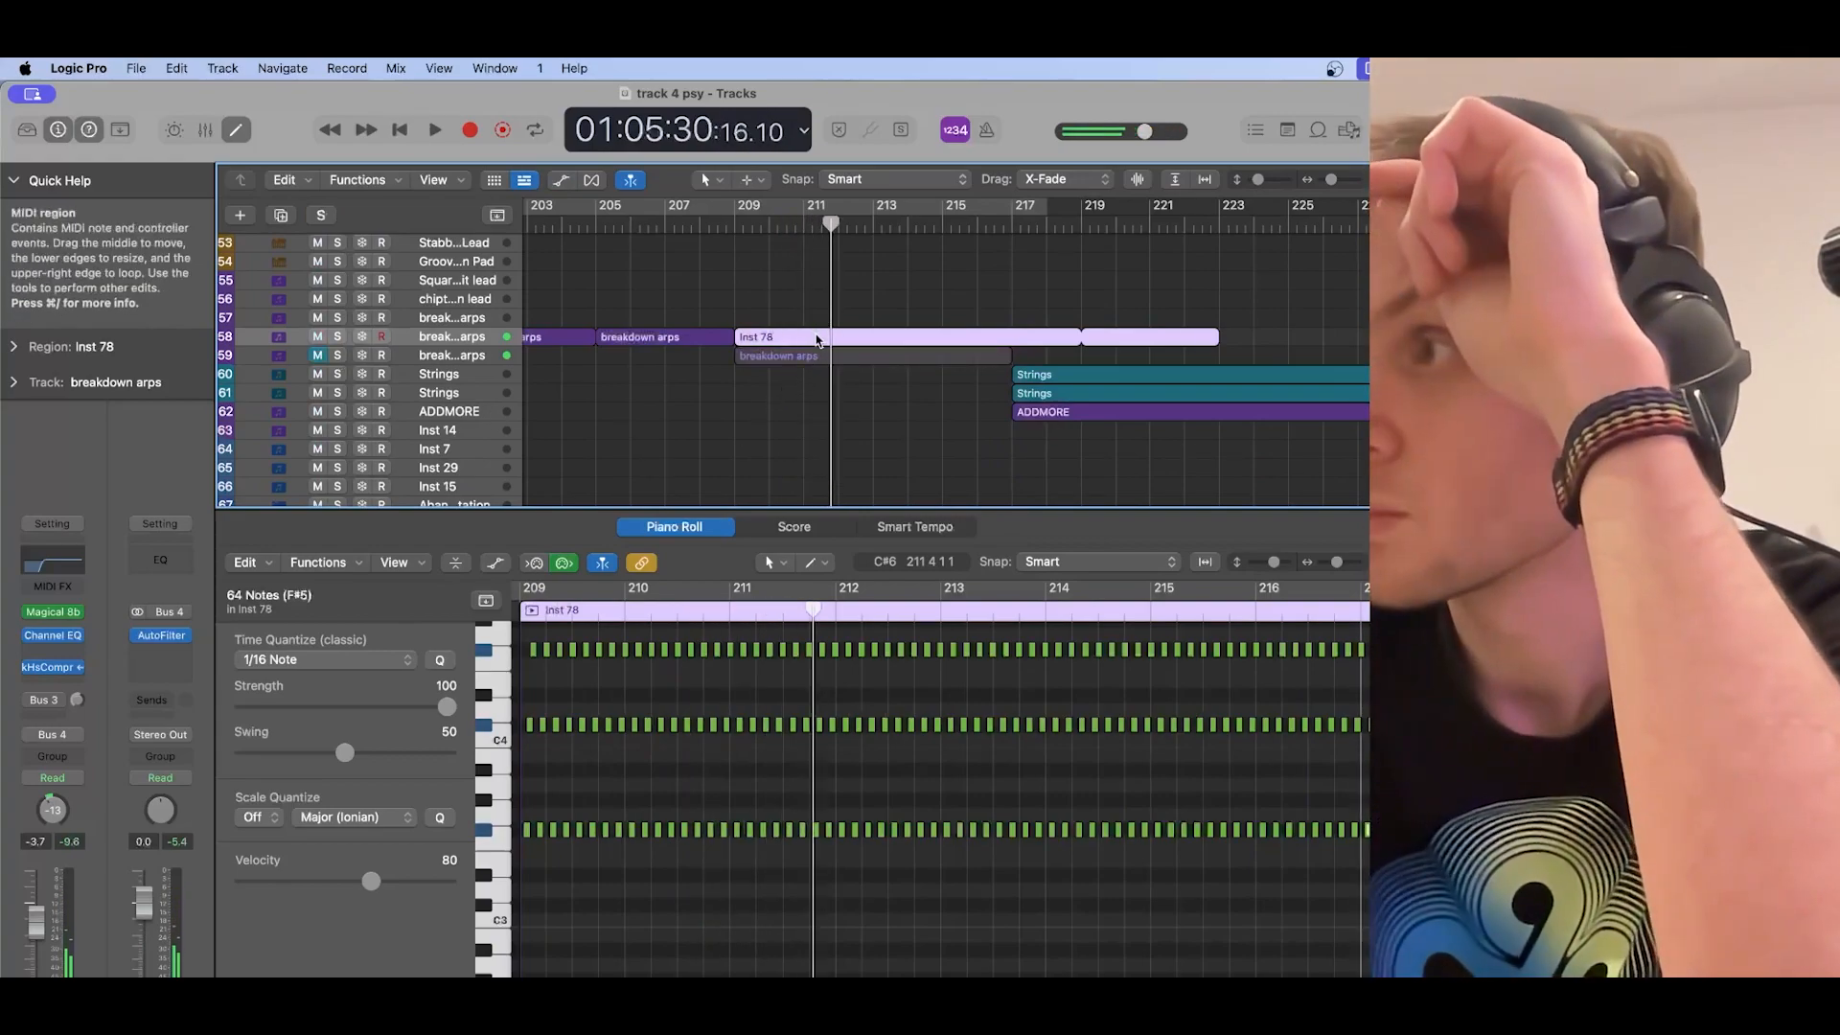
Step: Raise all F#3 notes in the Inst 78 region by two semitones to G#3
scroll(578, 872, "left", 2)
scroll(666, 973, "down", 3)
scroll(660, 976, "right", 3)
left_click(657, 976)
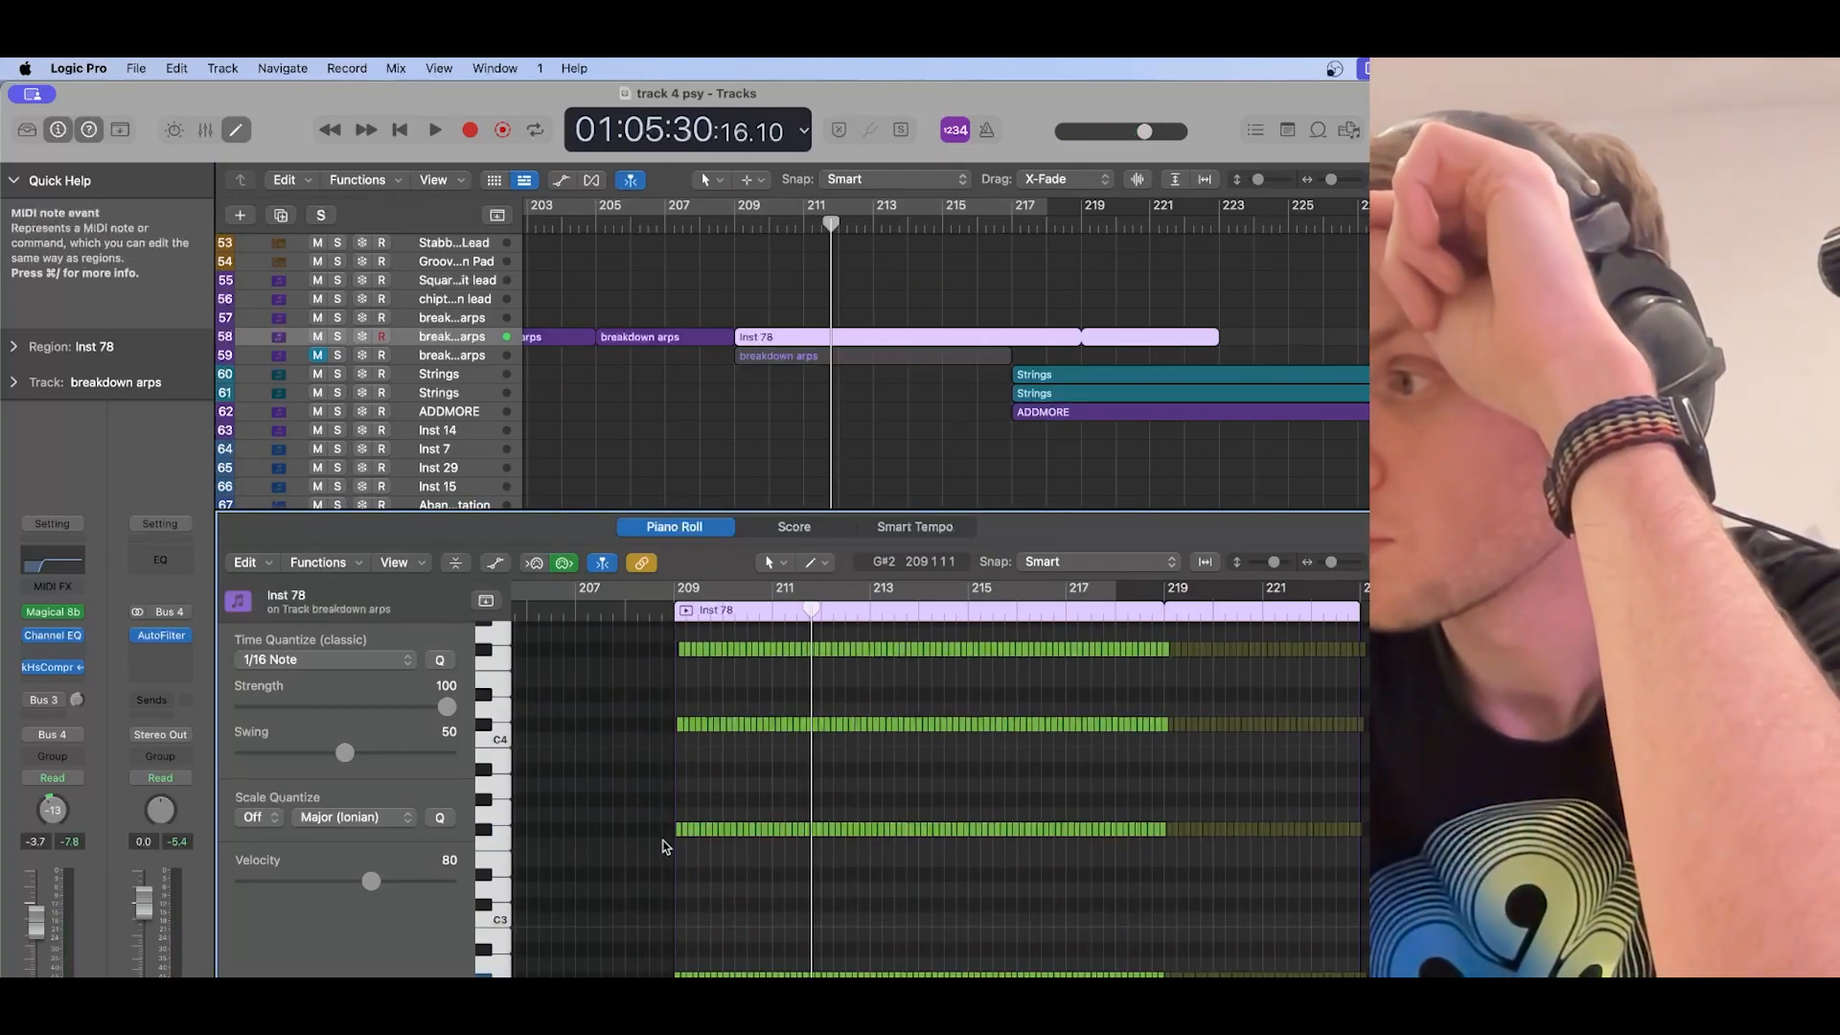
left_click_drag(666, 846, 1218, 803)
left_click_drag(931, 834, 930, 803)
Step: Play back the edited Inst 78 region from bar 209 to bar 211
scroll(682, 828, "up", 3)
left_click(671, 604)
key("space")
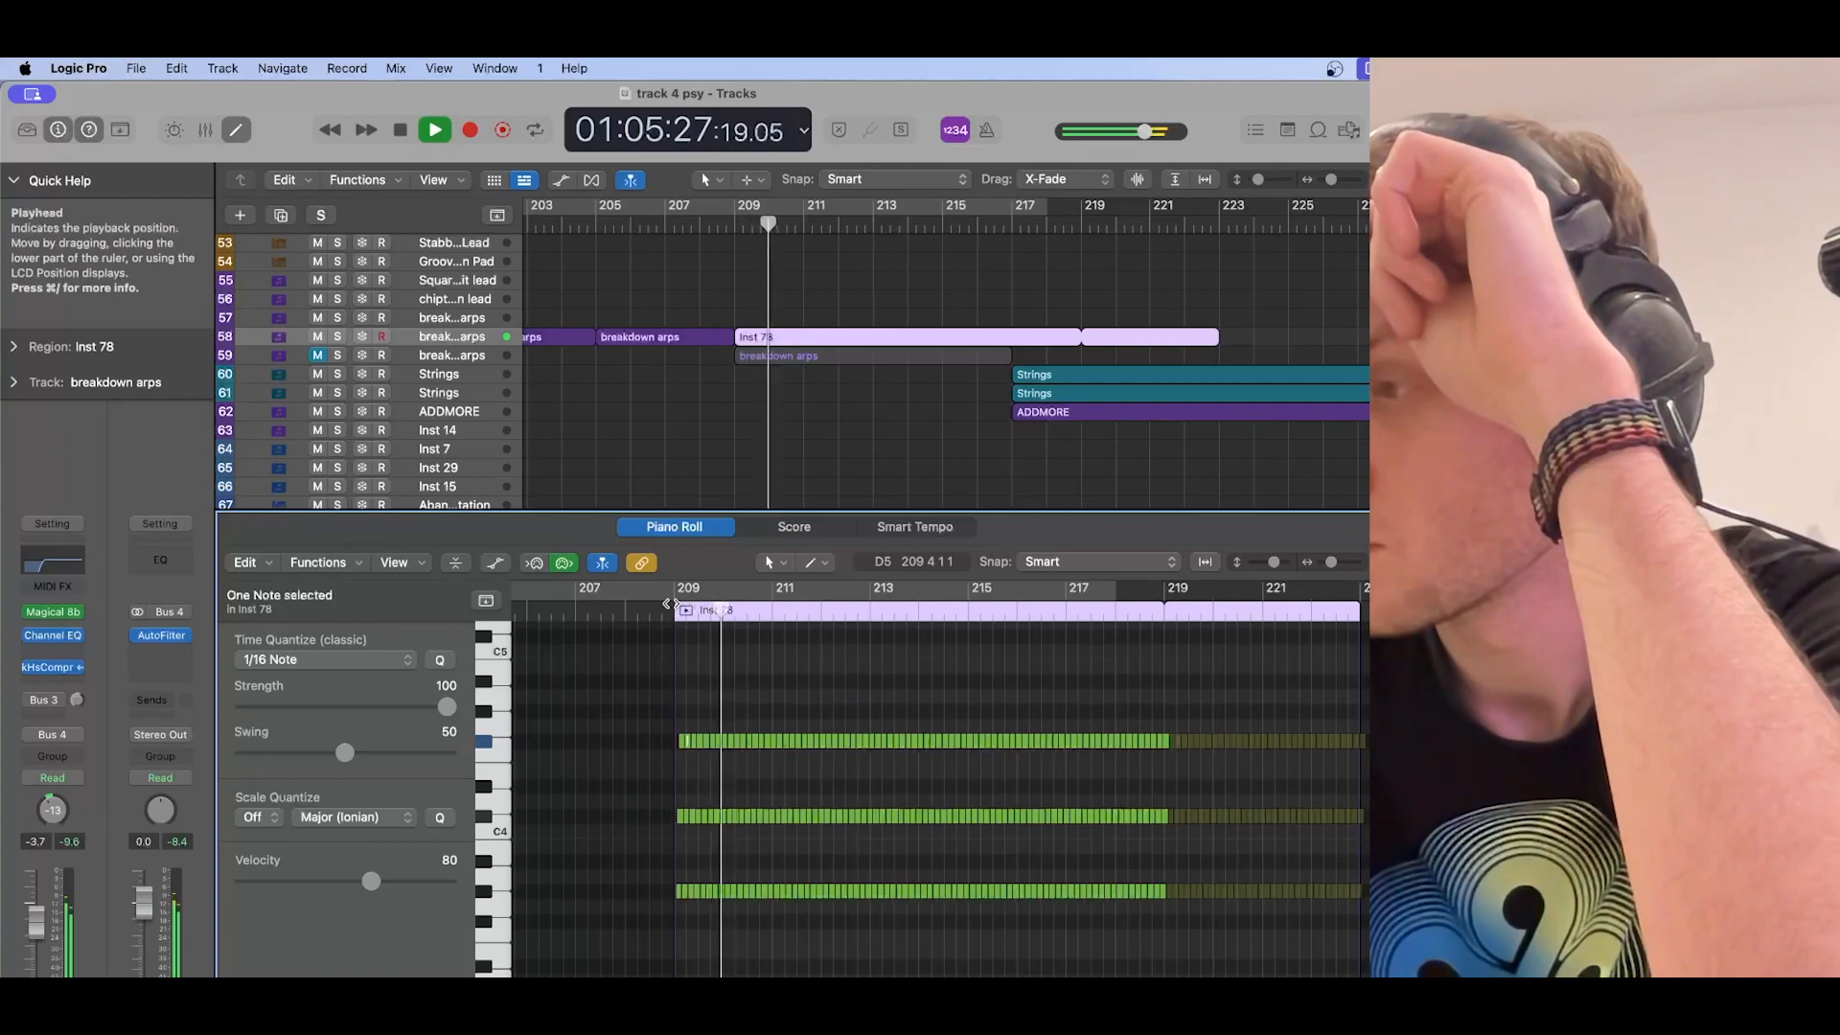
key("space")
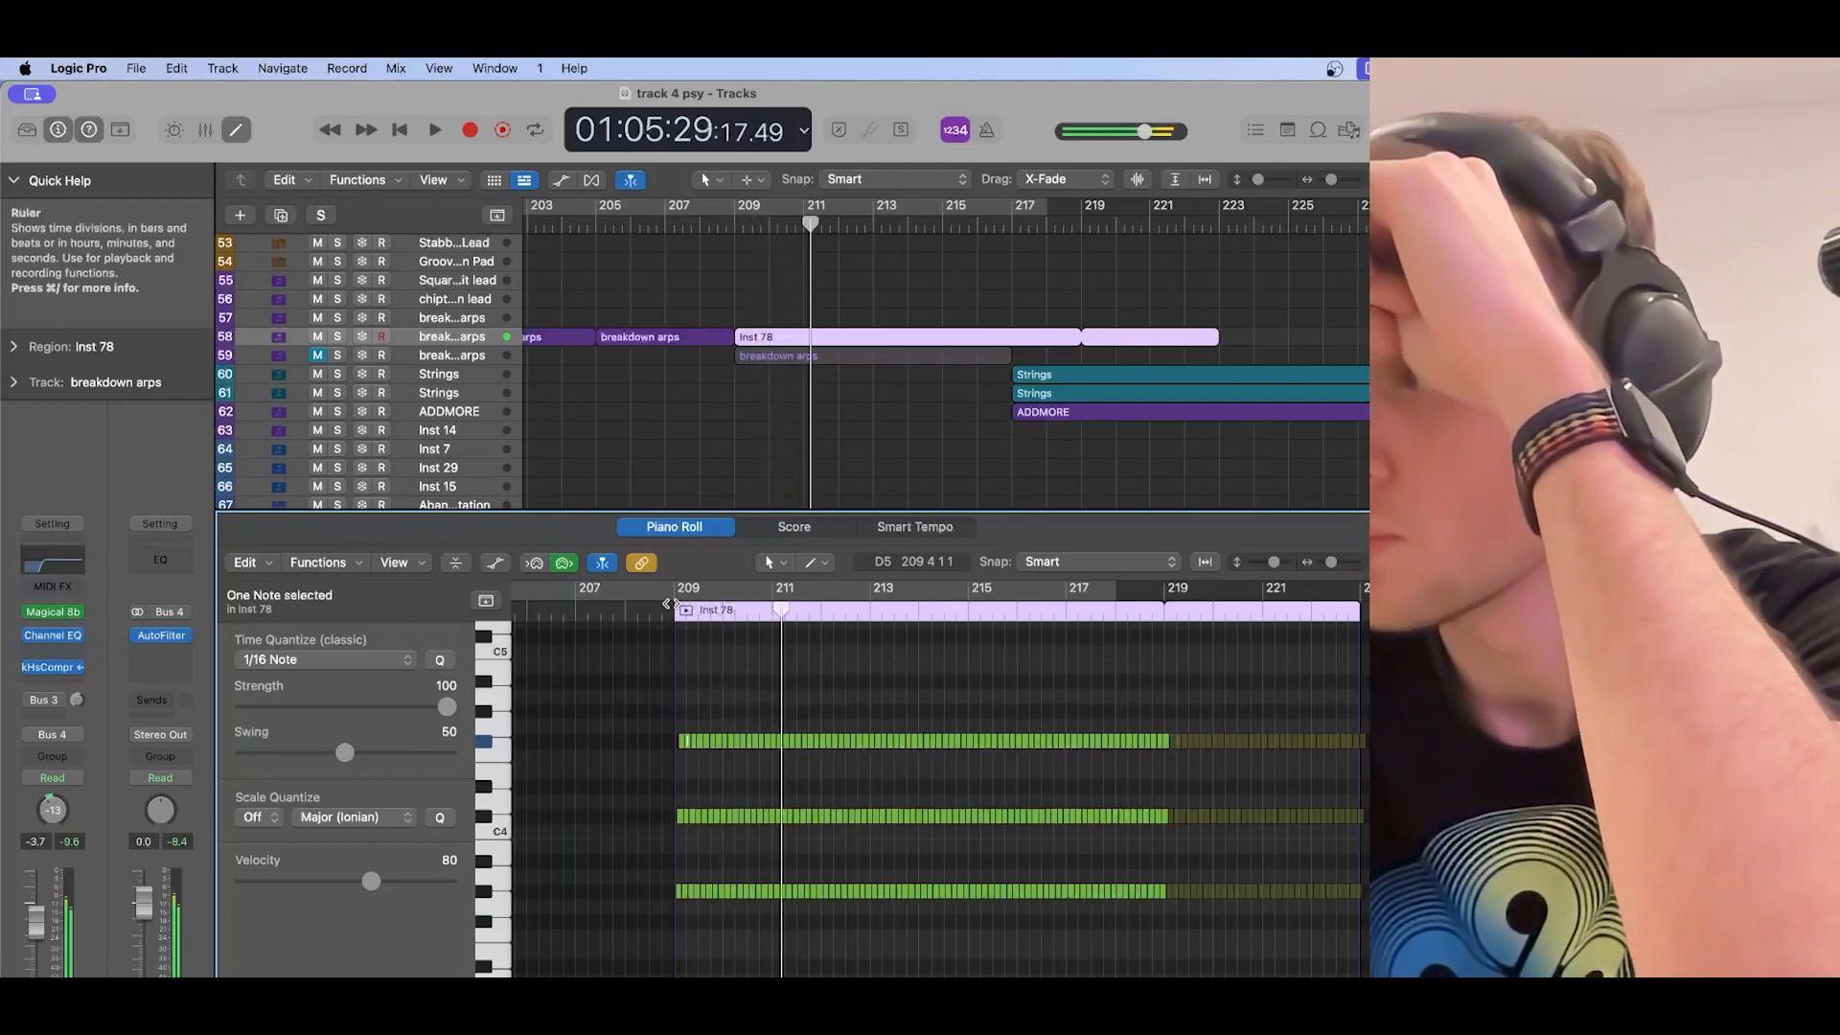
Step: Try alternating the F#4 notes between G#4 and F4 from bar 211 to bar 213
scroll(753, 753, "up", 5)
left_click_drag(902, 780, 902, 802)
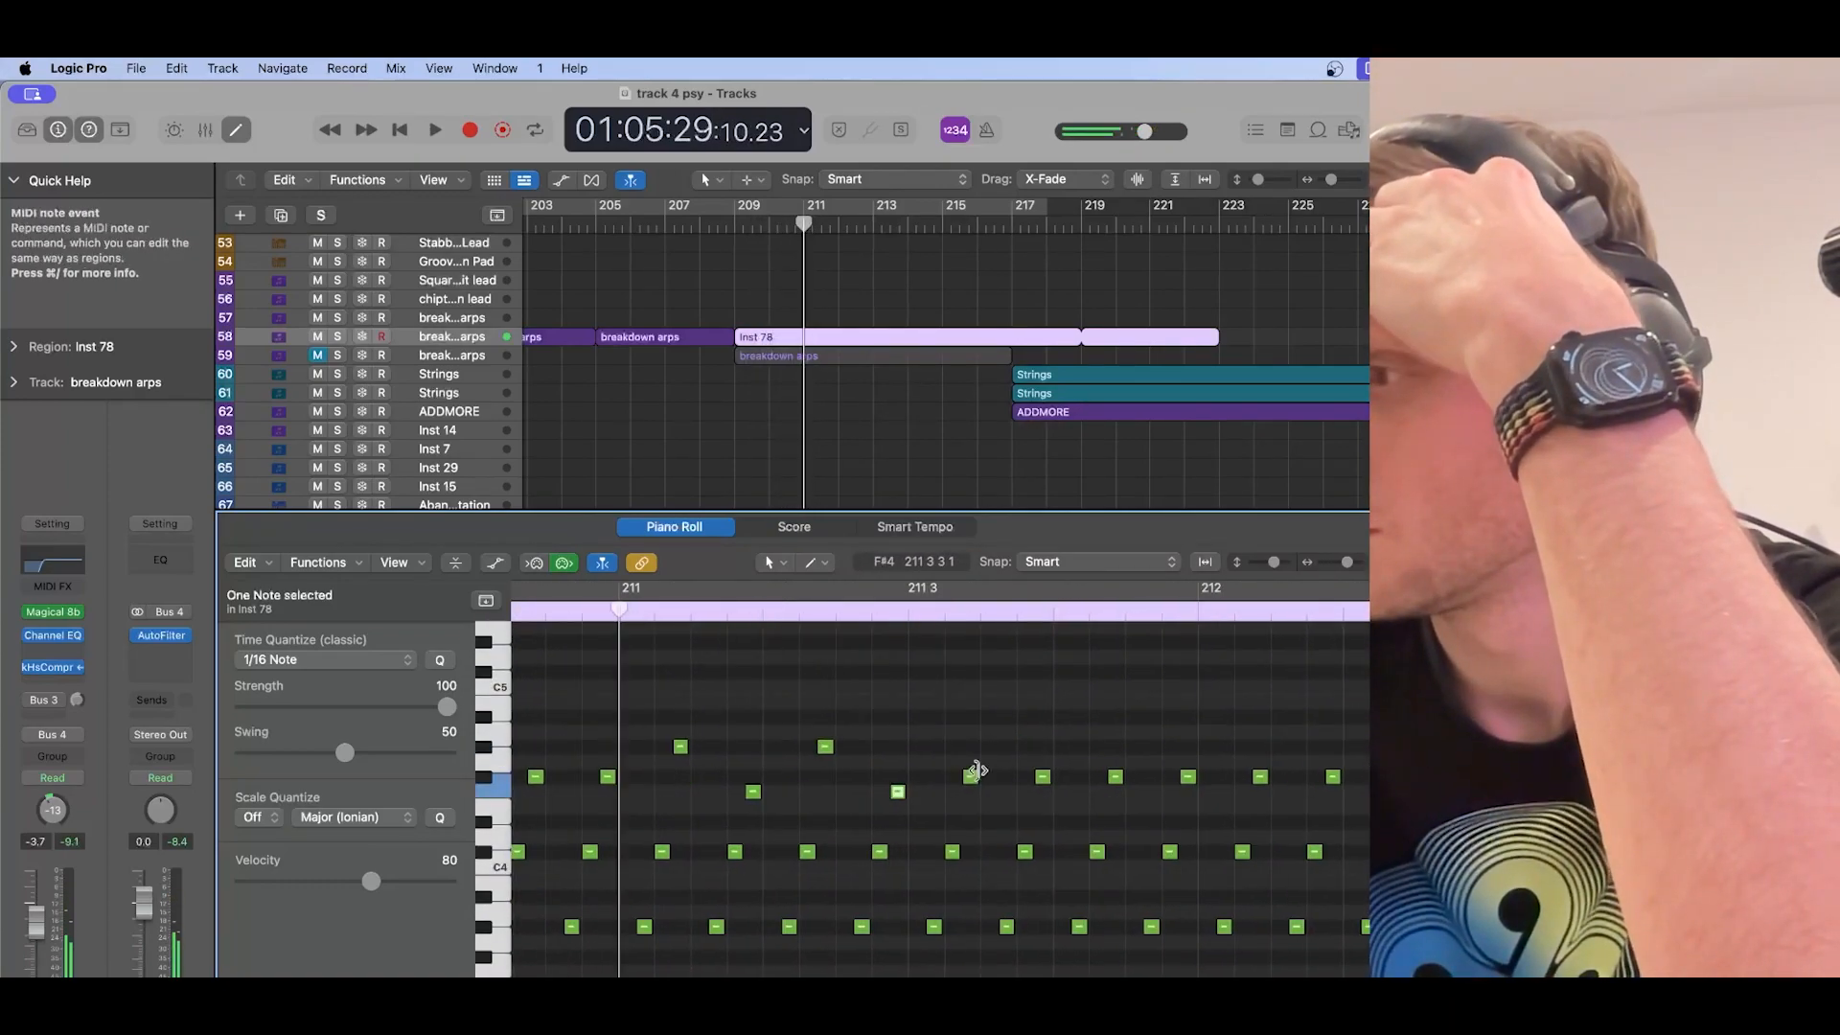
left_click_drag(973, 774, 963, 746)
left_click(1054, 779)
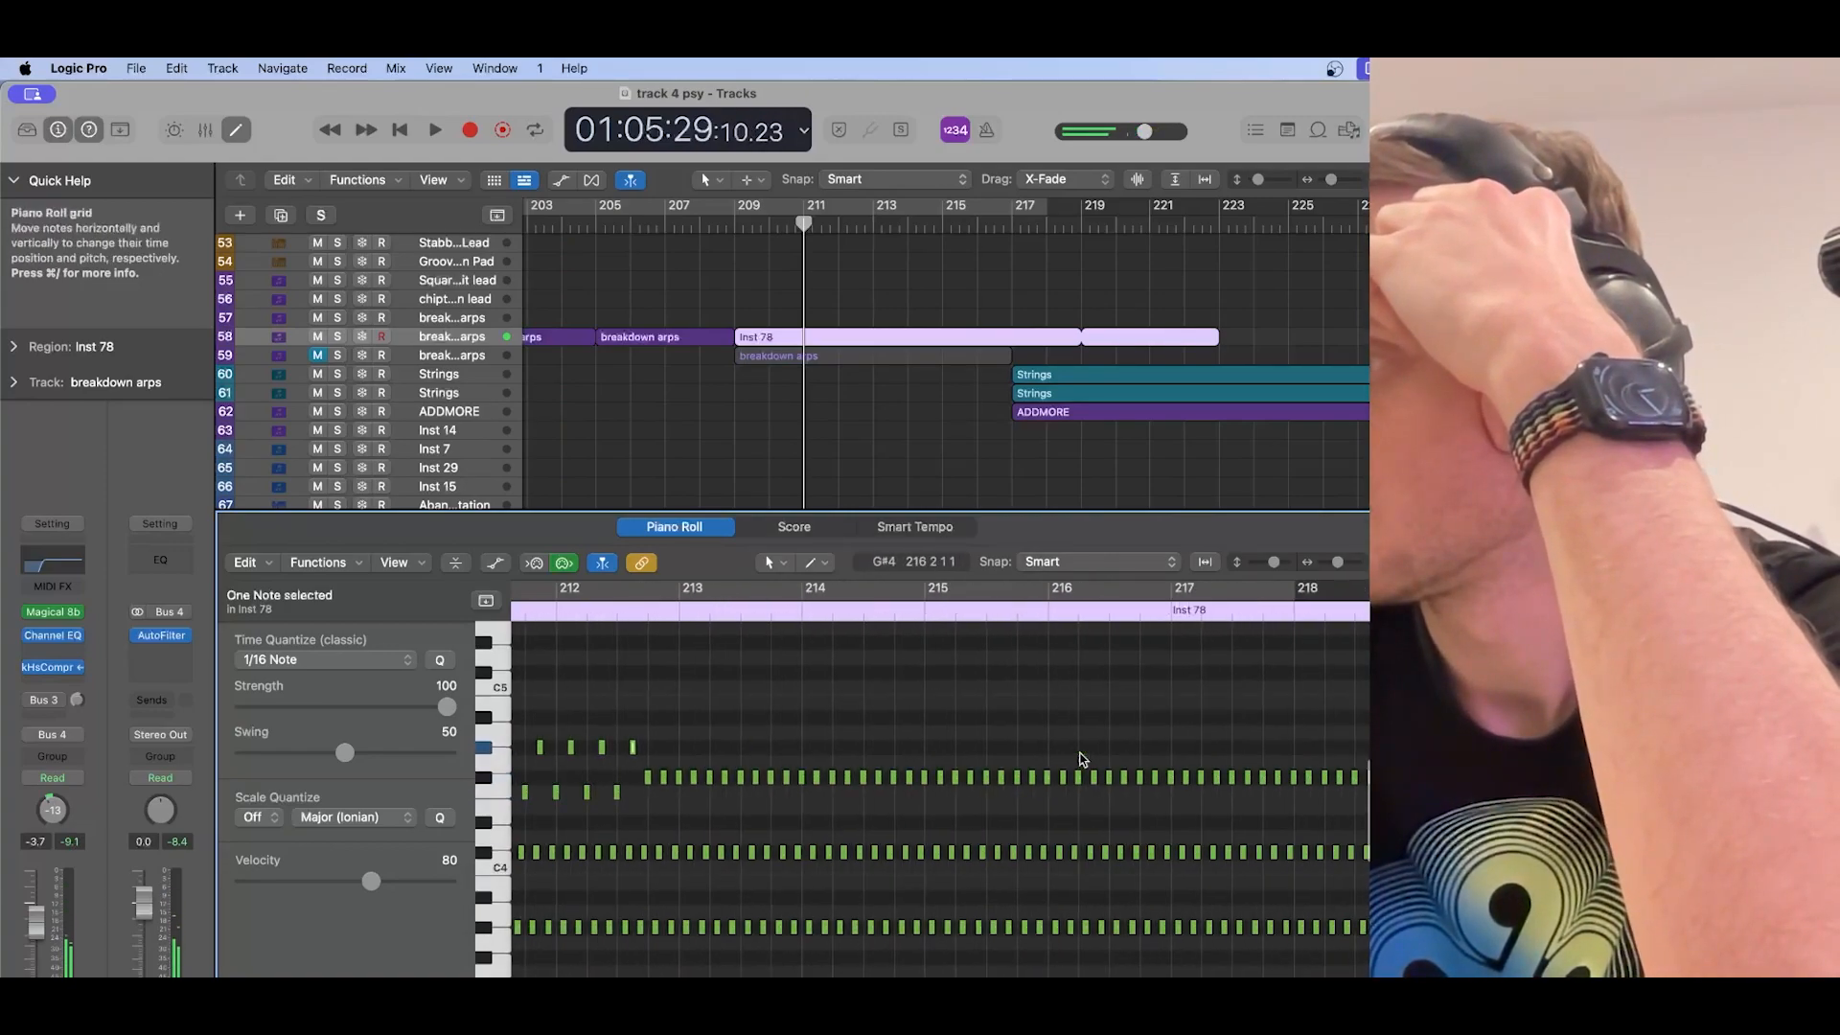
left_click(917, 775)
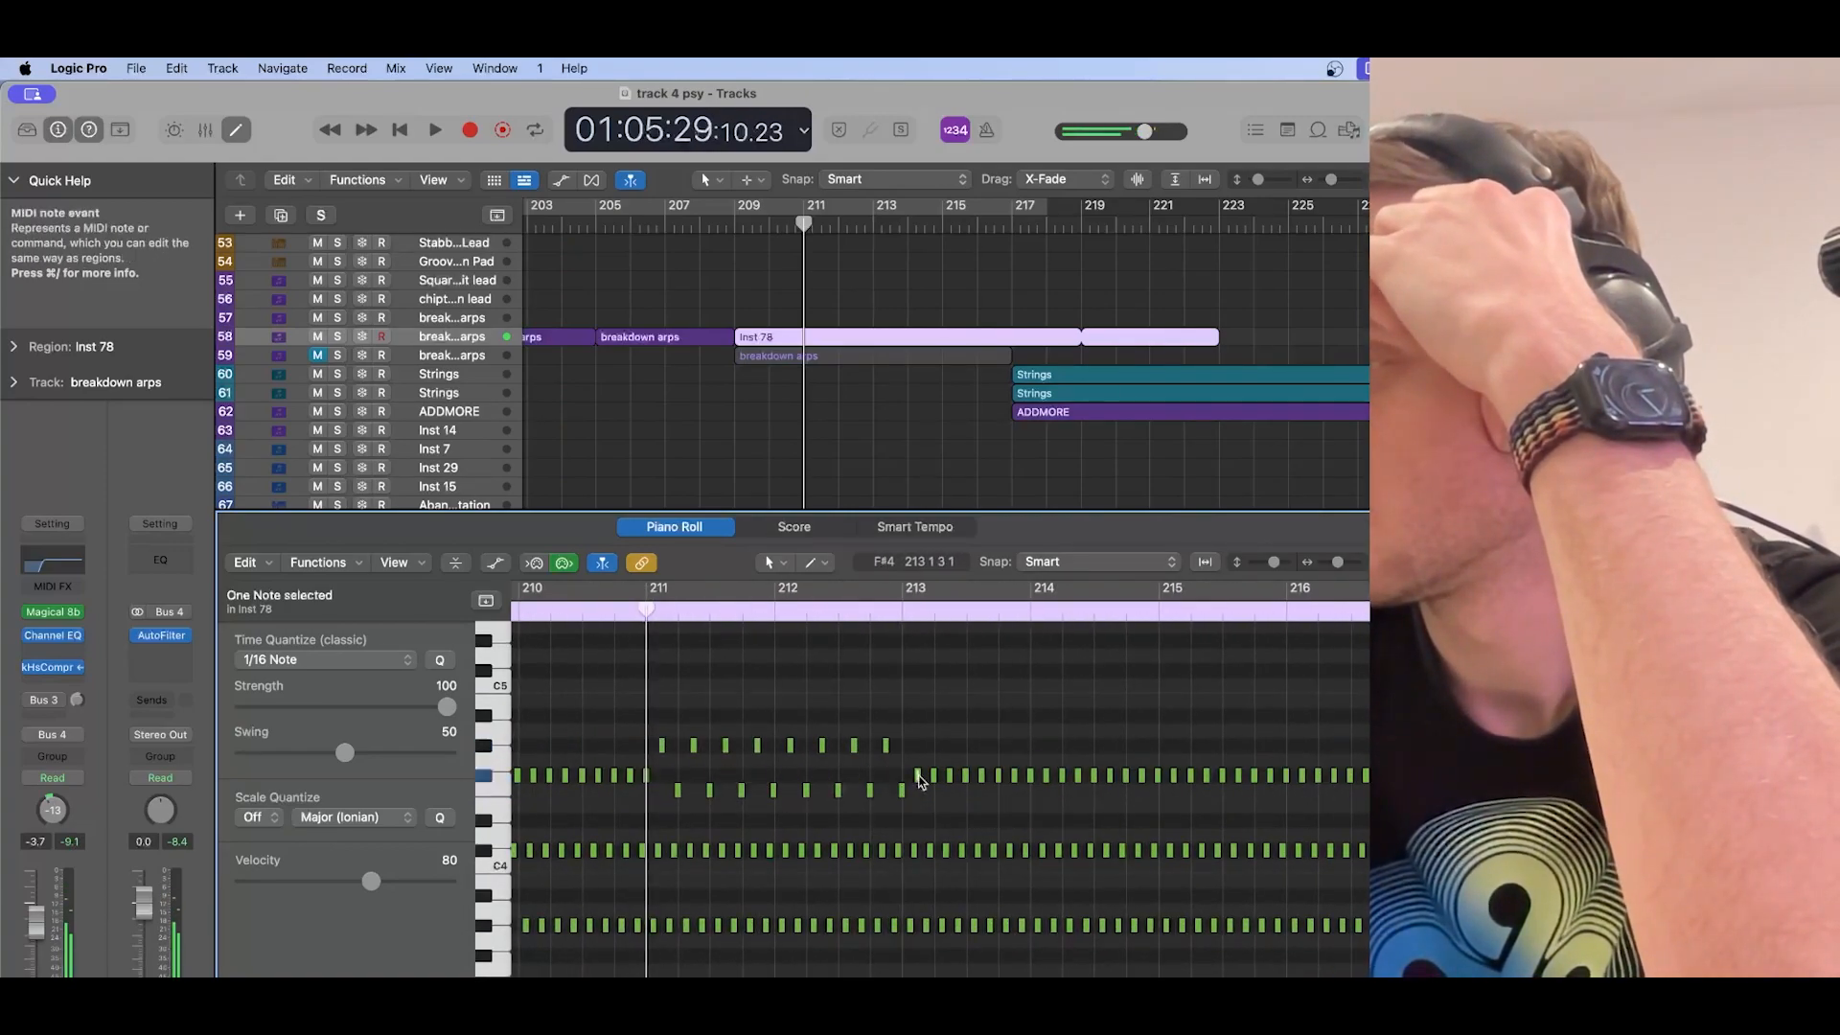
Step: Raise every other C#4 note in stages: D4 from bar 211, D#4 from bar 213, then E4 and F4 up to bar 219
key("space")
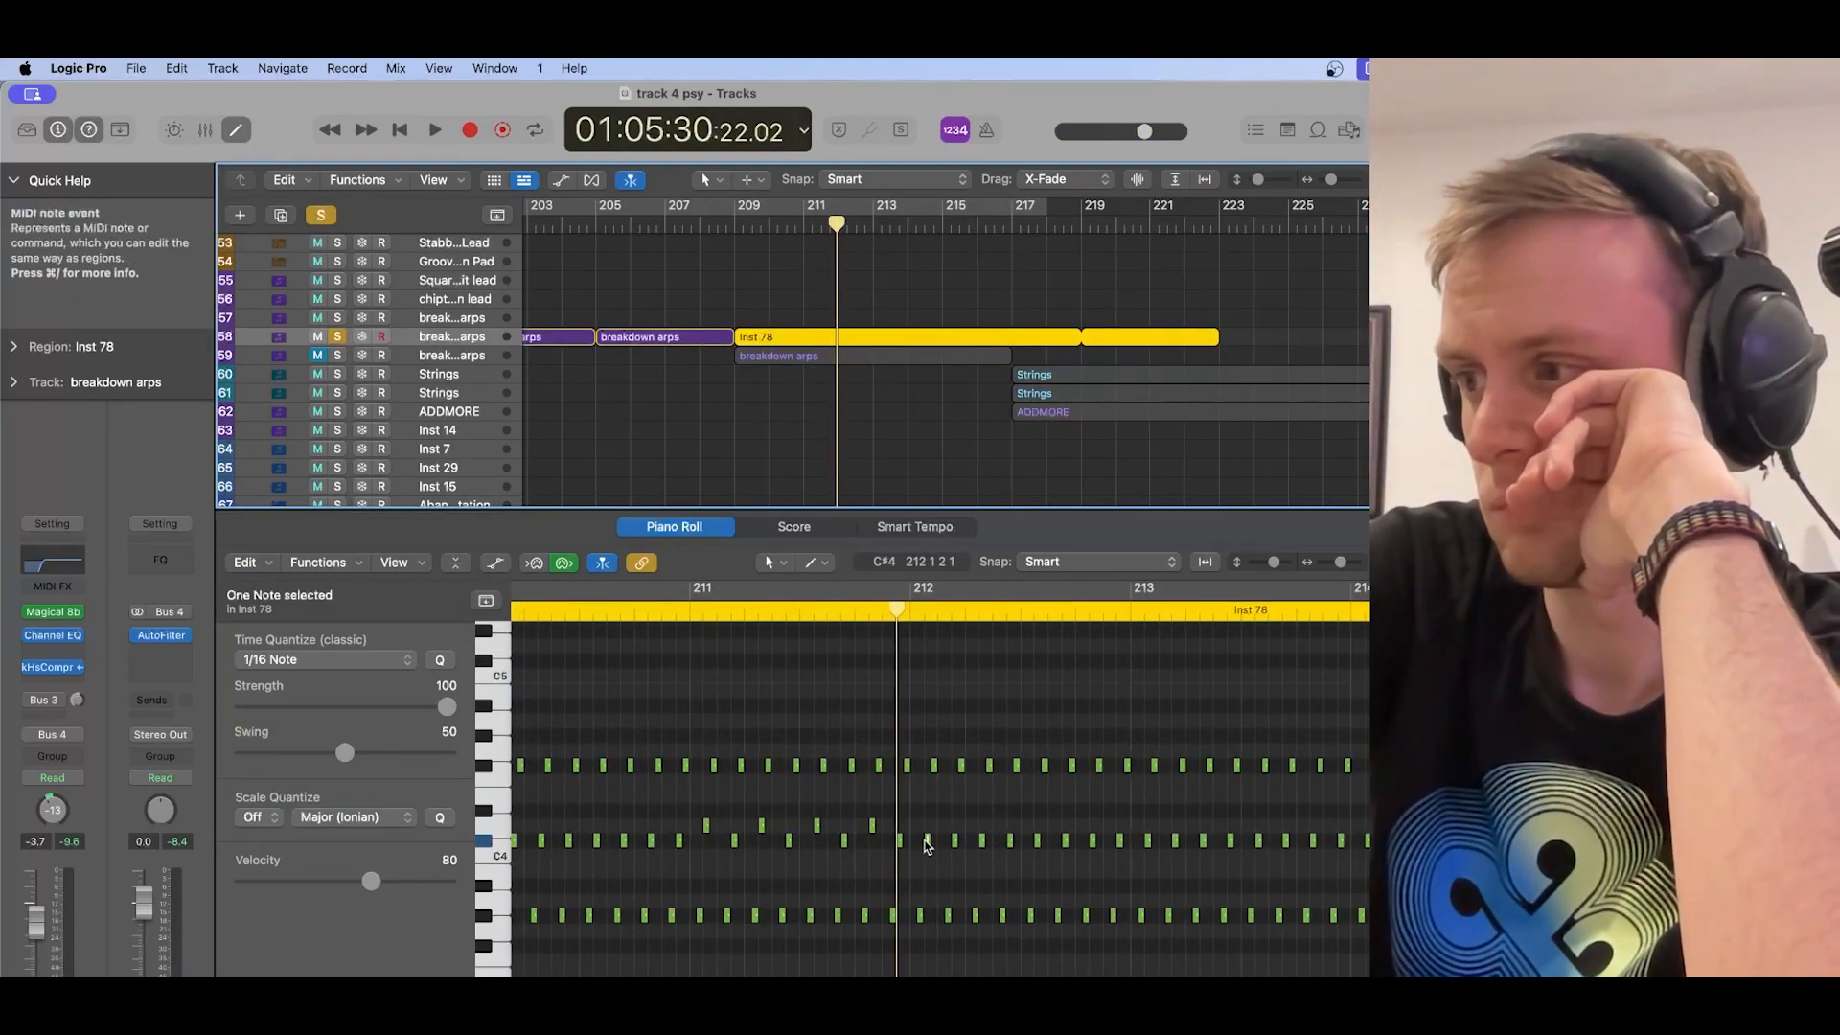
scroll(1038, 847, "right", 3)
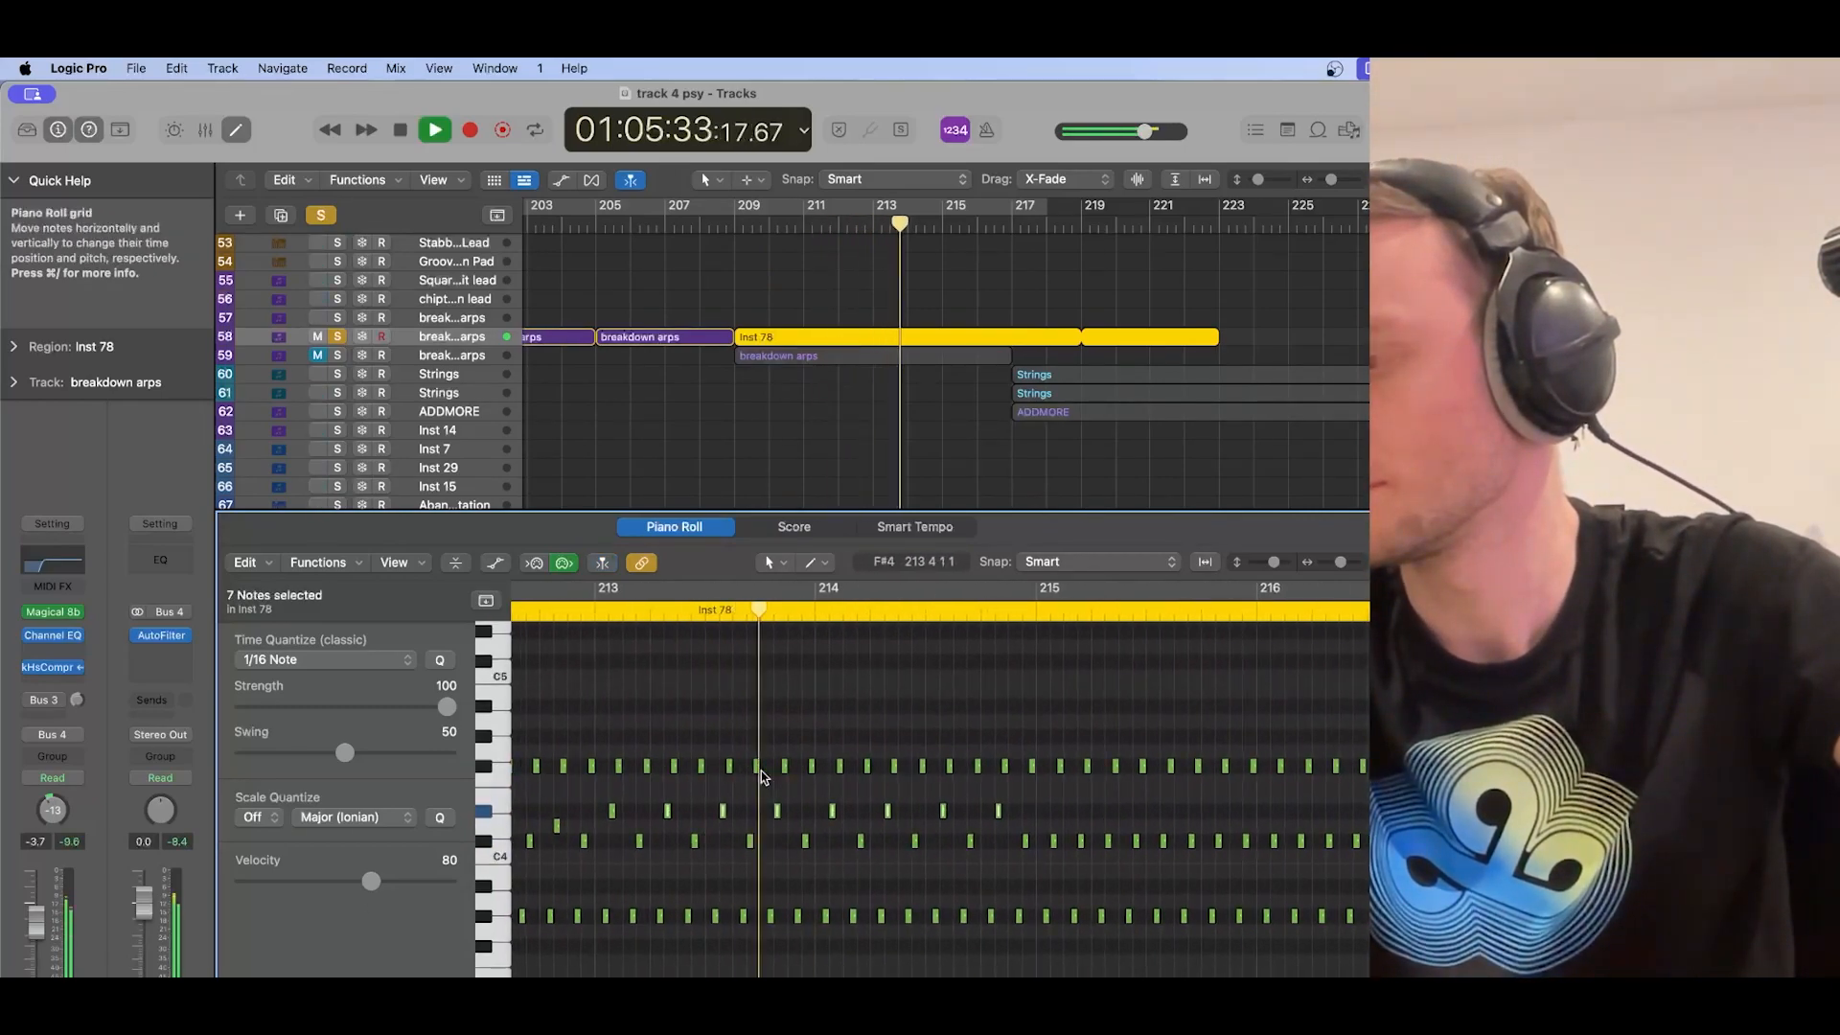
left_click(761, 771)
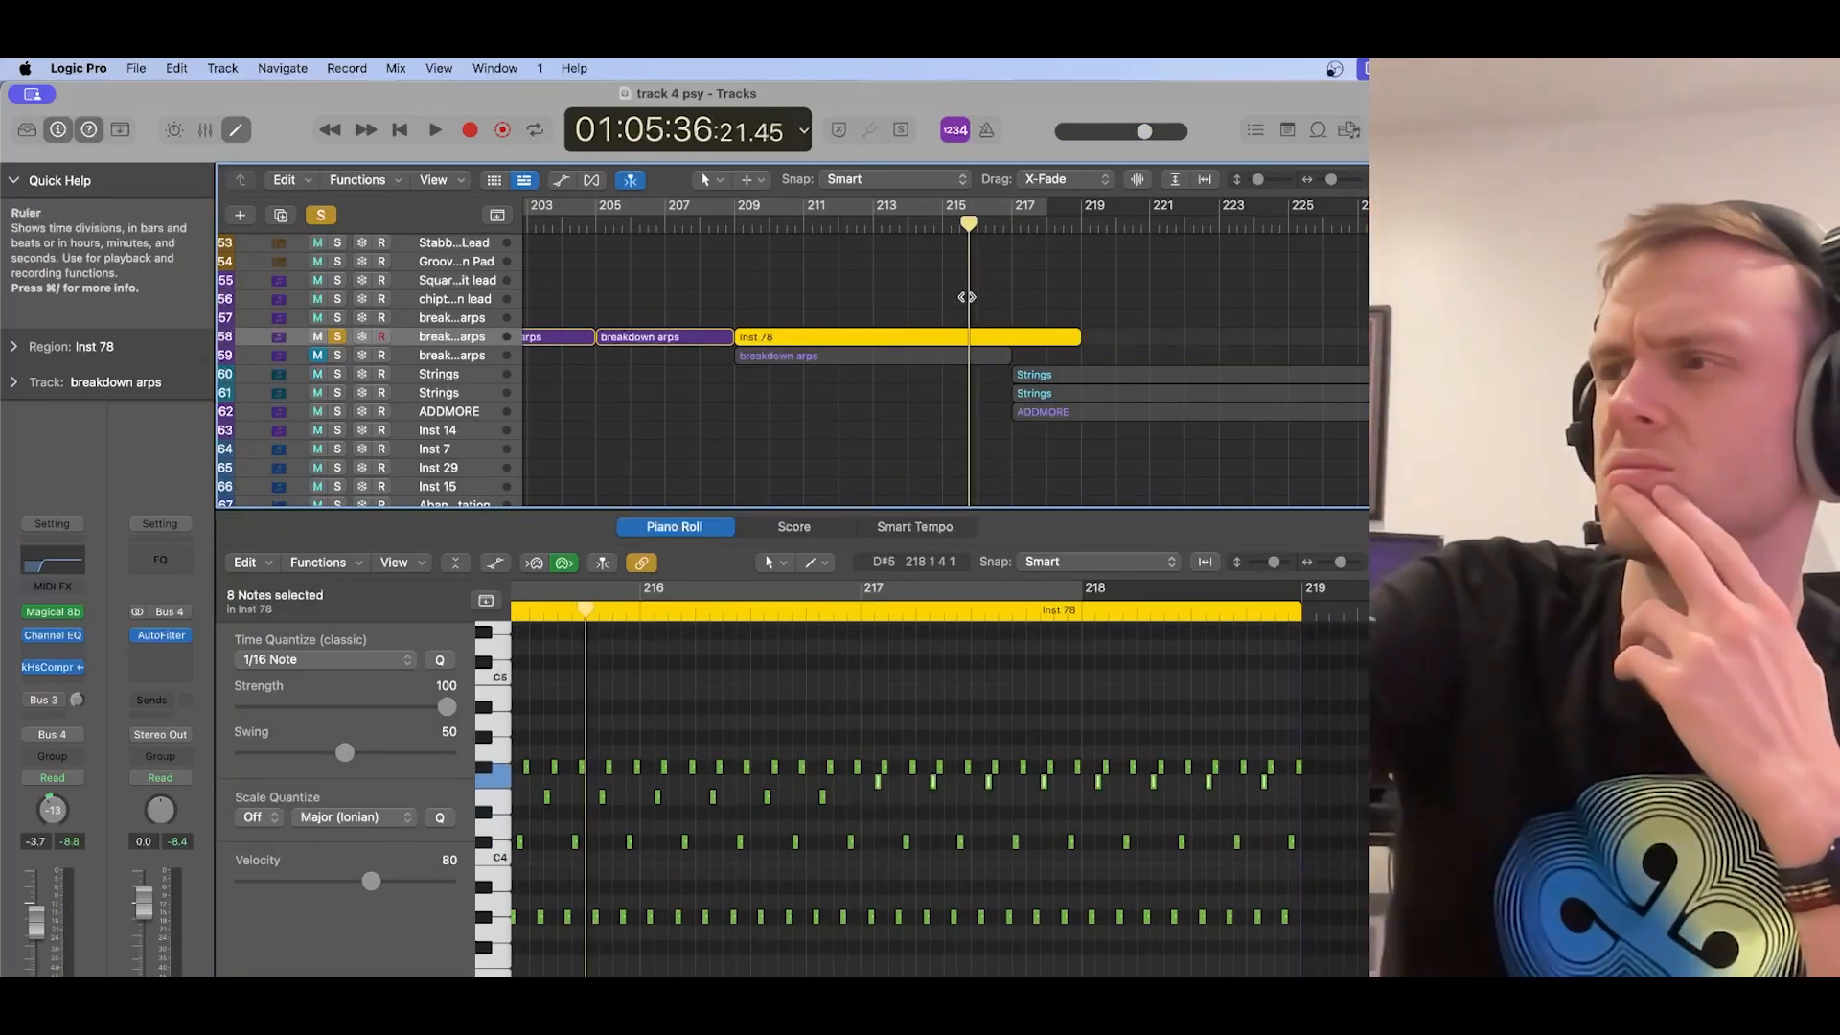
left_click(909, 230)
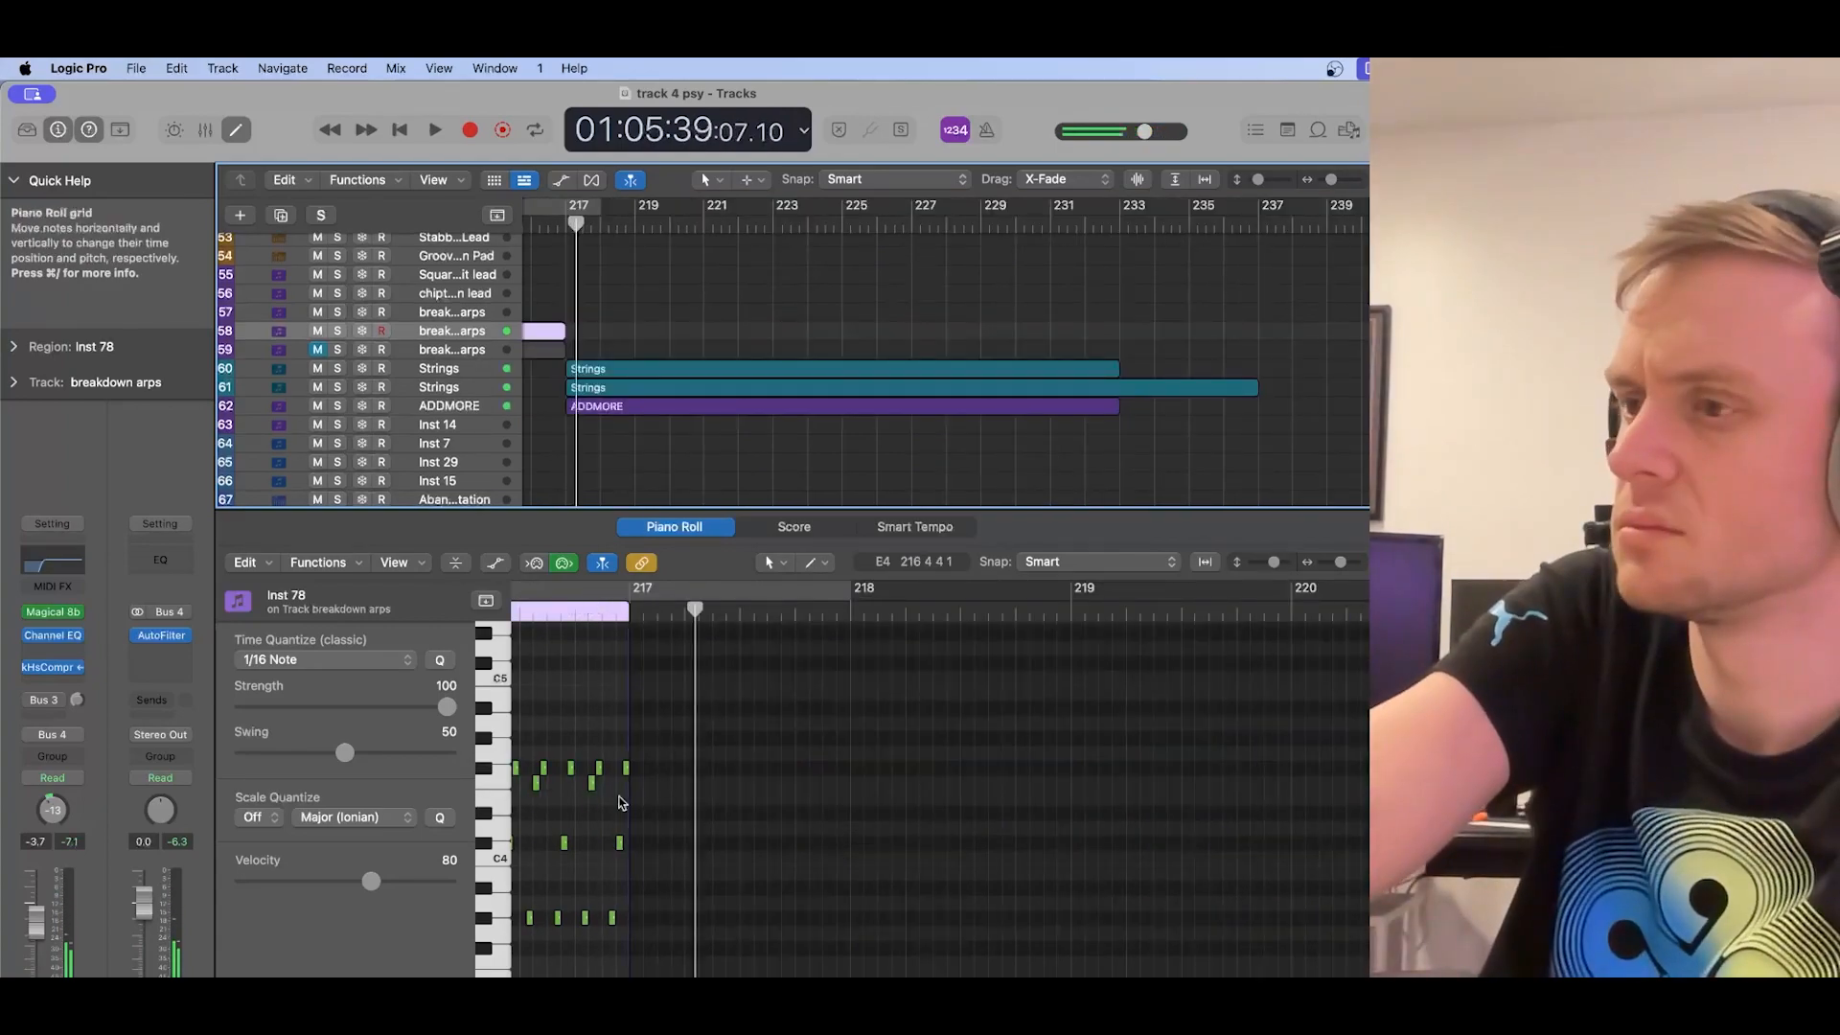
Step: Raise a run of notes in the Inst 78 region by one semitone and play the breakdown back from bar 197
left_click_drag(751, 760, 1233, 821)
left_click_drag(915, 818, 915, 803)
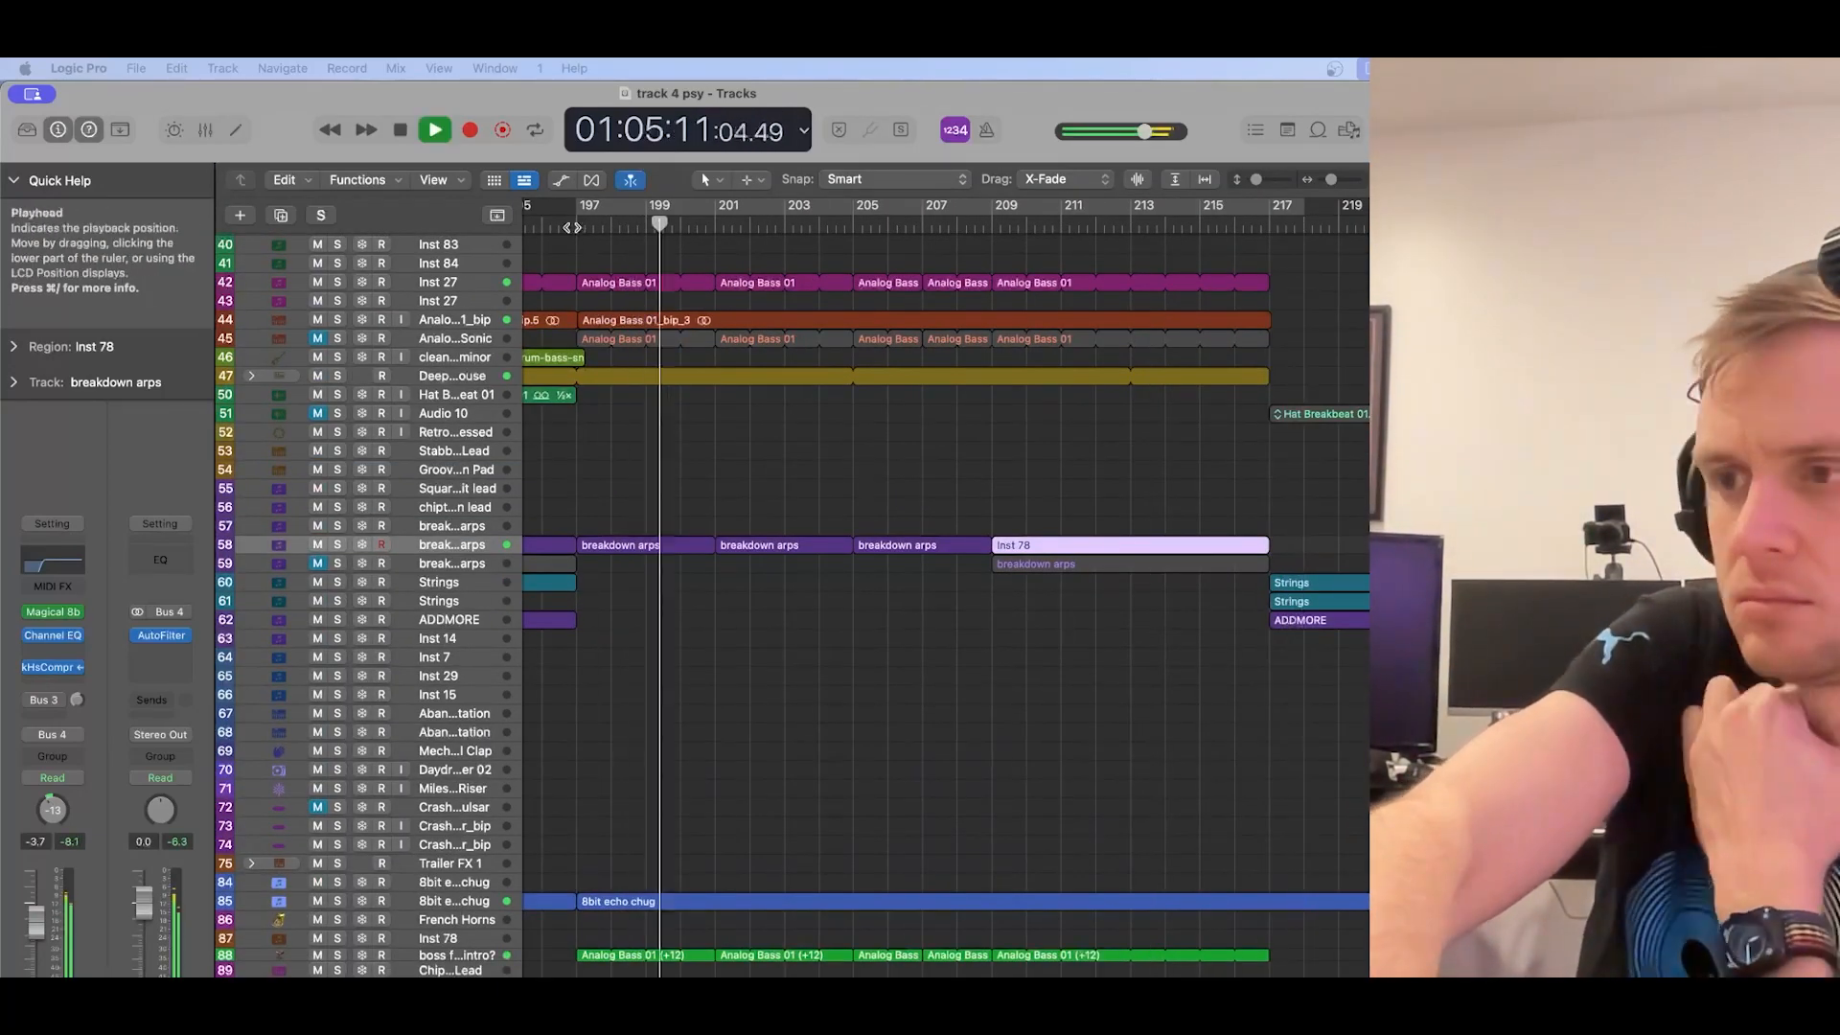
key("space")
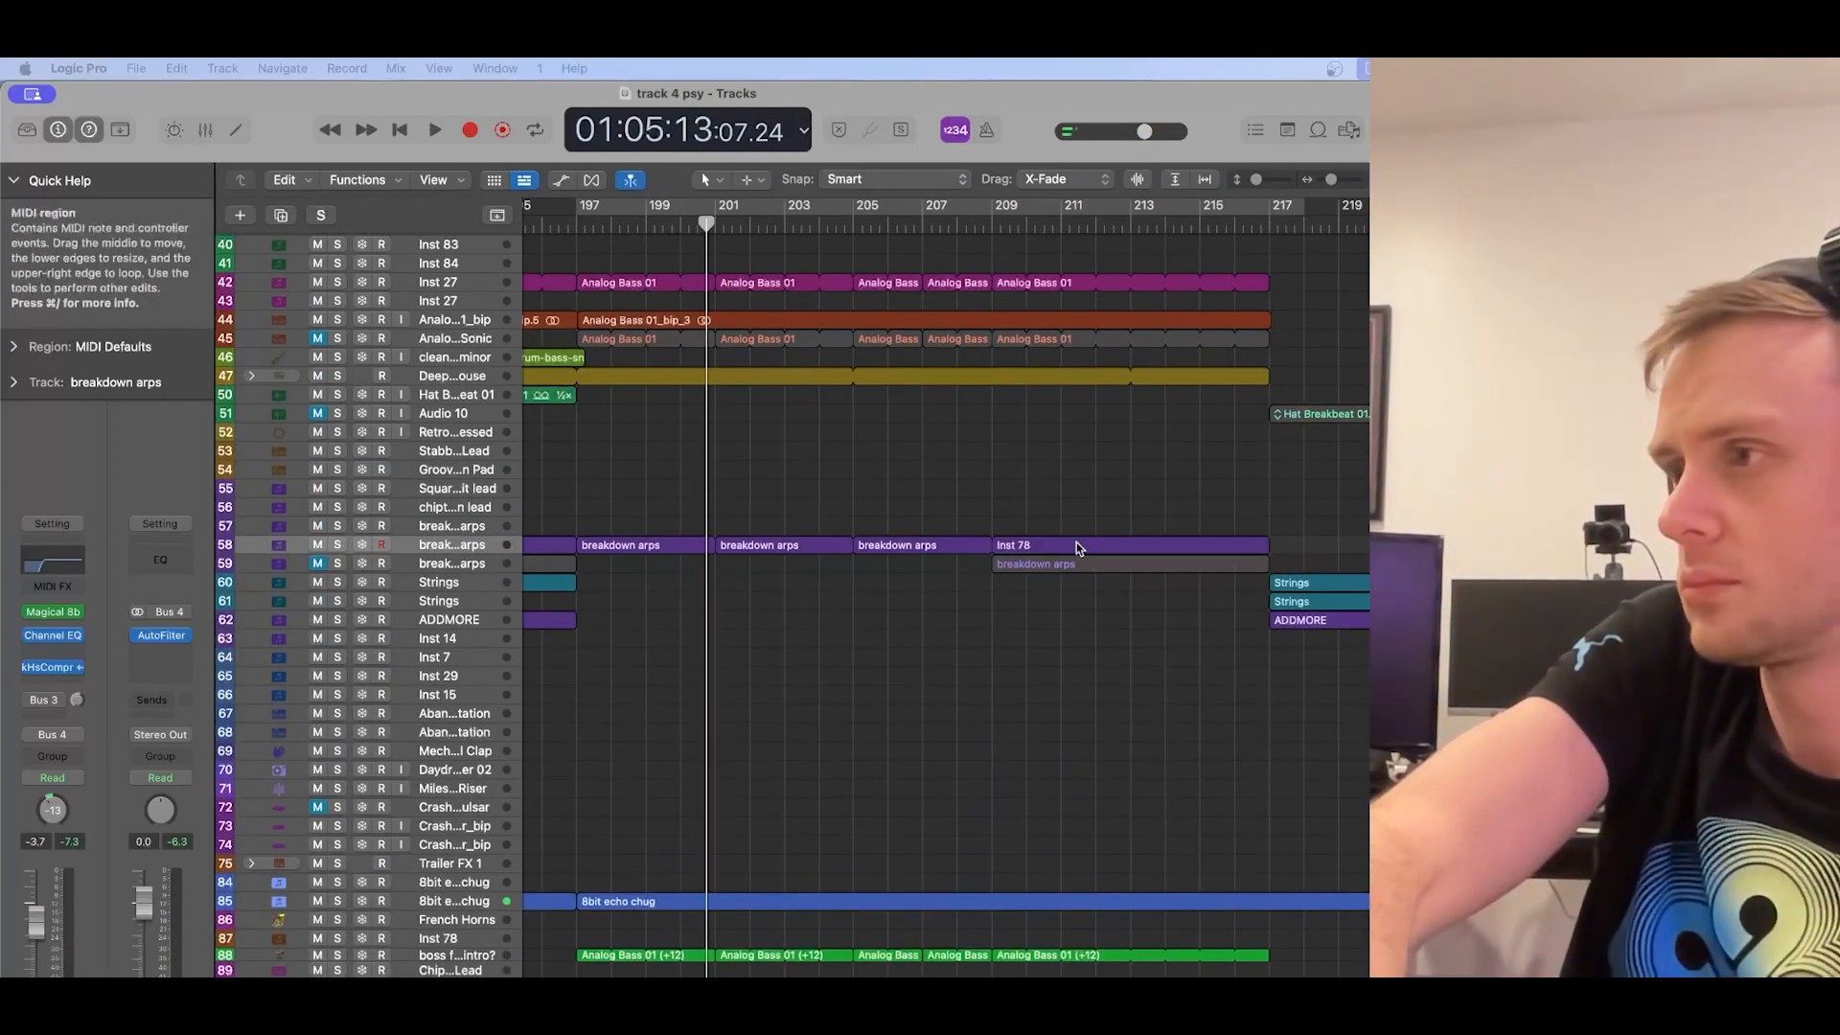
Step: Lower the Inst 78 region's D4, D#4, E4 and F4 notes to C#4, and its G#4 notes from bar 213 to F#4
key("p")
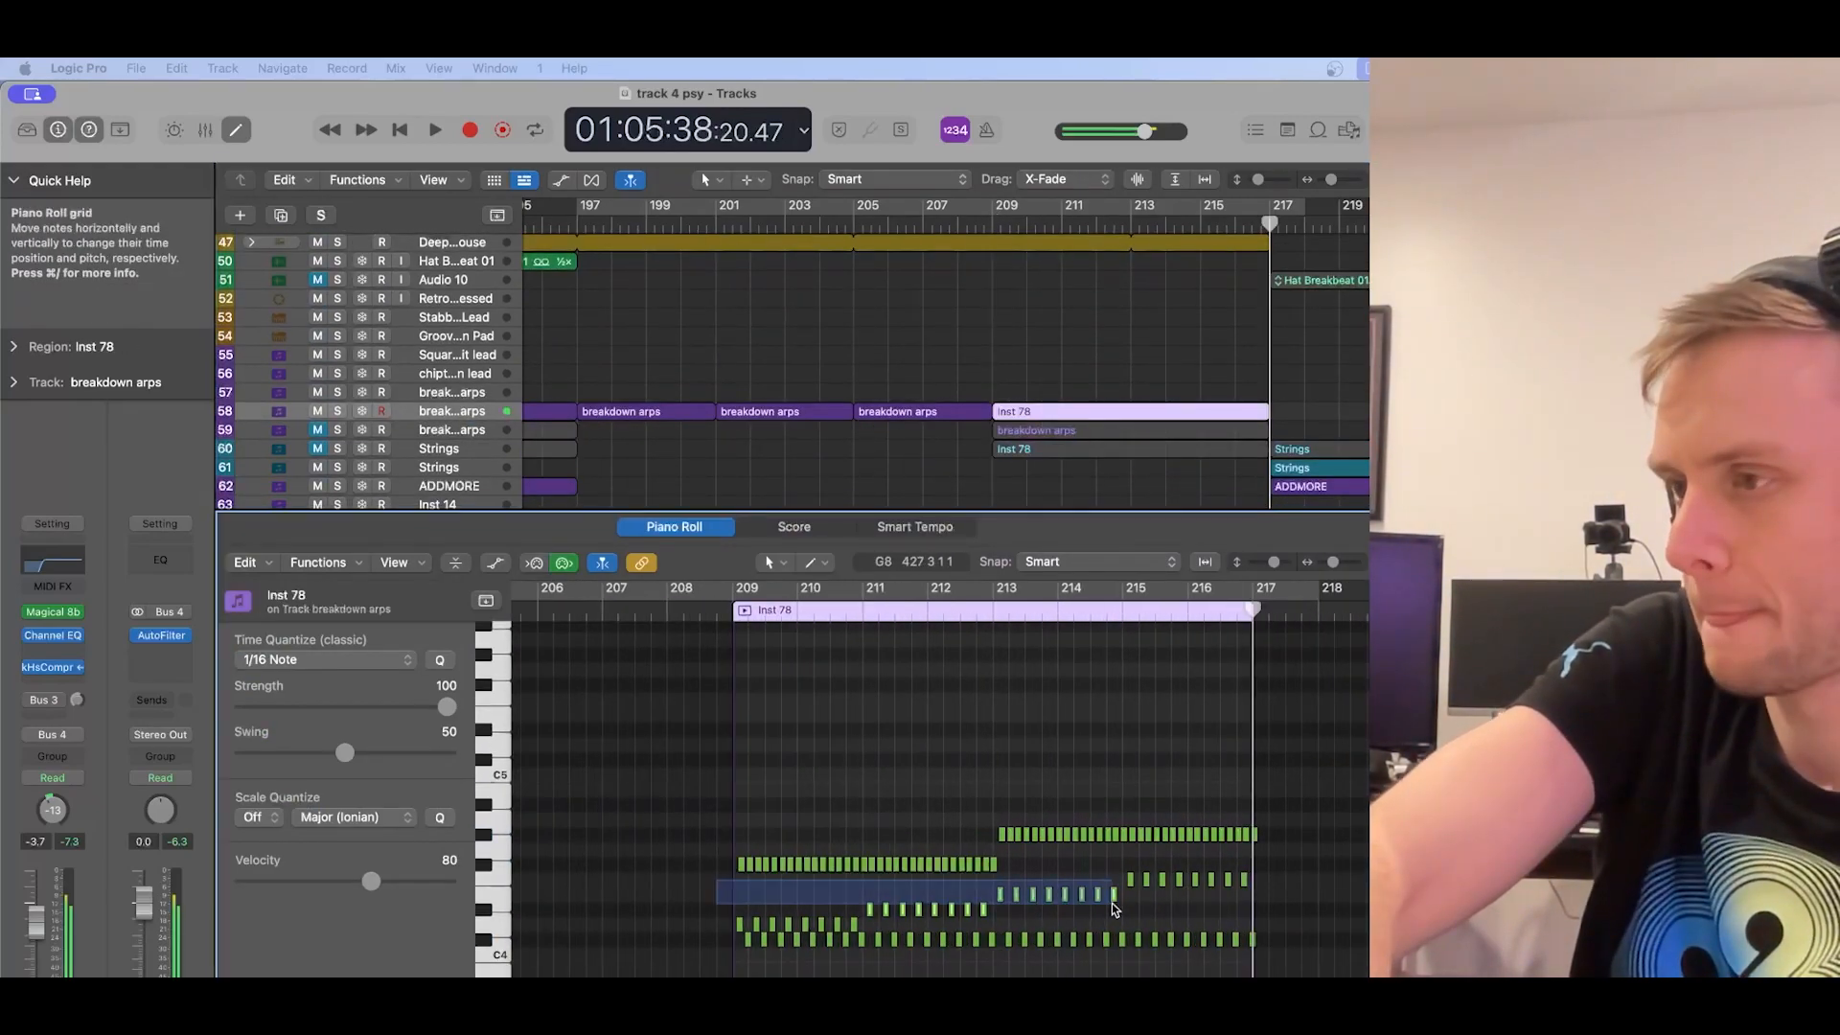
left_click(744, 922)
left_click_drag(702, 912, 861, 928)
left_click_drag(839, 925, 839, 940)
left_click_drag(858, 900, 990, 915)
left_click_drag(985, 910, 984, 940)
left_click_drag(989, 886, 1120, 900)
left_click_drag(1231, 887, 1231, 940)
left_click_drag(1131, 834, 1131, 864)
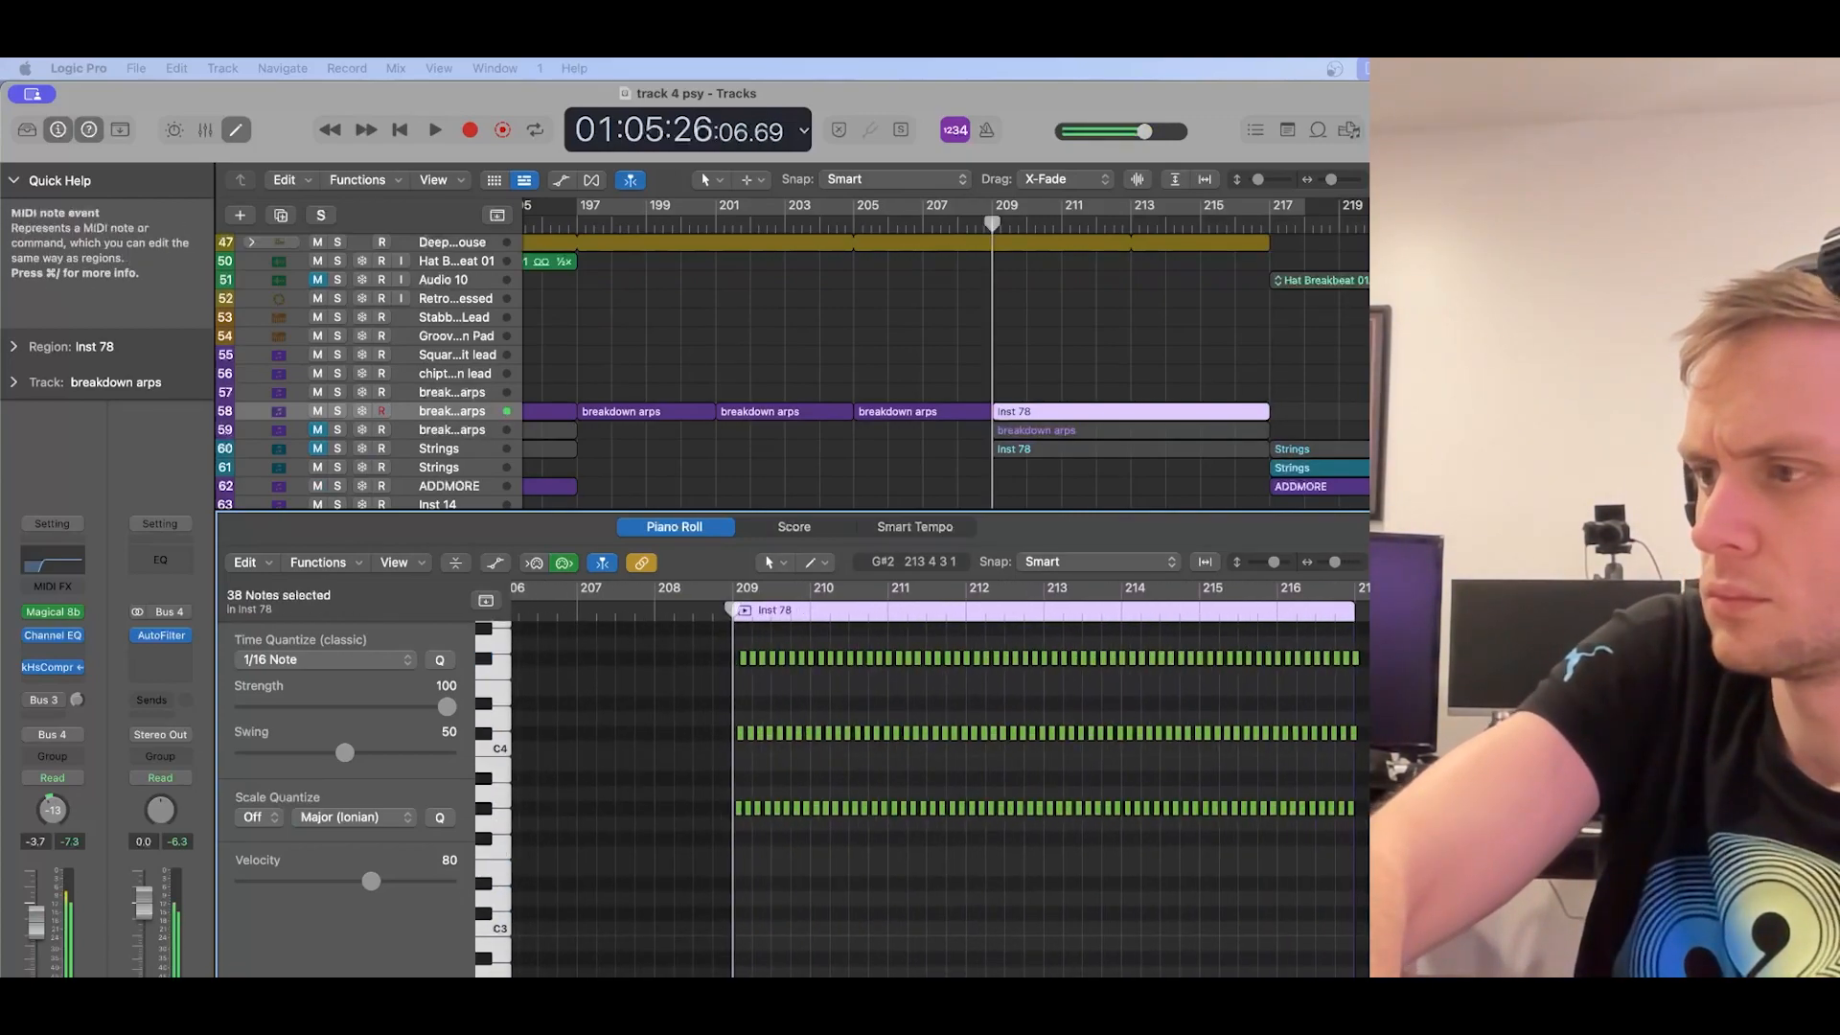
Step: Raise all G#2 notes in the Inst 78 region by two octaves to G#4
scroll(773, 883, "up", 3)
left_click(725, 971)
scroll(742, 968, "down", 2)
left_click(742, 975)
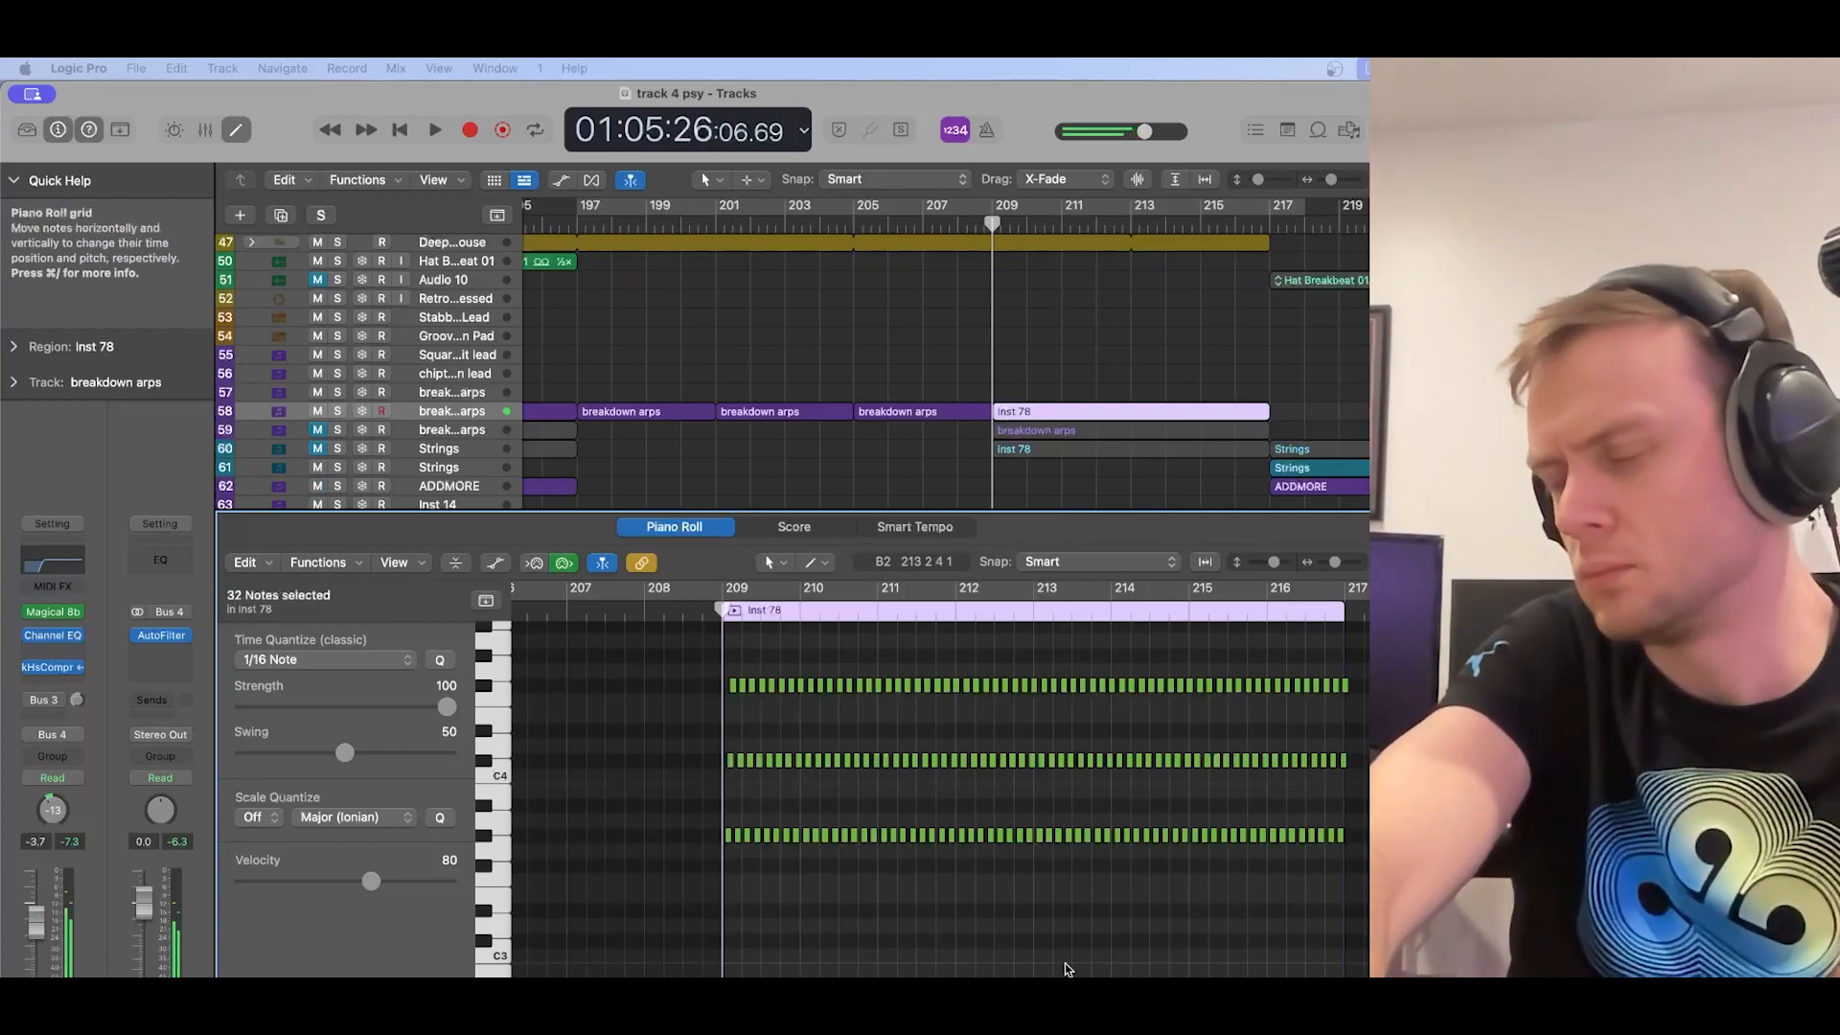
scroll(736, 974, "up", 1)
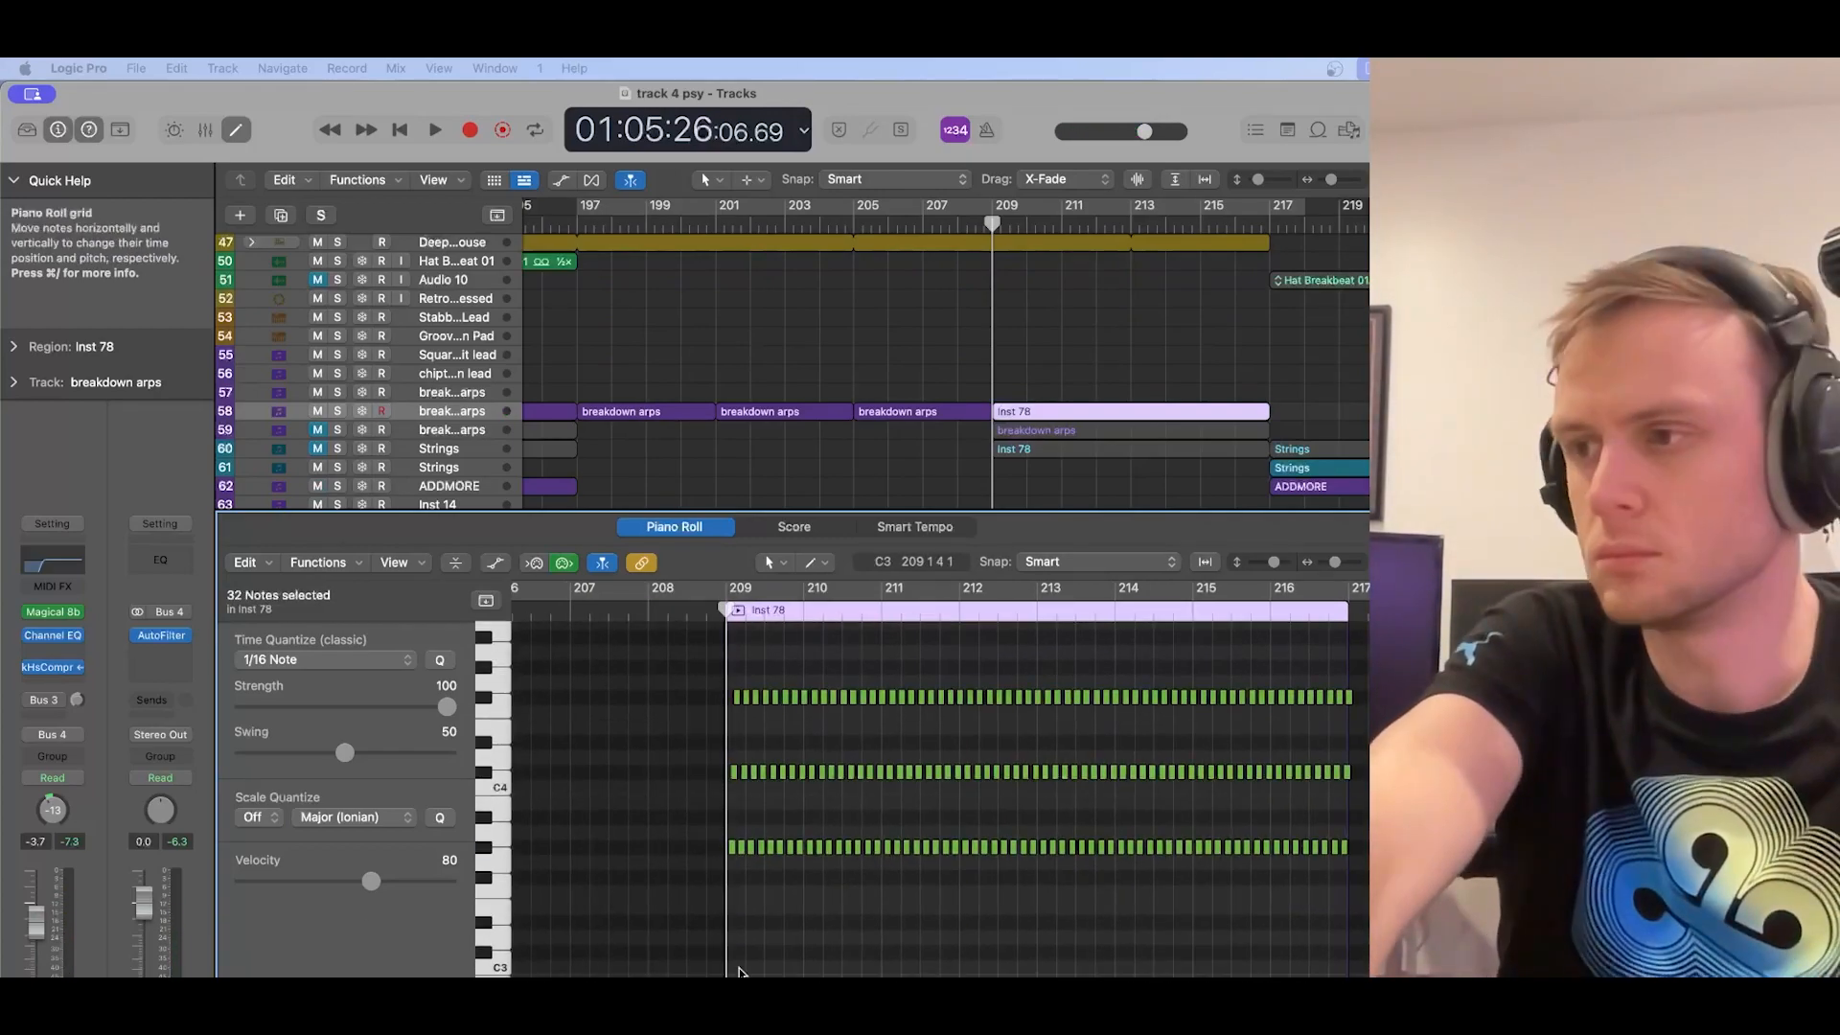
key("alt+shift+Up")
key("alt+shift+Up")
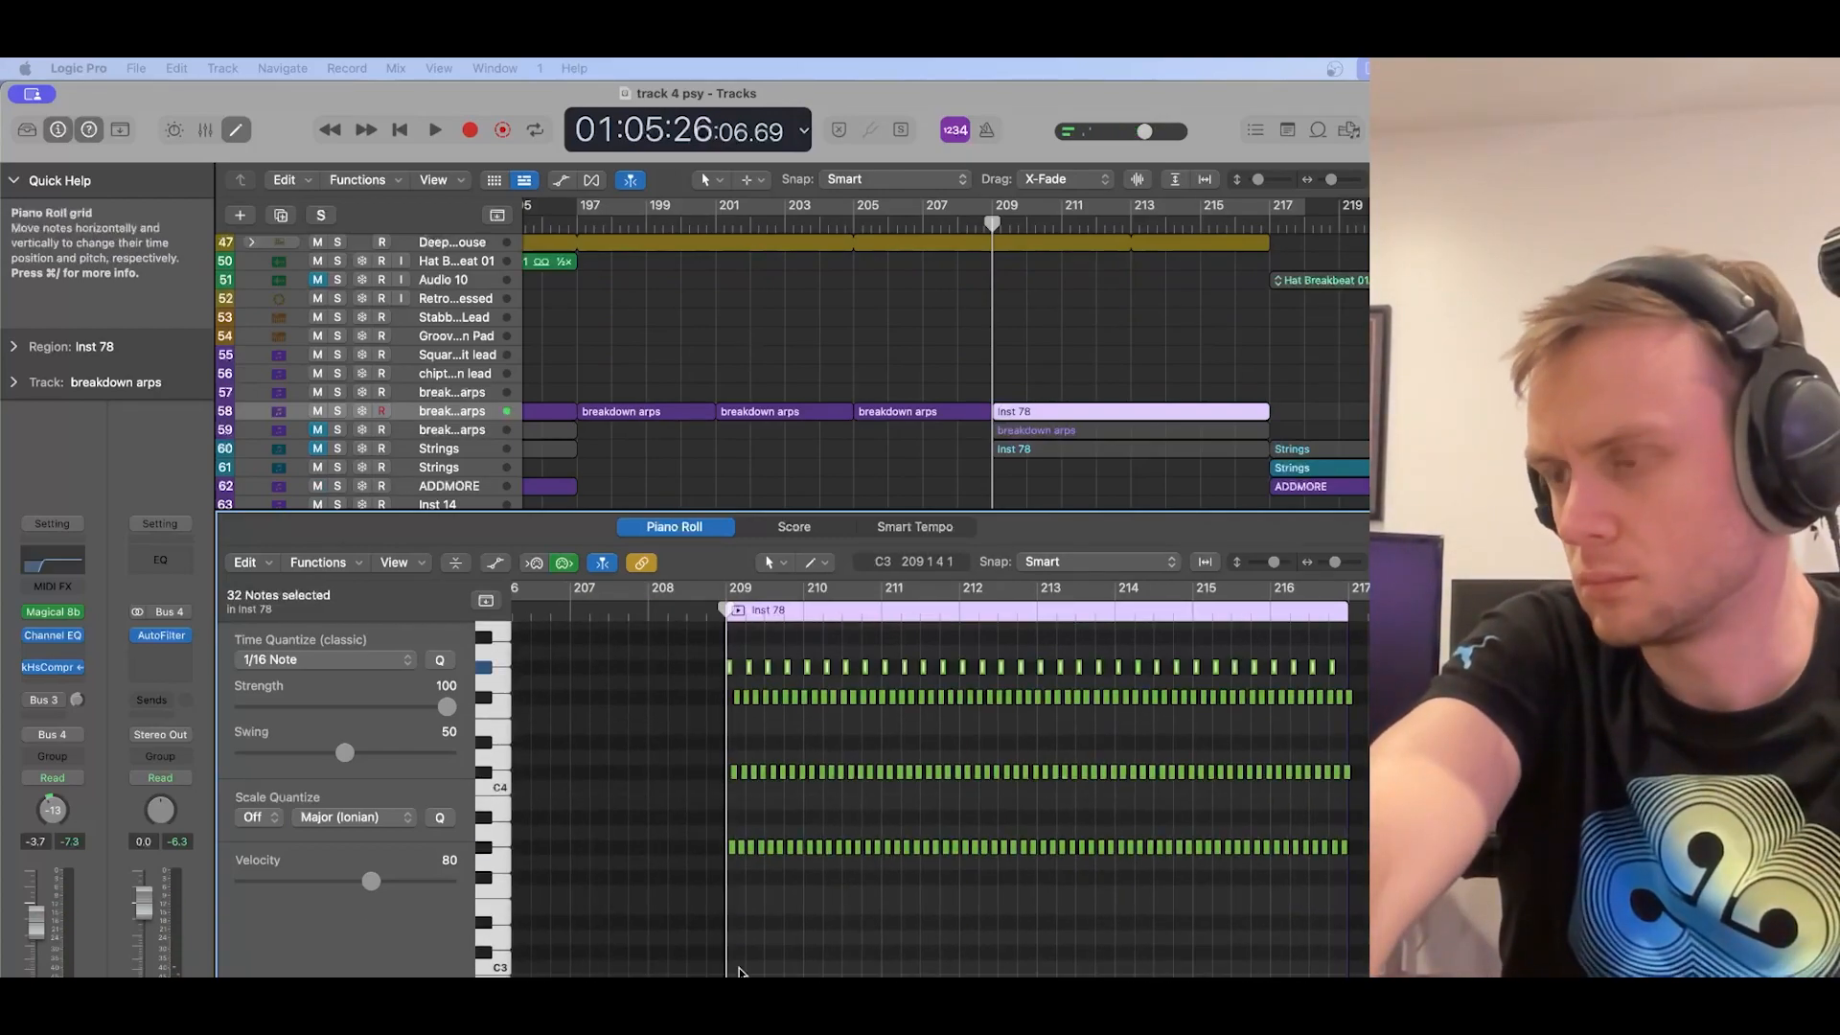
Step: Examine the note order at the start of the Inst 78 region and play it back from bar 209
left_click(743, 700)
key("super+Right")
key("super+Right")
key("super+Right")
key("super+Right")
key("super+Right")
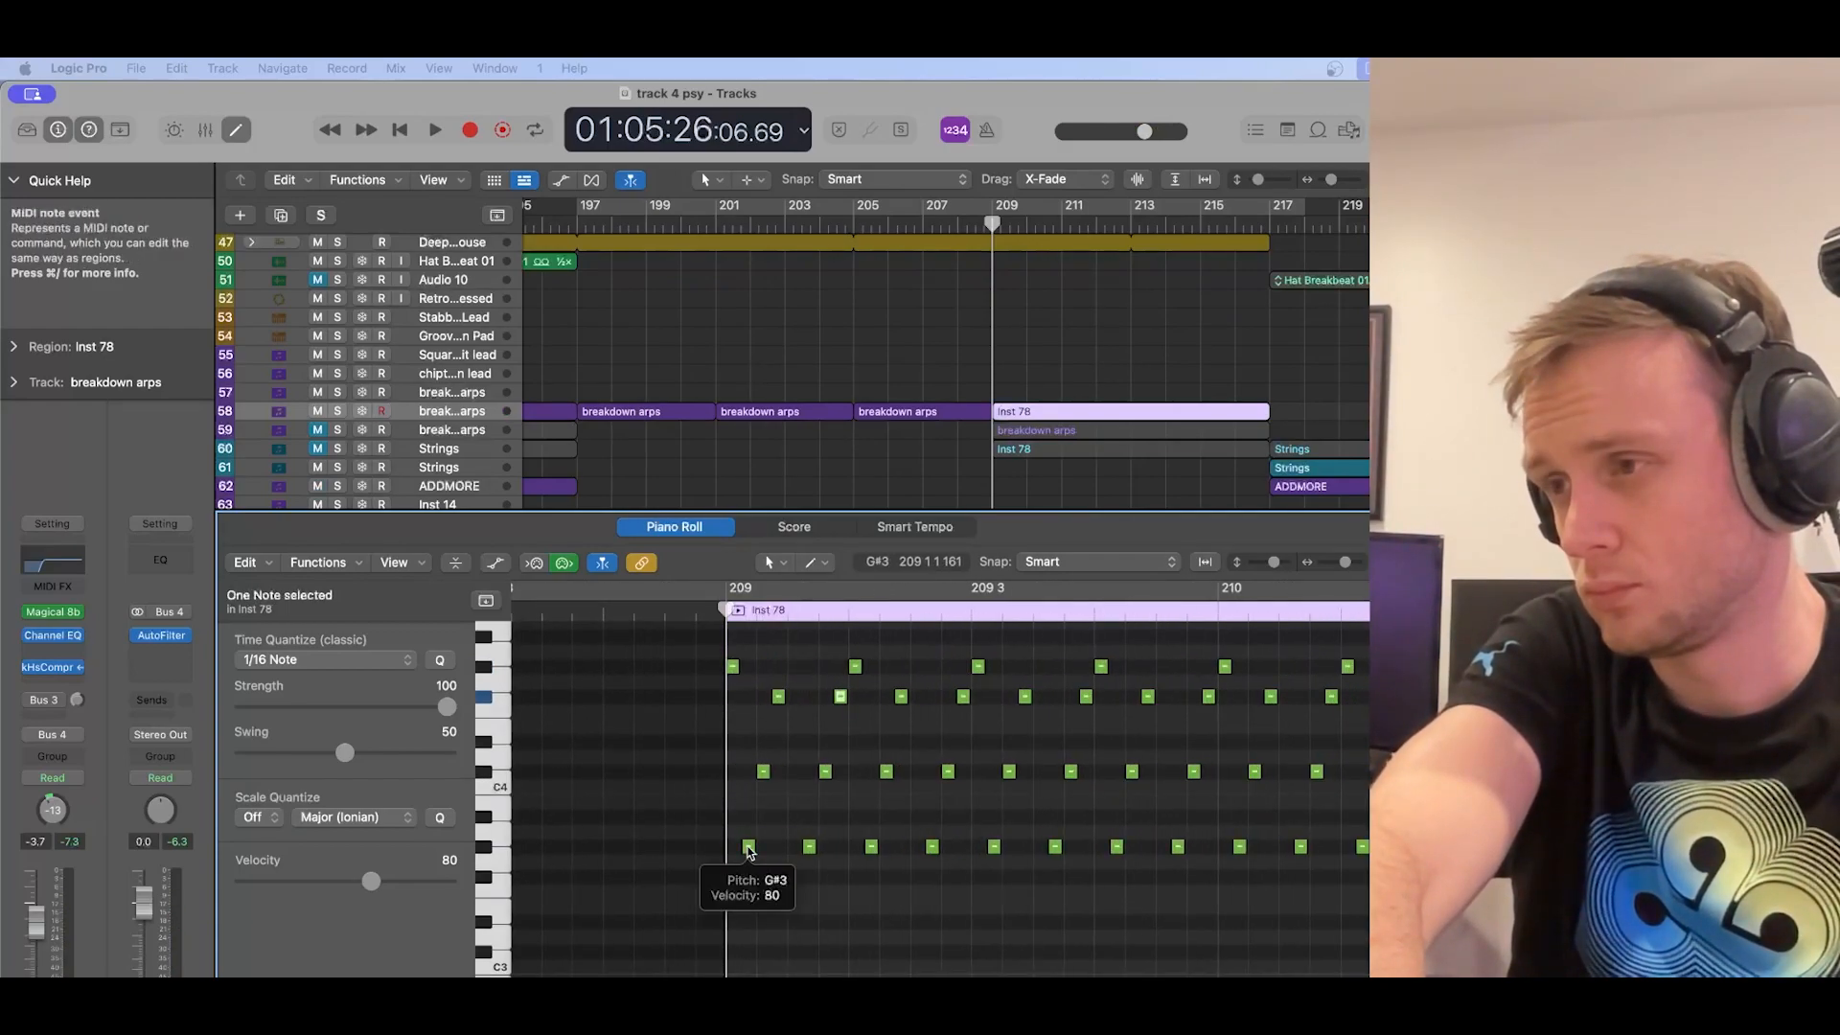
key("space")
scroll(783, 709, "left", 5)
scroll(783, 710, "down", 3)
scroll(645, 793, "right", 2)
scroll(668, 737, "up", 5)
key("space")
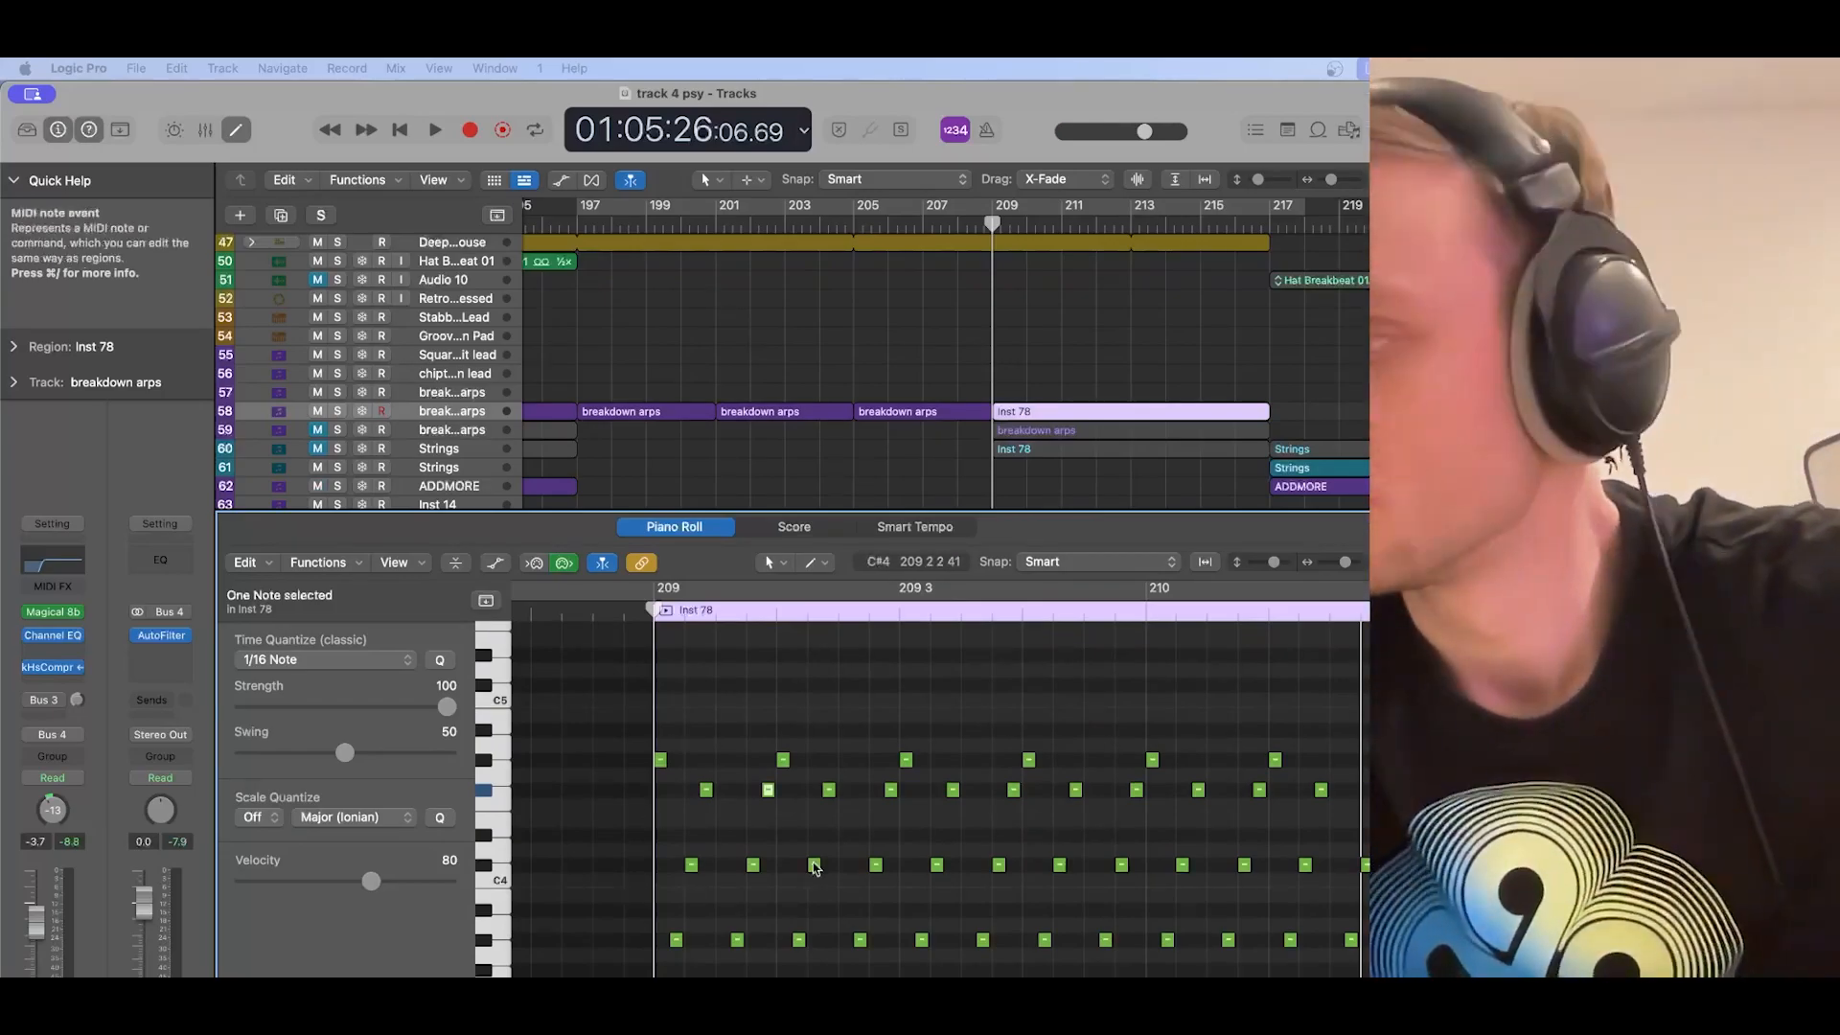
Step: Compare the note pattern of the track 58 Inst 78 region with the Inst 78 copy on track 60
scroll(757, 880, "down", 4)
key("super+Left")
key("super+Left")
key("super+Left")
key("super+Left")
key("super+Left")
scroll(769, 875, "up", 5)
key("super+Right")
key("super+Right")
left_click(1131, 449)
left_click(1131, 412)
key("super+Right")
key("super+Right")
key("super+Right")
key("super+Right")
key("super+Right")
key("space")
Step: Delete the Inst 78 region's notes that follow the short descending run at the start of bar 209
left_click(697, 652)
key("super+Left")
key("super+Left")
key("super+Left")
key("space")
key("super+Left")
key("super+Left")
key("super+Left")
key("super+Left")
key("super+Left")
key("super+Left")
left_click_drag(1012, 976, 717, 651)
key("Delete")
Step: Add a G#2 note directly after the C#3 note of the descending run in bar 209
key("super+Right")
key("super+Right")
key("super+Right")
key("super+Right")
key("super+Right")
scroll(692, 970, "down", 2)
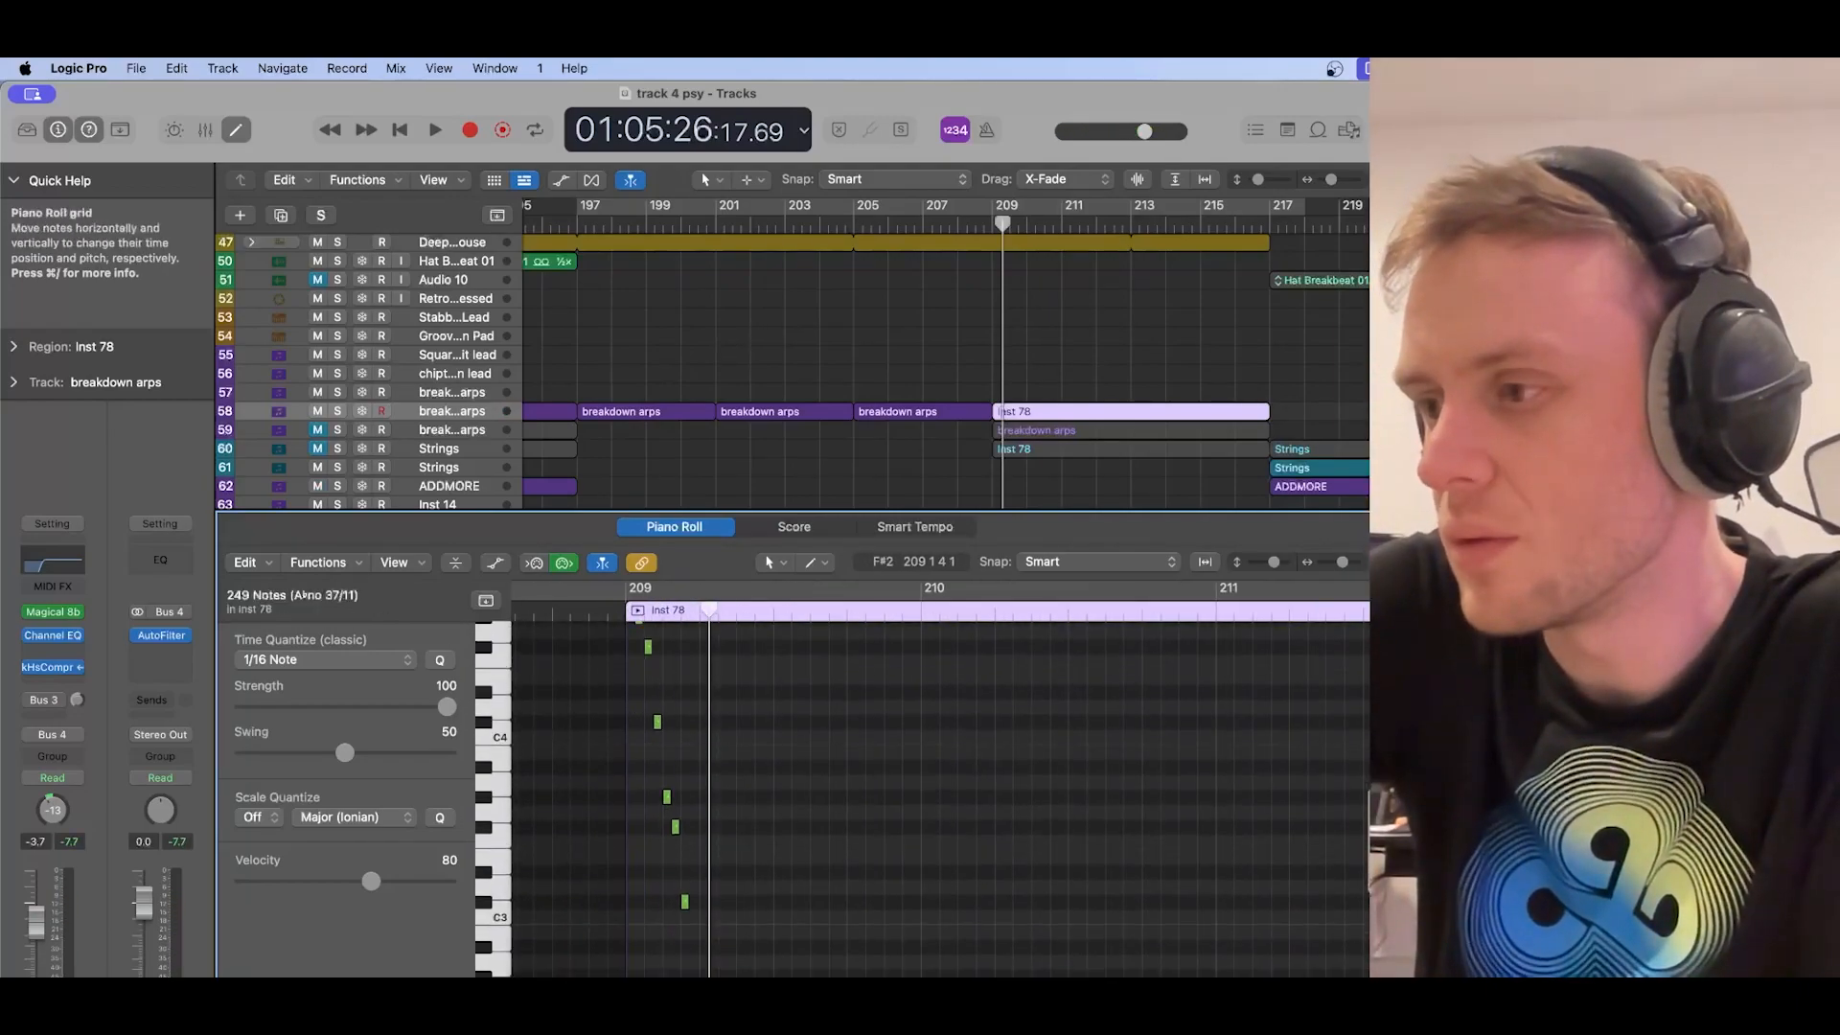
key("super+Right")
key("super+Right")
key("super+Right")
left_click(663, 974)
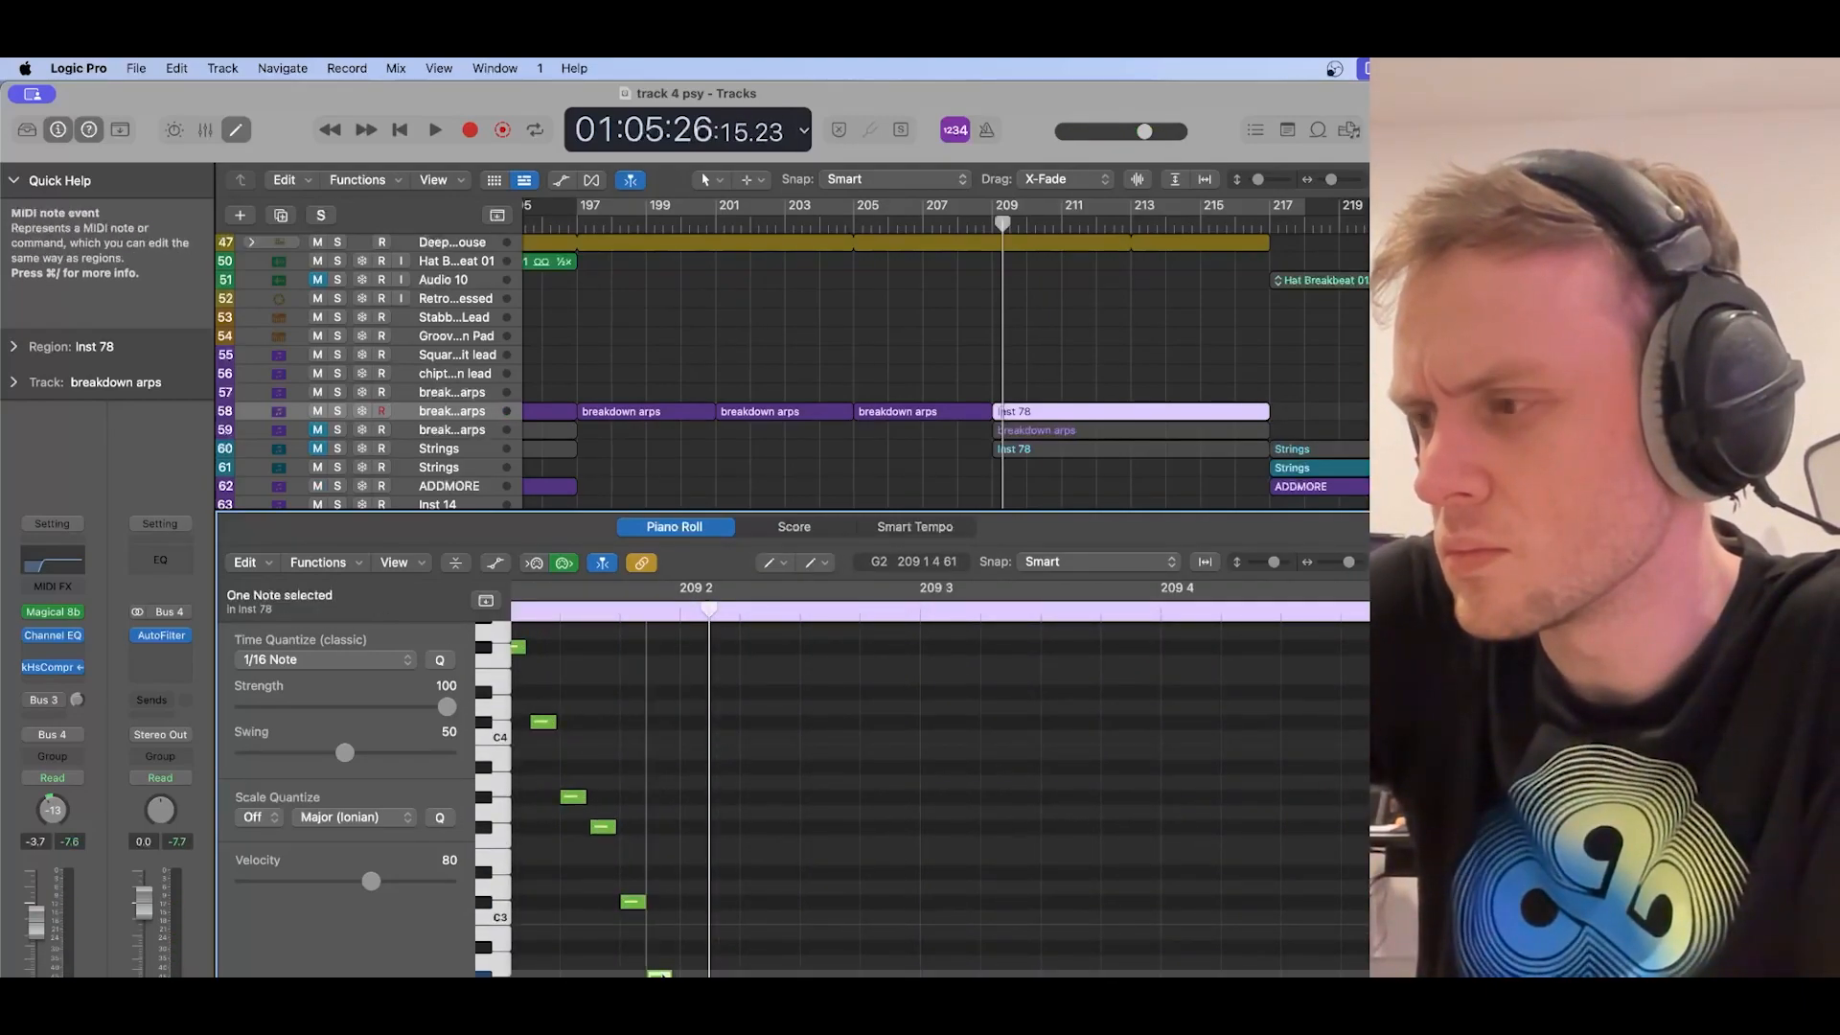
Step: Set the time quantization to 1/32 Note
left_click(406, 659)
left_click(325, 682)
key("super+Left")
key("super+Left")
key("super+Left")
scroll(802, 879, "up", 2)
left_click_drag(1274, 562, 1271, 563)
key("t")
key("t")
Step: Repeat the run of notes to fill bars 209 to 213 and play the result back from bar 209
left_click_drag(533, 657, 733, 976)
key("super+r")
key("super+r")
key("super+r")
key("super+r")
key("super+Left")
key("super+Left")
key("super+Left")
left_click(800, 616)
key("space")
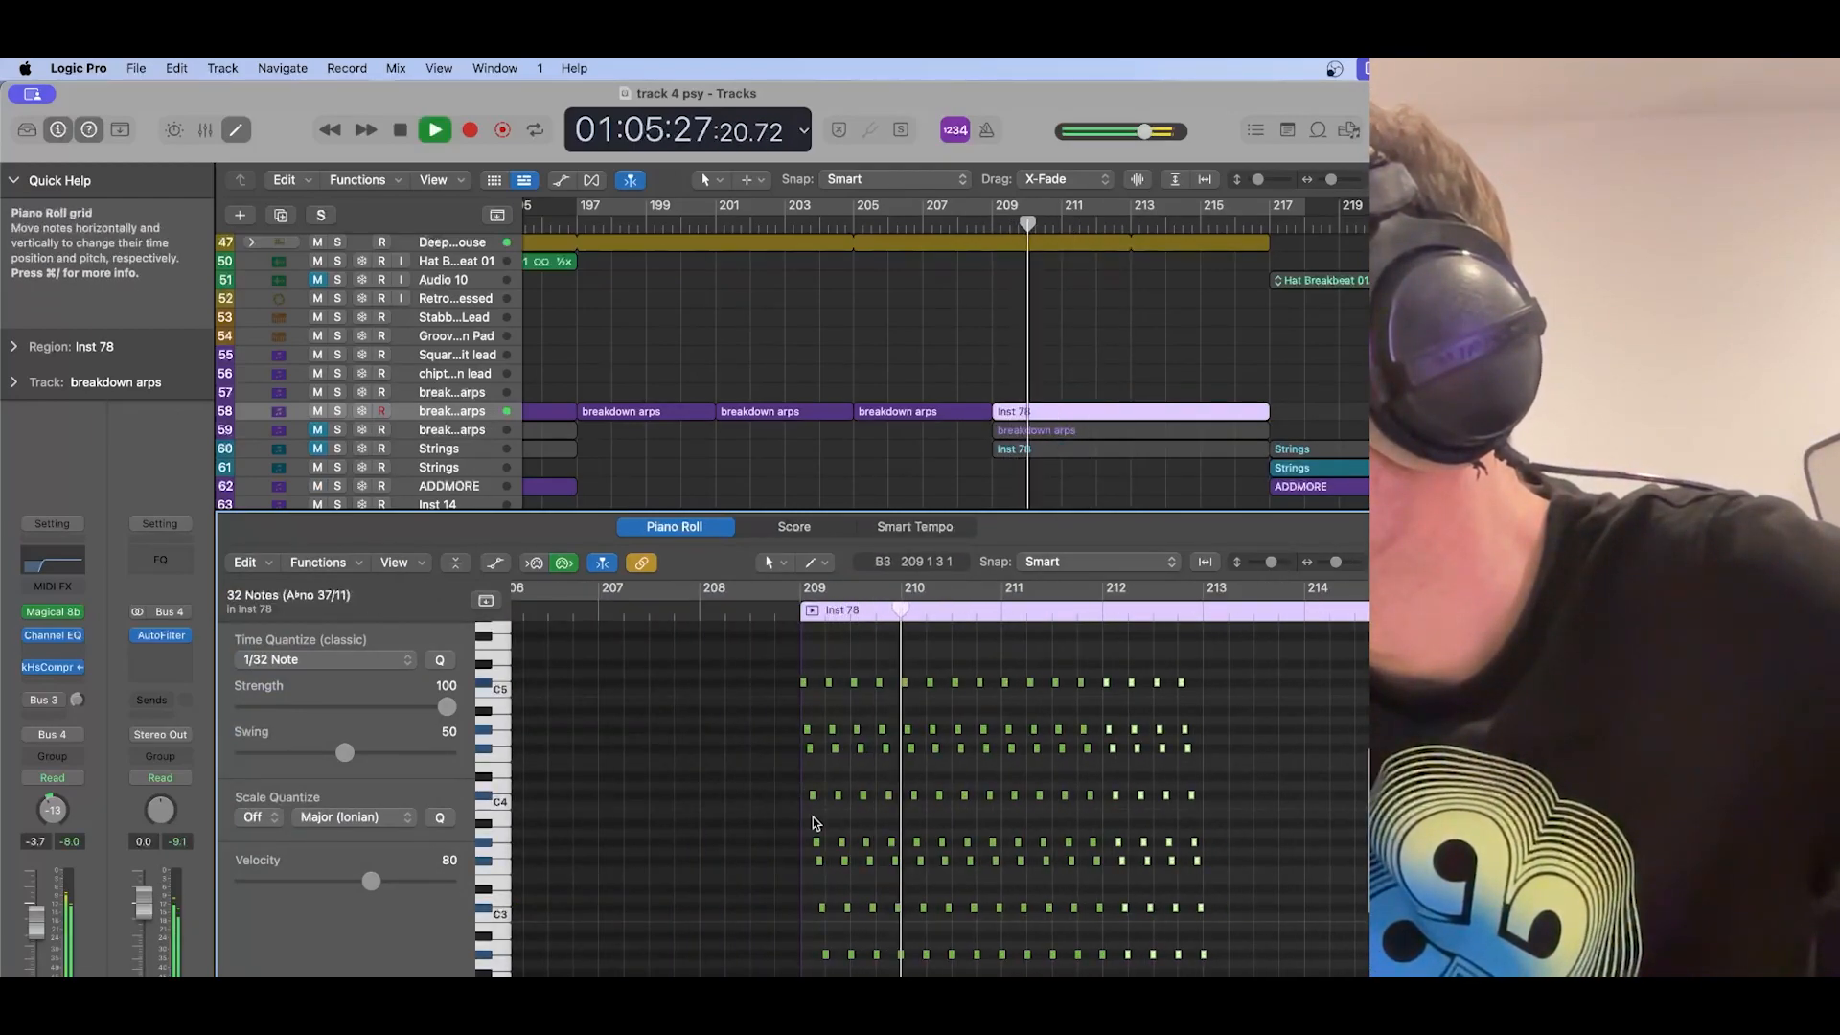
Step: Listen to the repeated runs of the Inst 78 region, replaying them from bar 209
key("super+Right")
key("super+Right")
key("super+Right")
key("space")
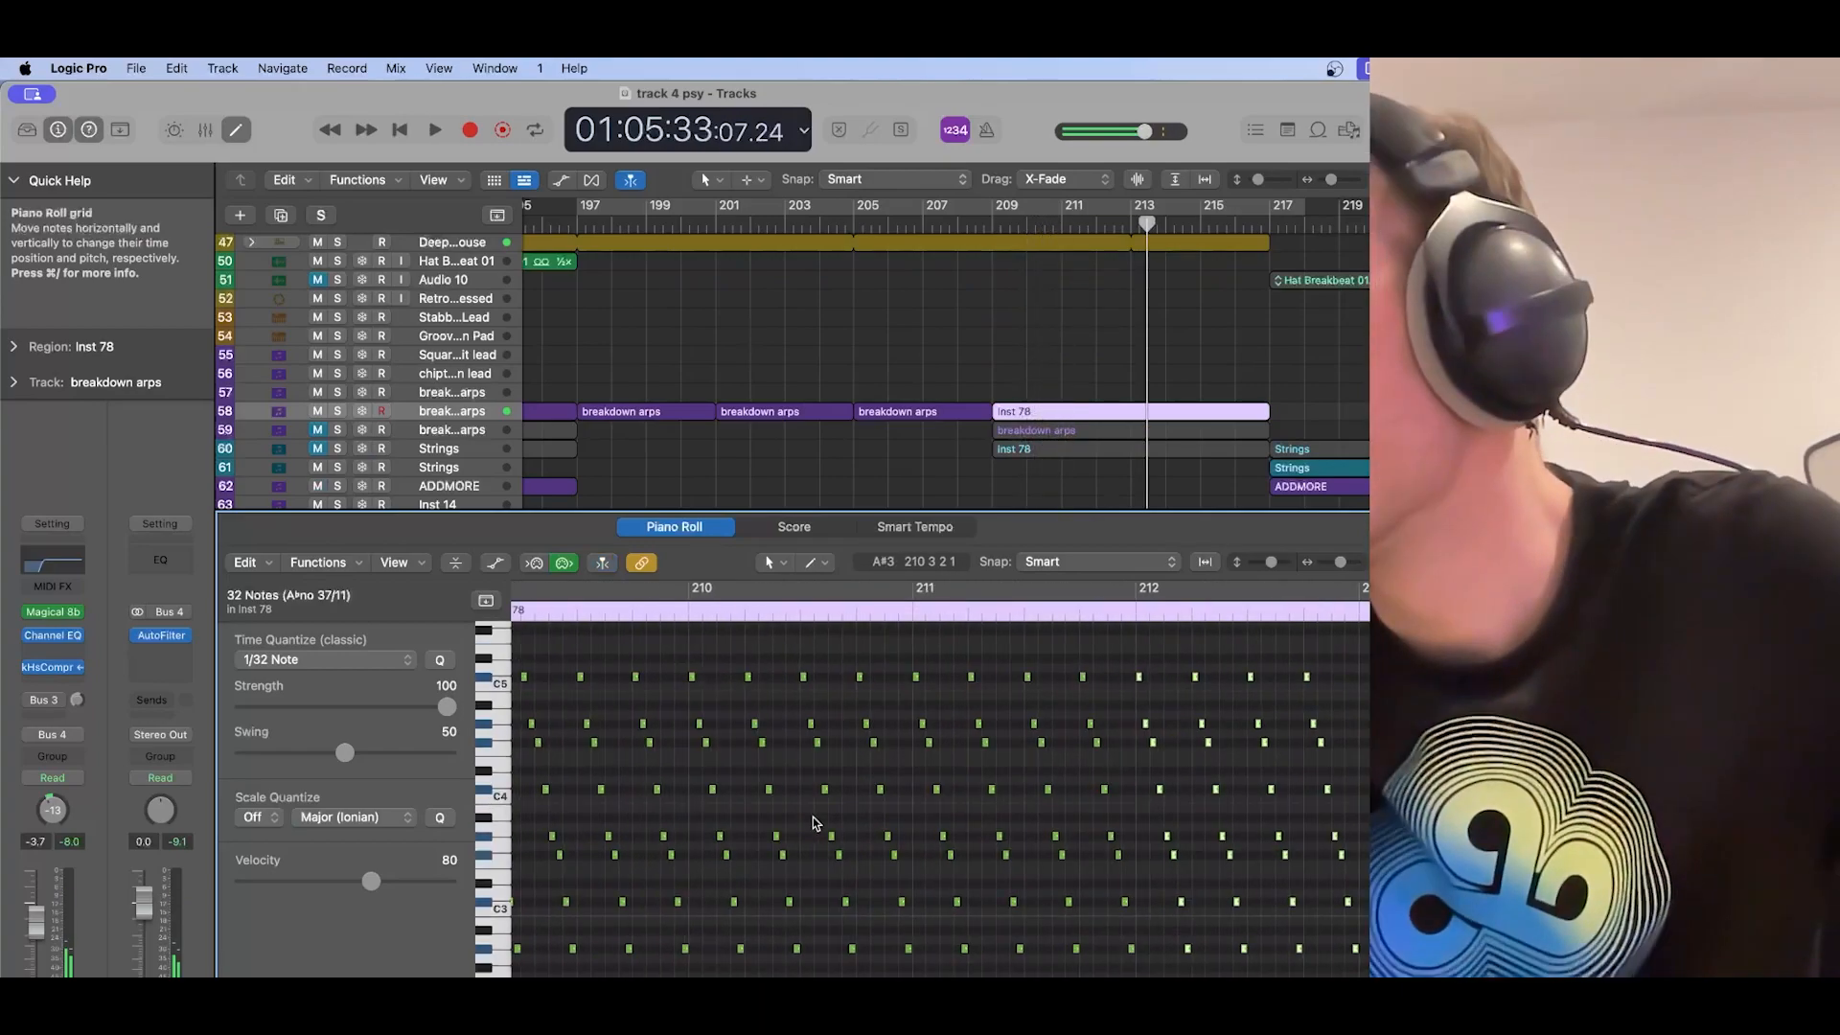
key("super+Left")
key("super+Left")
scroll(813, 824, "left", 3)
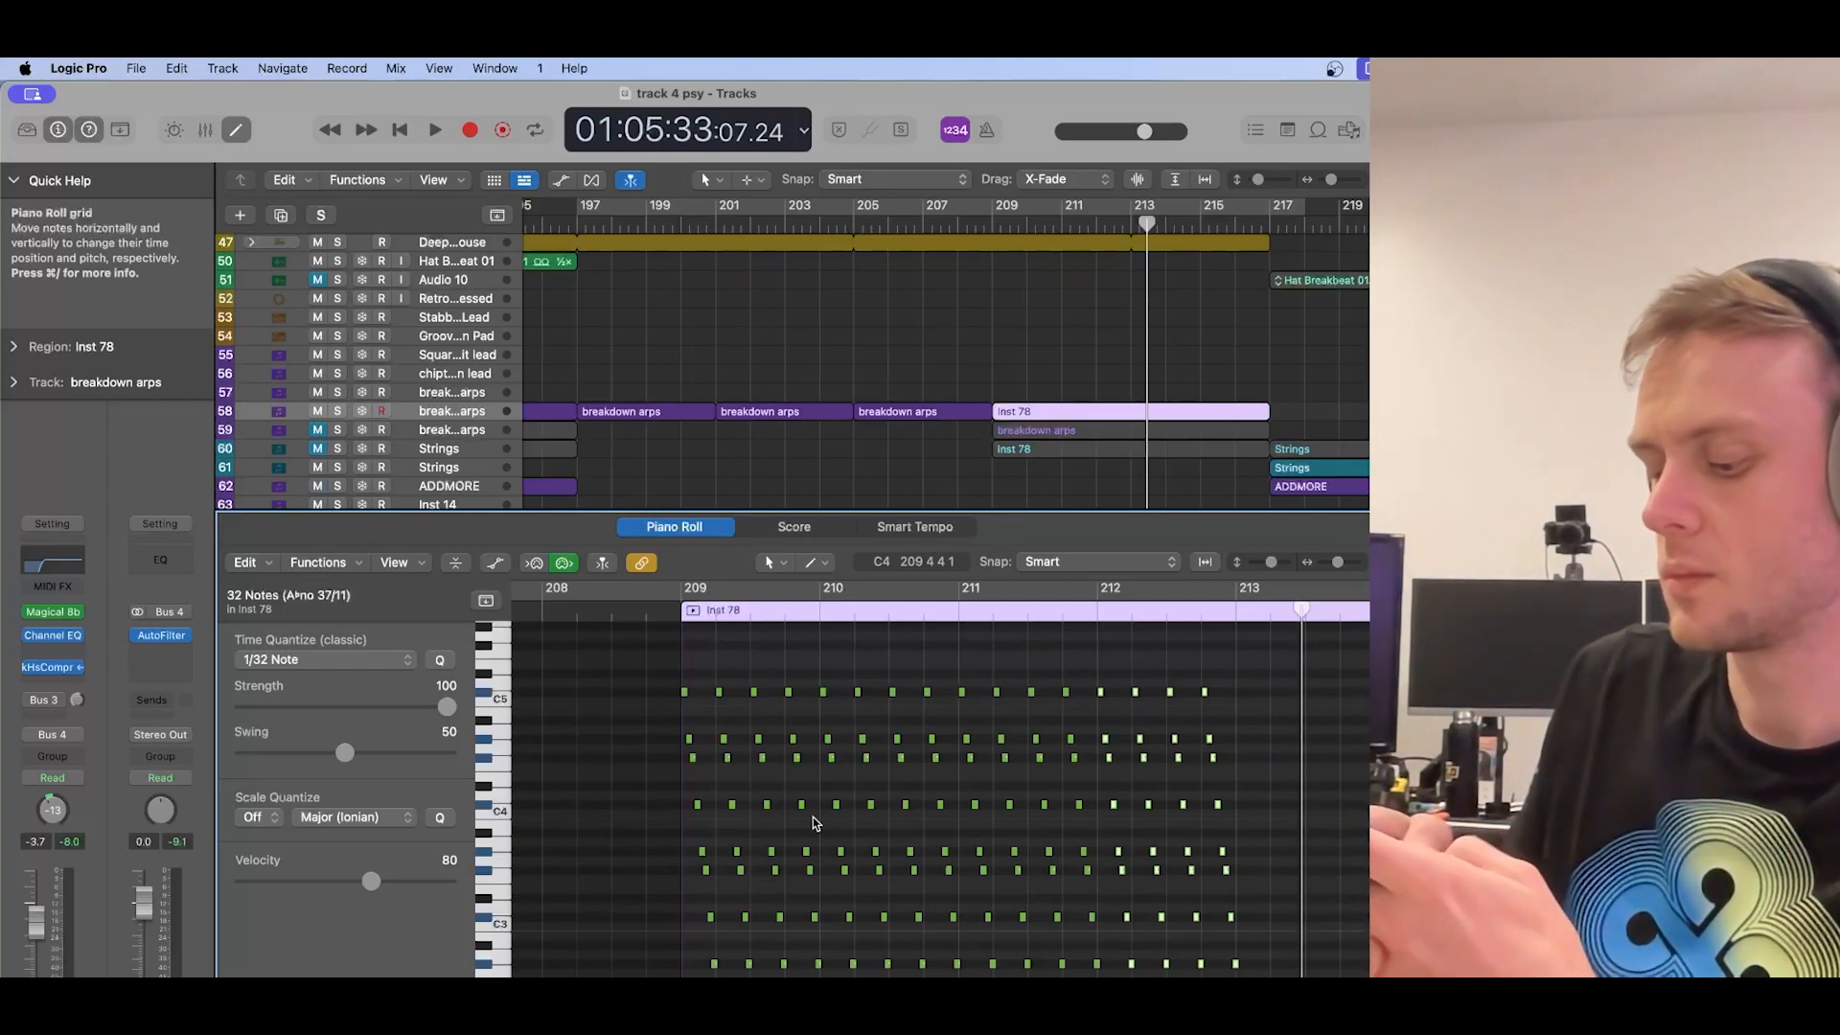
scroll(813, 817, "right", 3)
left_click(539, 613)
key("space")
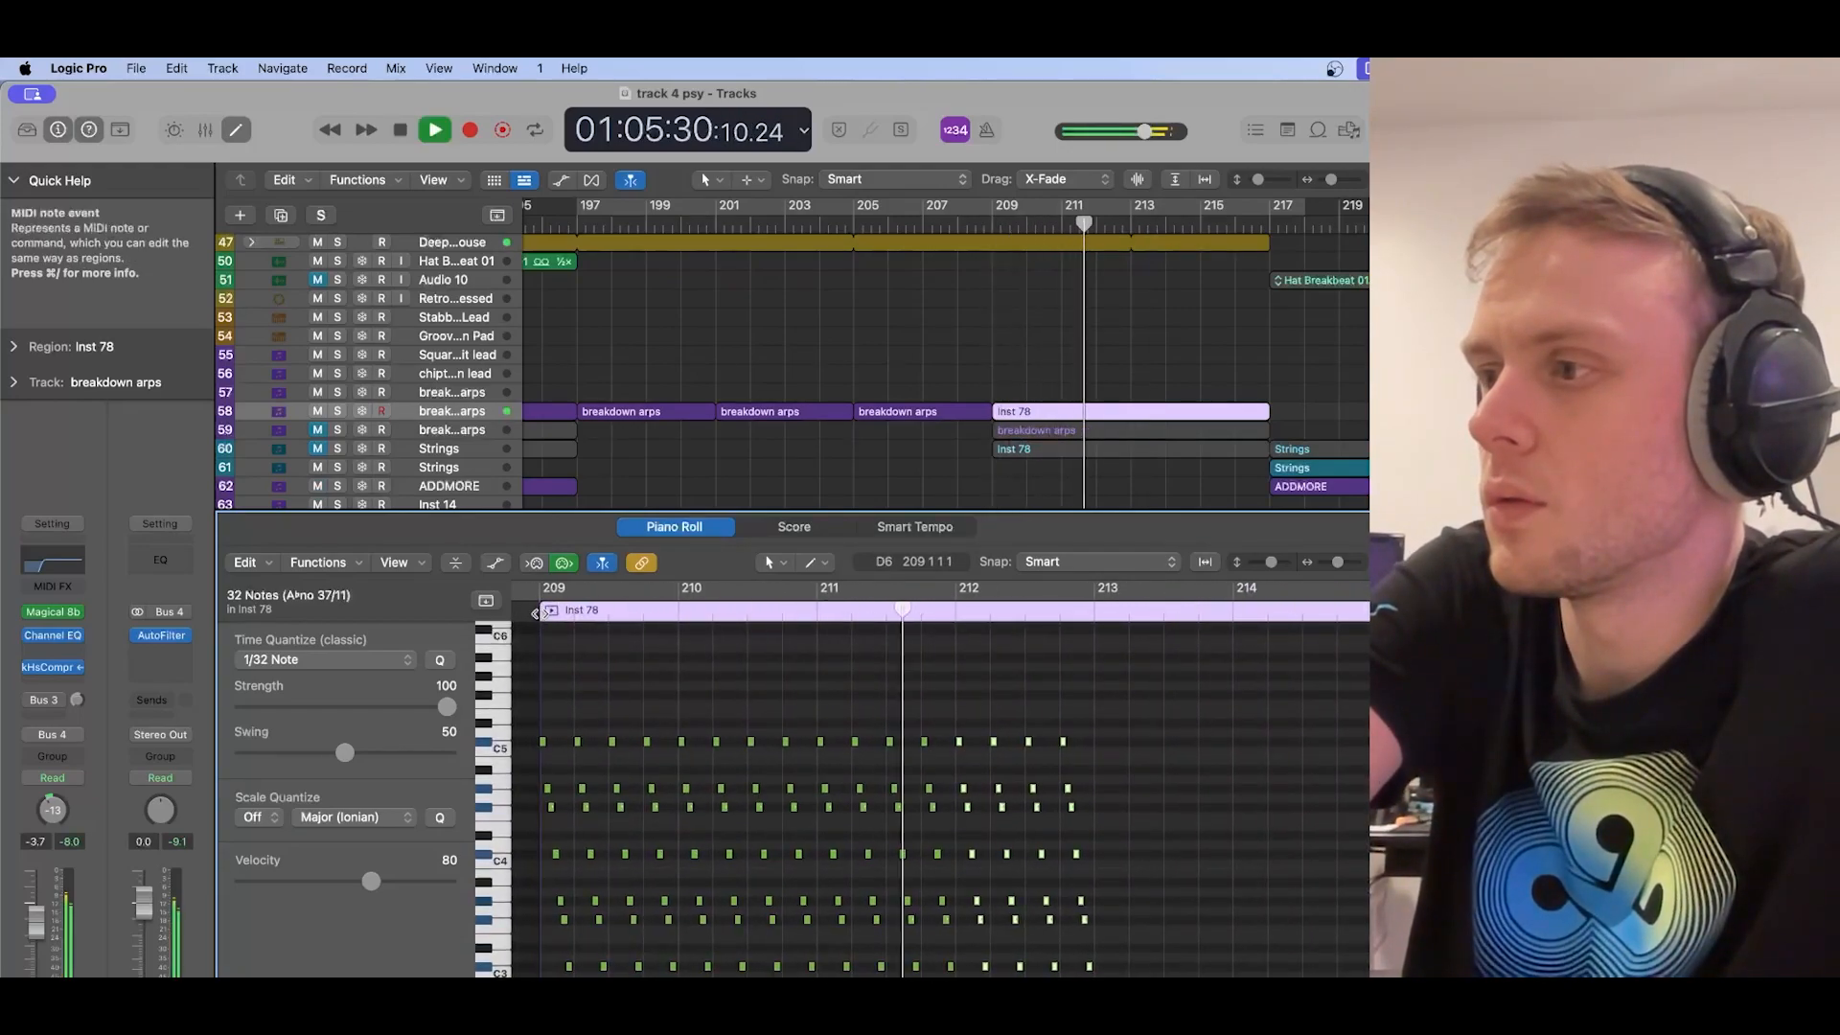
key("space")
Step: Examine the pattern of repeated note runs in the Inst 78 region from bar 209 onward
scroll(1006, 815, "up", 3)
scroll(1043, 809, "left", 5)
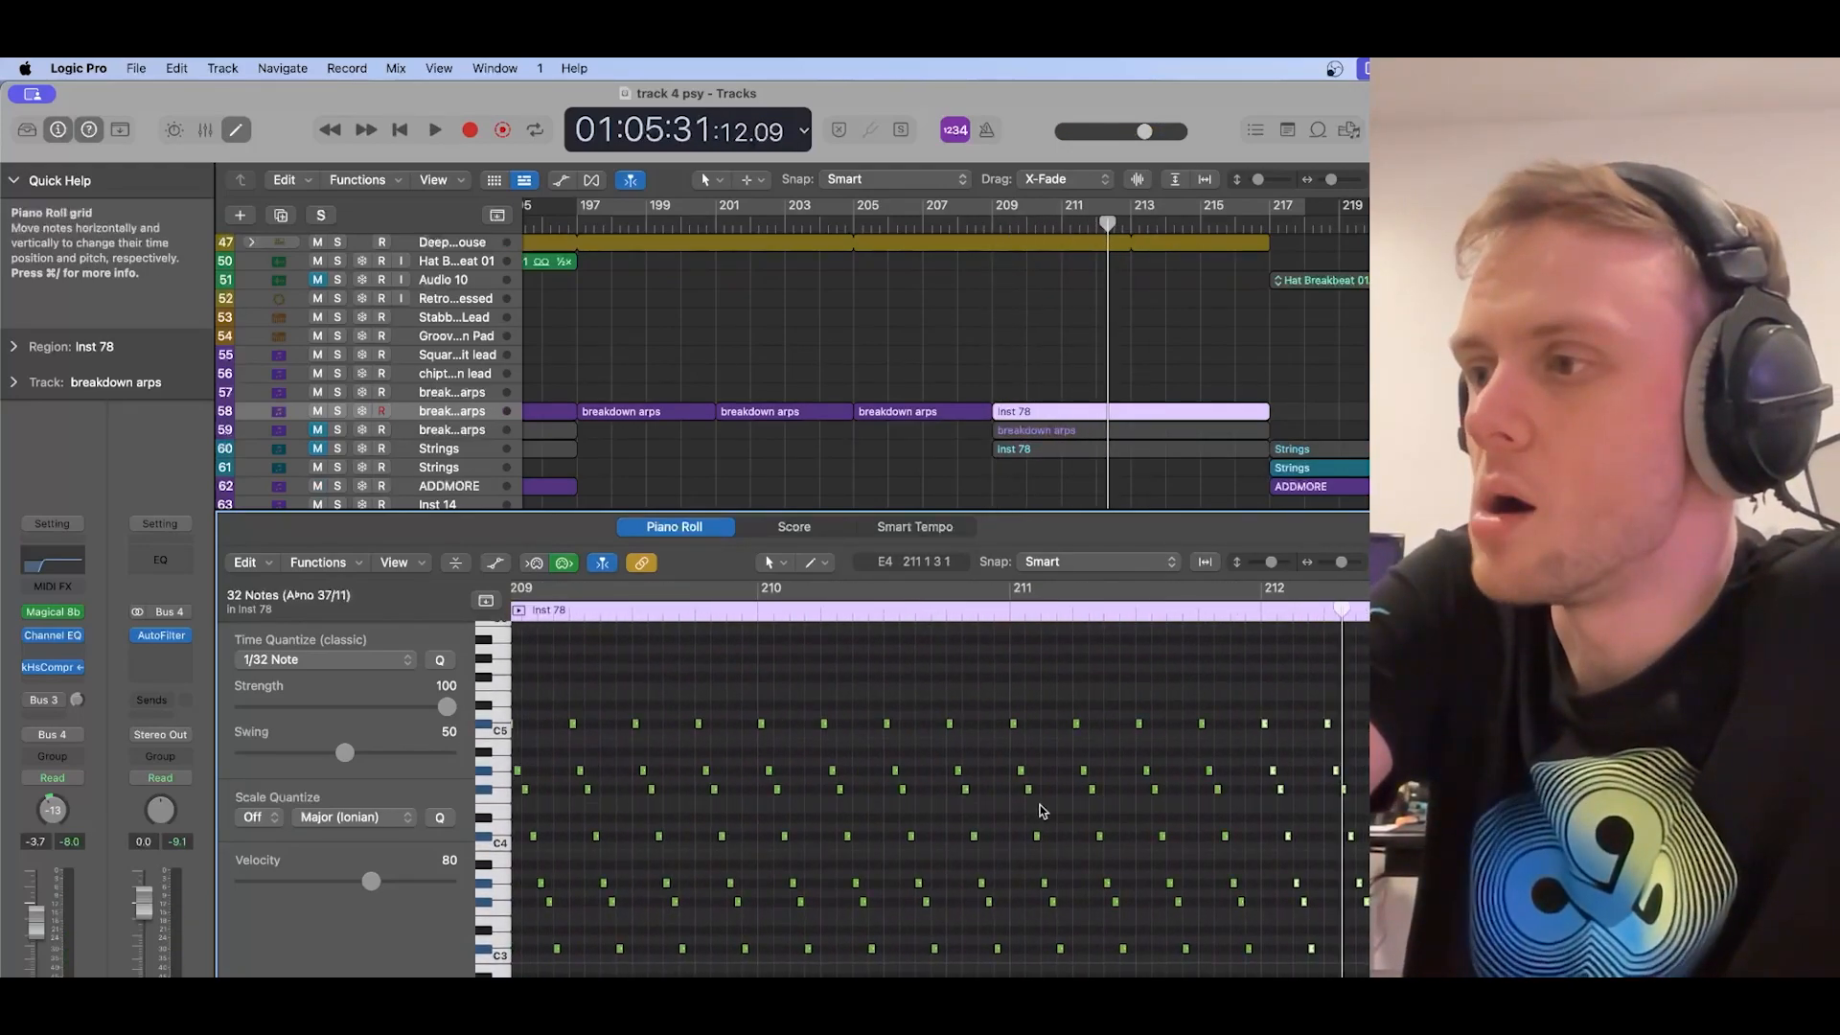
scroll(1043, 809, "down", 3)
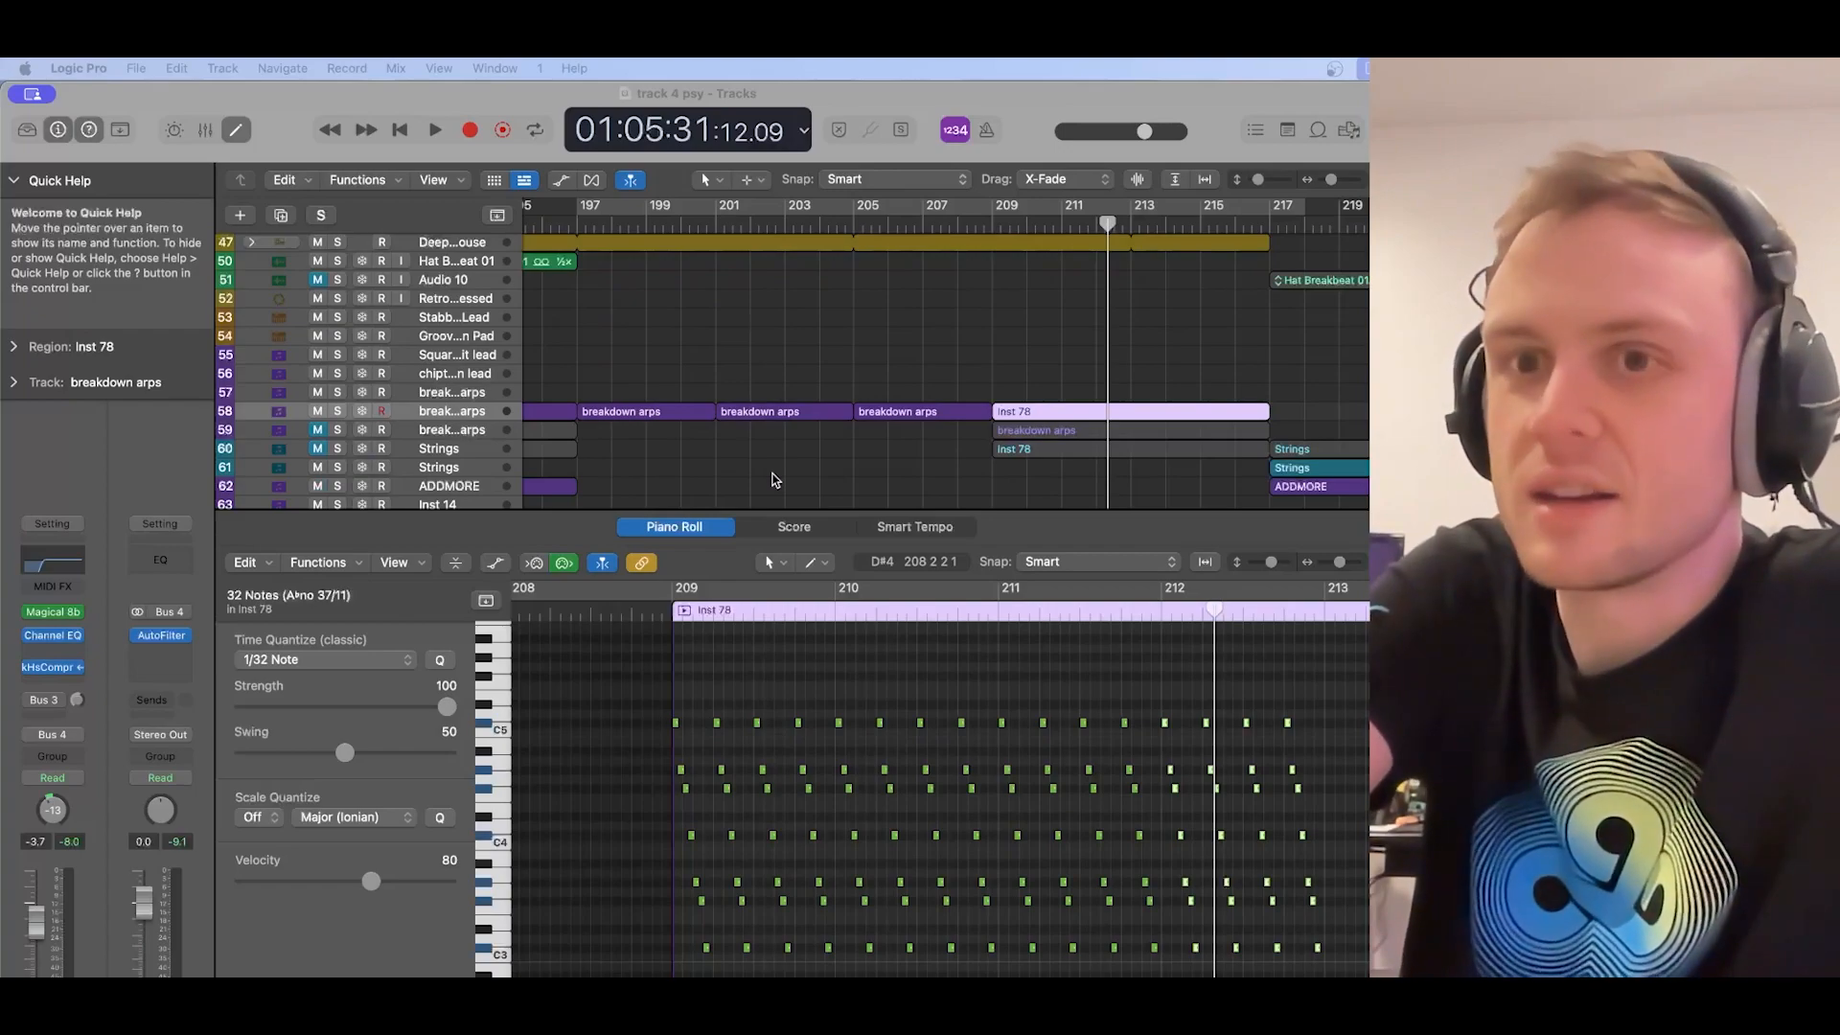
scroll(812, 452, "right", 2)
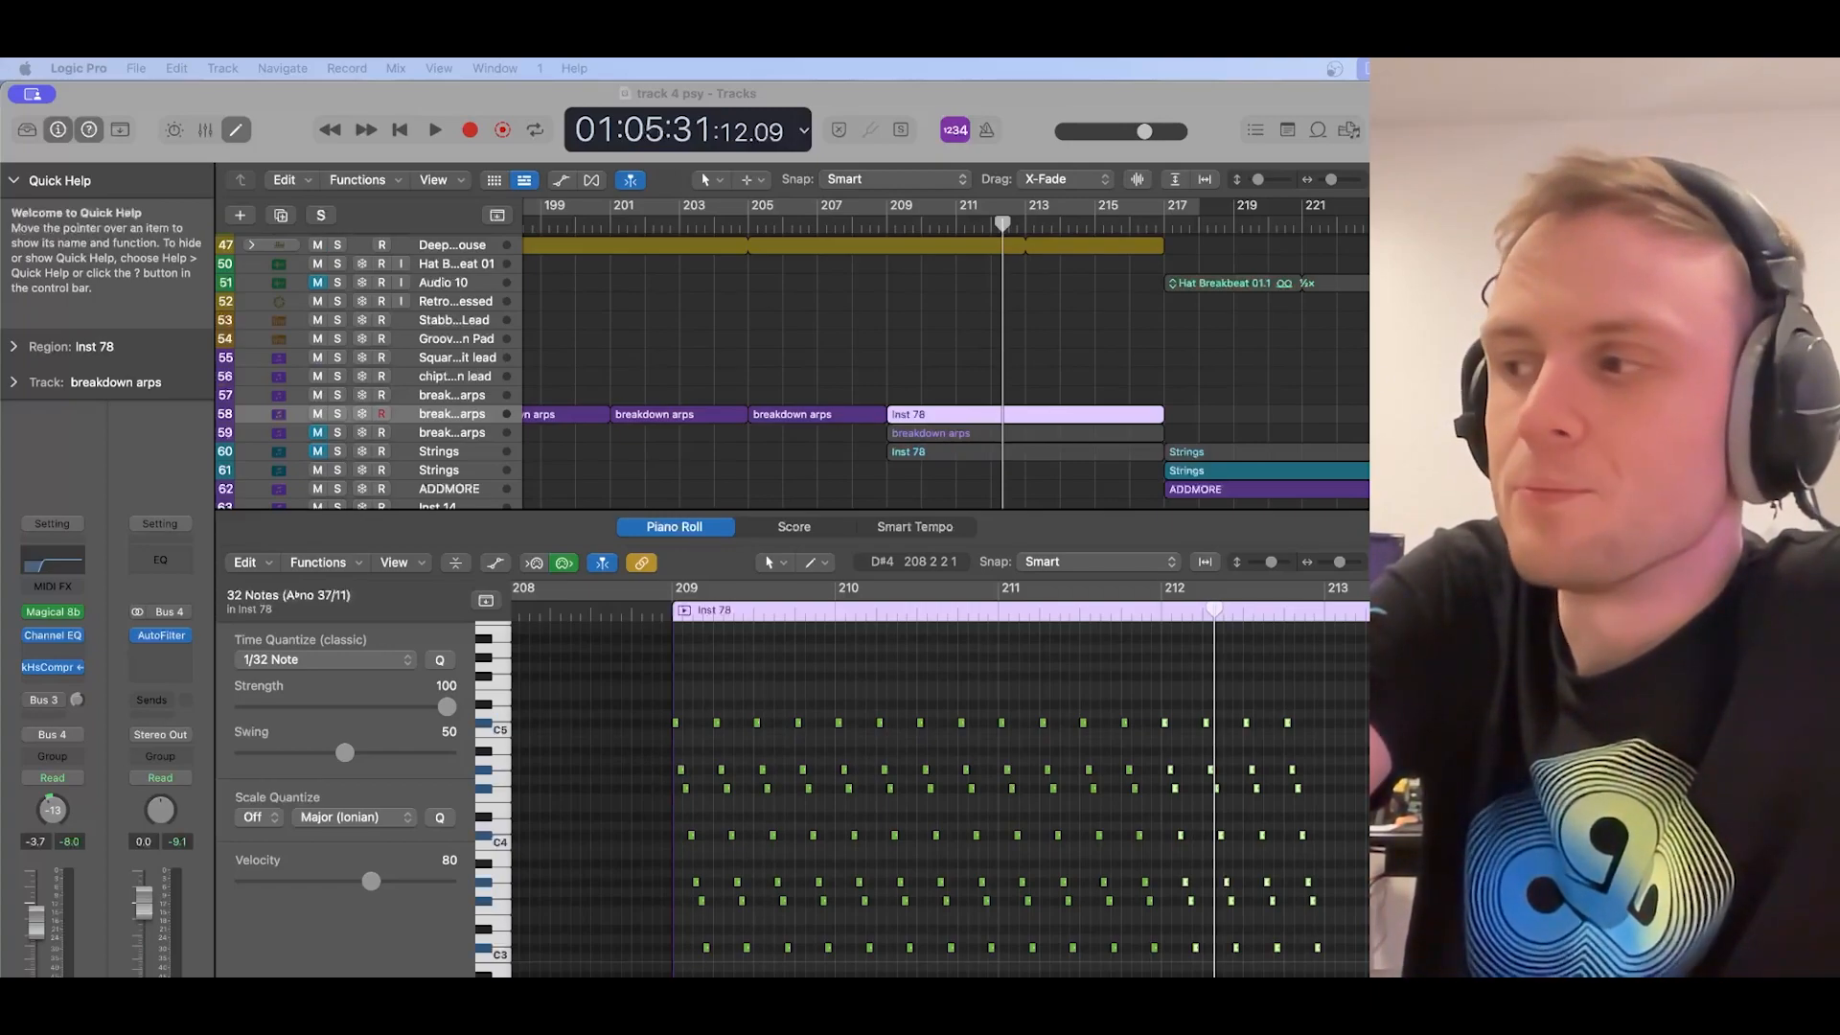
scroll(1035, 959, "right", 2)
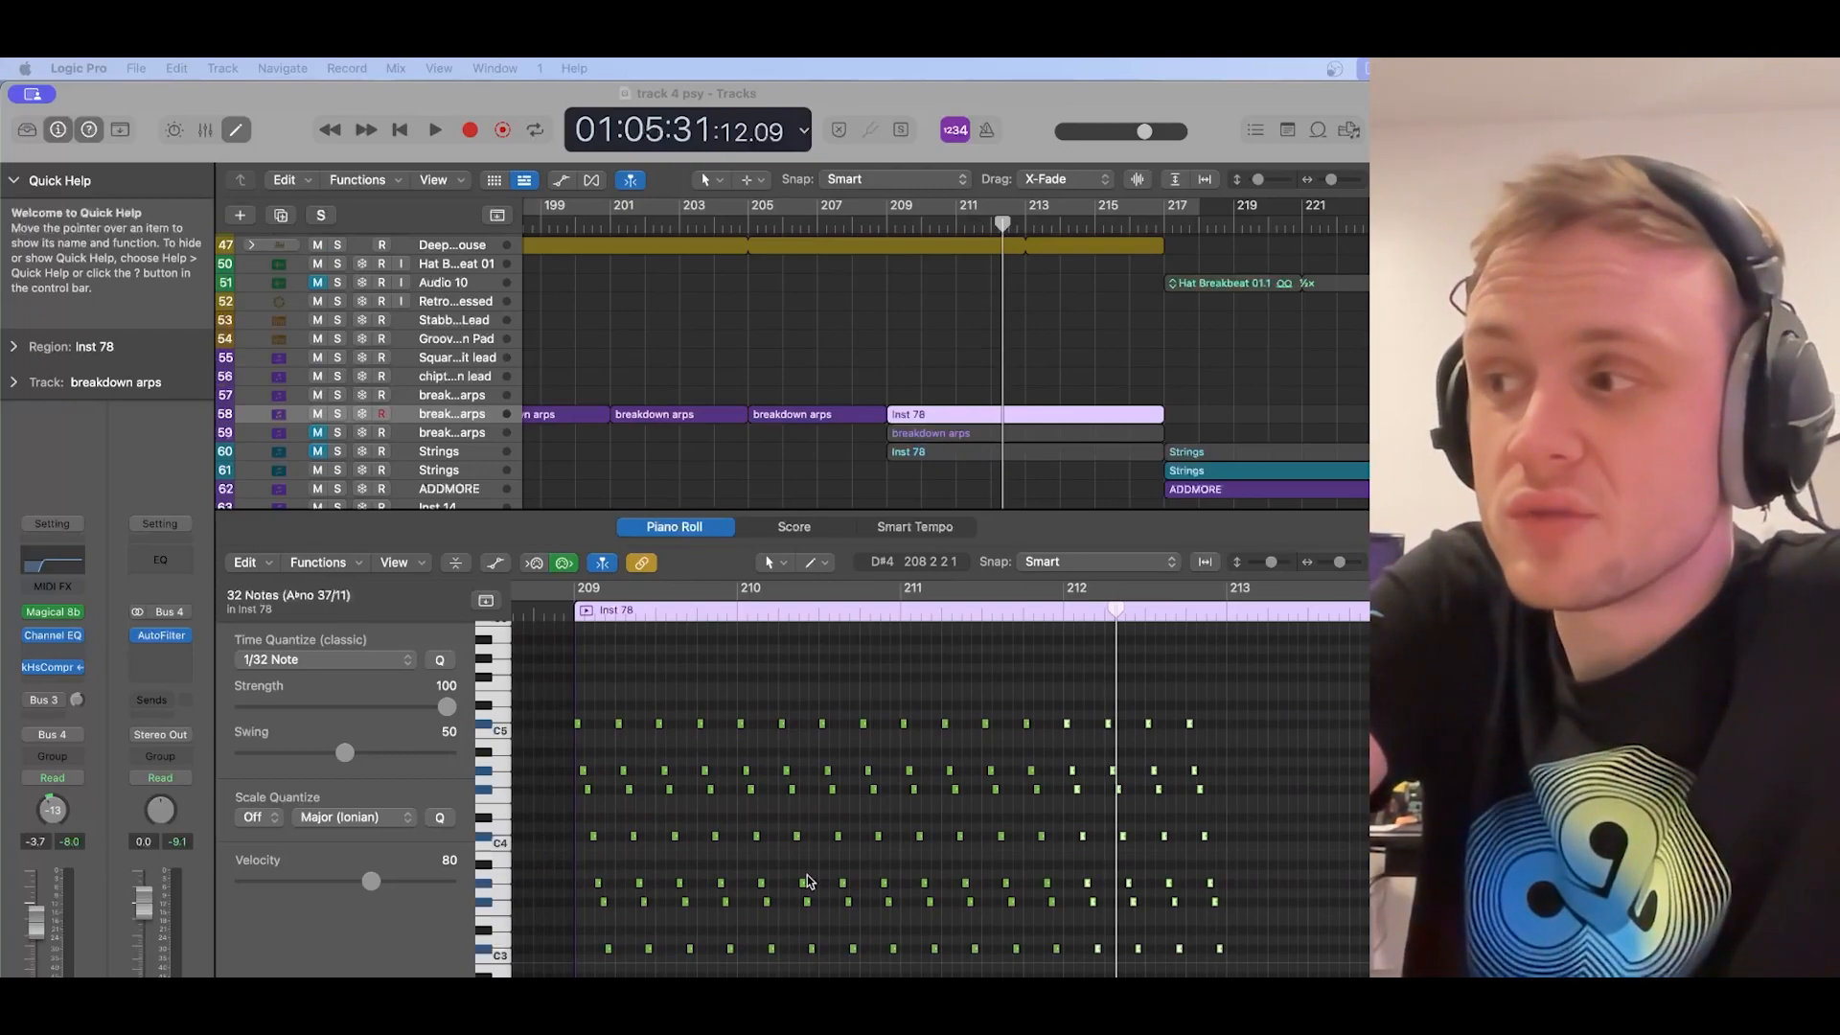
scroll(1094, 894, "right", 3)
scroll(1095, 893, "right", 1)
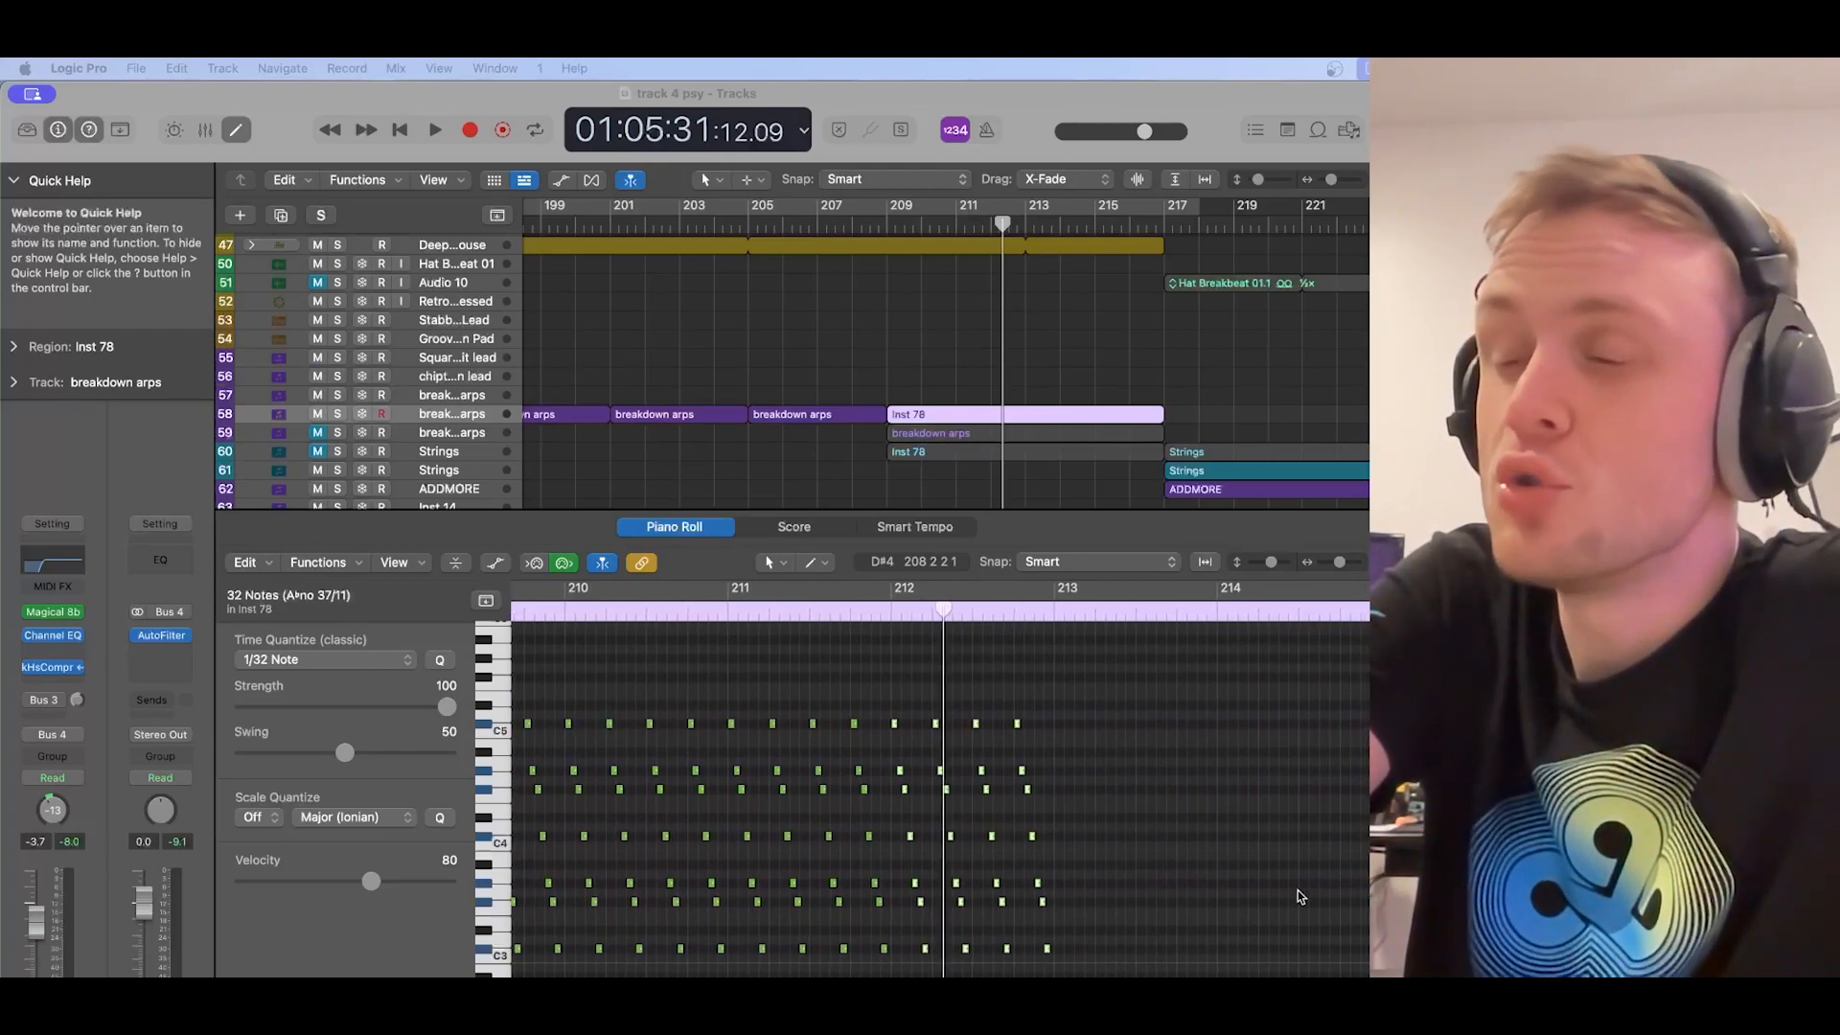
scroll(1367, 906, "right", 5)
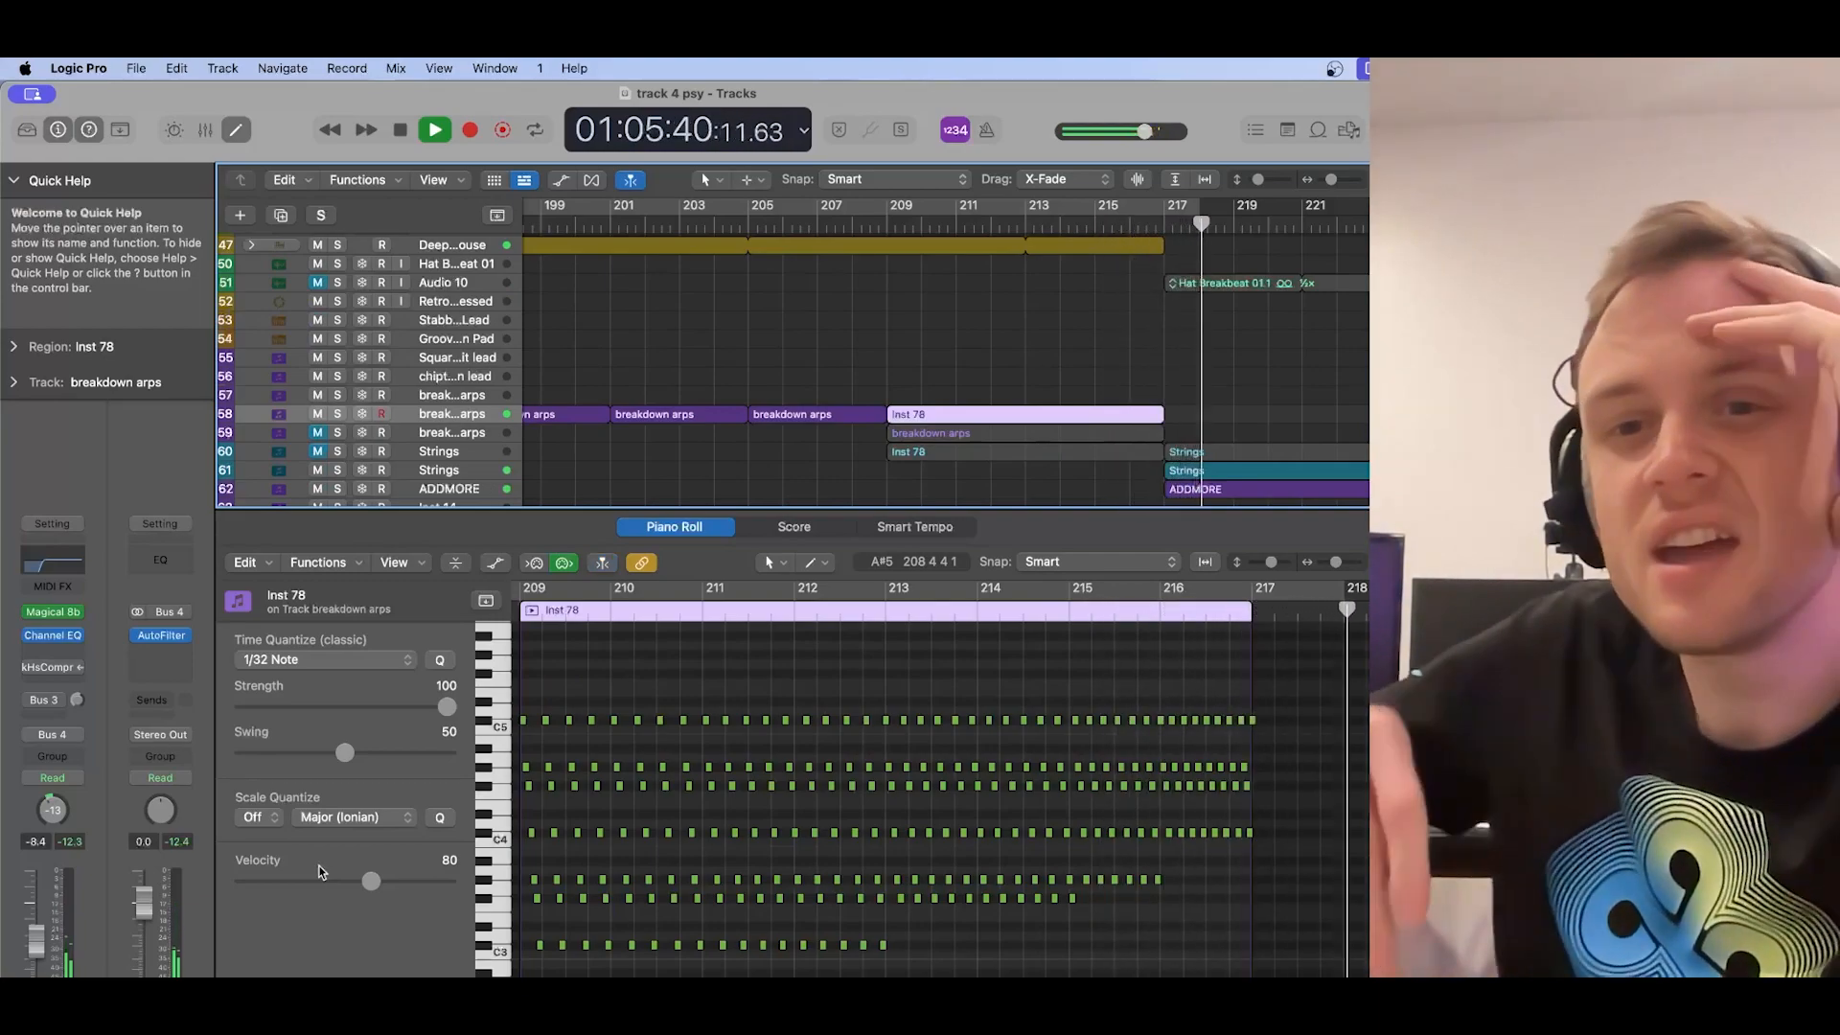
Step: Lengthen all notes of the Inst 78 region to about three quarters of a 1/32 note and play the section from bar 209
key("space")
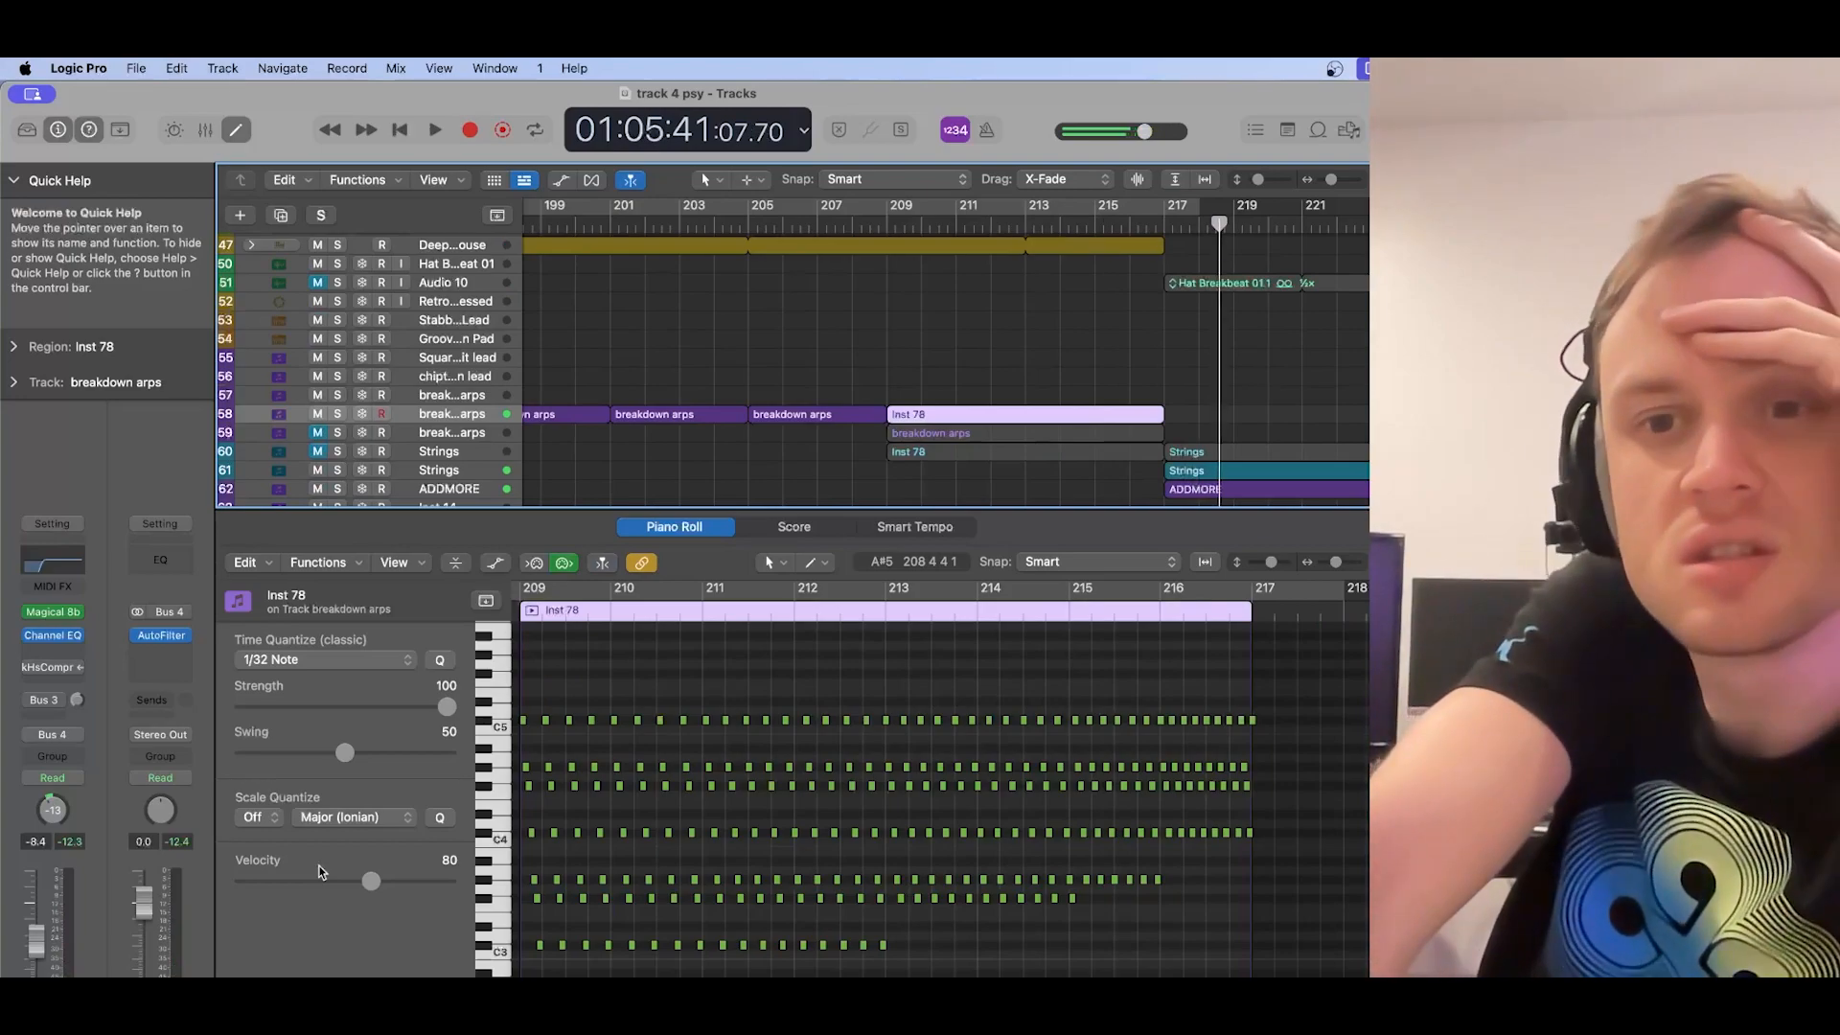
left_click(542, 732)
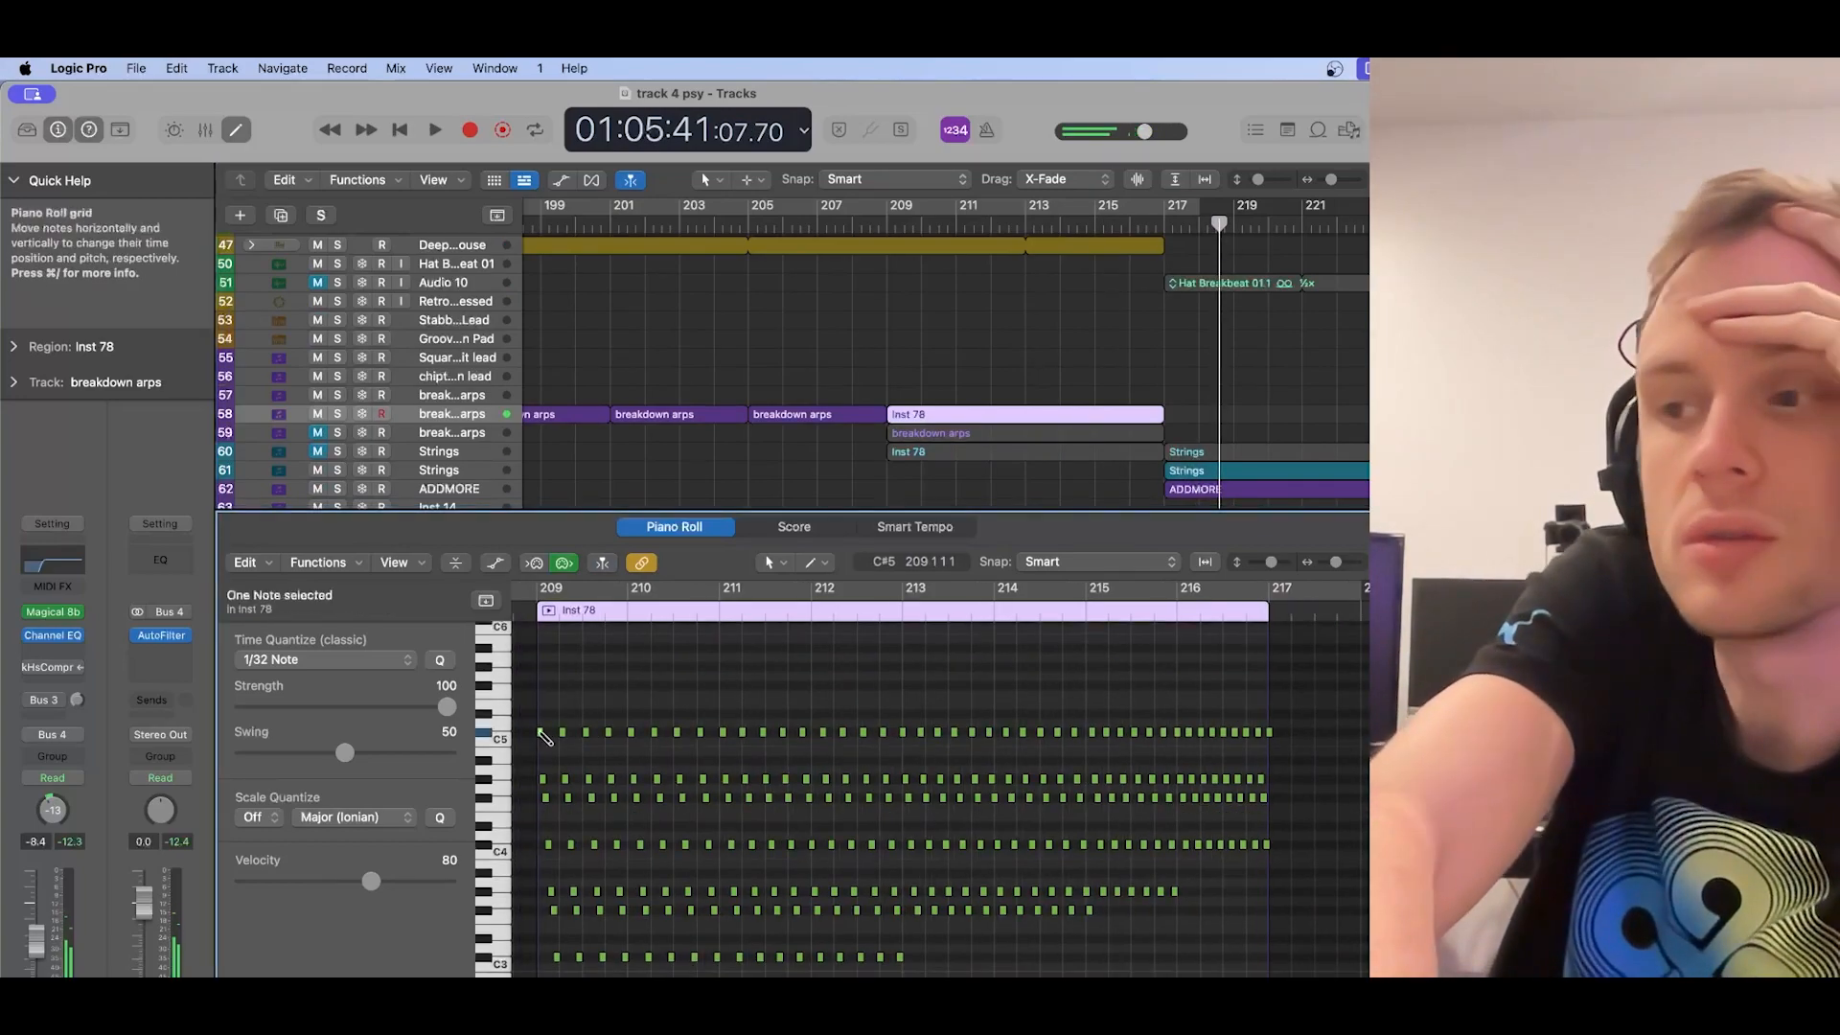
left_click_drag(777, 737, 771, 739)
left_click(887, 229)
key("space")
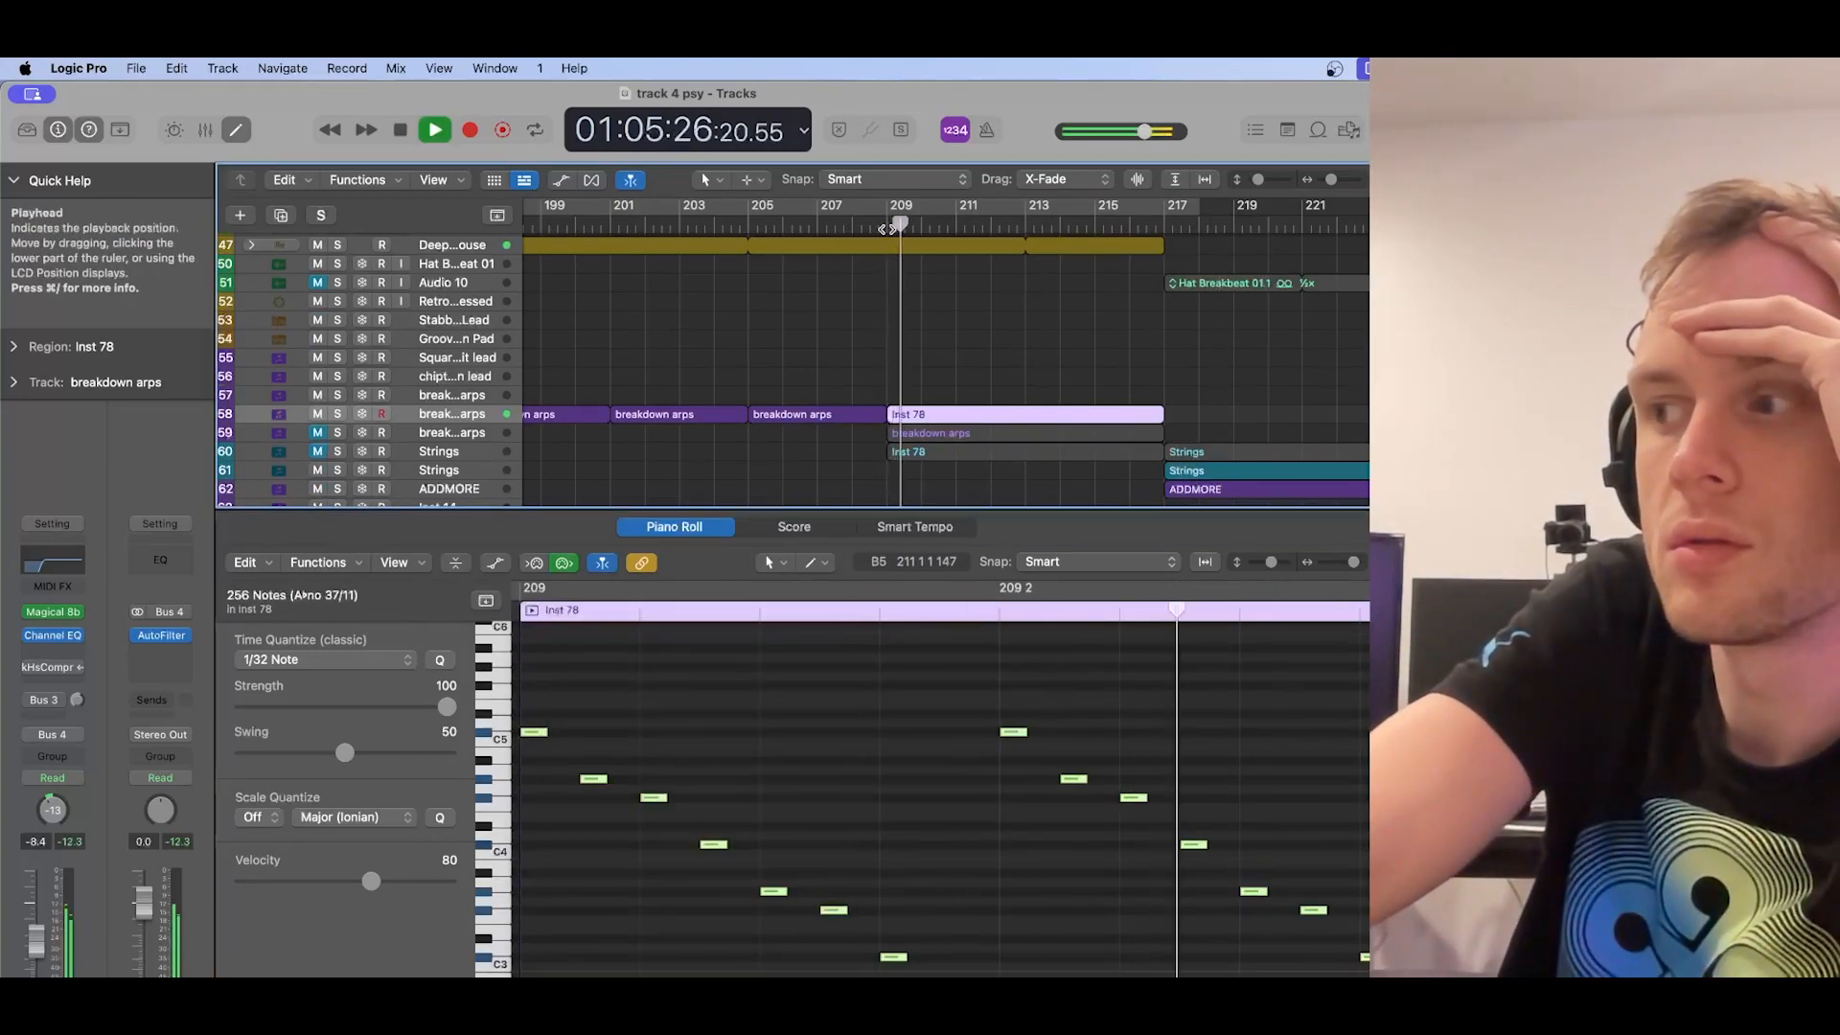
key("space")
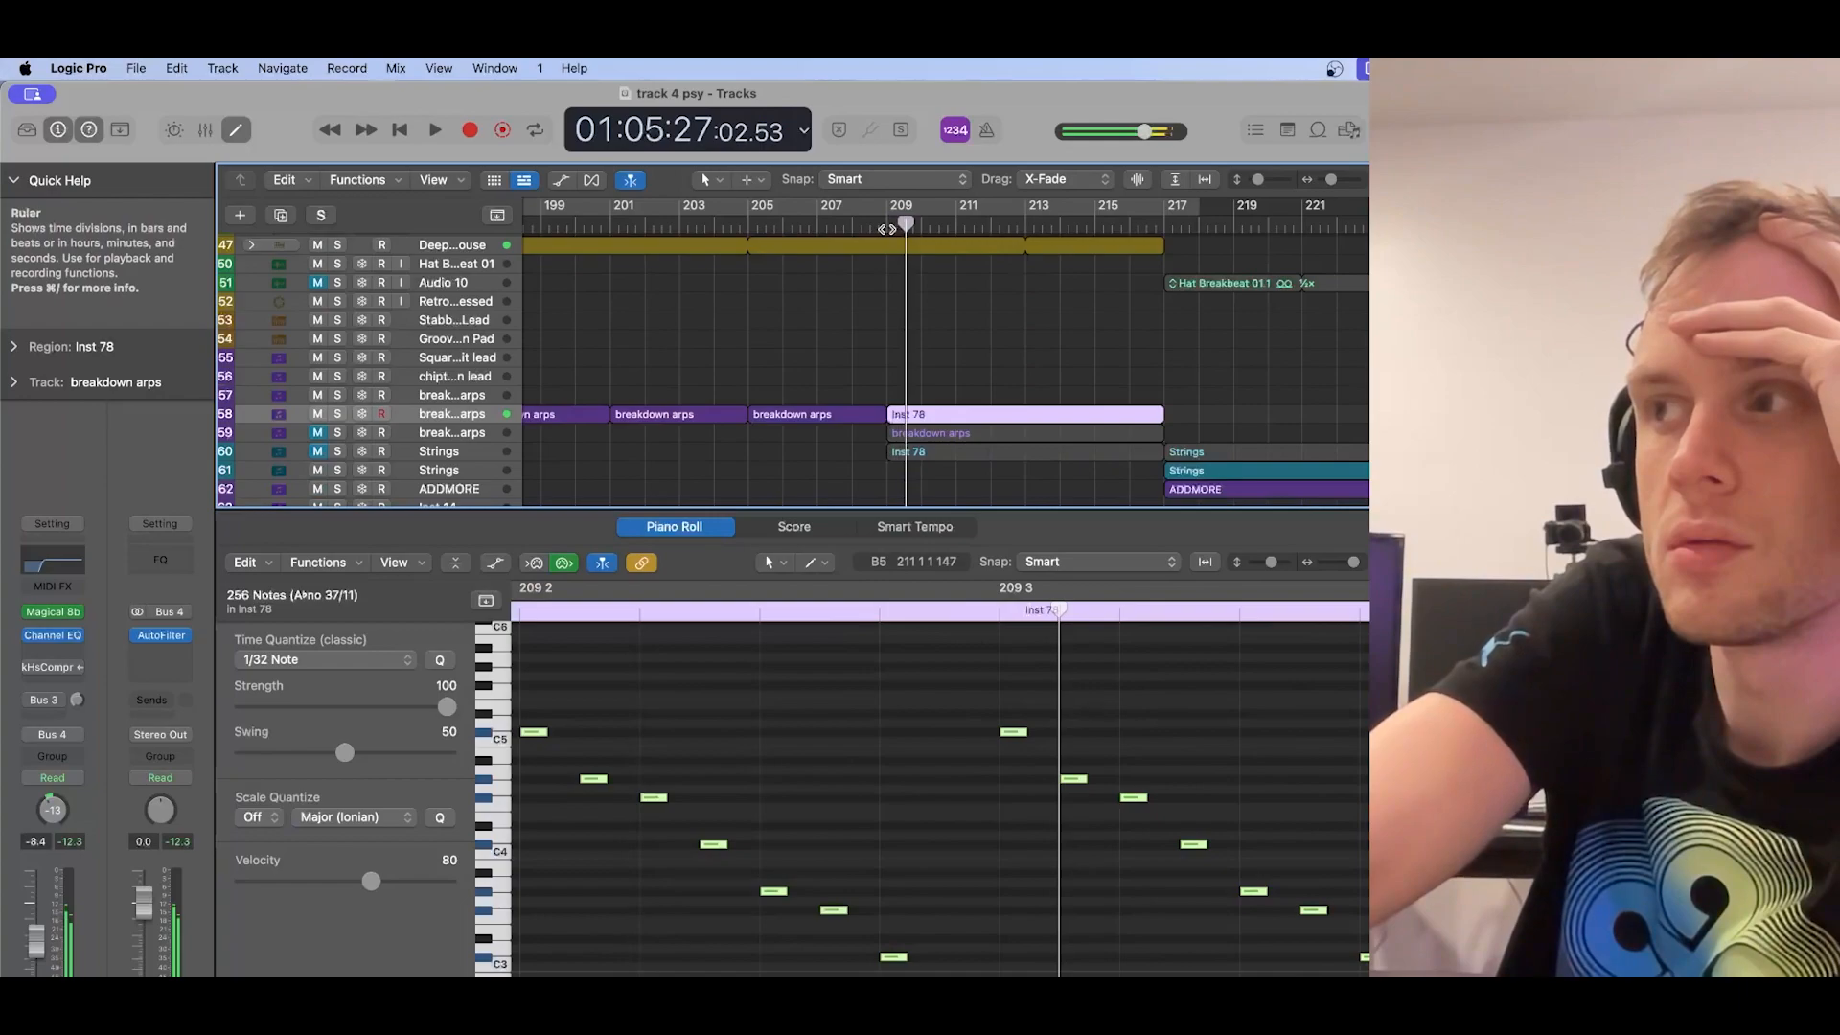
left_click_drag(547, 732, 564, 732)
key("space")
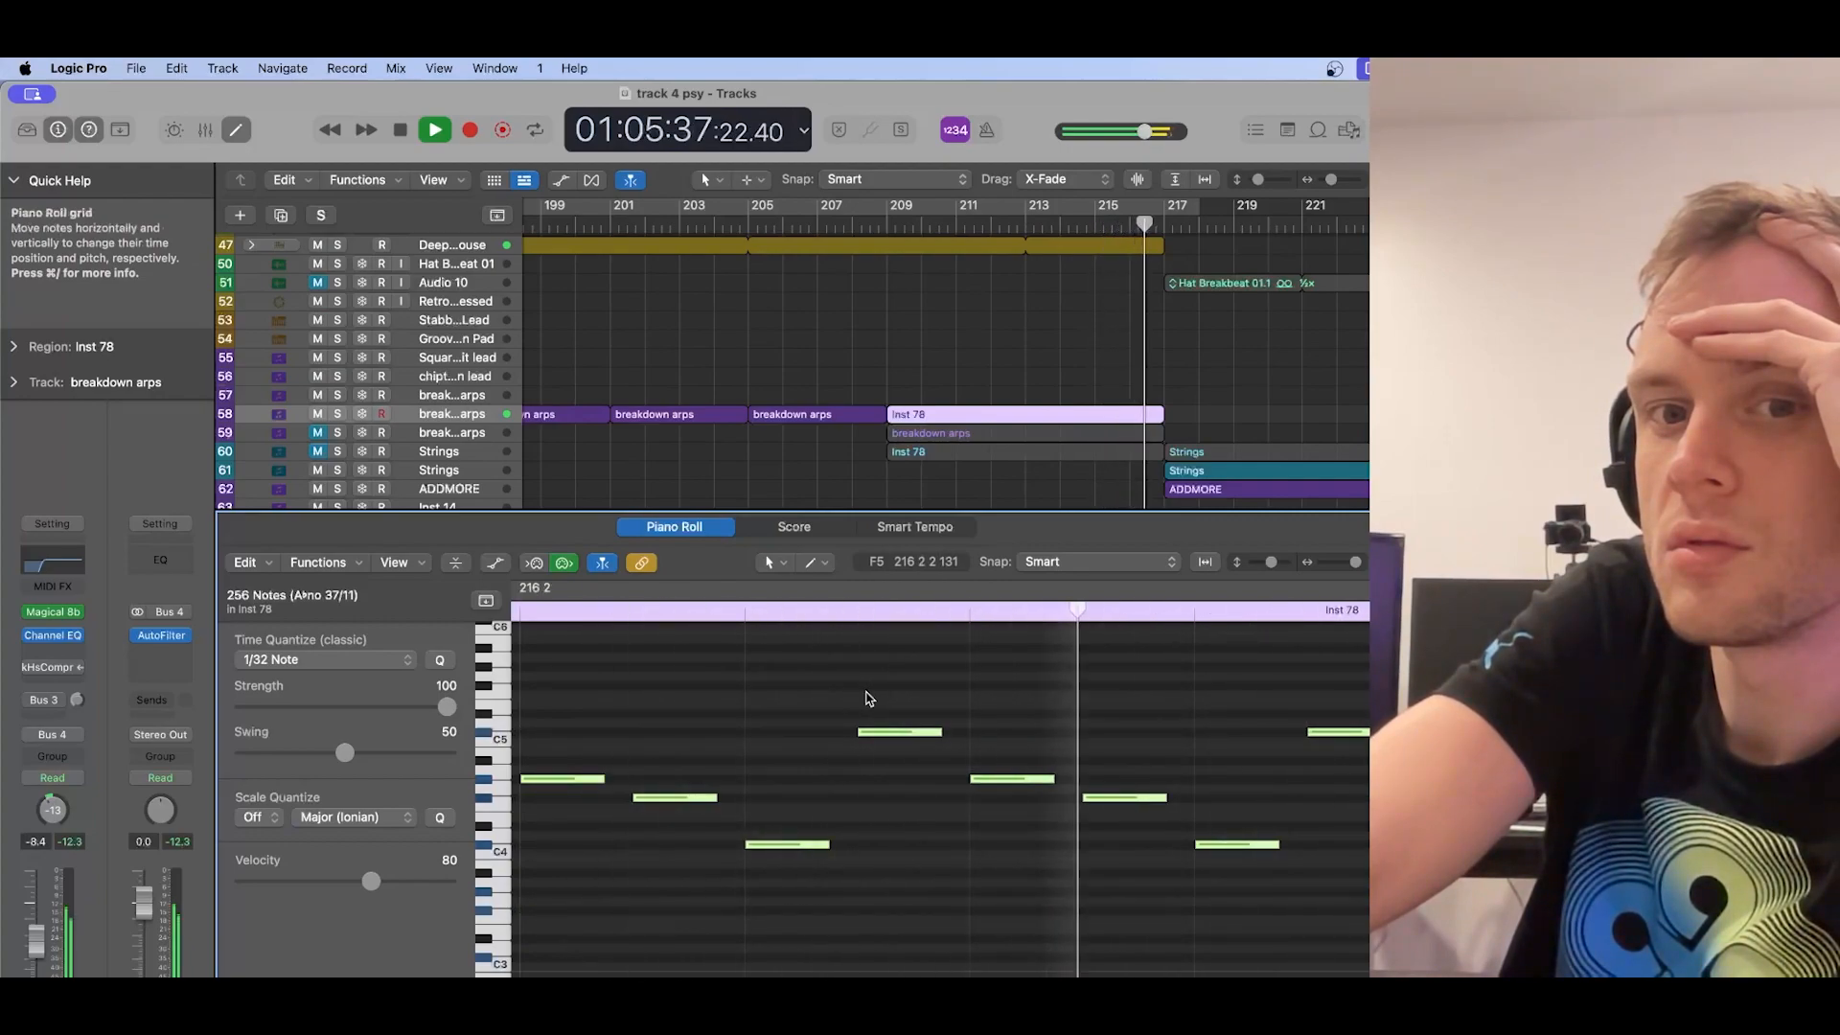
scroll(866, 751, "down", 5)
scroll(867, 752, "left", 3)
key("space")
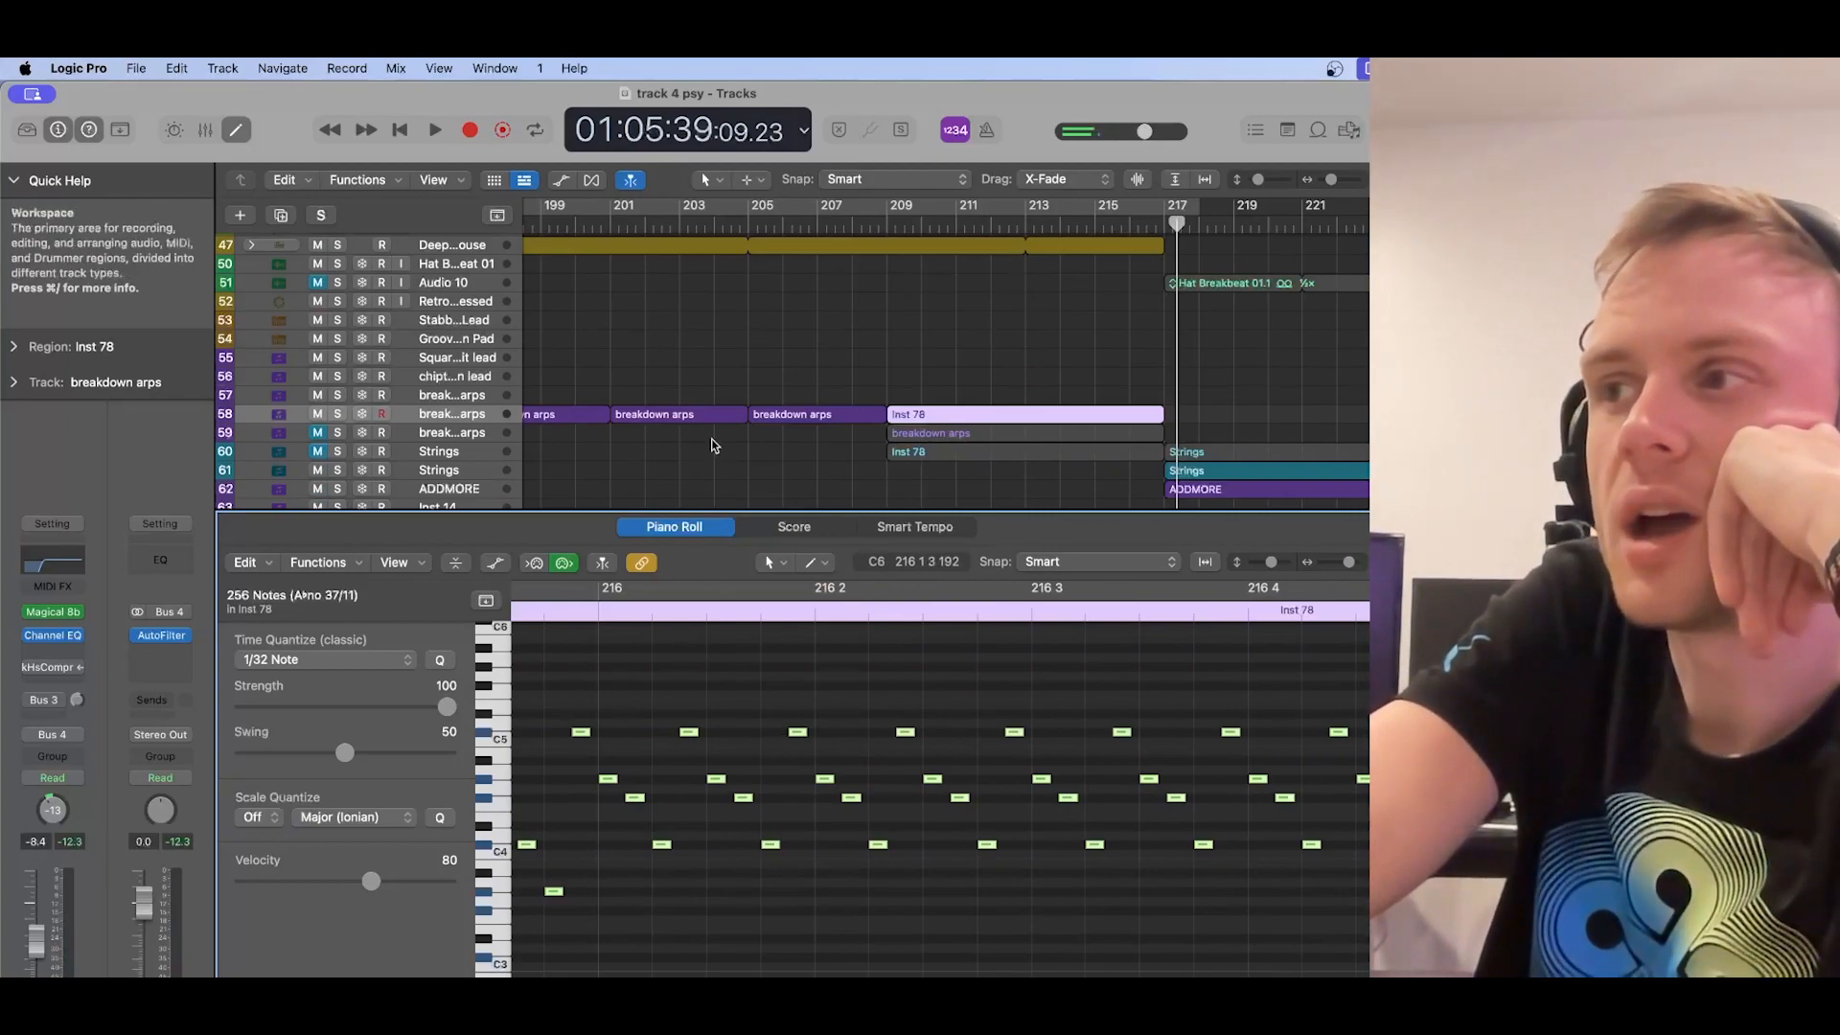
Step: Raise the kHs Compressor threshold on the breakdown arps track while playing from bar 197, close the plug-in and select track 58
scroll(650, 438, "left", 3)
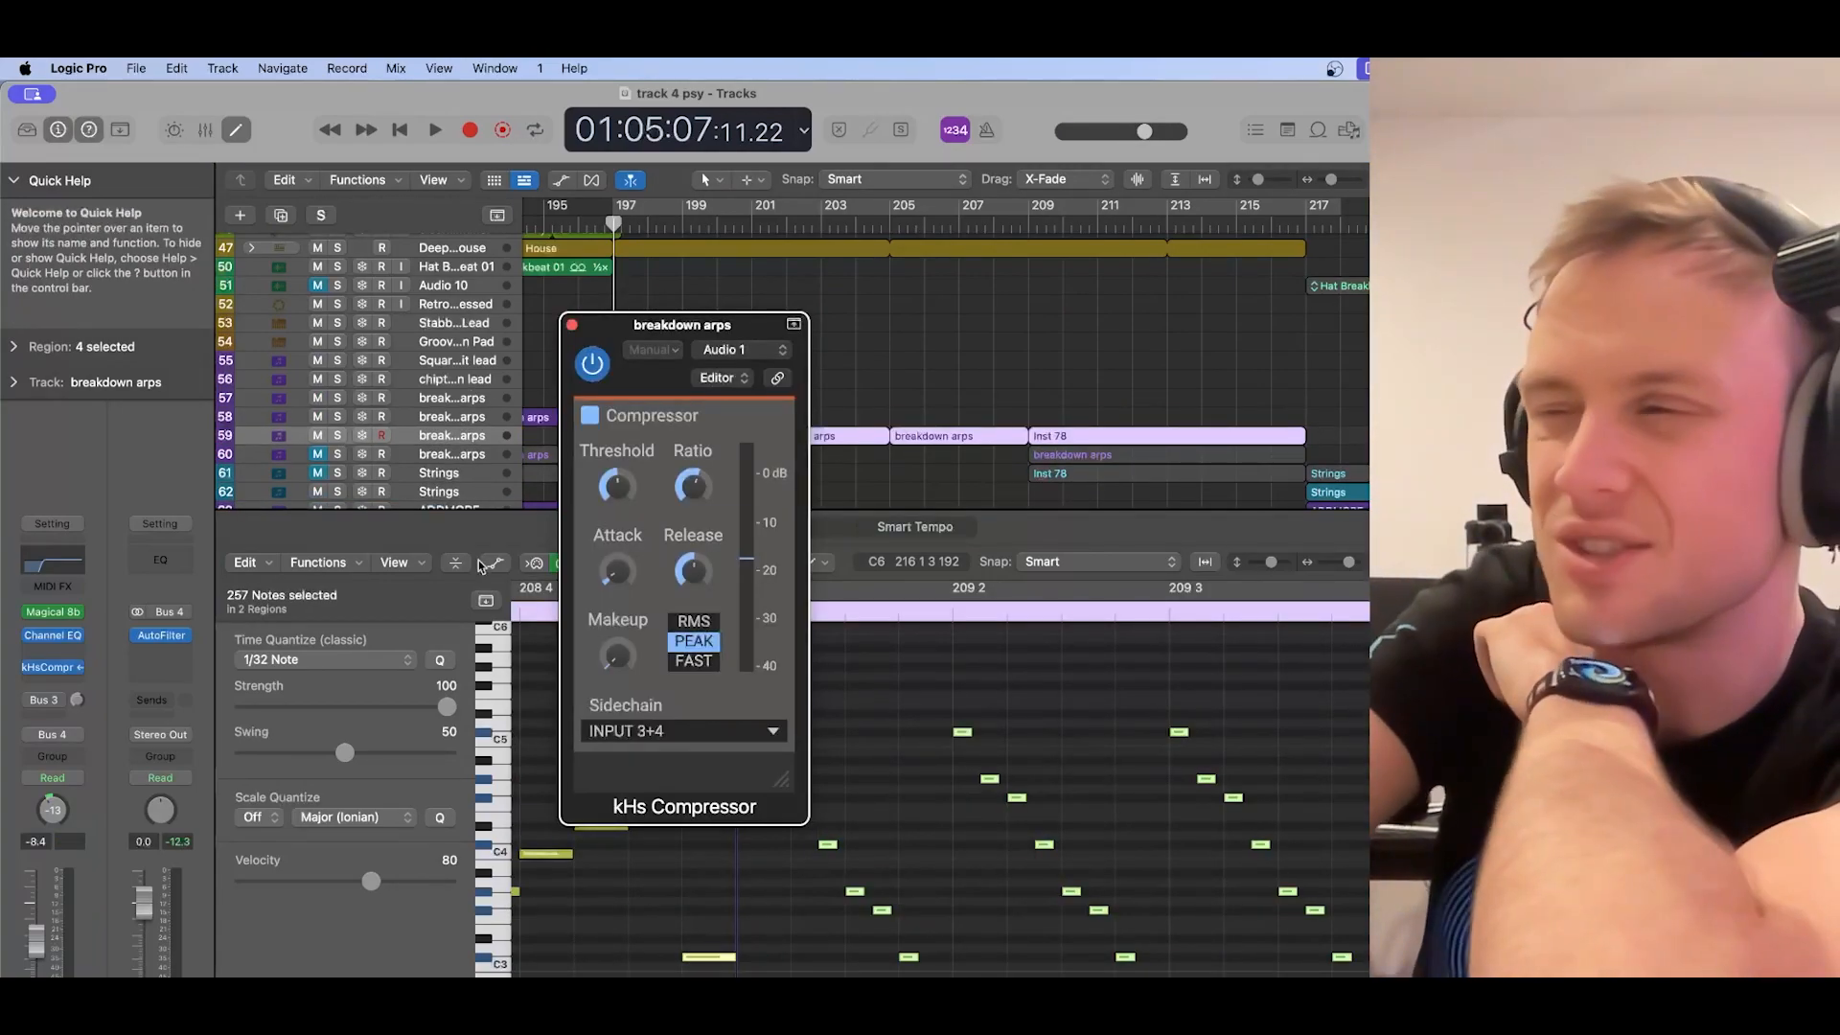
key("space")
mouse_move(618, 492)
scroll(618, 492, "up", 10)
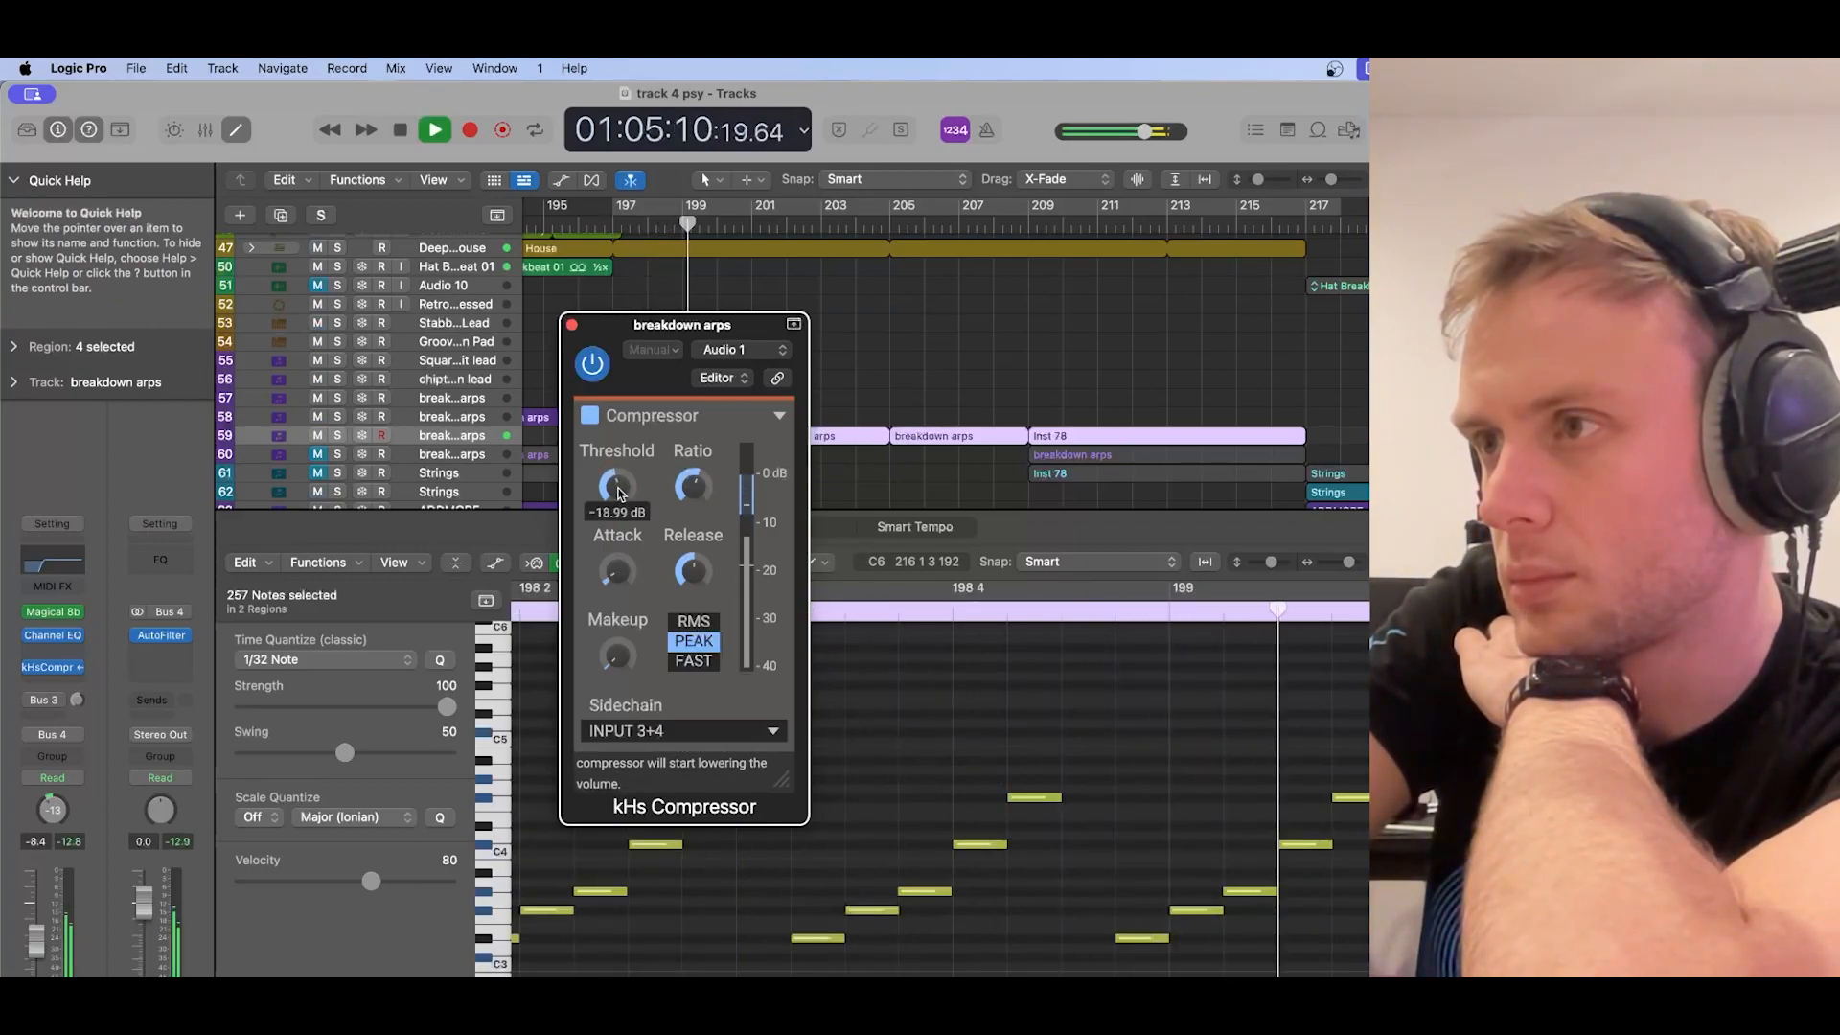
scroll(619, 492, "up", 2)
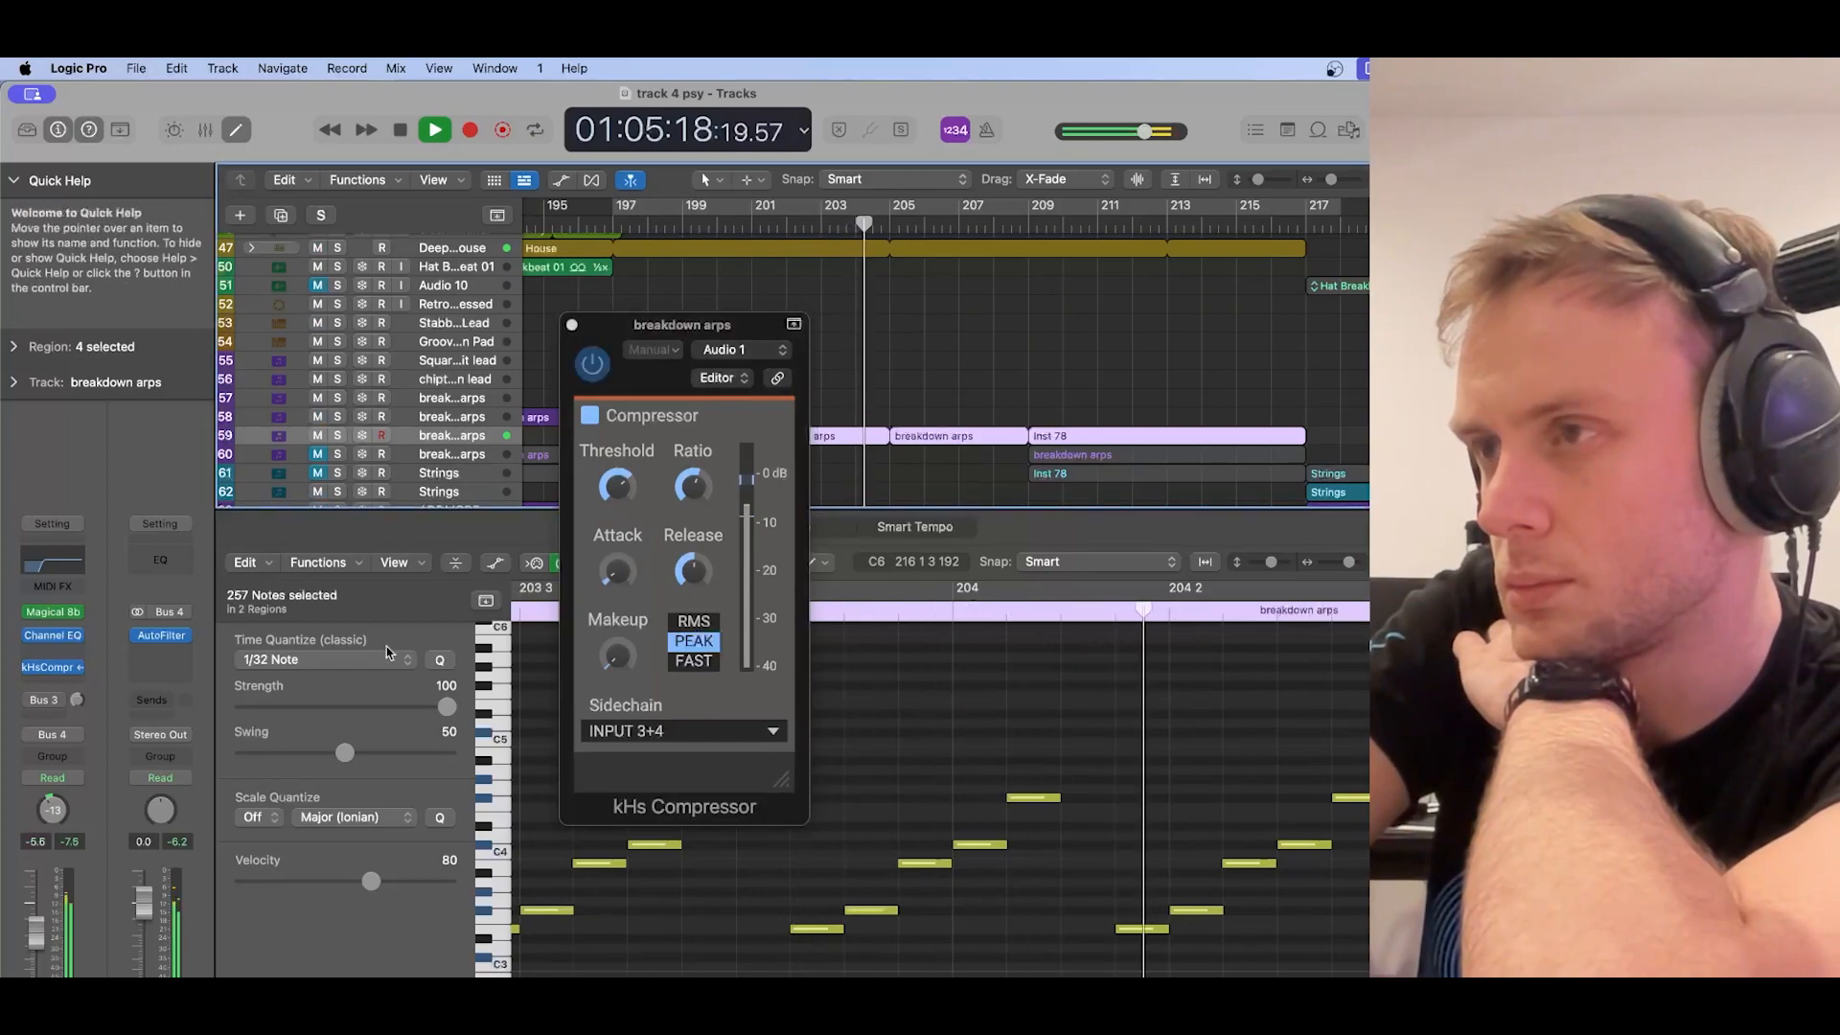
left_click(572, 324)
left_click(494, 417)
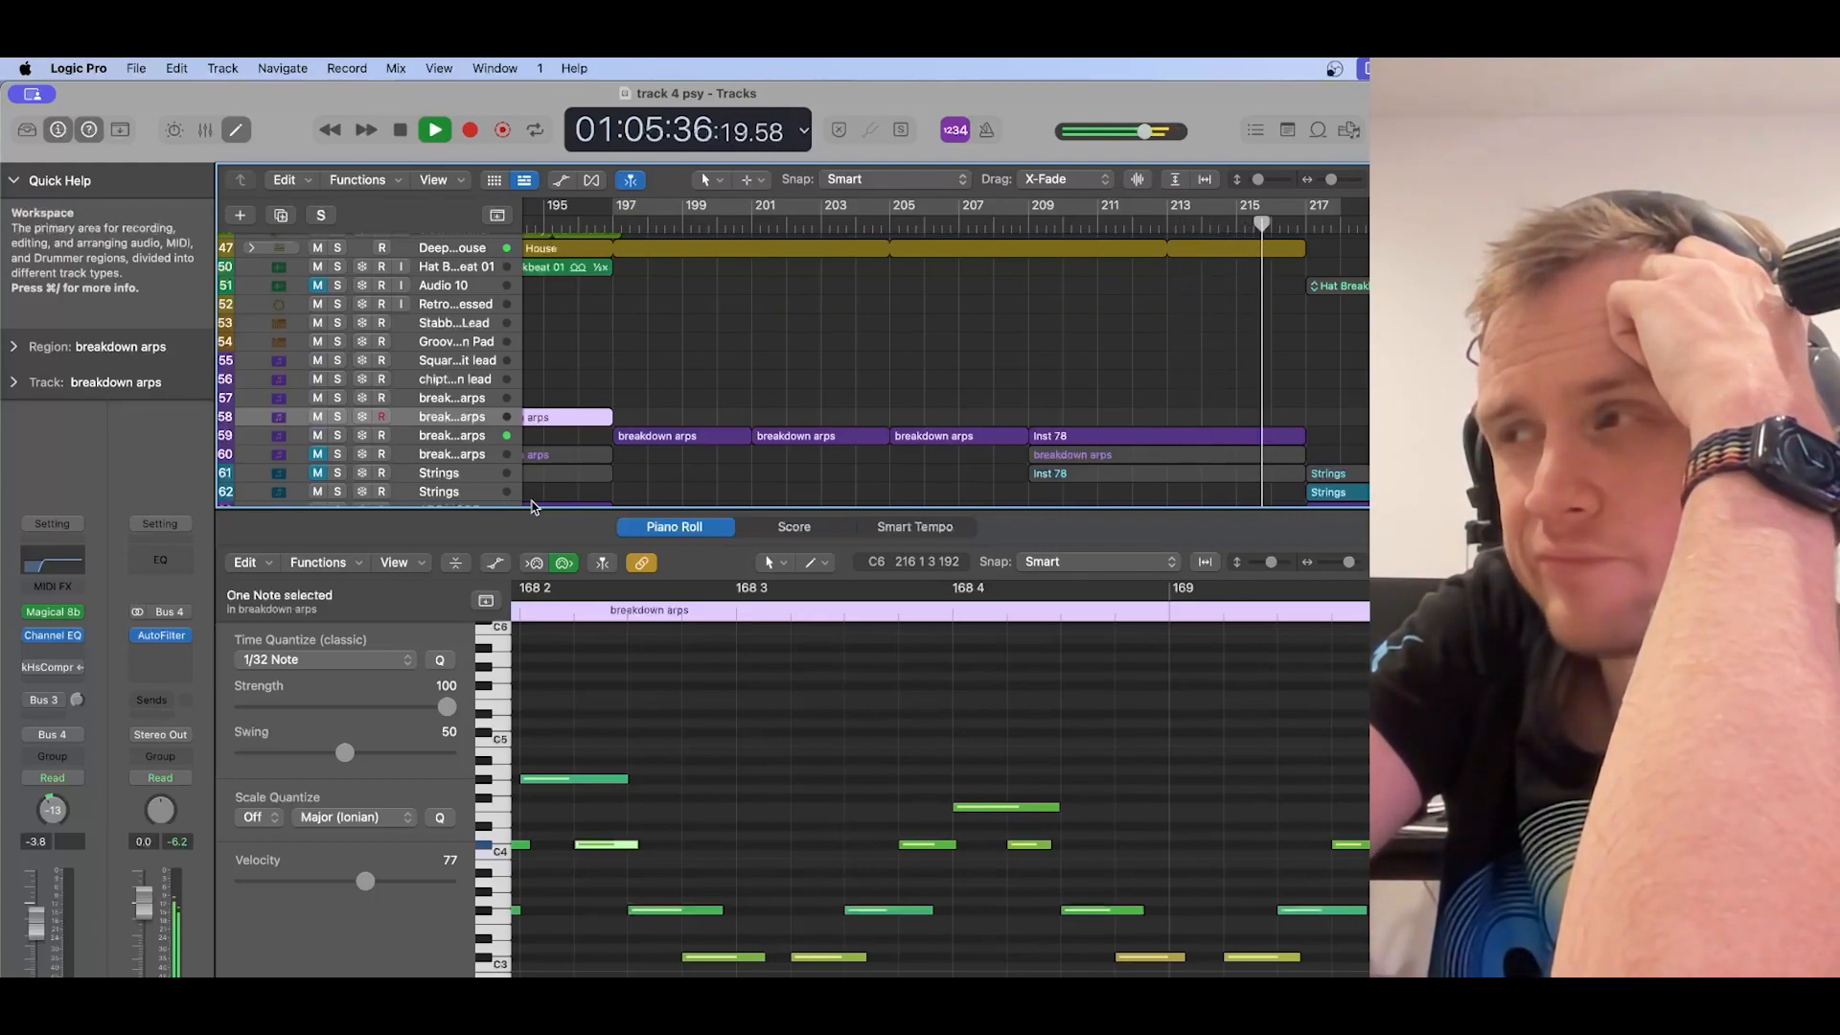
key("space")
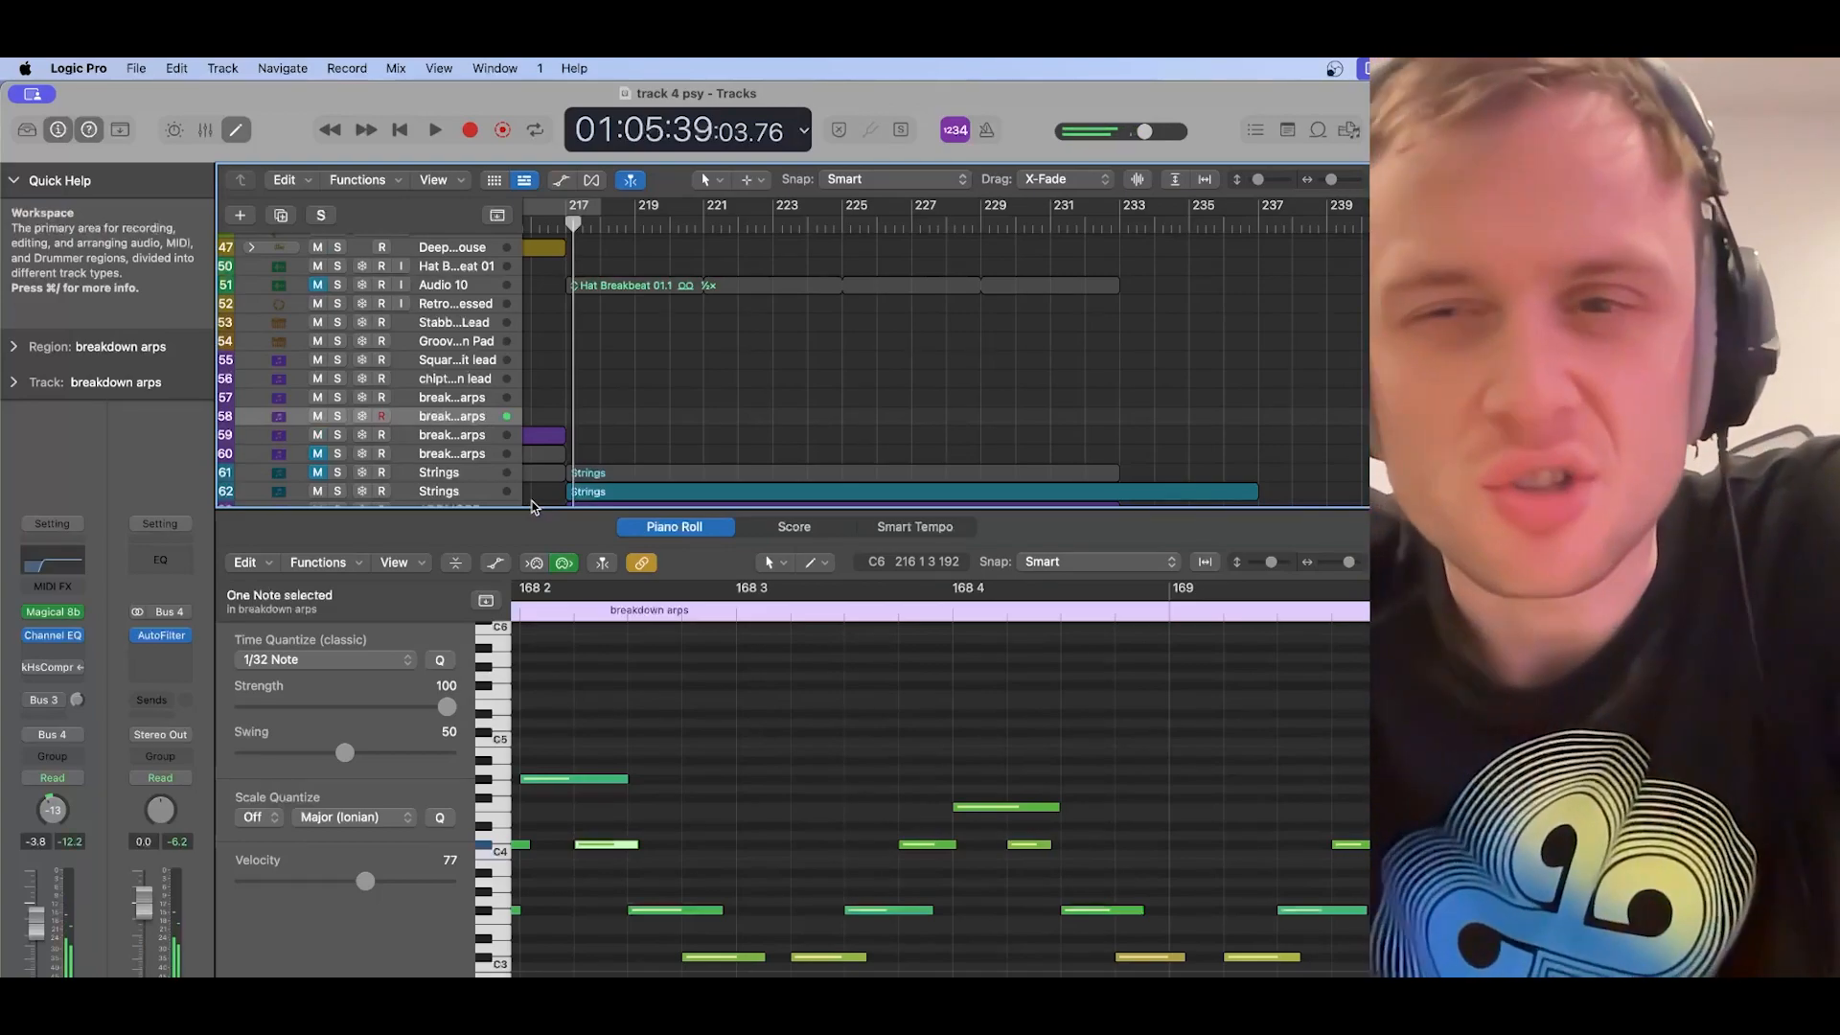
Step: Review the Inst 78 note runs from bar 209, and close the Piano Roll to view the full arrangement
scroll(651, 832, "left", 3)
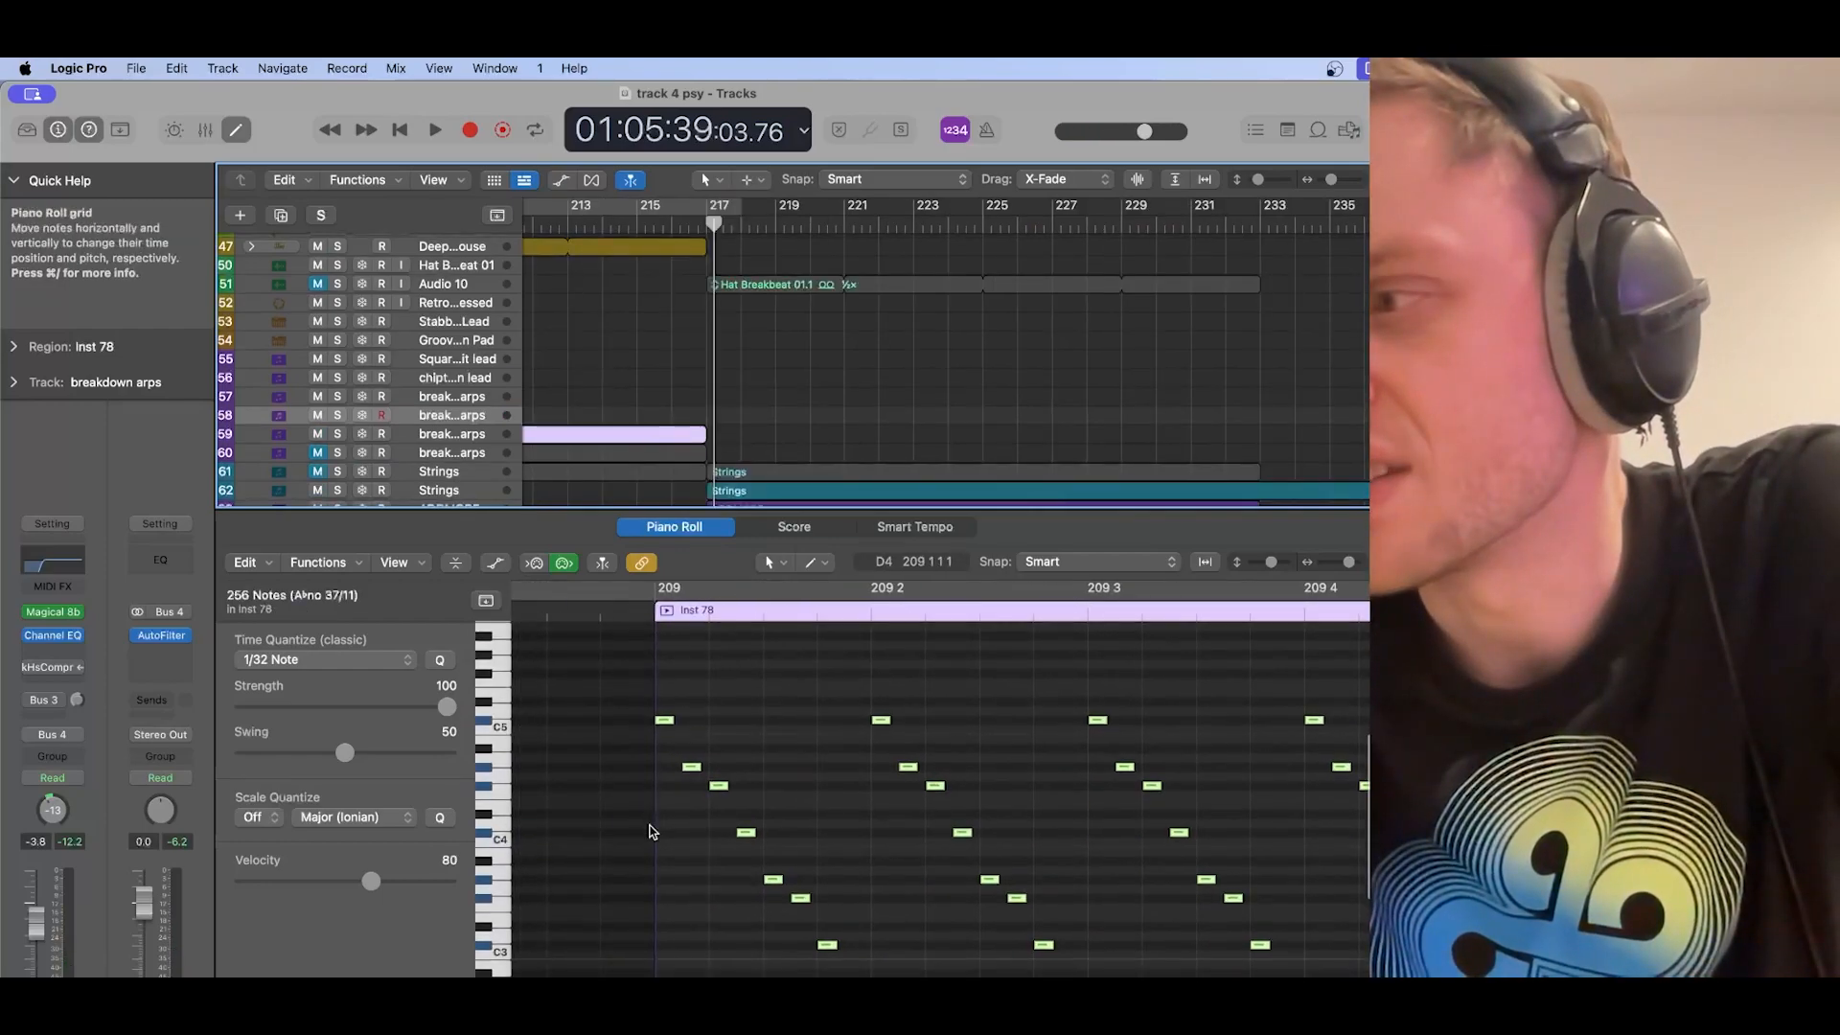
scroll(651, 832, "right", 3)
scroll(651, 832, "down", 3)
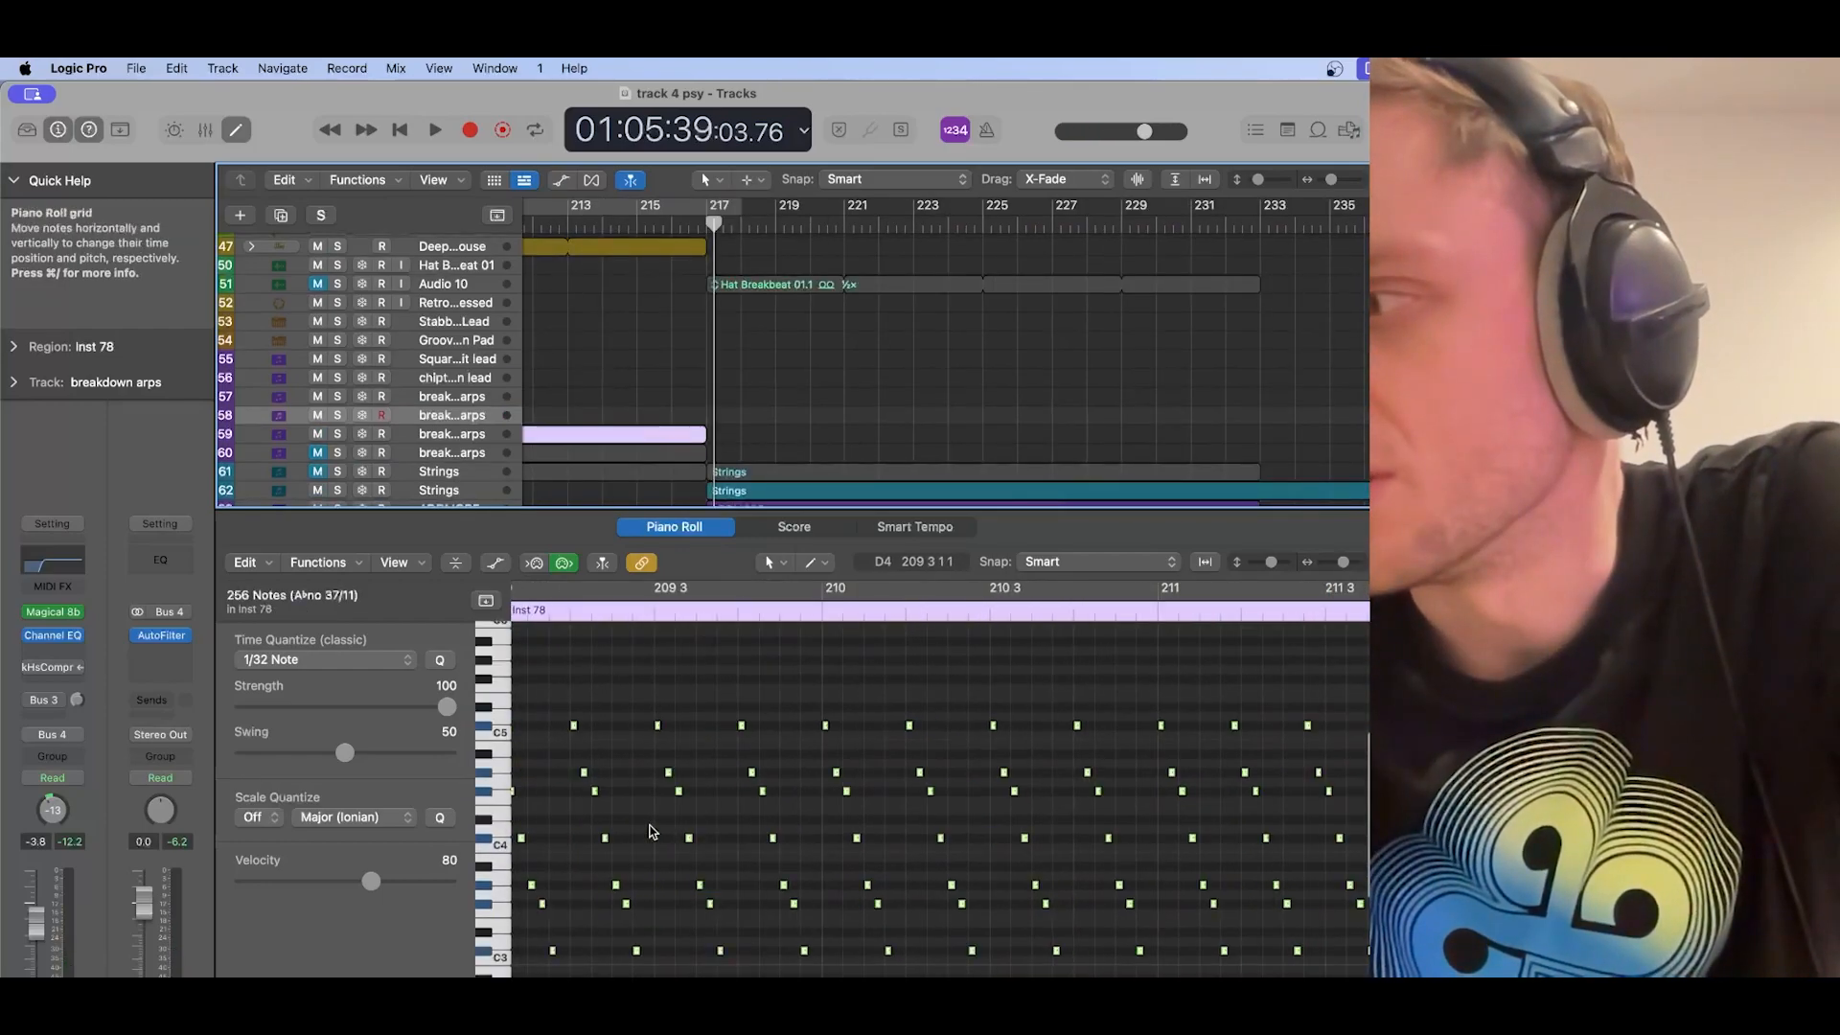
scroll(650, 832, "right", 1)
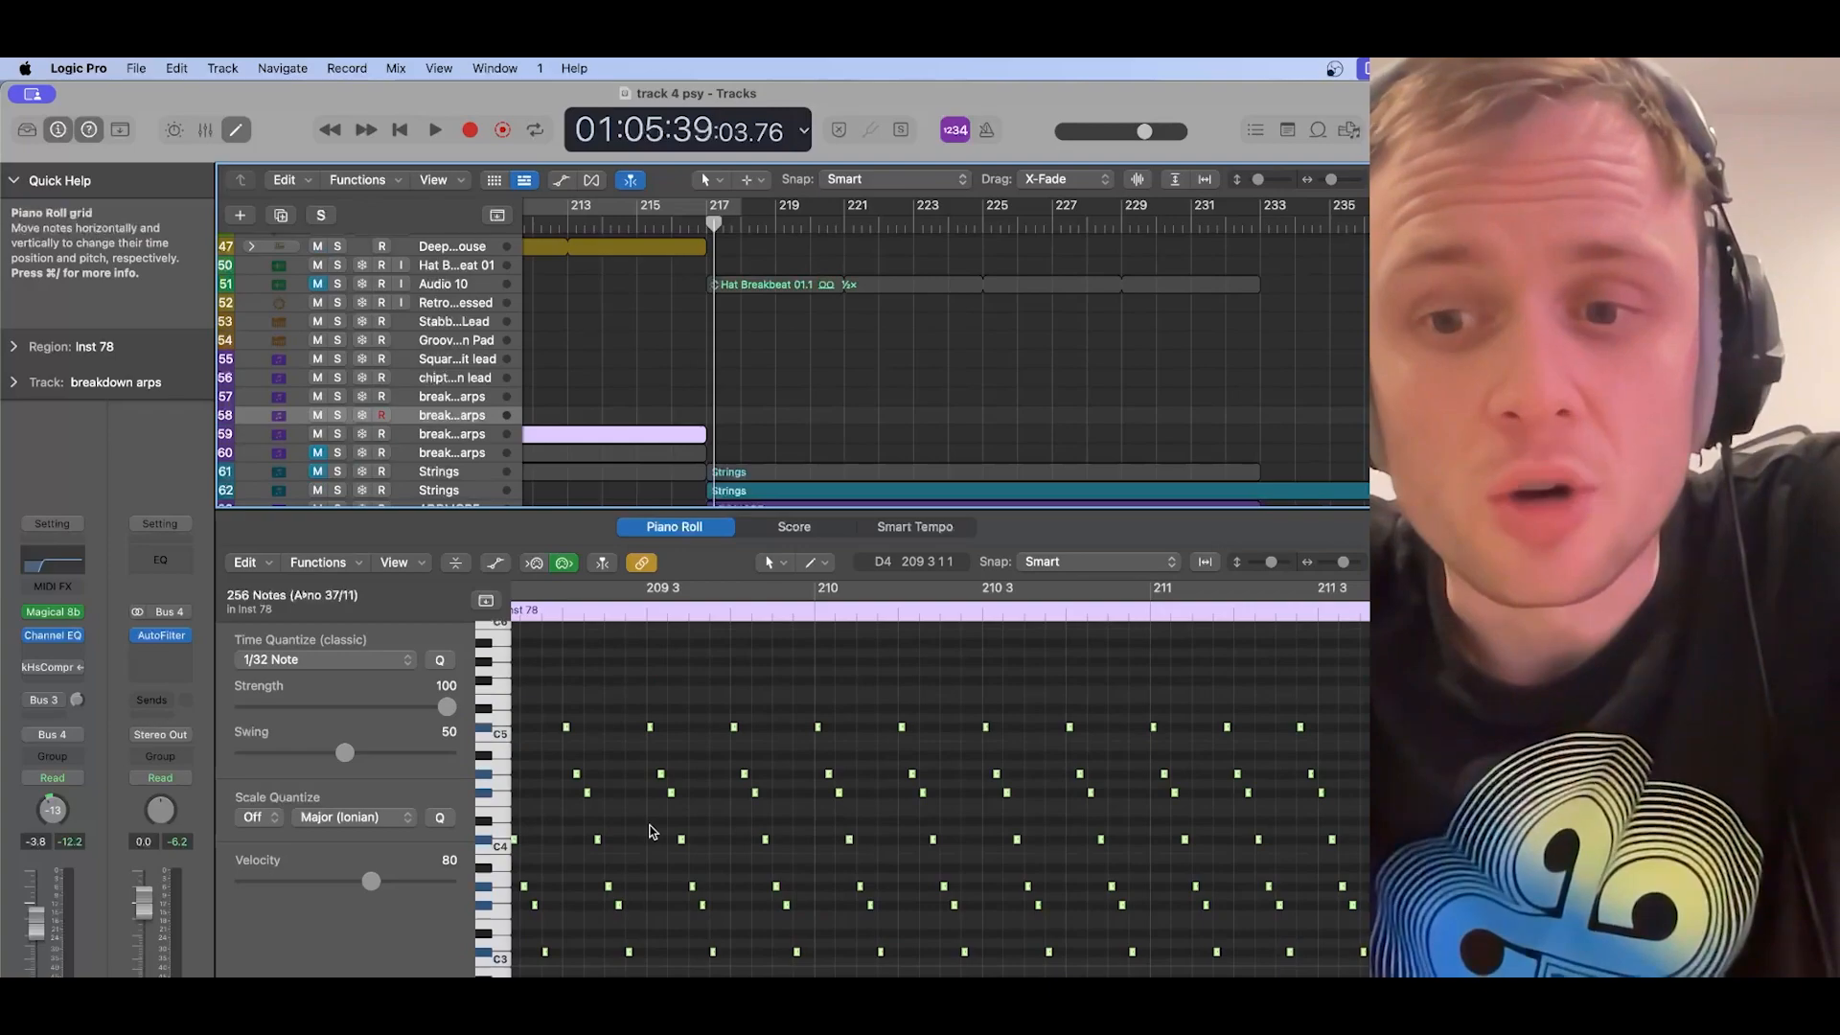
scroll(648, 861, "left", 3)
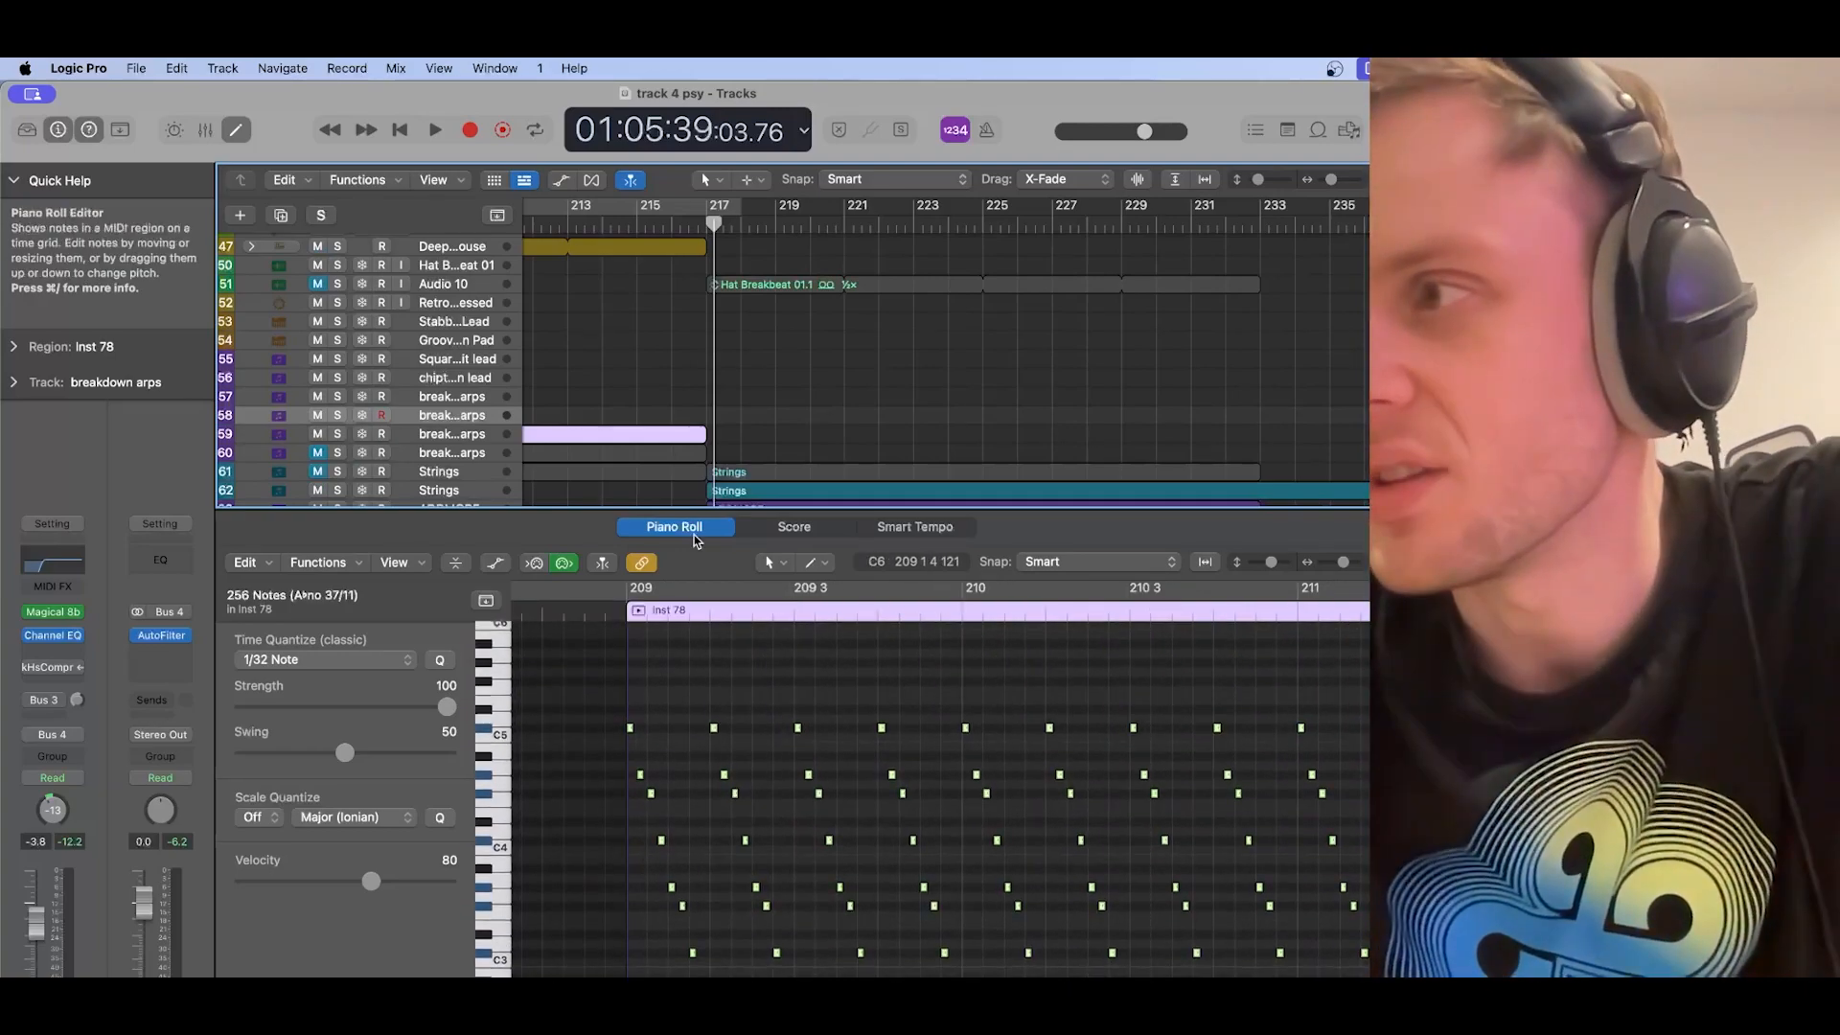
key("p")
scroll(642, 637, "left", 4)
scroll(642, 640, "left", 6)
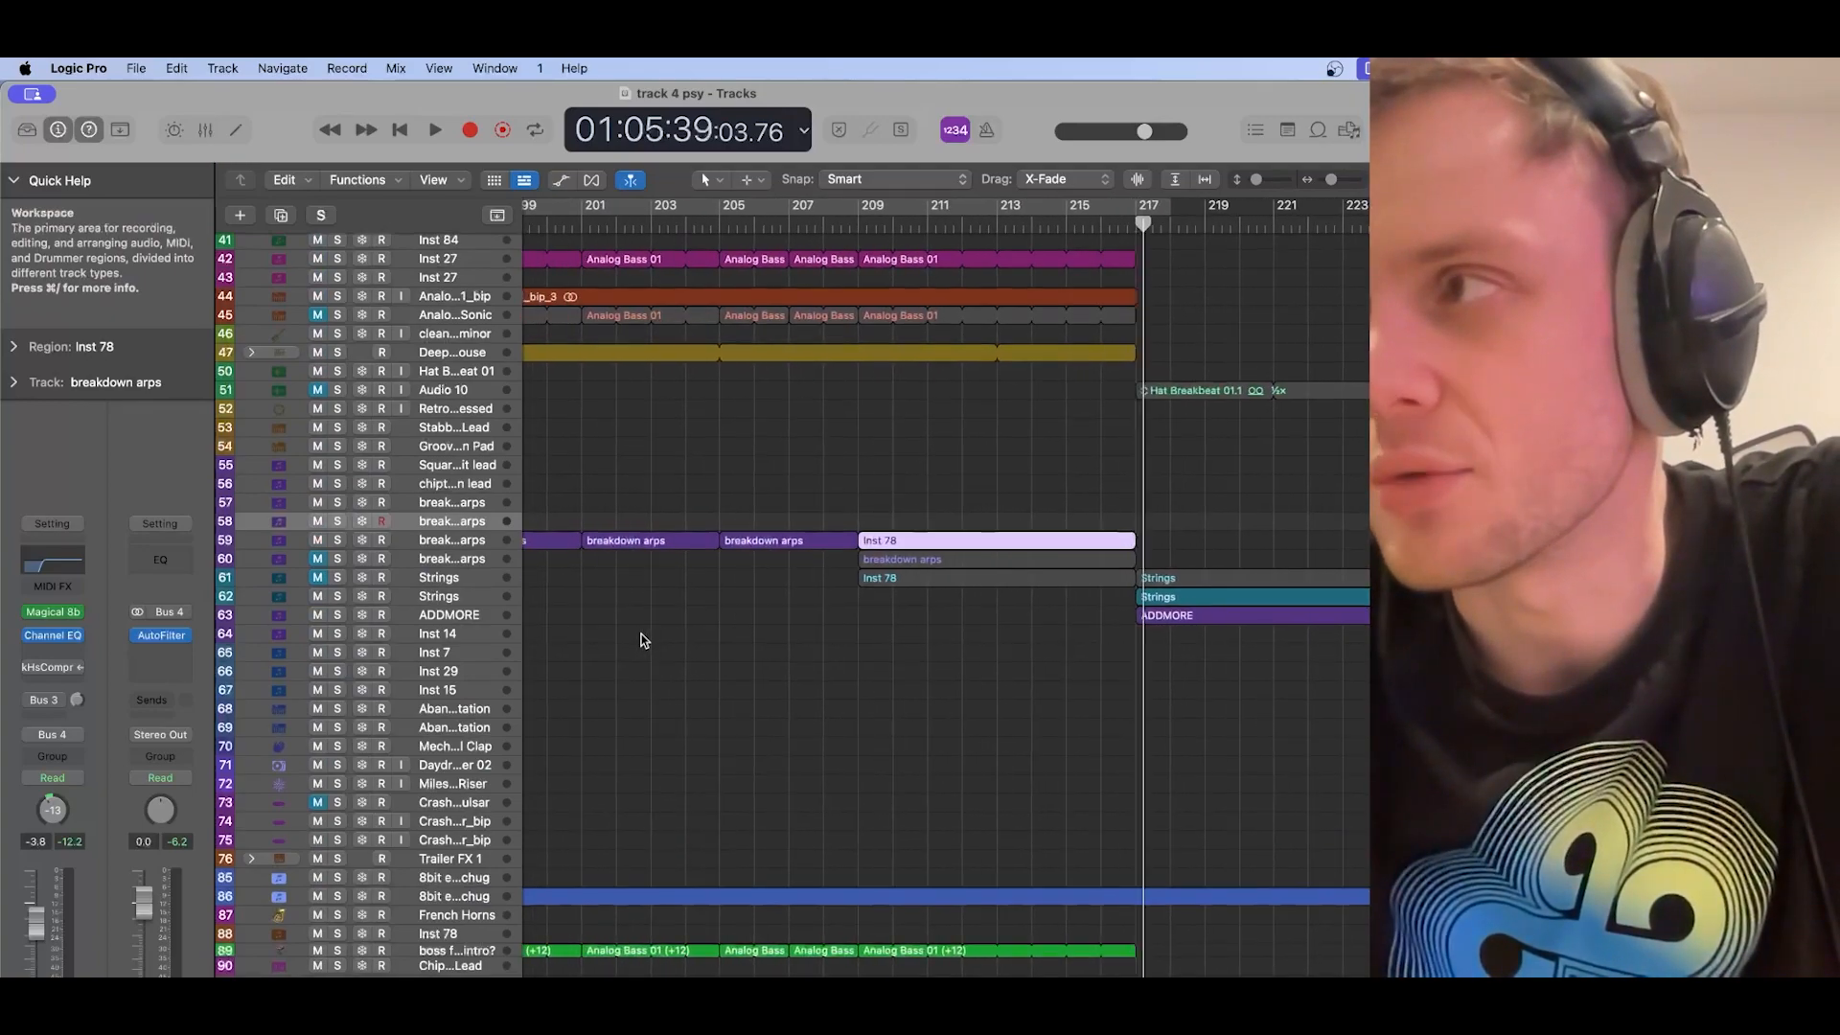